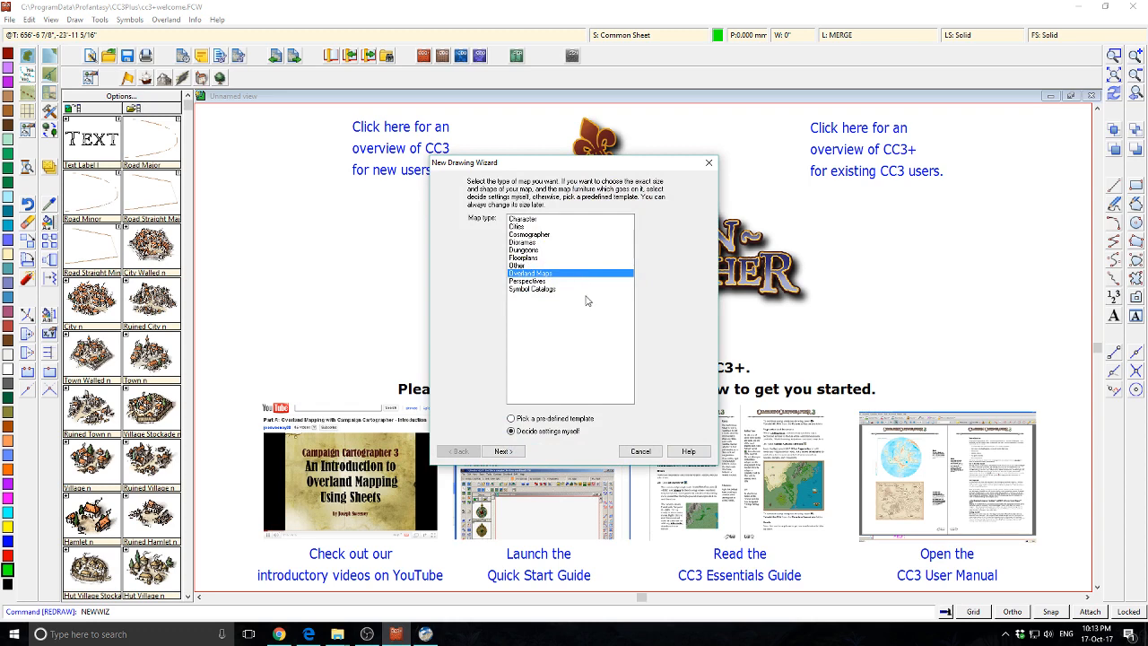
Proceed with an Overland Maps drawing using self-decided settings, and preview the Annual Dungeon World map style.
click(501, 451)
drag(553, 322, 555, 249)
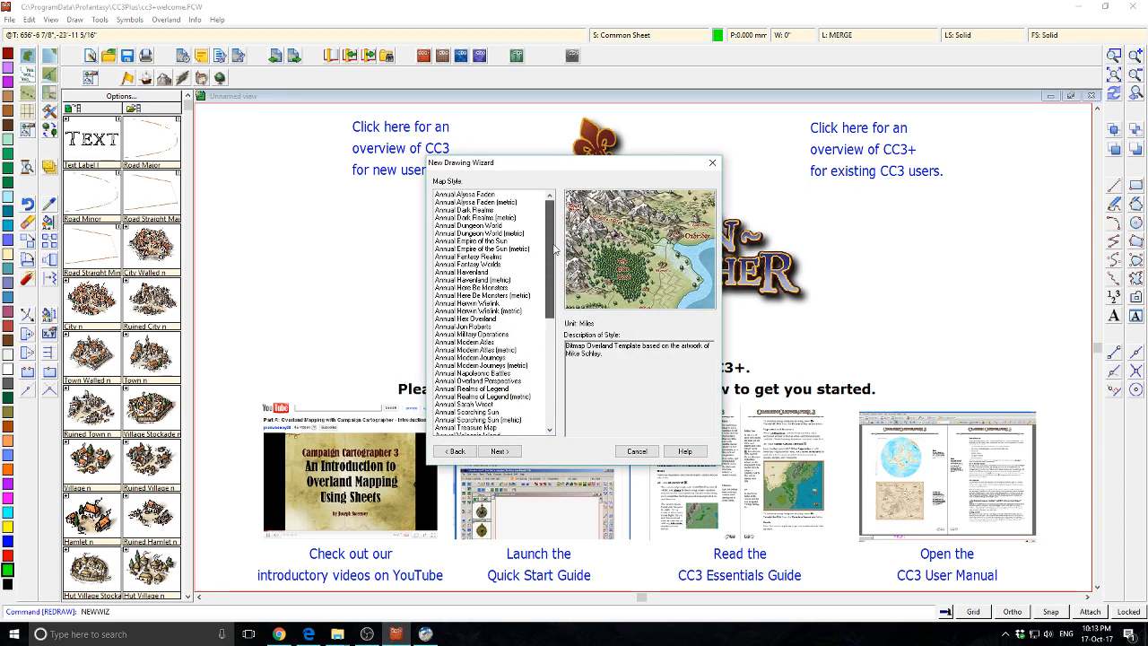
click(448, 227)
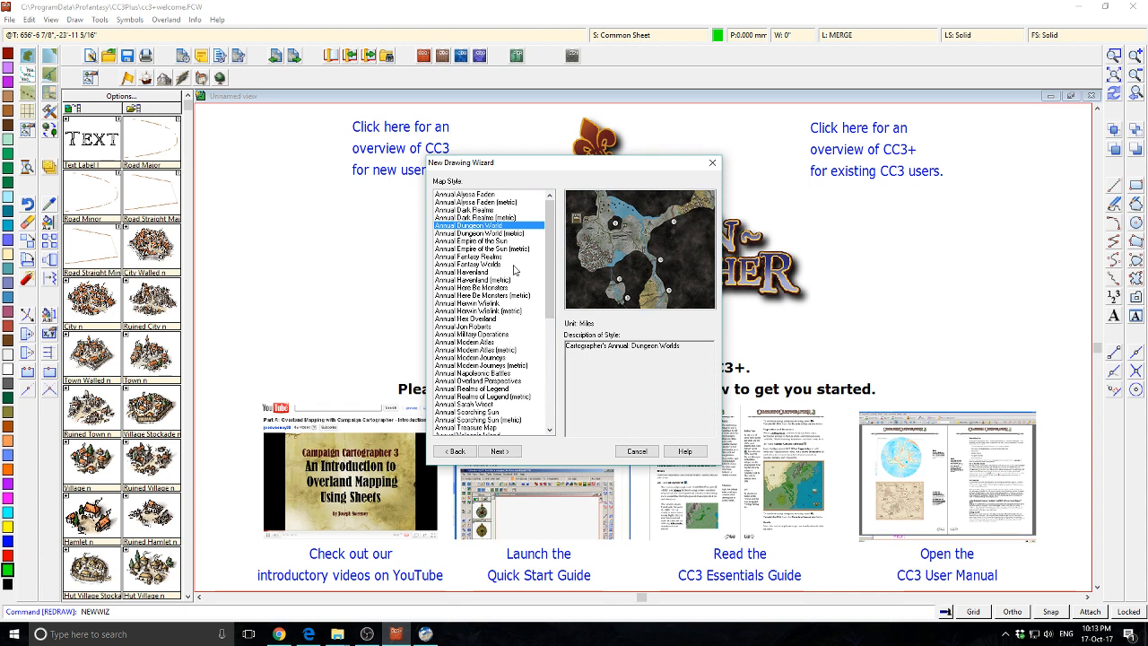
Examine the previews and descriptions of the available overland map styles, from the Annual styles through the CC3 styles.
key(Up)
key(Up)
key(Down)
key(Down)
key(Down)
key(Down)
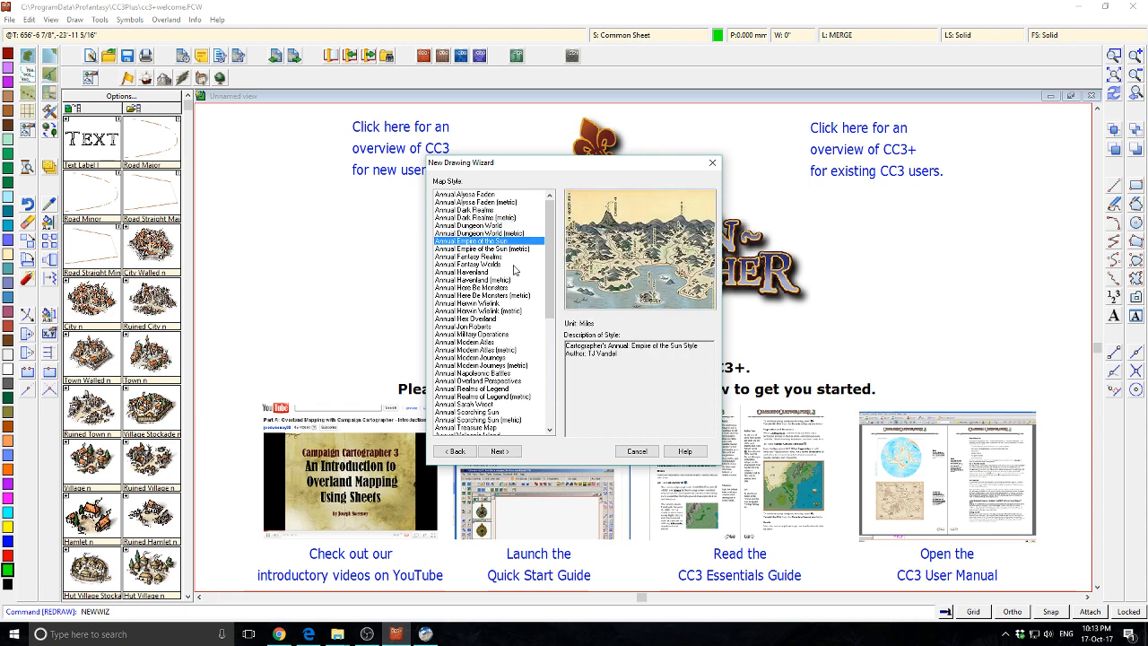
key(Down)
key(Down)
key(Down)
key(Down)
key(Down)
key(Down)
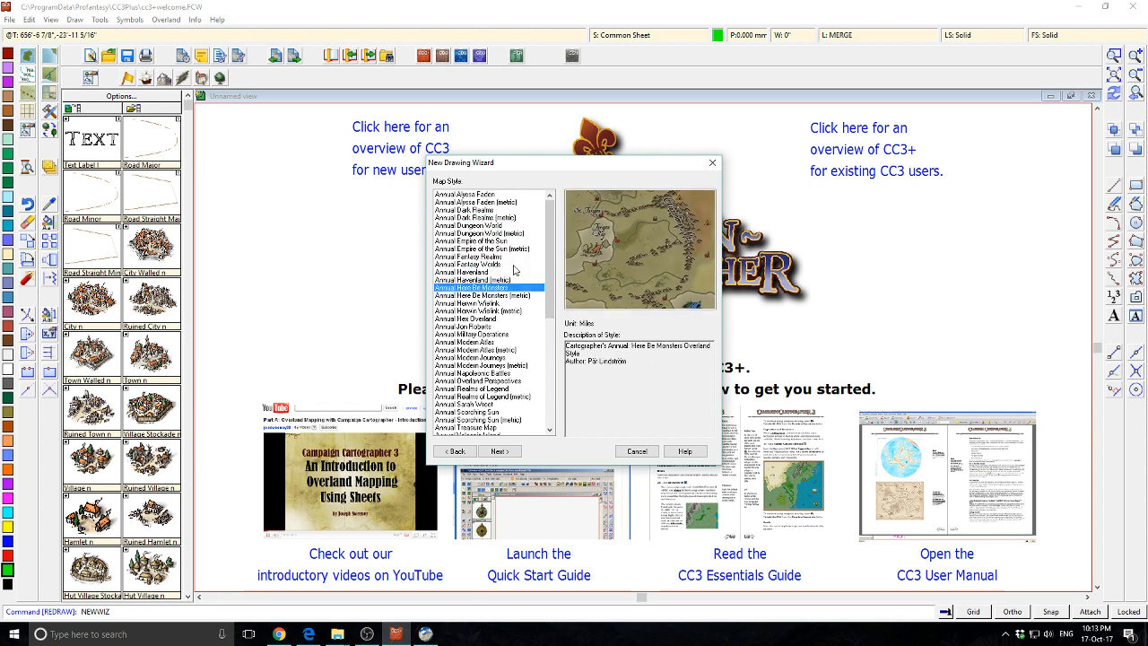
key(Down)
key(Down)
key(Down)
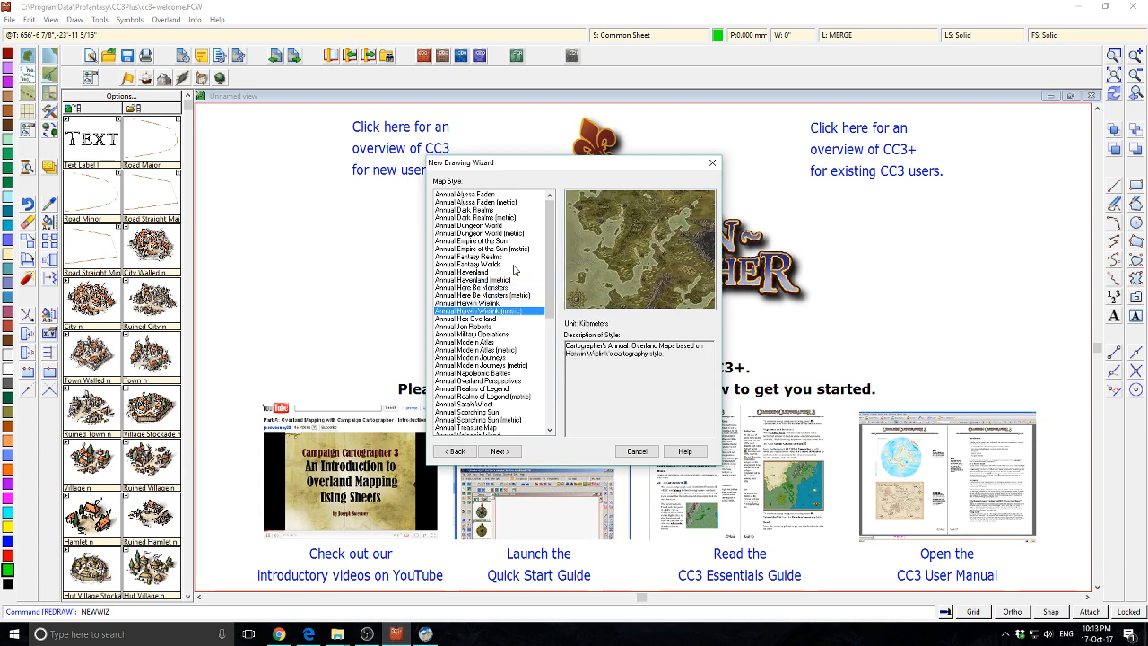
key(Down)
key(Down)
key(Down)
key(Down)
key(Down)
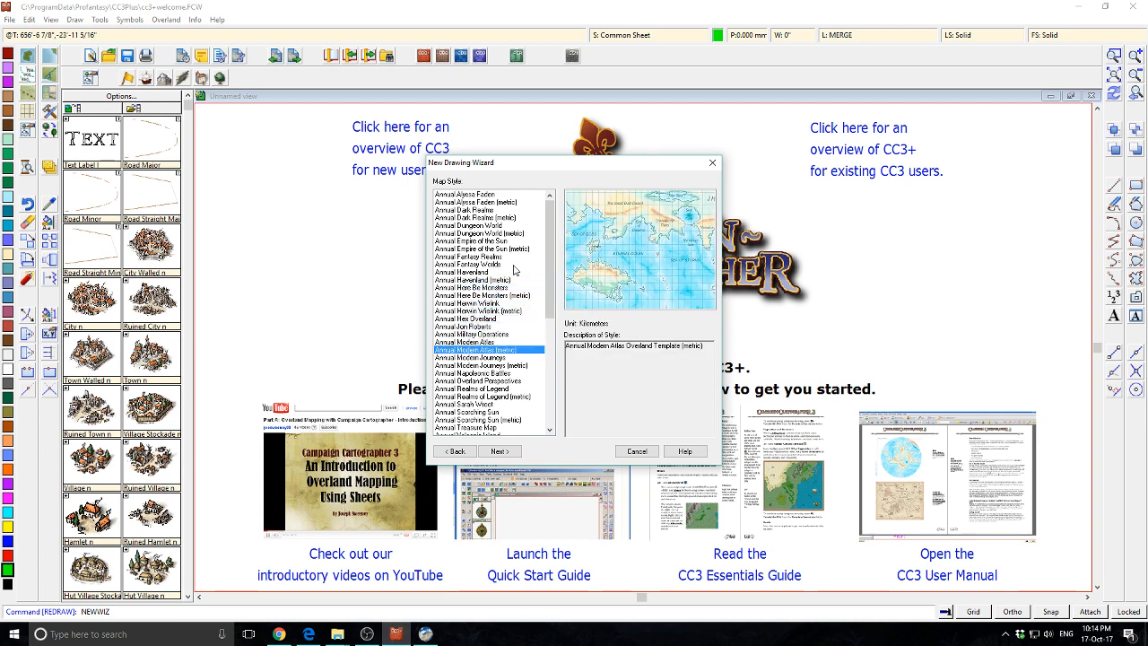
key(Down)
key(Down)
key(Down)
key(Down)
key(Down)
key(Down)
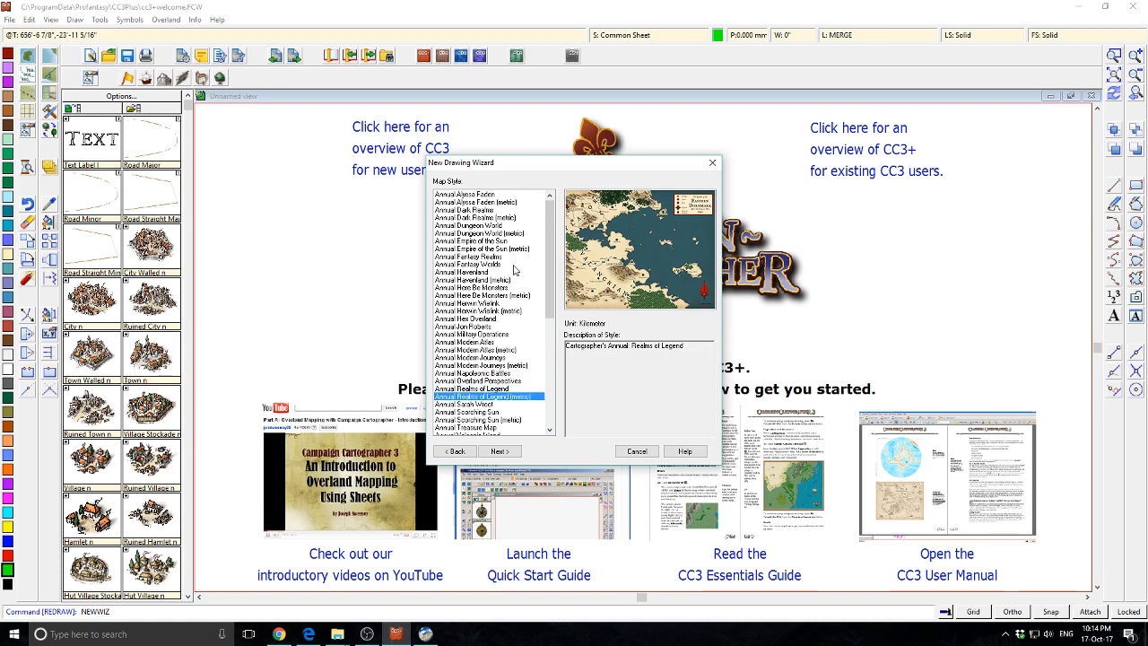
key(Down)
key(Down)
key(Down)
key(Down)
key(Down)
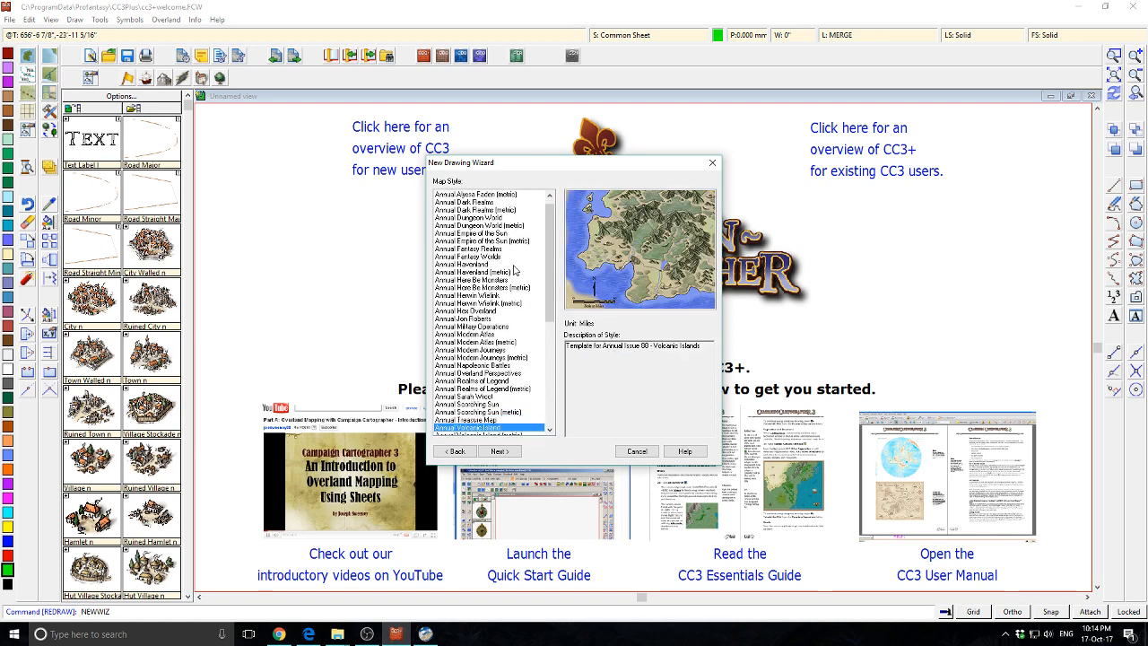
key(Down)
key(Down)
key(Down)
key(Down)
key(Down)
key(Down)
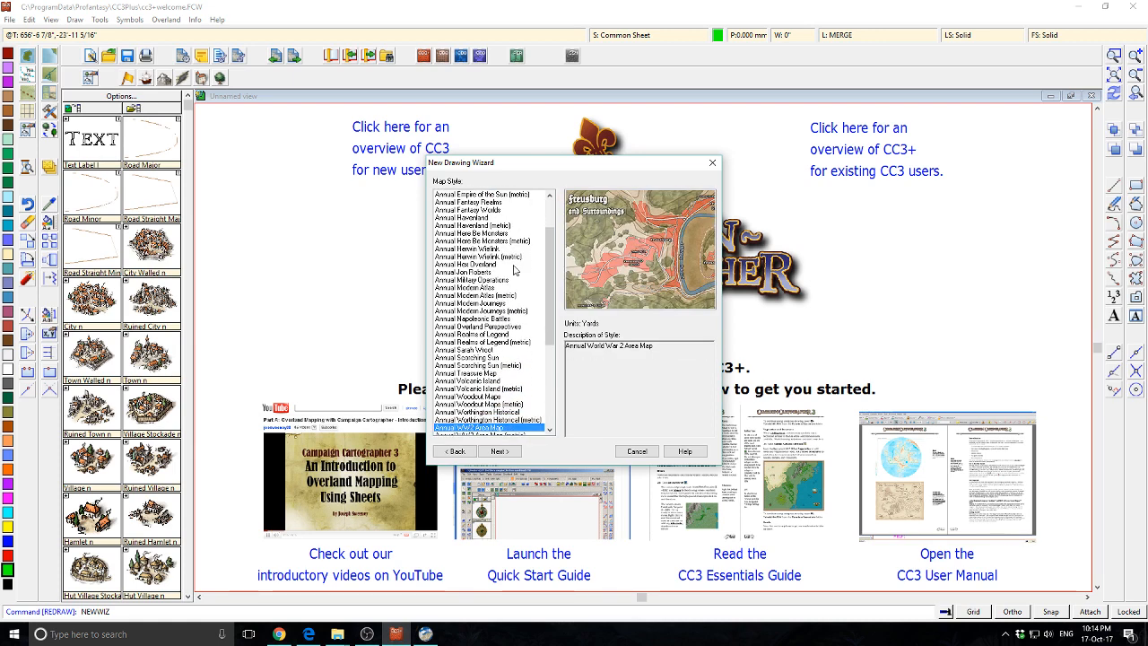
key(Down)
key(Down)
key(Down)
key(Down)
key(Down)
key(Down)
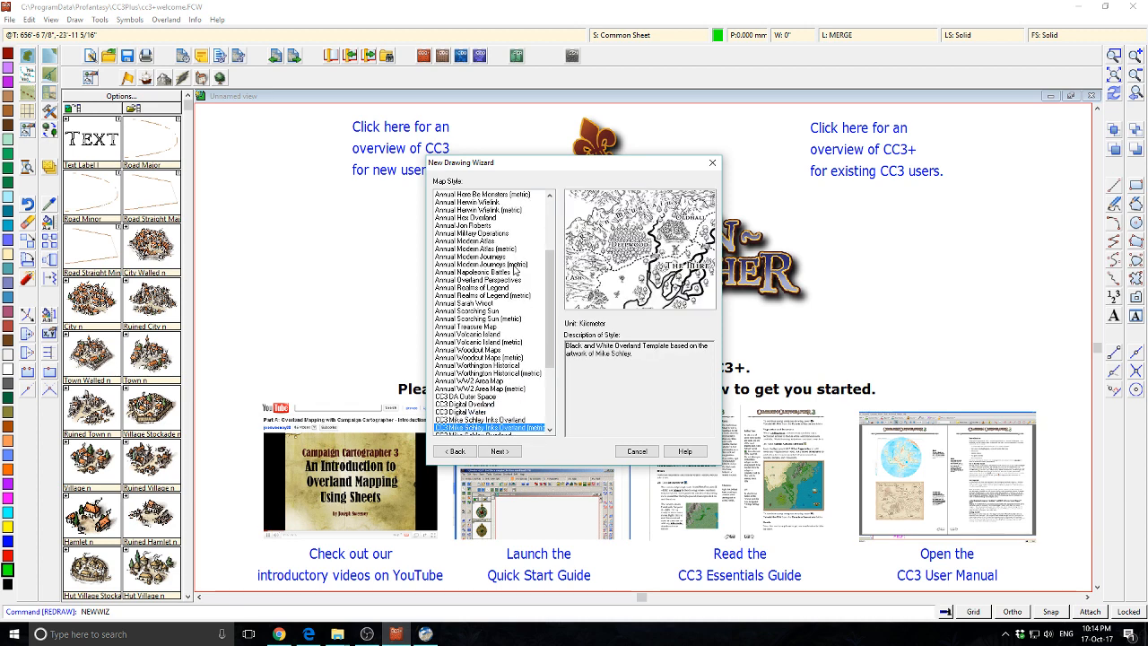
key(Down)
key(Down)
key(Down)
key(Down)
key(Down)
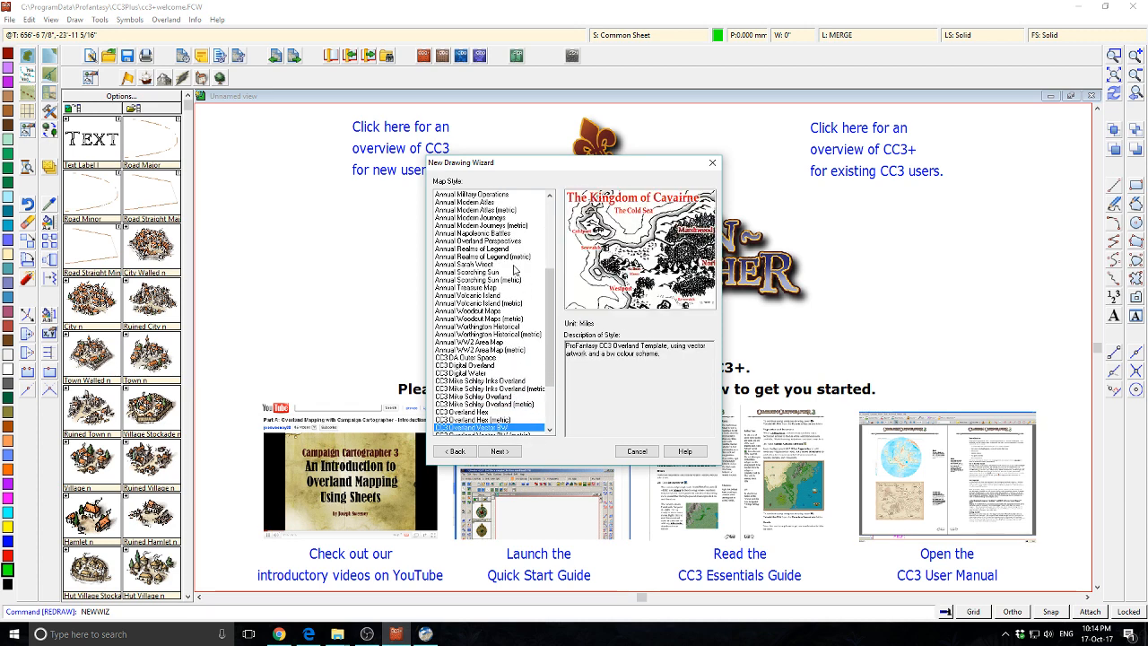
key(Down)
key(Down)
key(Down)
key(Down)
key(Down)
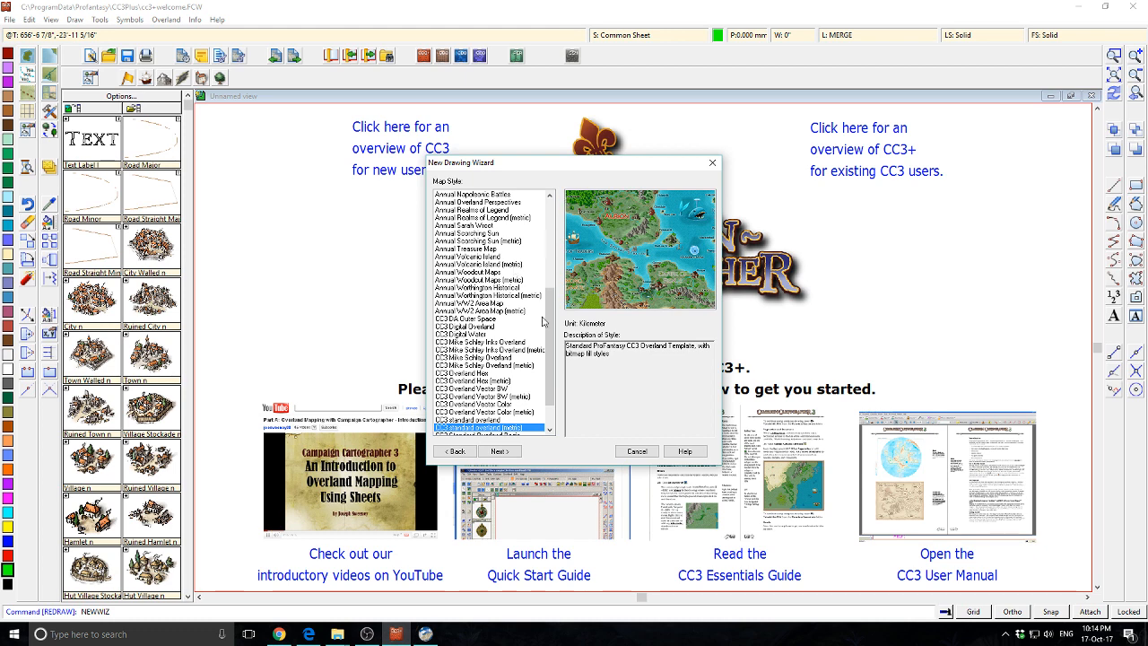
Choose the CC3 standard overland map style in miles and continue to the map dimensions.
drag(549, 342, 549, 366)
click(475, 398)
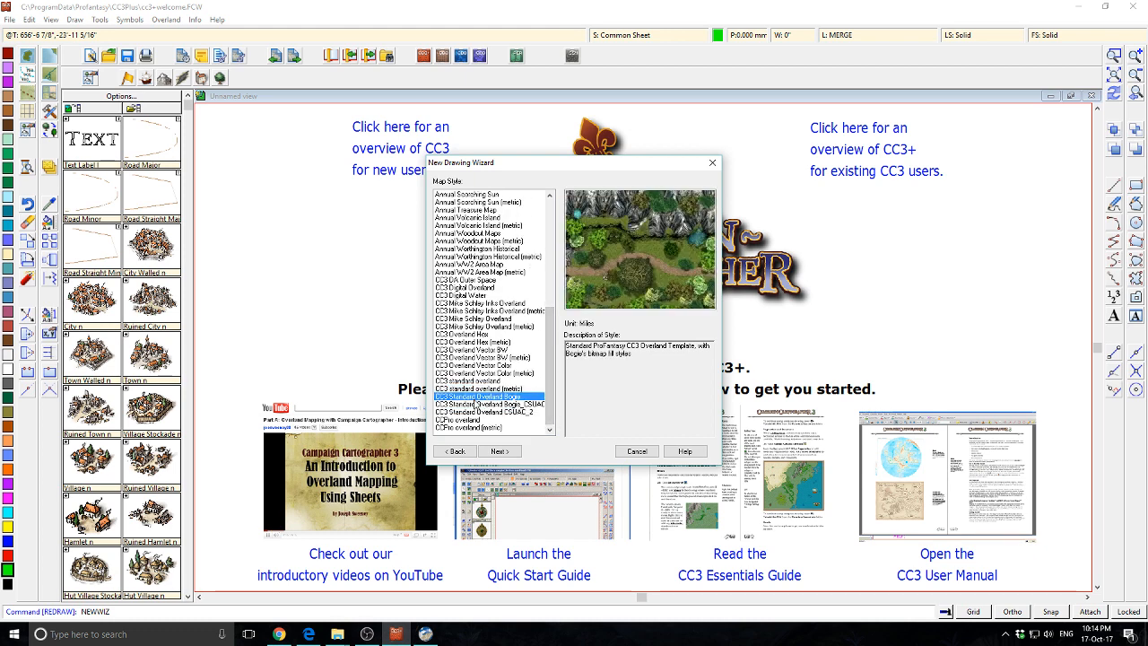
click(480, 380)
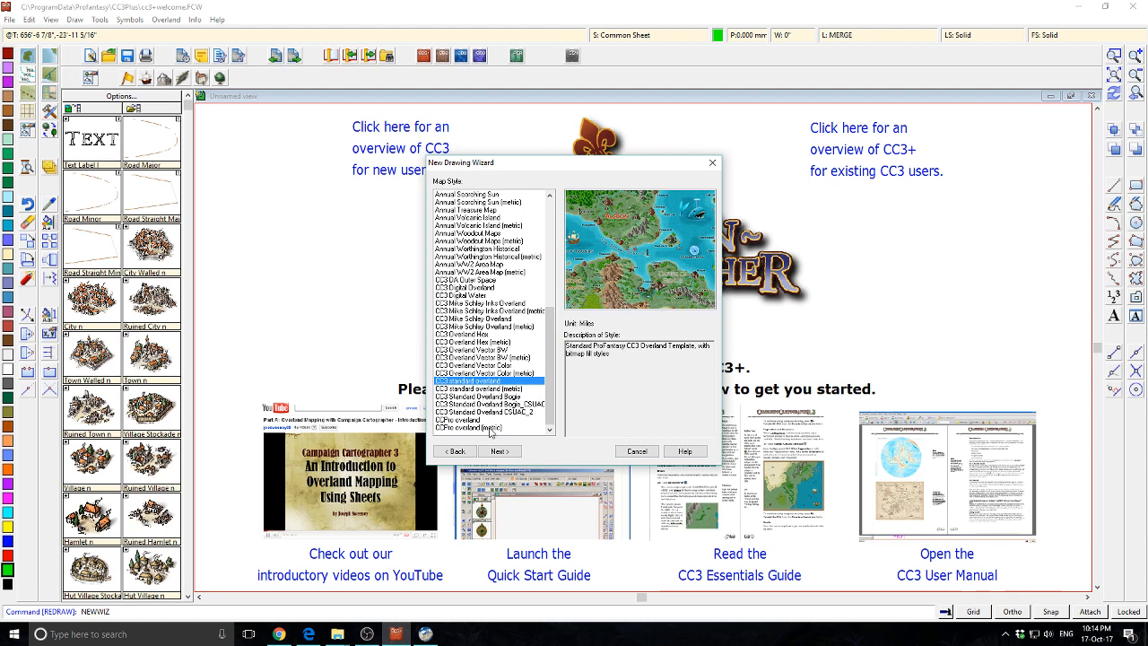
click(460, 420)
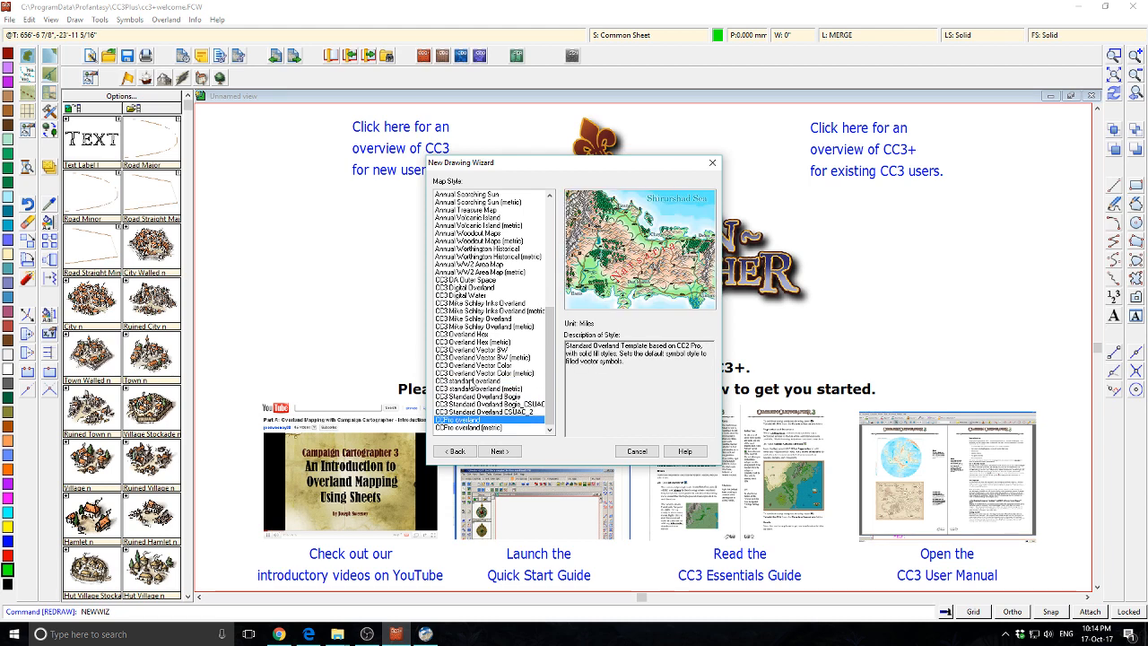
click(504, 452)
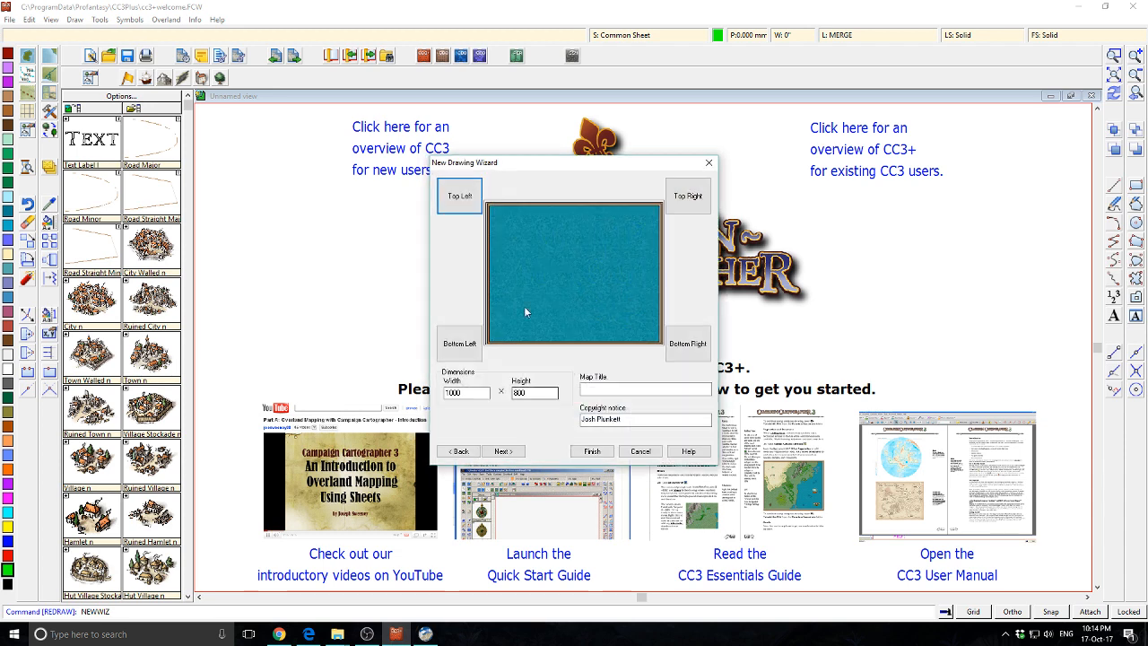
Set the map dimensions to 200 wide by 200 high and continue to the background settings.
key(Tab)
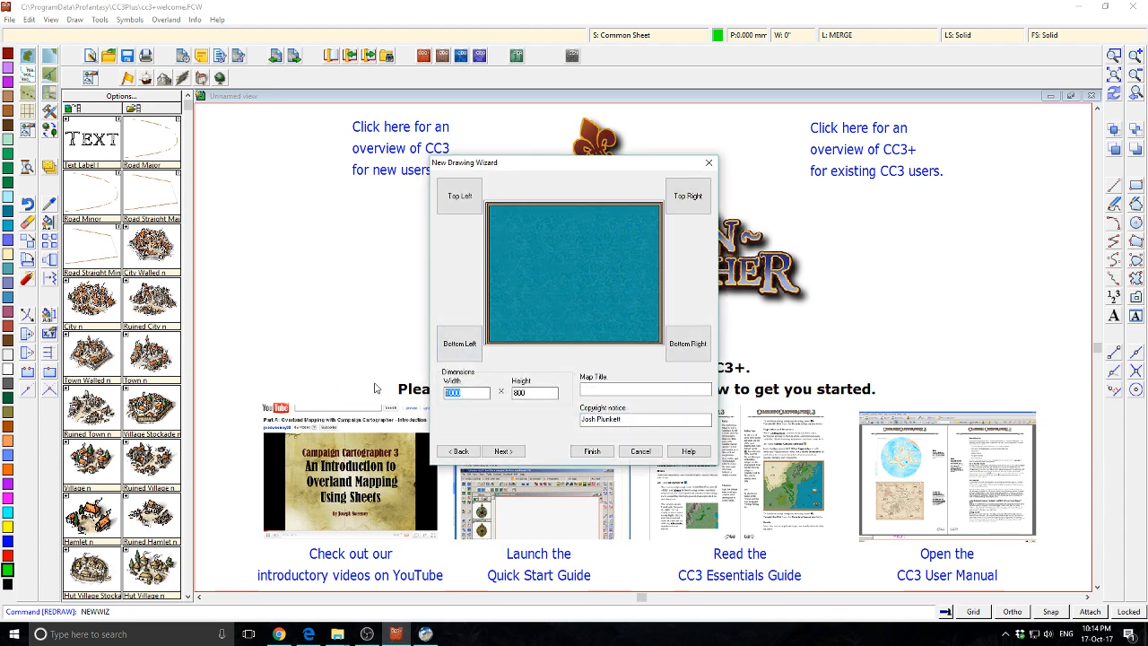
text(200)
key(Tab)
text(2)
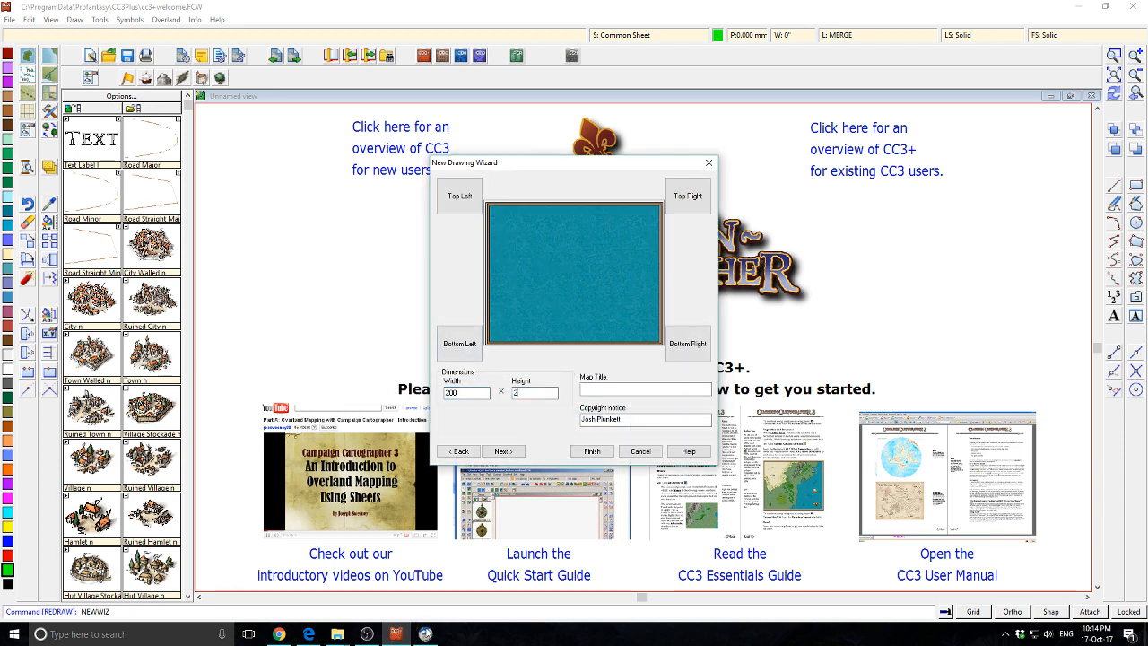
text(00)
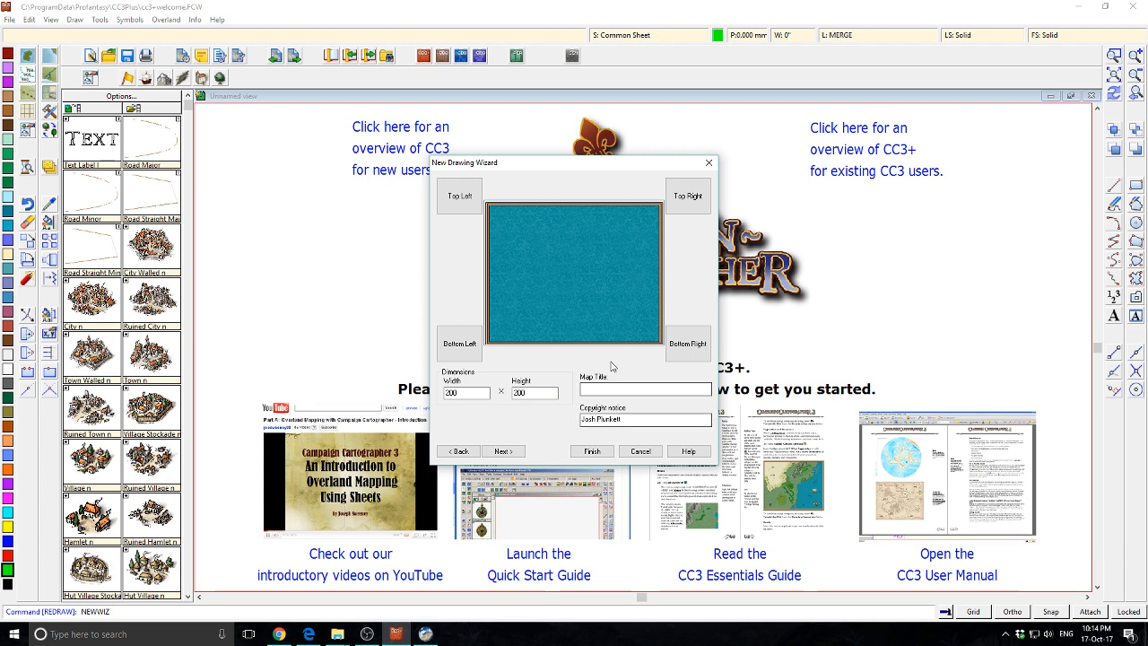
click(501, 453)
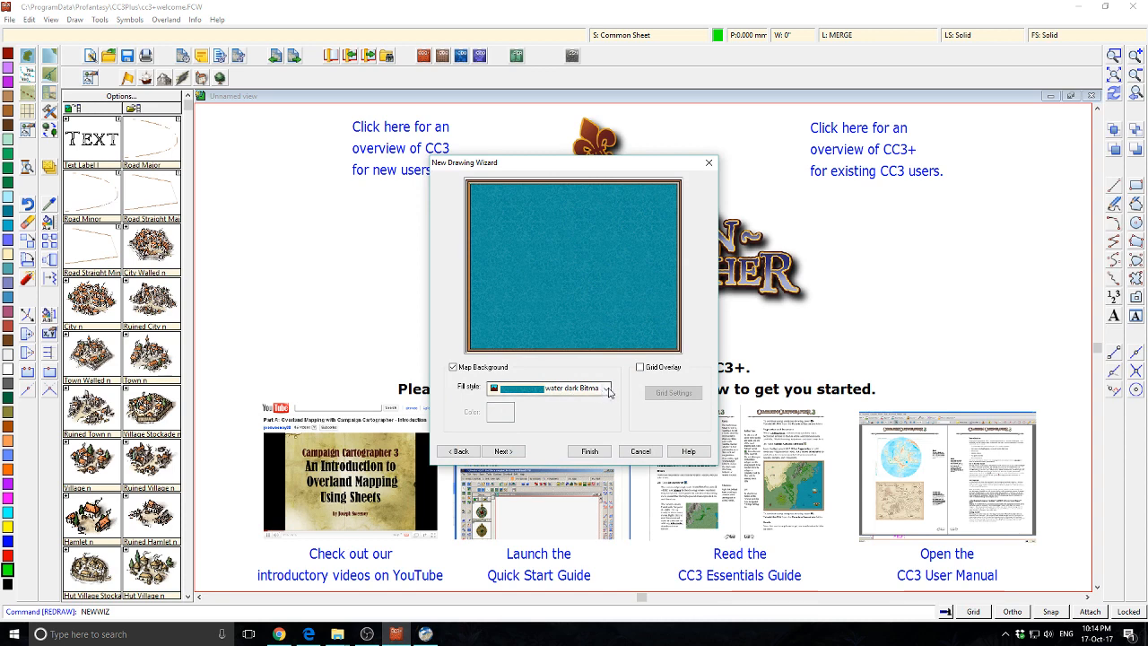
Set the map background's fill style to Steppe Bitmap.
click(608, 389)
drag(607, 282, 601, 310)
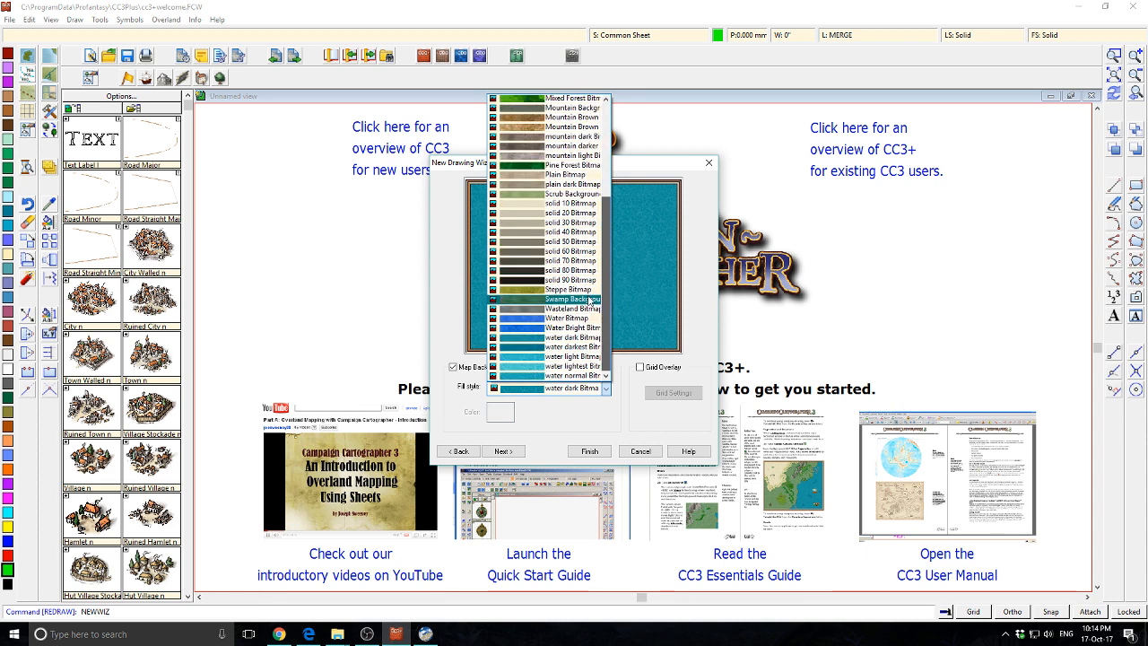
click(591, 290)
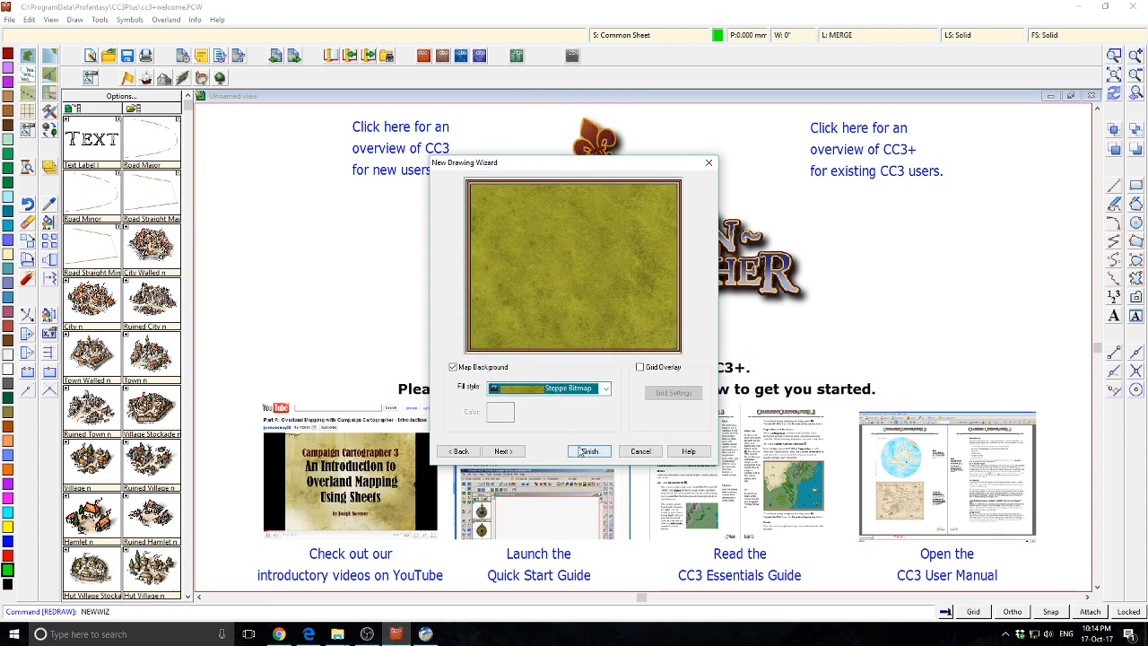
Finish the new map without multiple levels and save it as Map01.
click(503, 451)
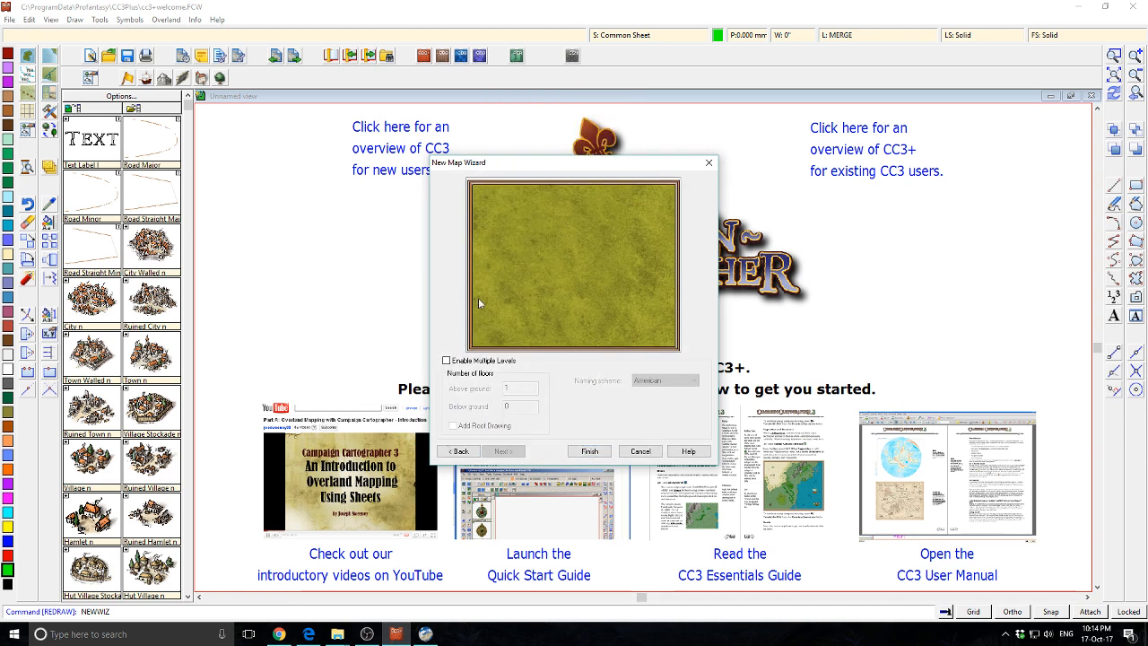
click(590, 451)
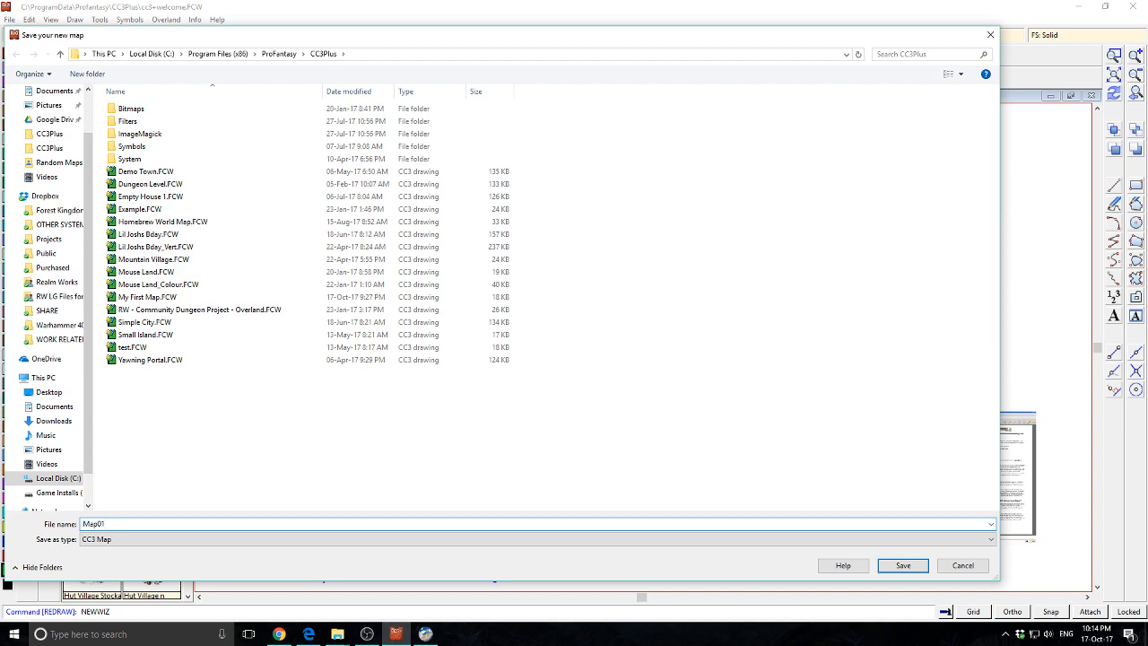
key(Return)
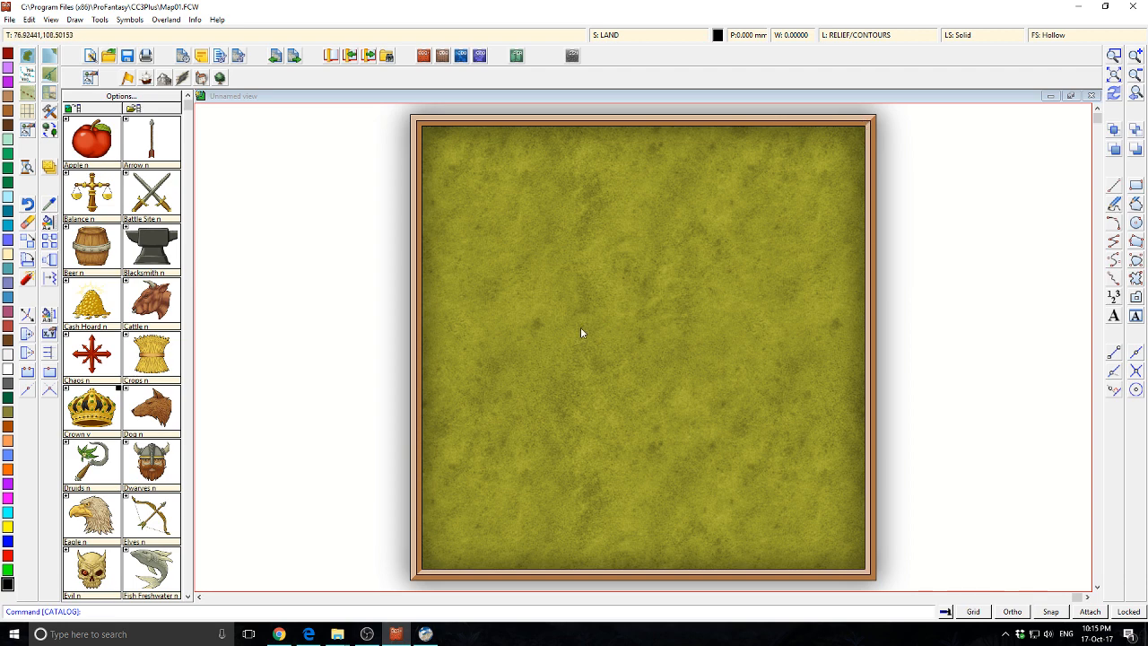
Load the mountain symbol catalog and look through its plain, snow-capped and vari mountain symbols.
click(164, 79)
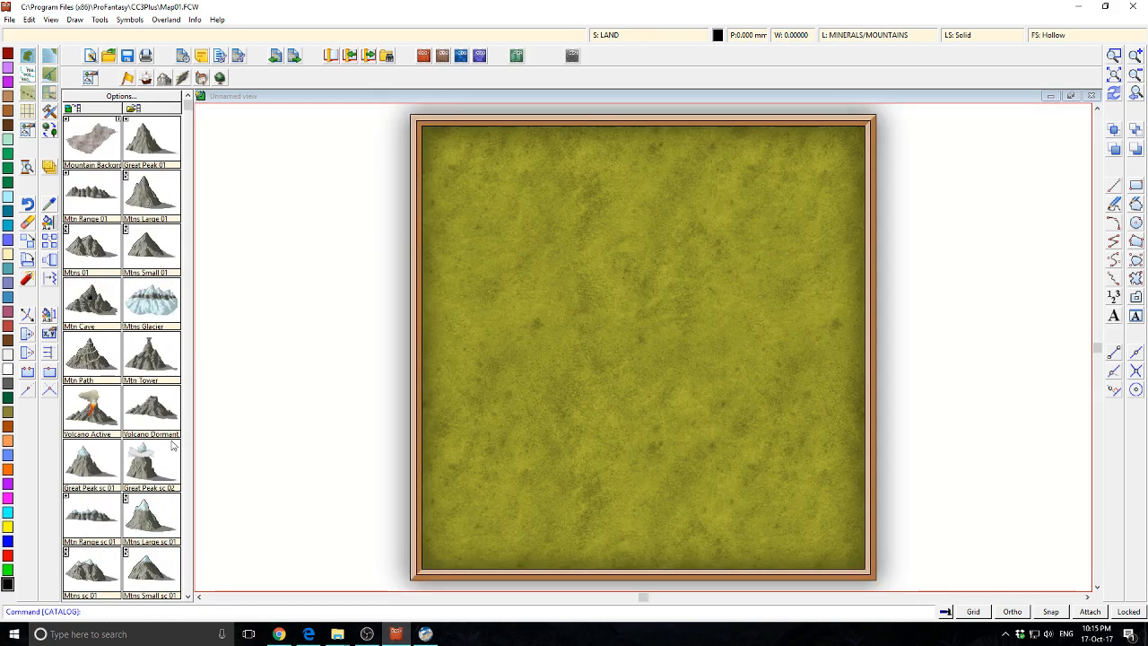
click(187, 595)
click(187, 596)
click(187, 595)
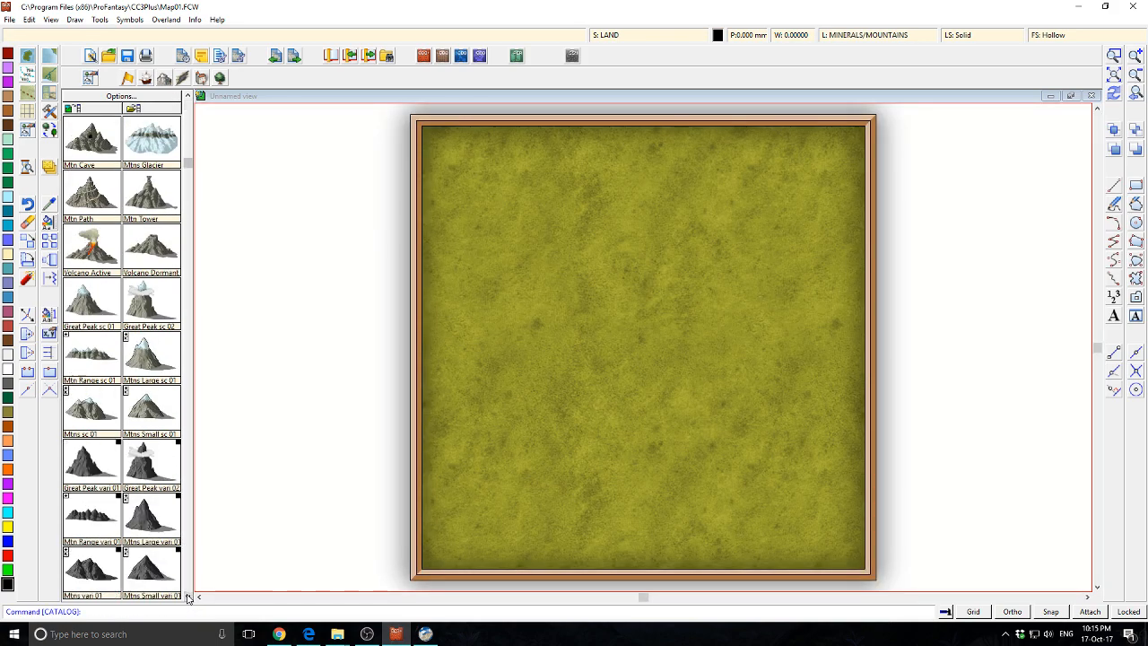
click(188, 596)
click(187, 595)
click(188, 596)
click(188, 595)
click(188, 595)
click(187, 595)
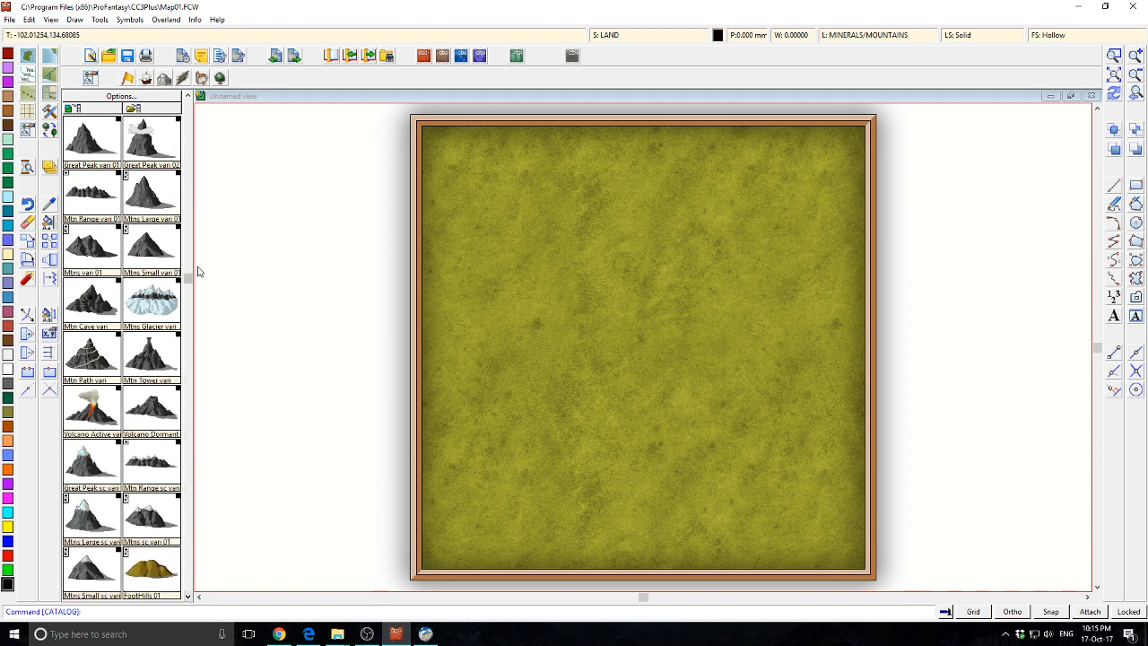
click(187, 96)
click(187, 96)
click(188, 96)
click(188, 96)
click(187, 96)
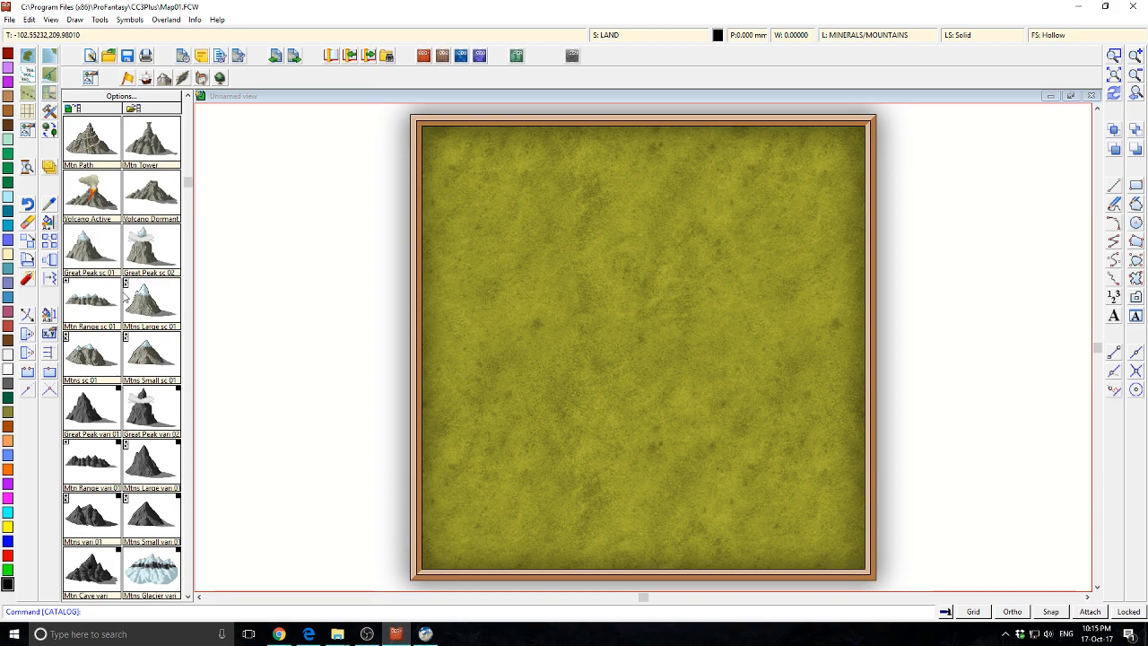
Expand the symbol collections and place a tight cluster of snow-capped Mtns Large sc mountains in the upper middle of the map.
right_click(138, 245)
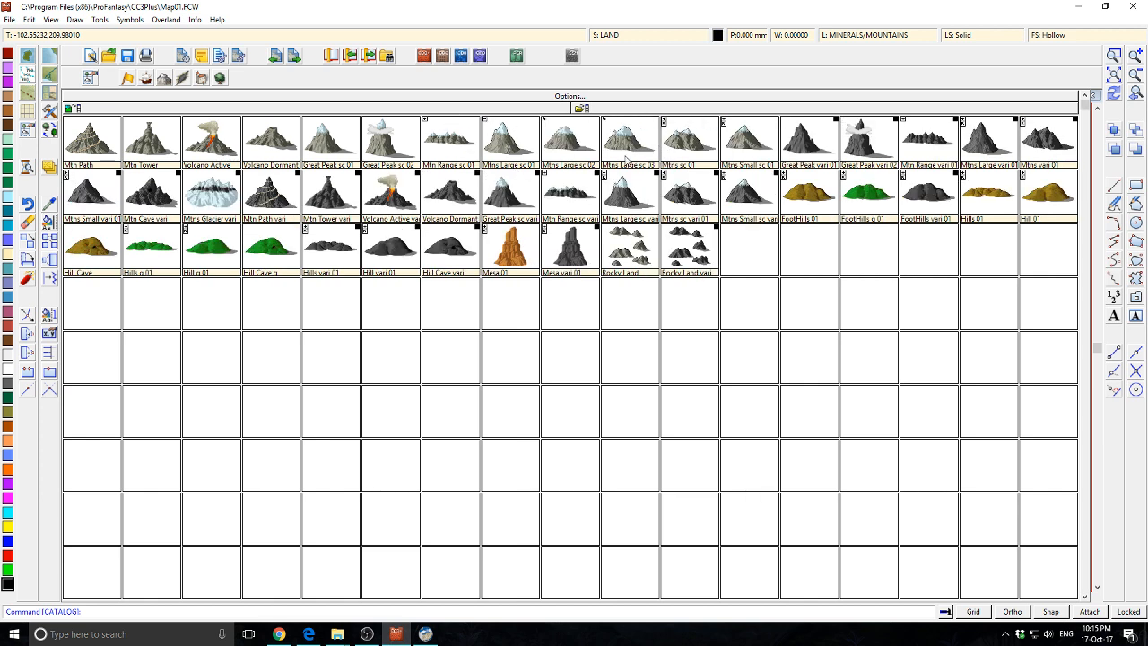
click(482, 159)
scroll(604, 238, up, 3)
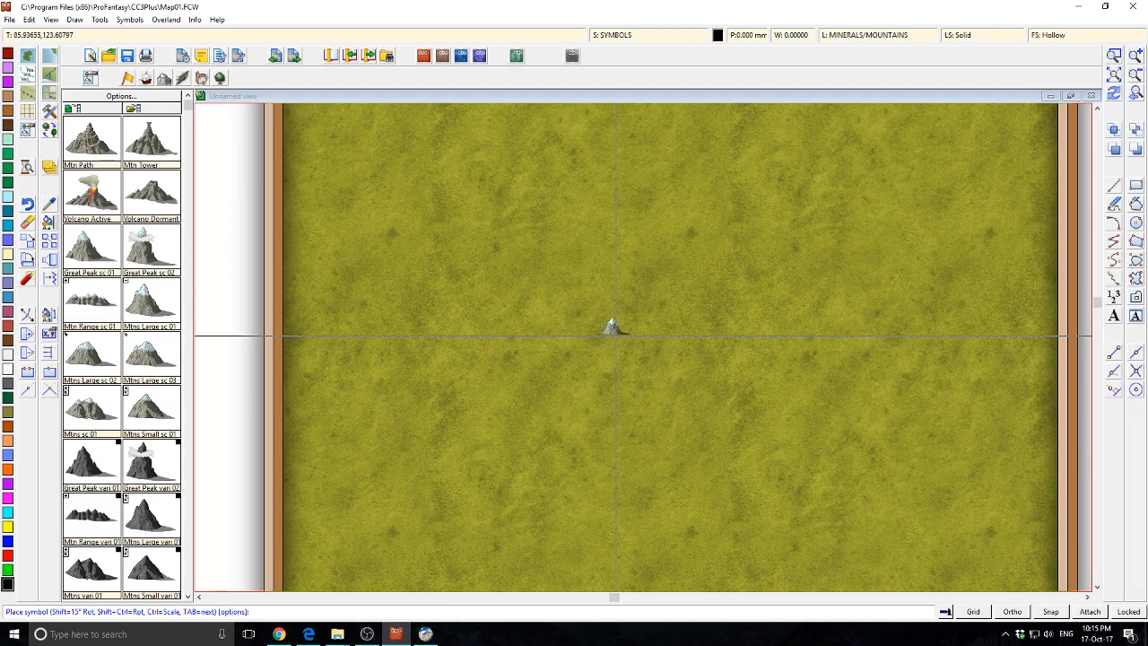
click(609, 208)
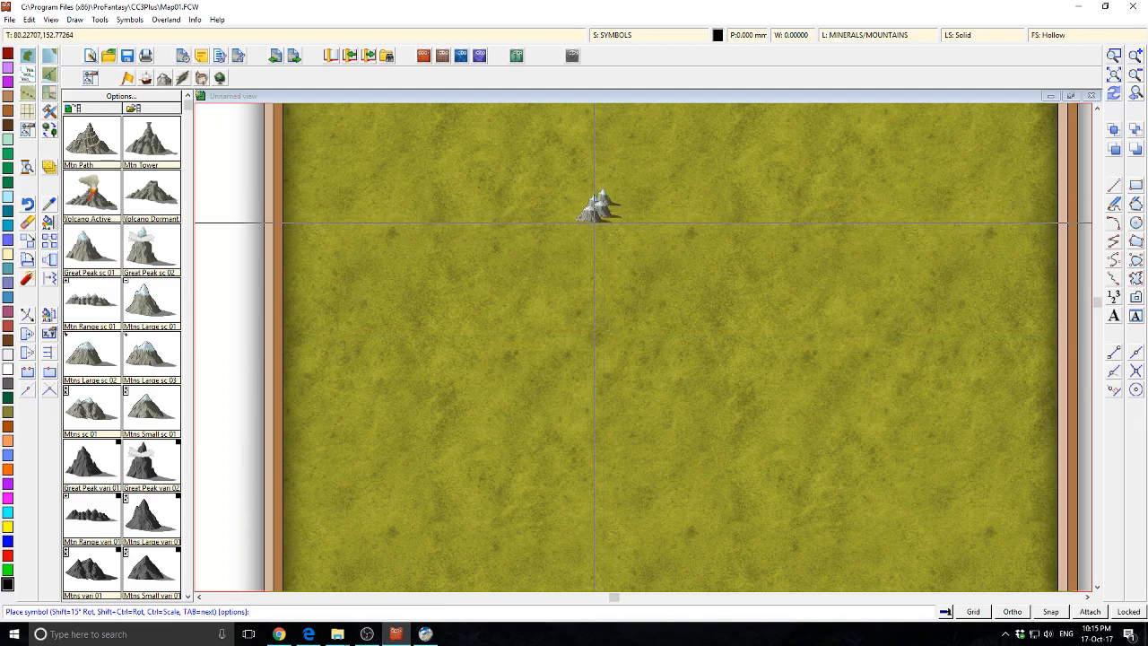
click(593, 223)
click(608, 229)
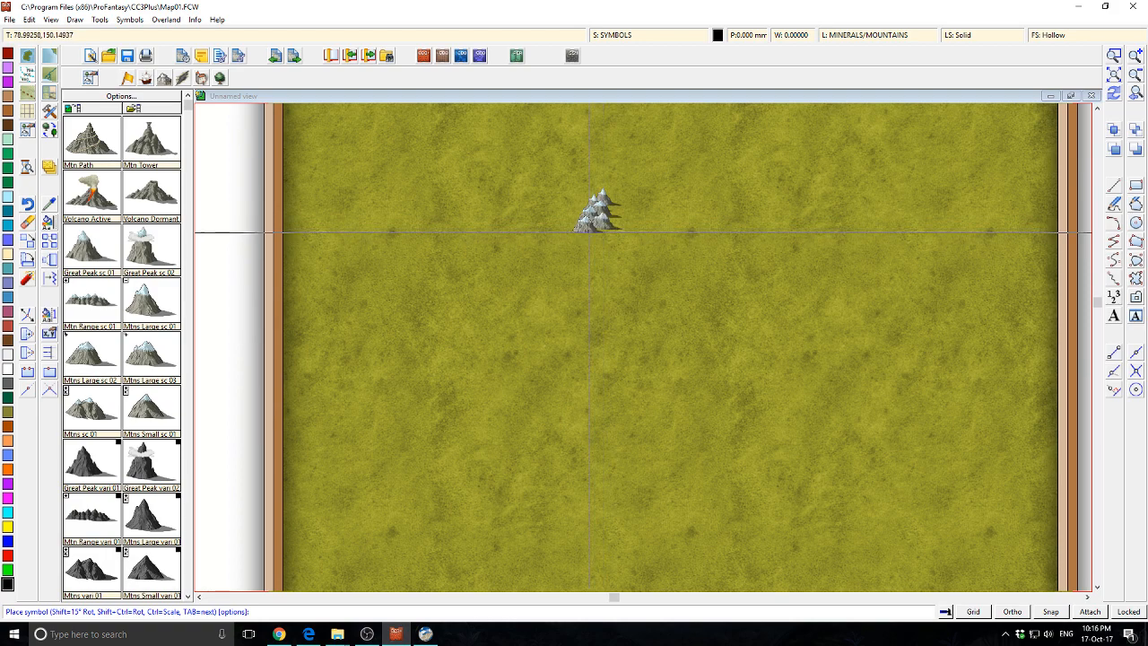
click(588, 235)
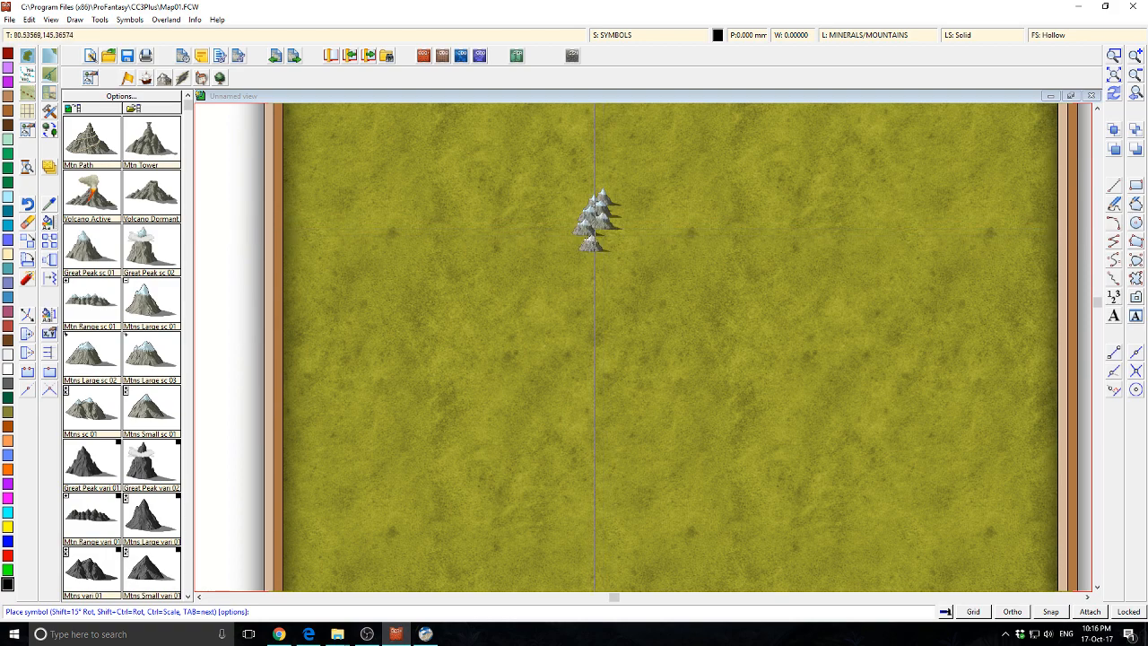
Erase the whole cluster of snow-capped mountains in the upper middle of the map.
click(31, 227)
click(630, 178)
click(569, 240)
right_click(589, 222)
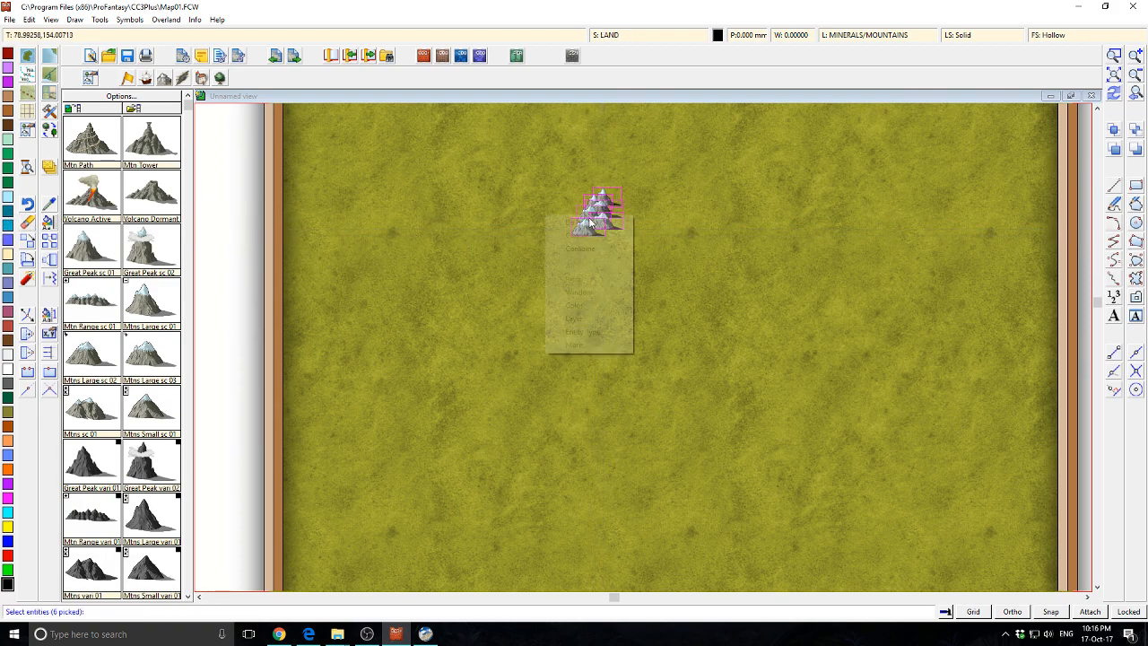
click(587, 221)
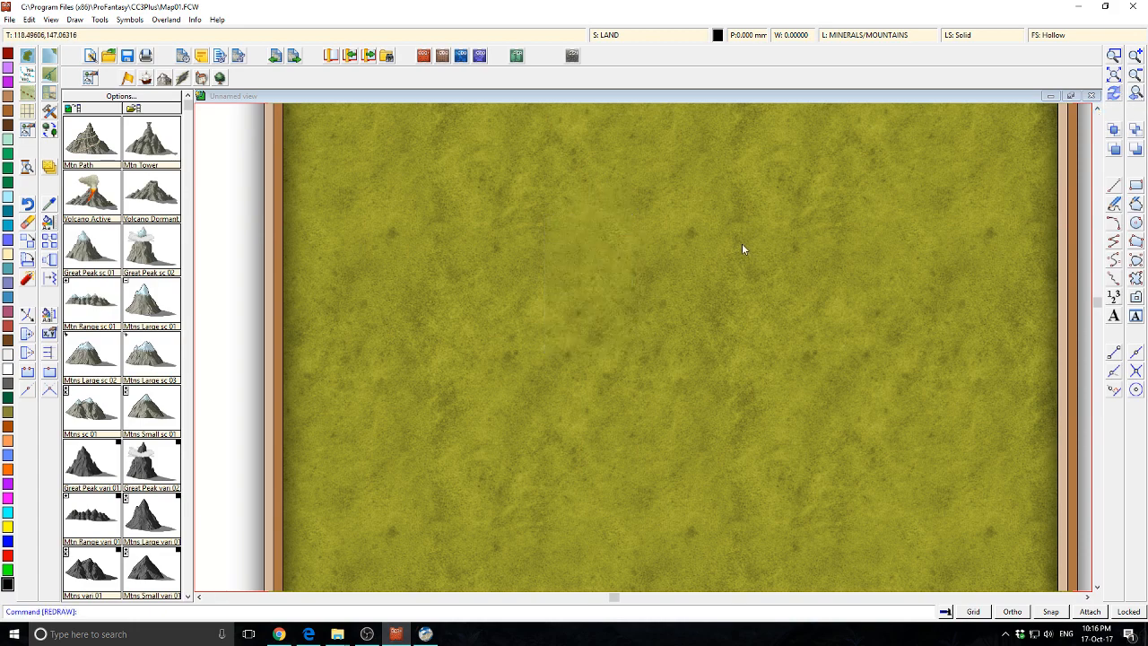
scroll(741, 248, down, 4)
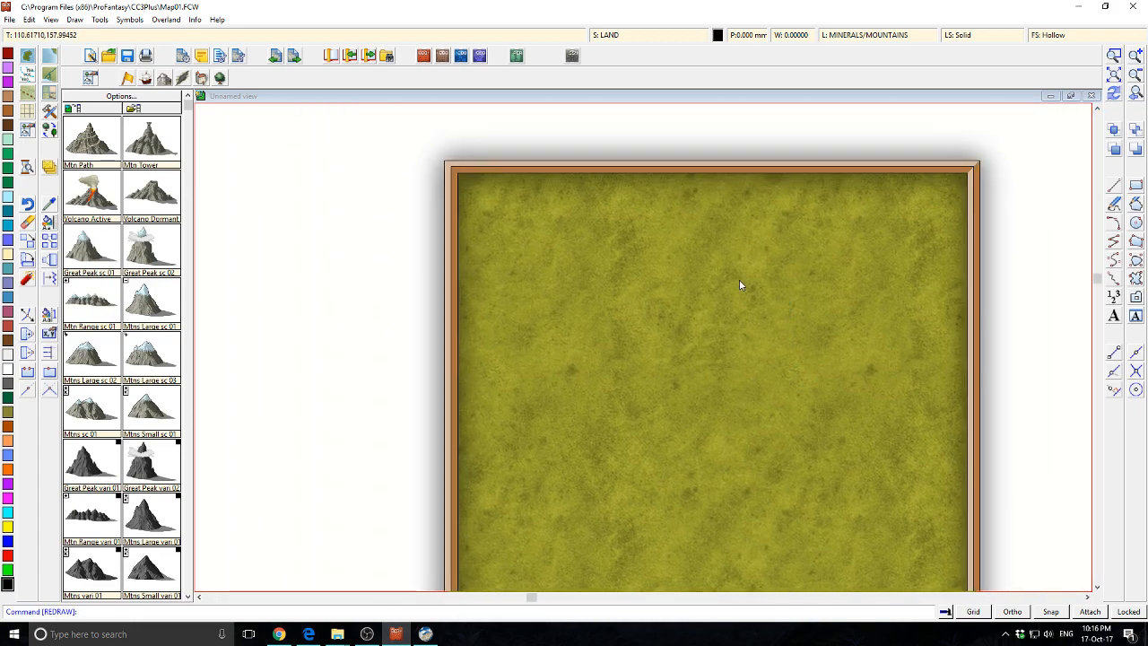
Widen the symbol catalog, preview the vari mountain symbols in reddish, magenta and brown tones, and make dark brown the current colour.
click(193, 289)
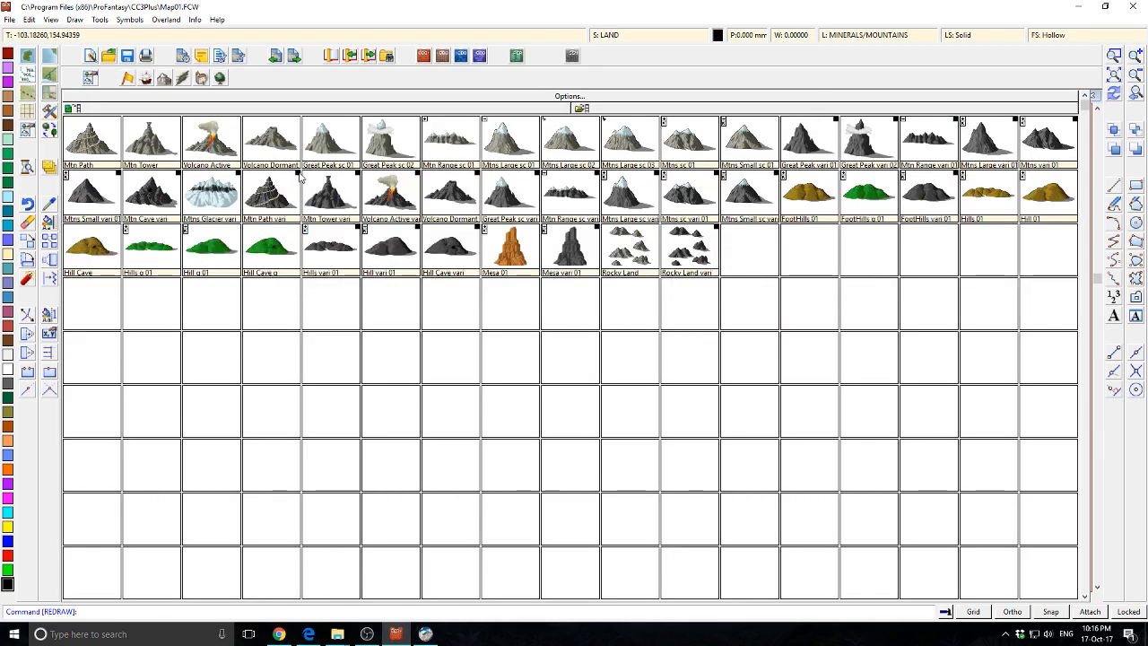
click(8, 328)
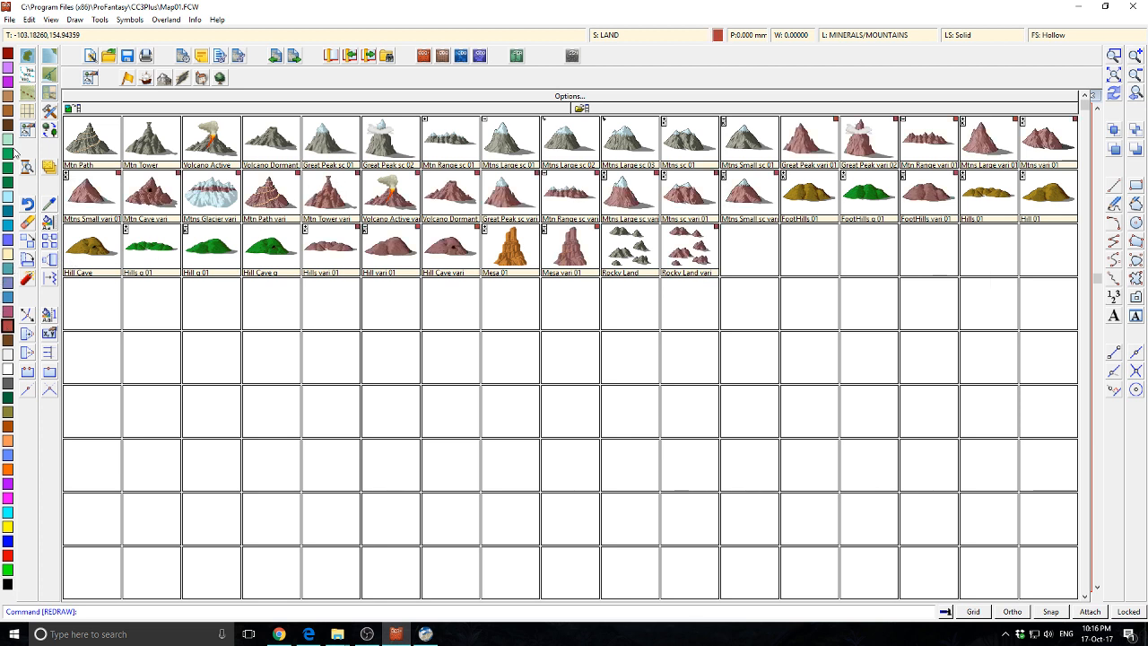
click(8, 499)
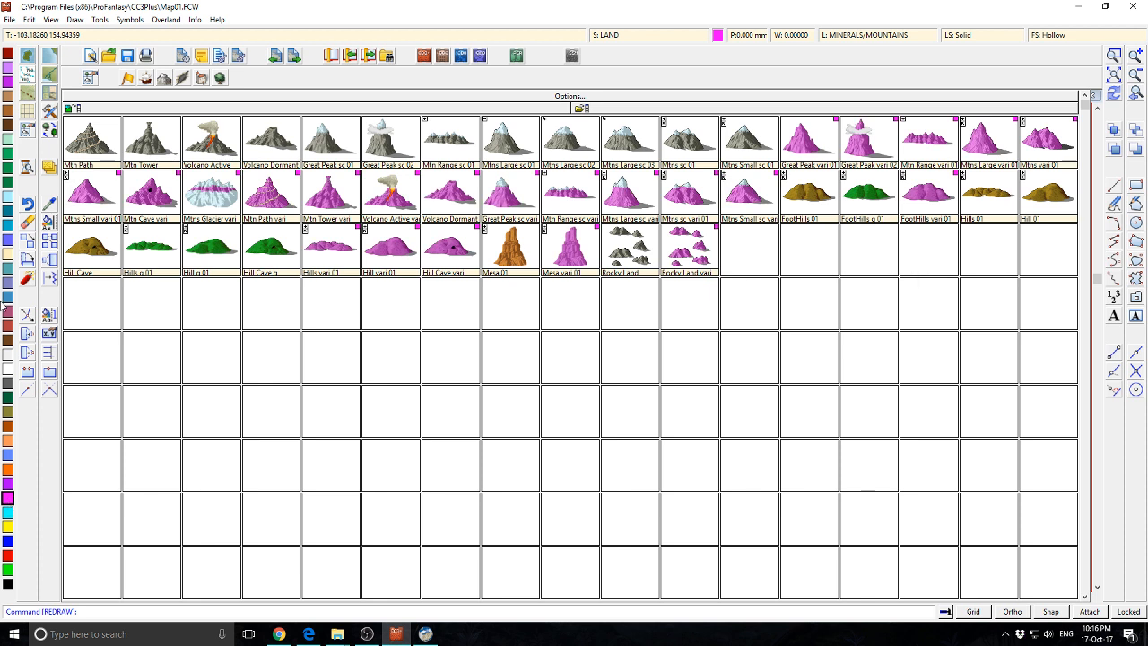
click(8, 239)
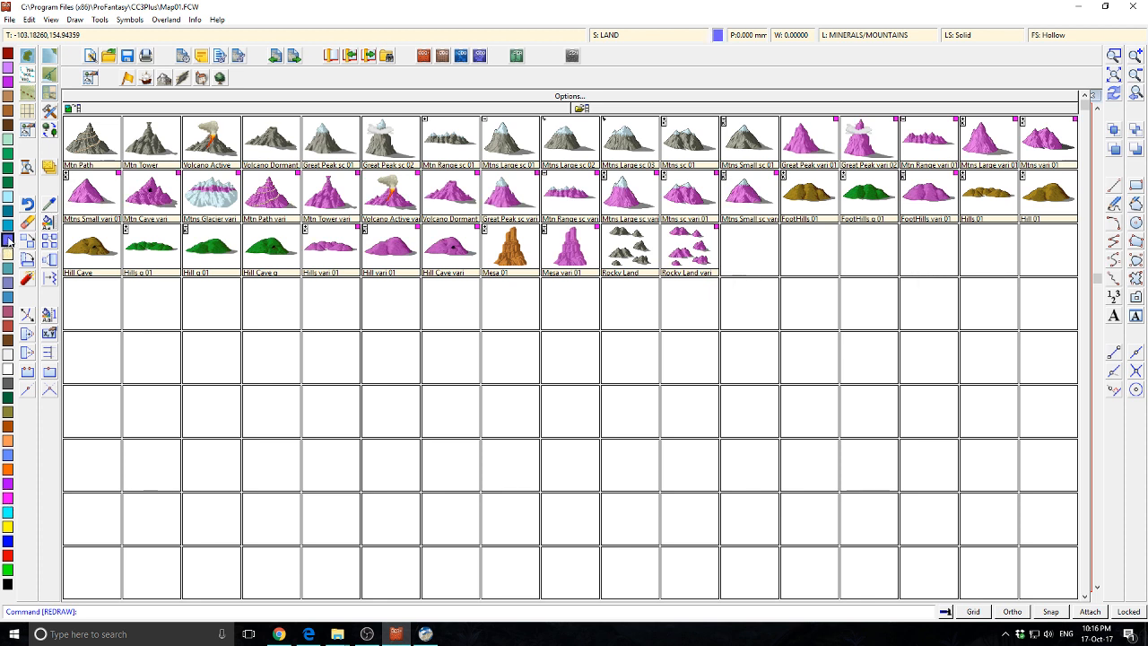
click(9, 124)
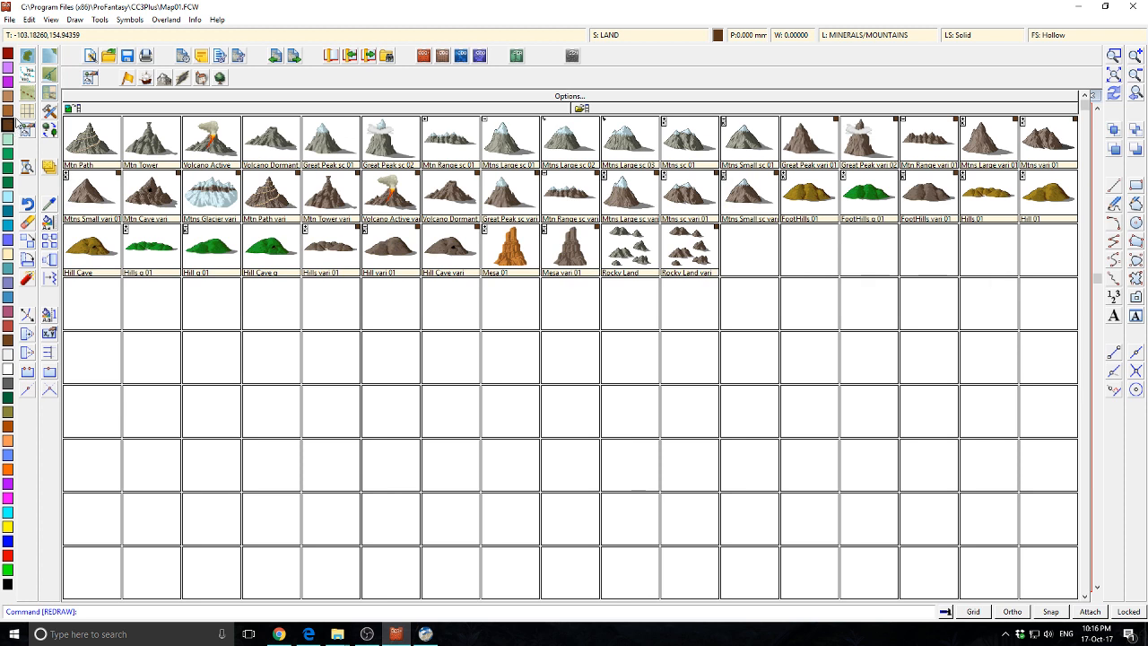
click(9, 109)
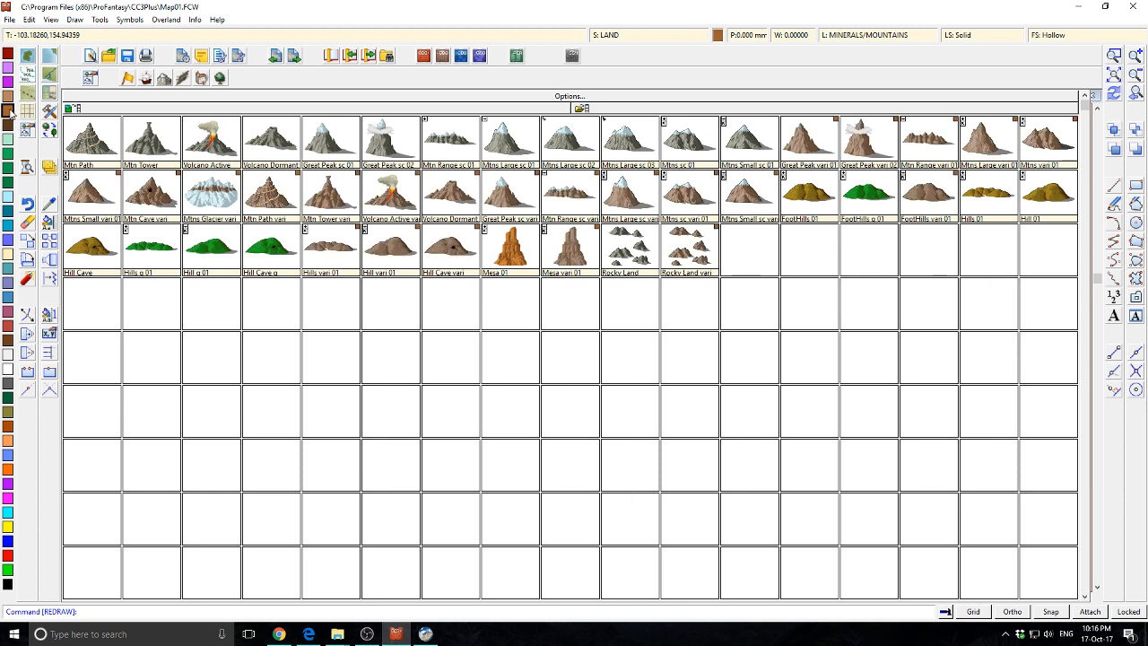
click(8, 341)
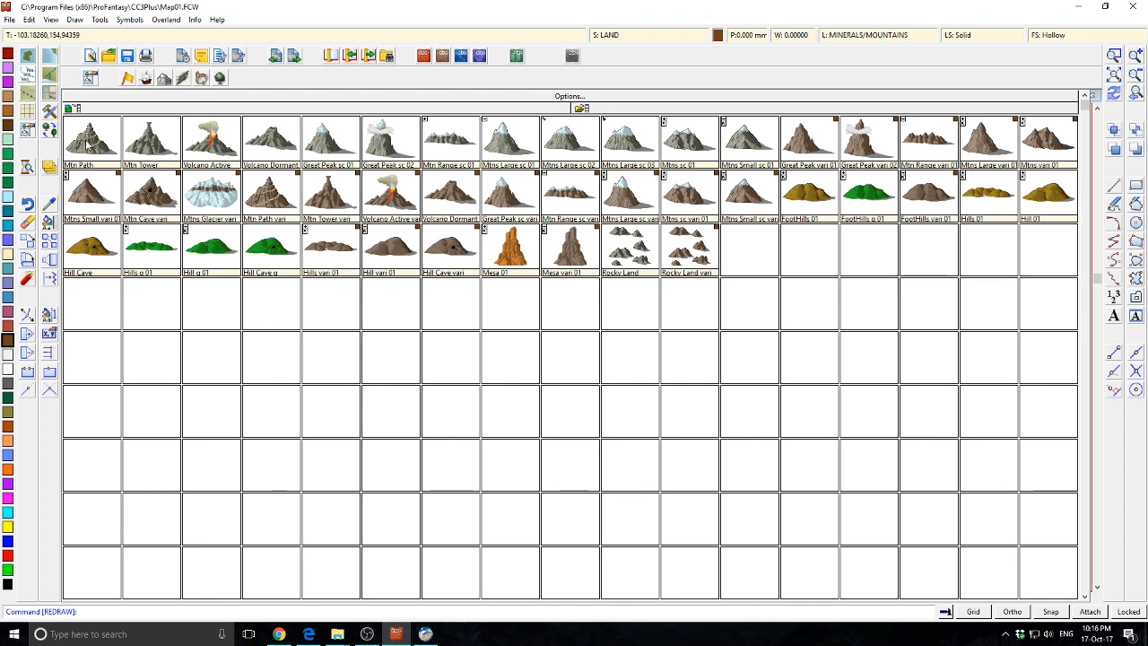
Expand the Mtn Range sc collection and place a greatly enlarged brown Great Peak vari 02 at the map's upper-left corner.
click(426, 121)
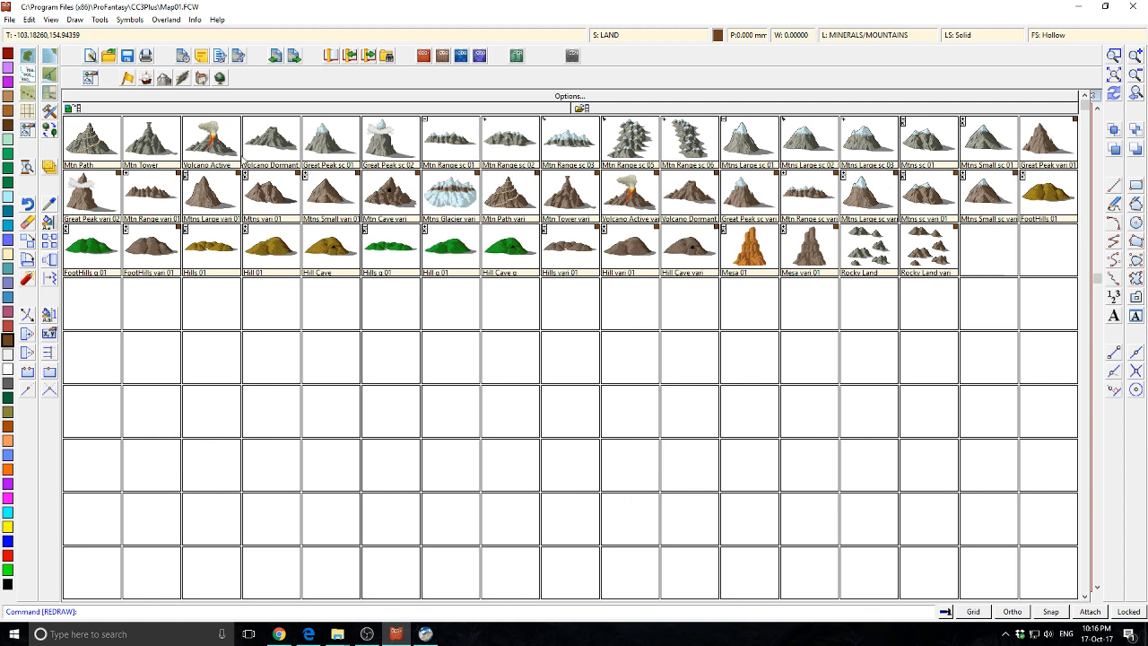
click(93, 218)
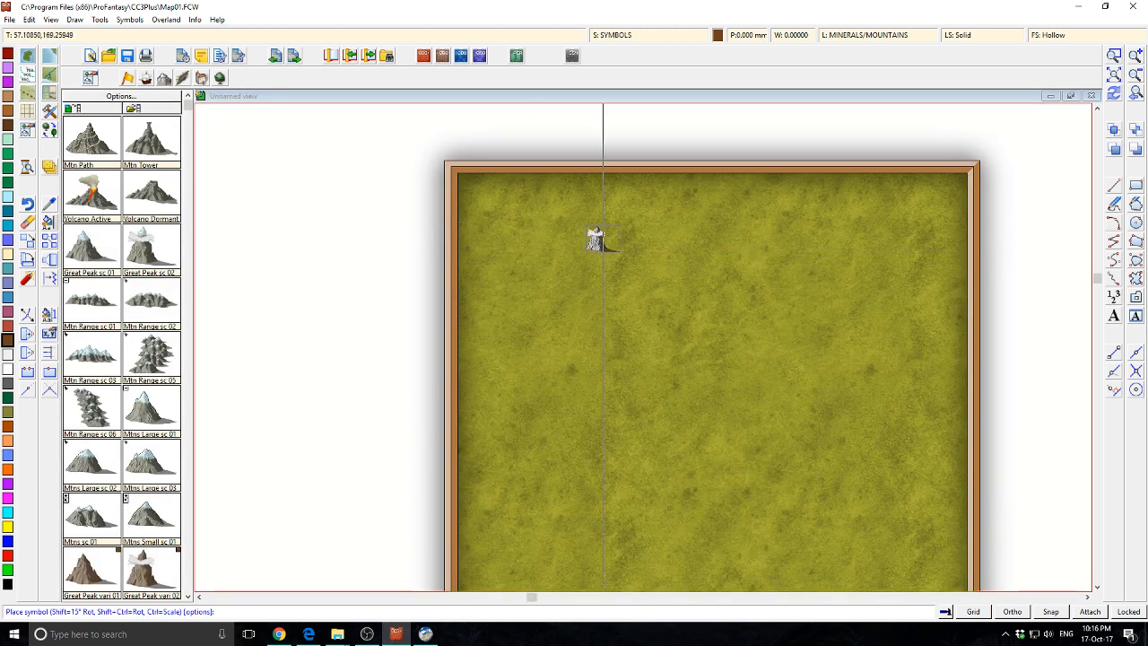
scroll(673, 272, up, 5)
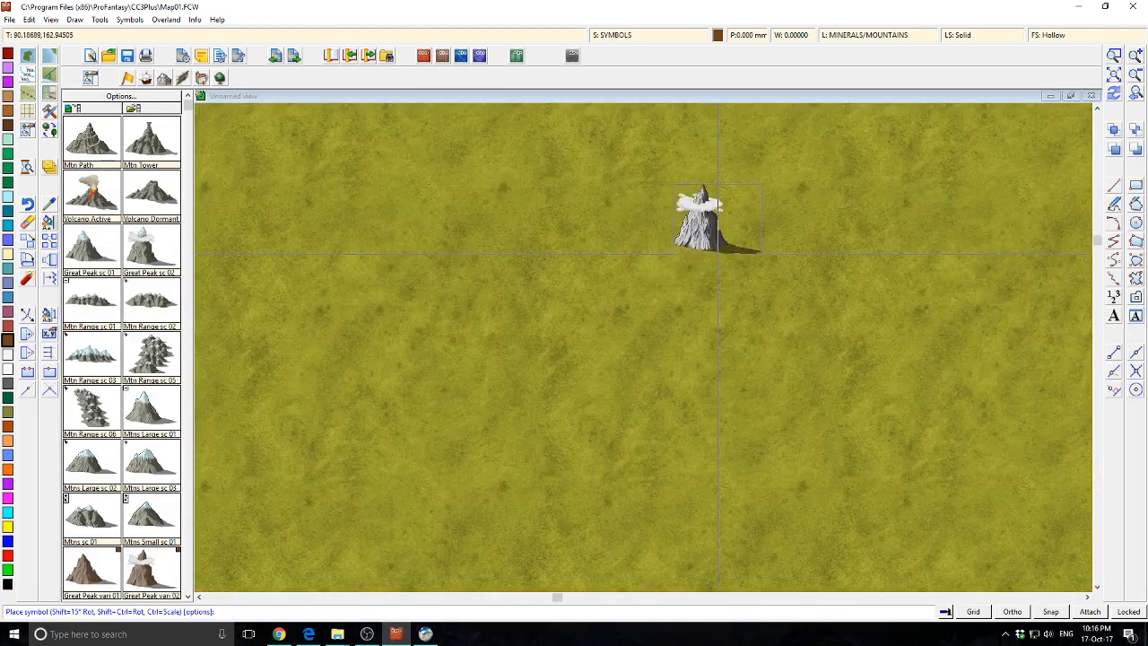
scroll(719, 251, down, 3)
scroll(810, 267, down, 4)
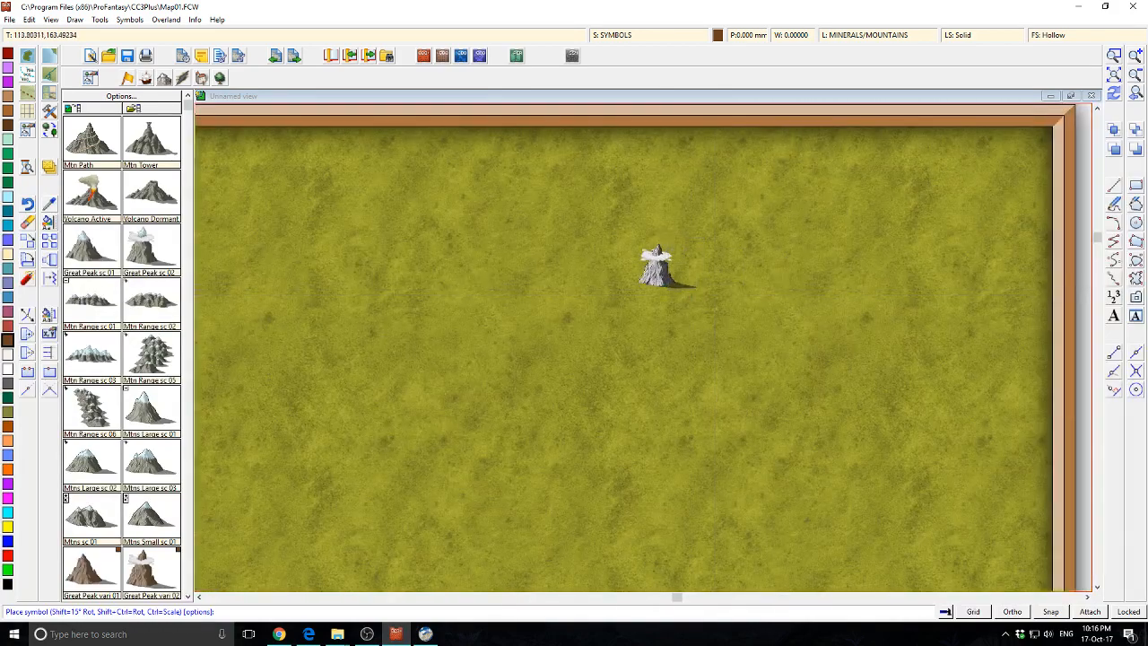
scroll(668, 268, up, 6)
scroll(695, 125, down, 2)
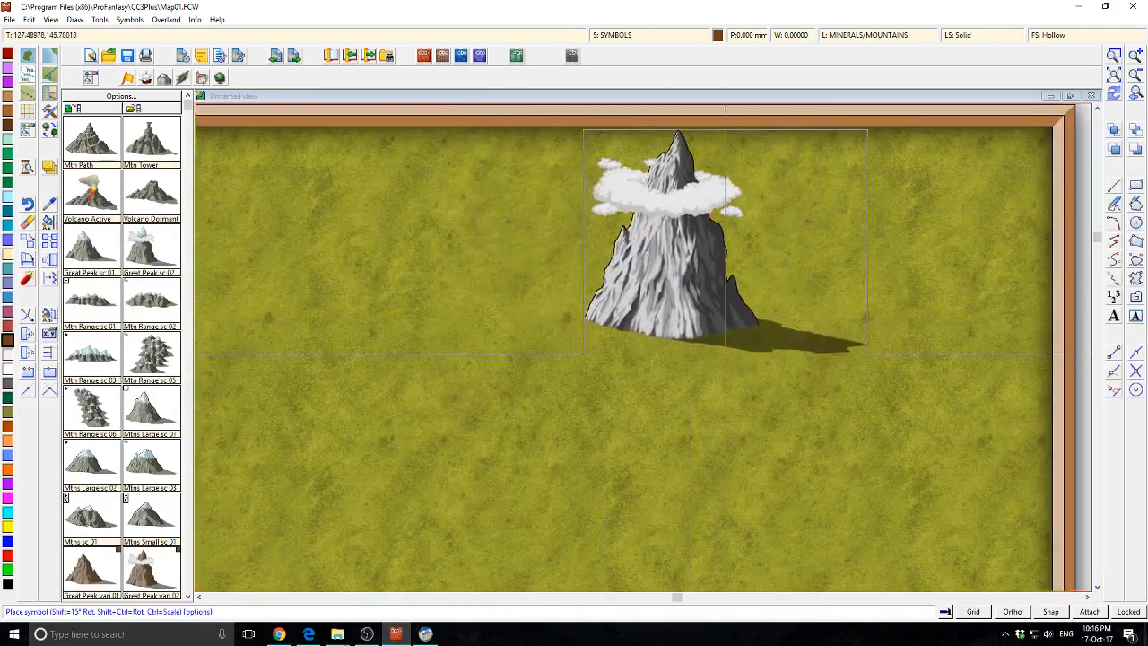
scroll(535, 242, up, 4)
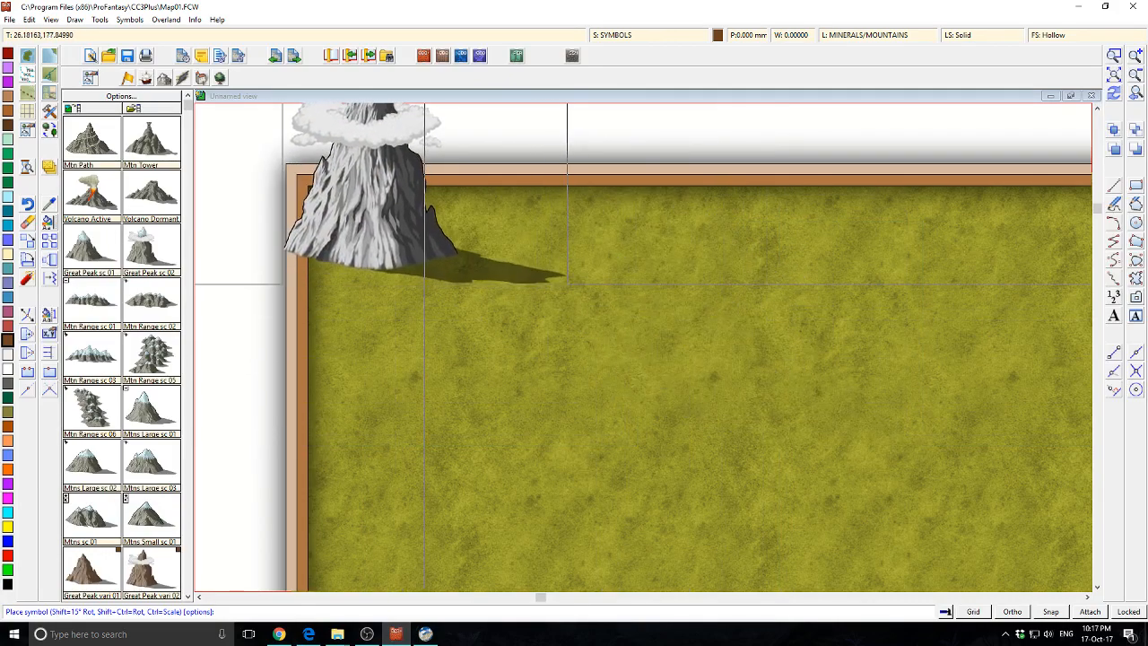
click(413, 273)
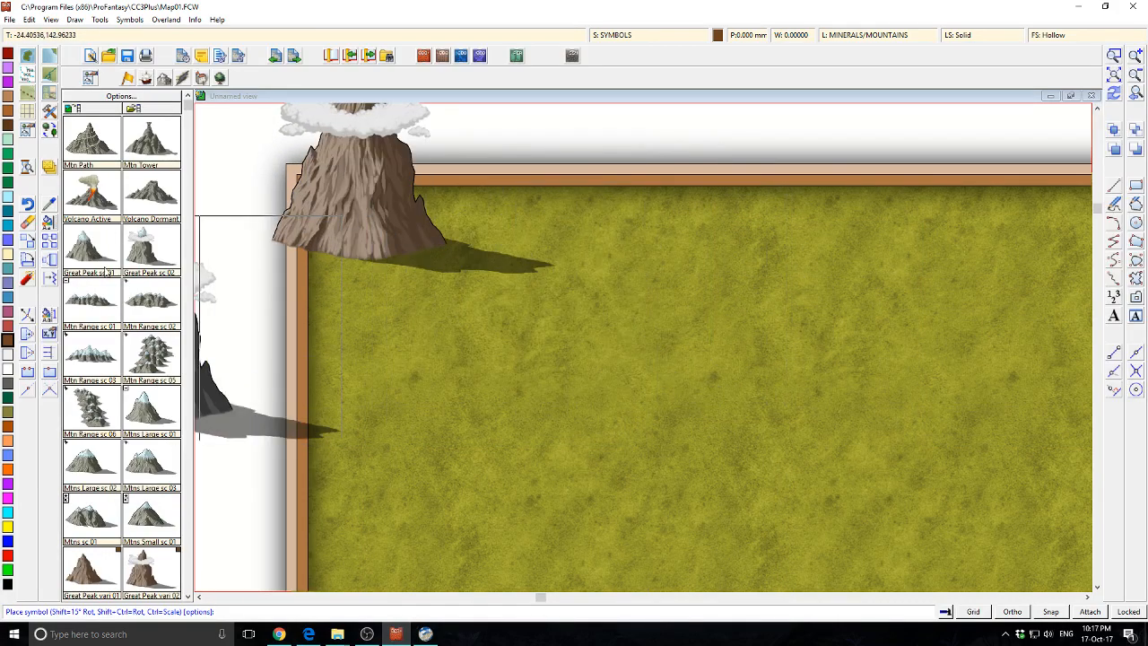
Preview the Mtns sc 01 and Mtn Range sc 01 symbols at the enlarged scale, and remove the brown peak from the map corner.
click(96, 518)
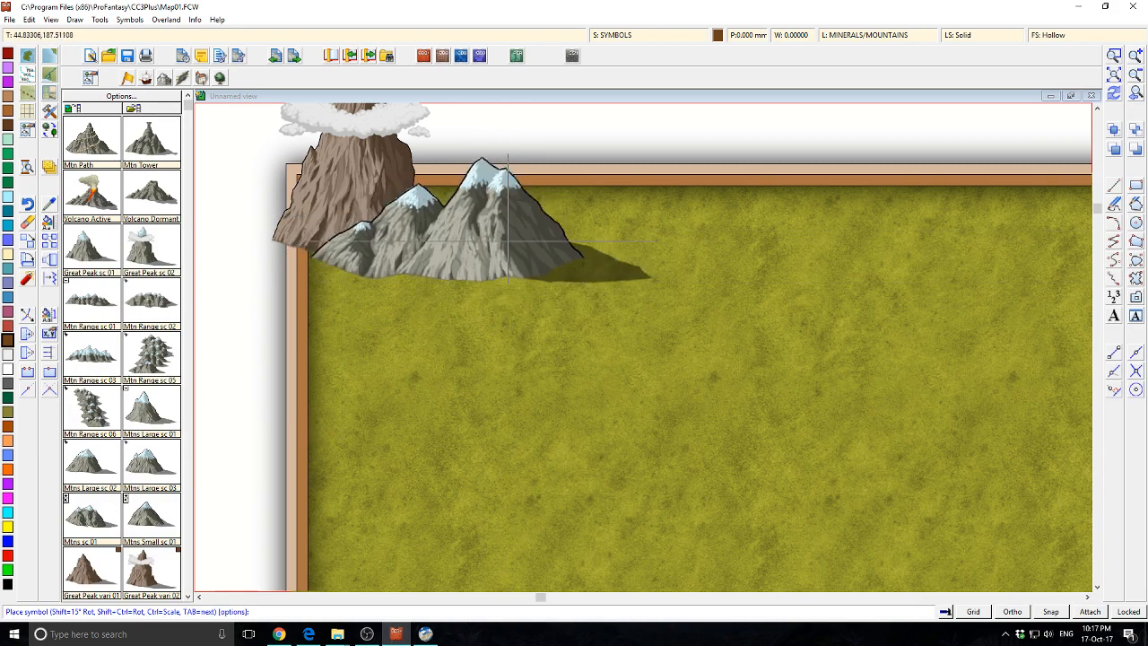
click(78, 298)
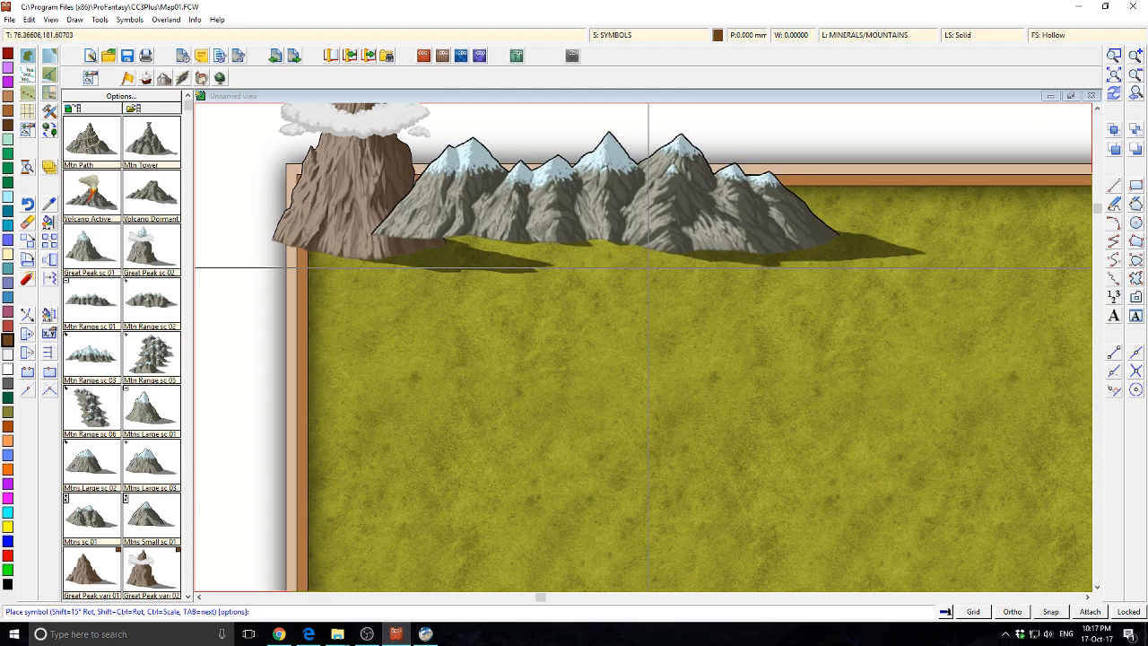
key(Escape)
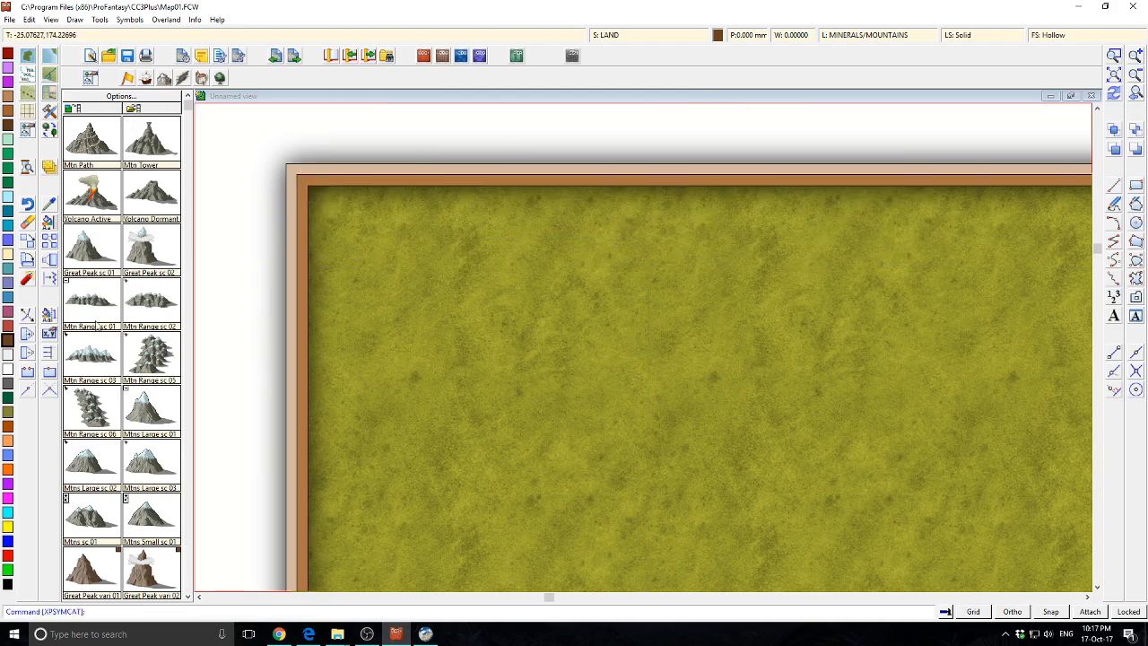
Place overlapping enlarged Mtn Range sc 01 mountain ranges along the map's top border from the upper-left to the upper-right corner.
click(93, 313)
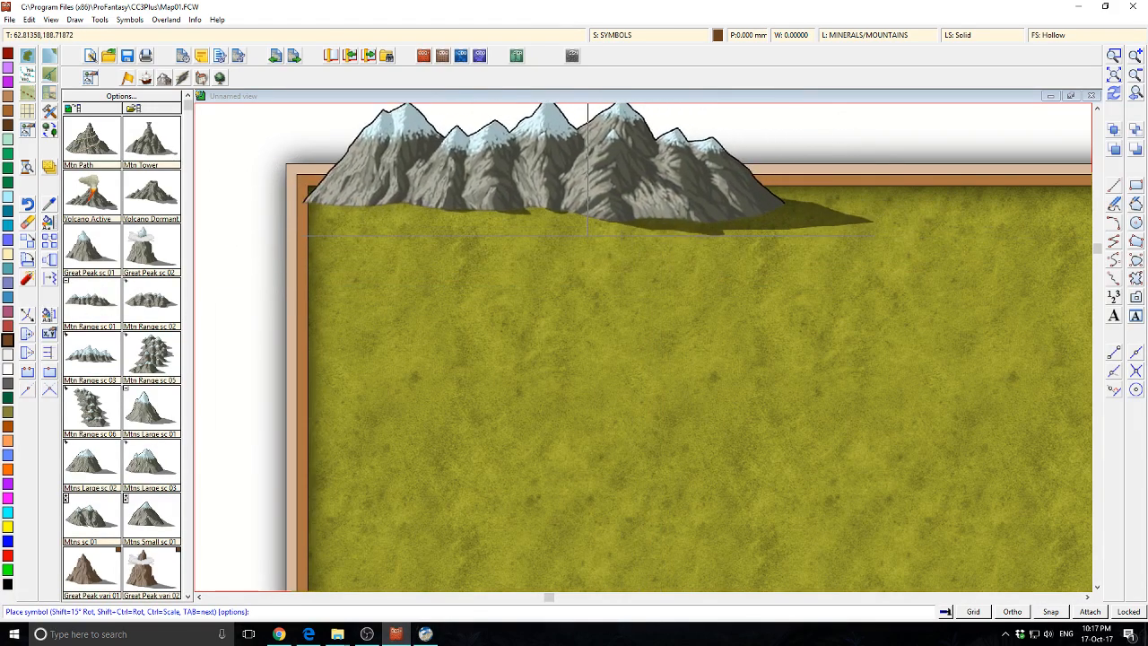
click(593, 224)
drag(852, 306, 504, 297)
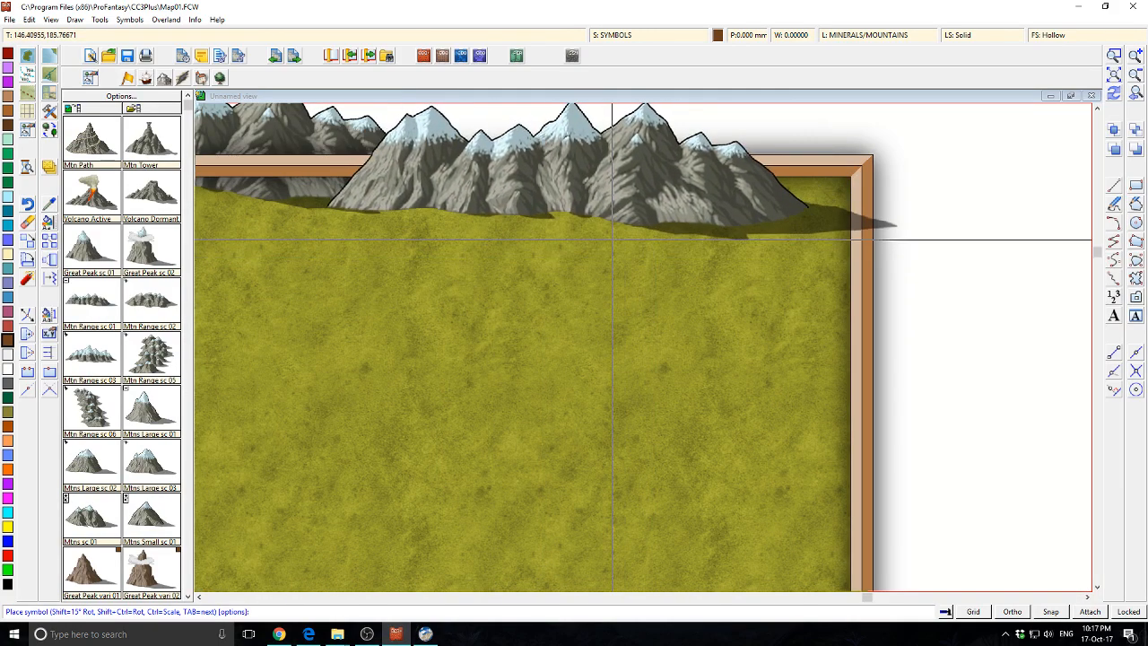
click(612, 239)
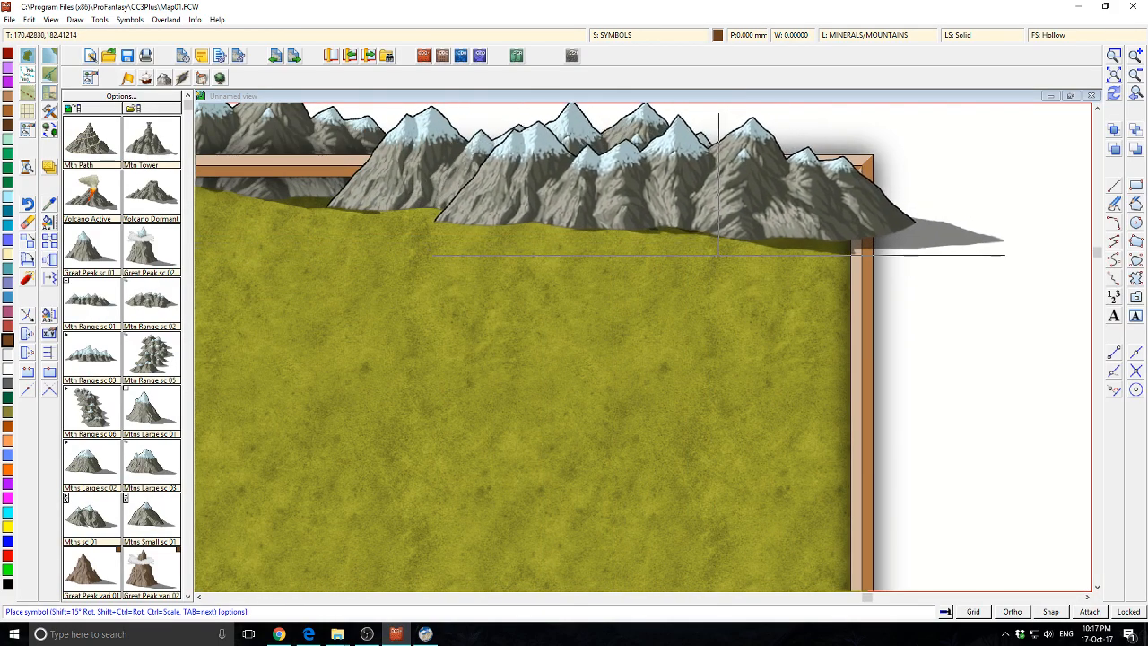
click(720, 257)
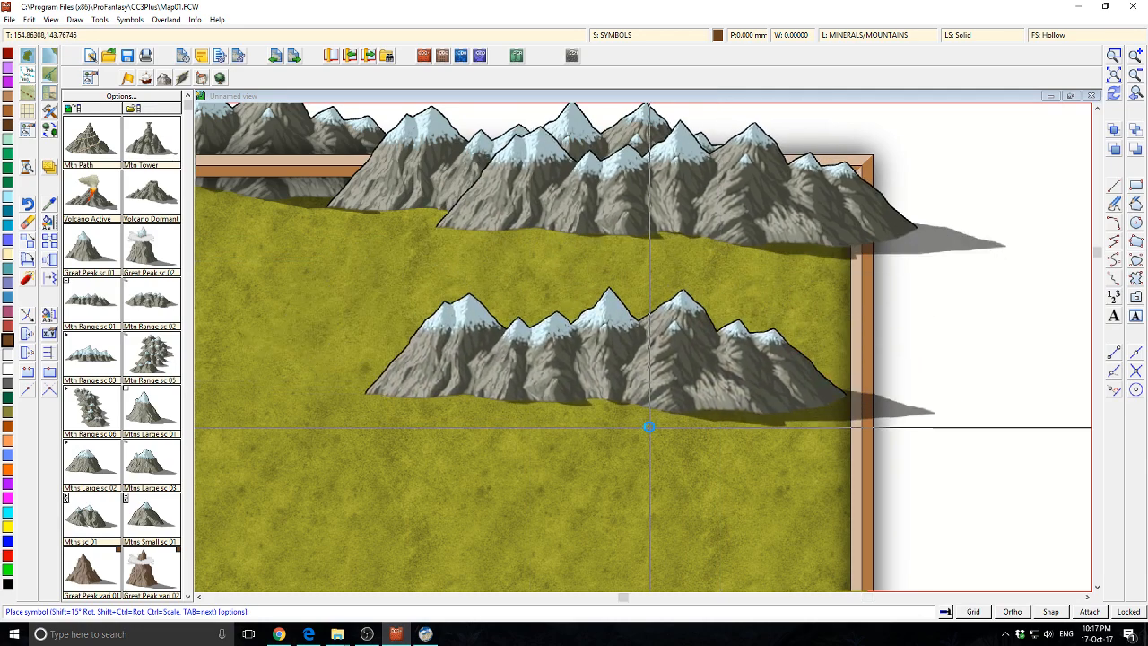
Add a second row of overlapping mountain ranges just below the first, running across the map to the right border.
scroll(649, 426, down, 1)
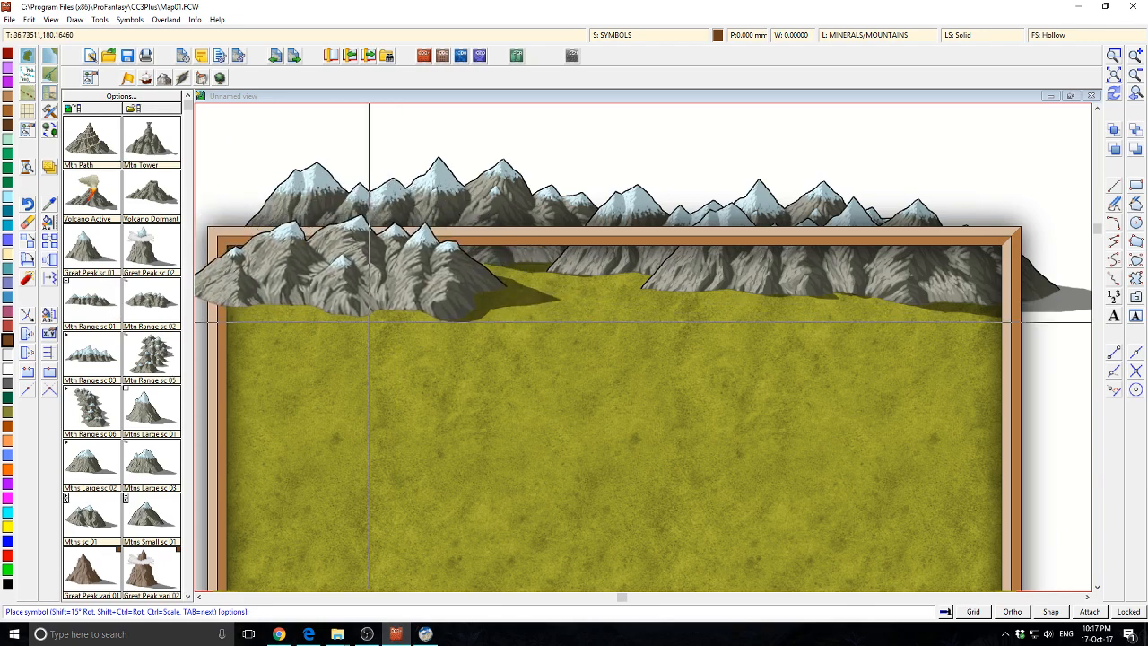
click(369, 321)
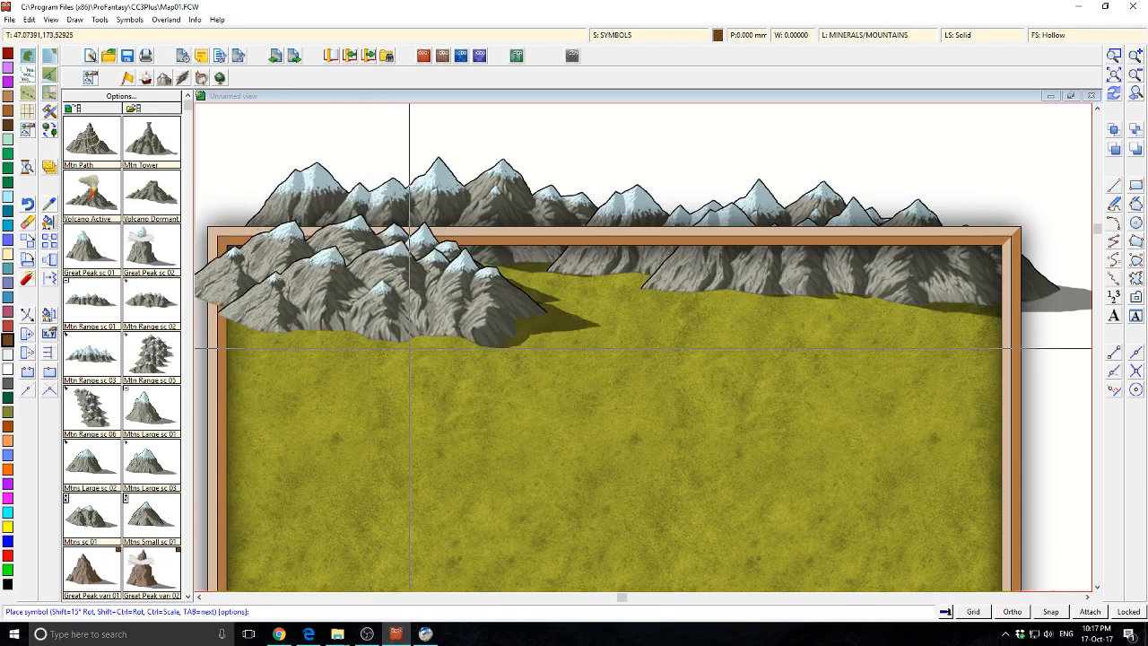
click(599, 339)
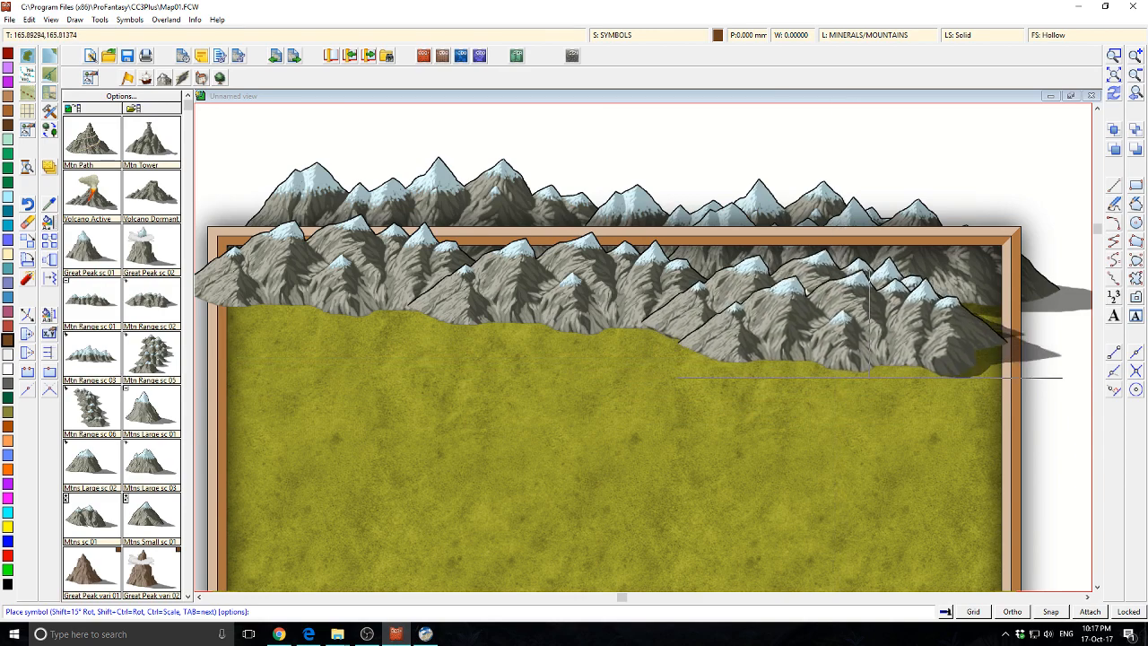
click(870, 377)
scroll(591, 505, down, 3)
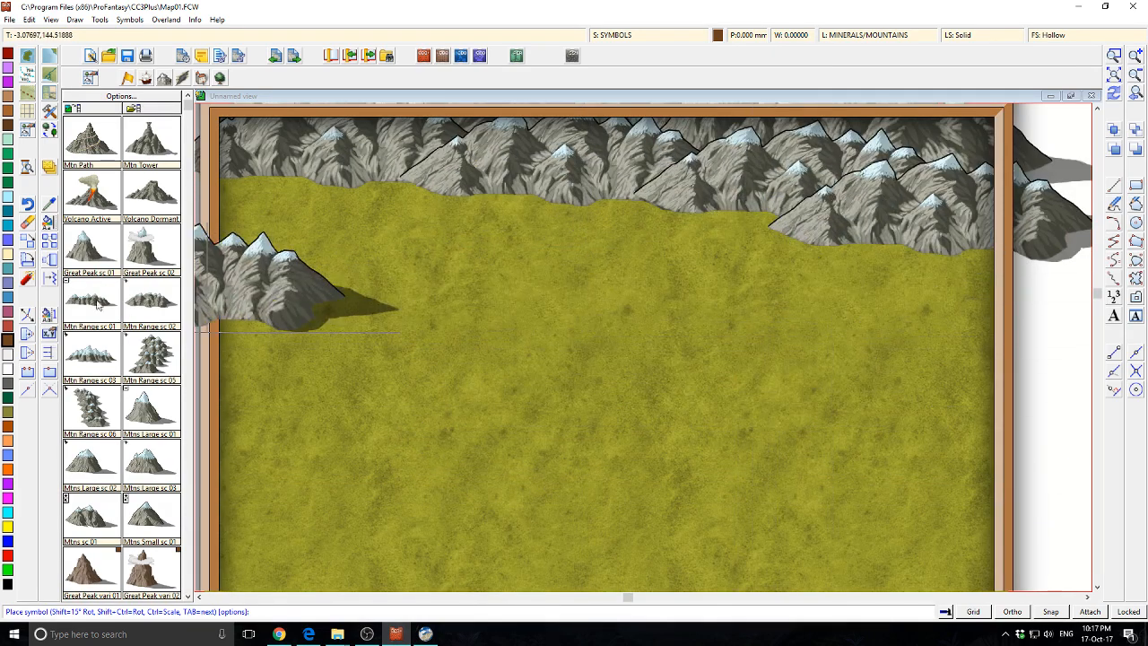
Place varied Mtns Large sc mountains overlapping down the upper part of the map's right border.
click(152, 442)
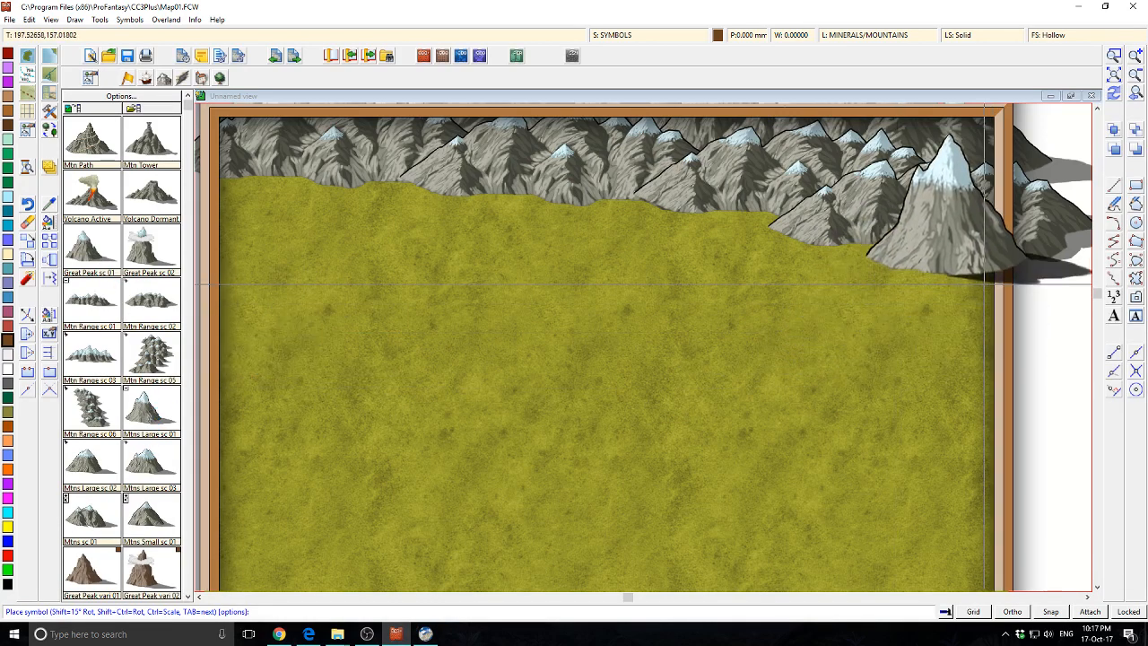
click(991, 282)
key(Tab)
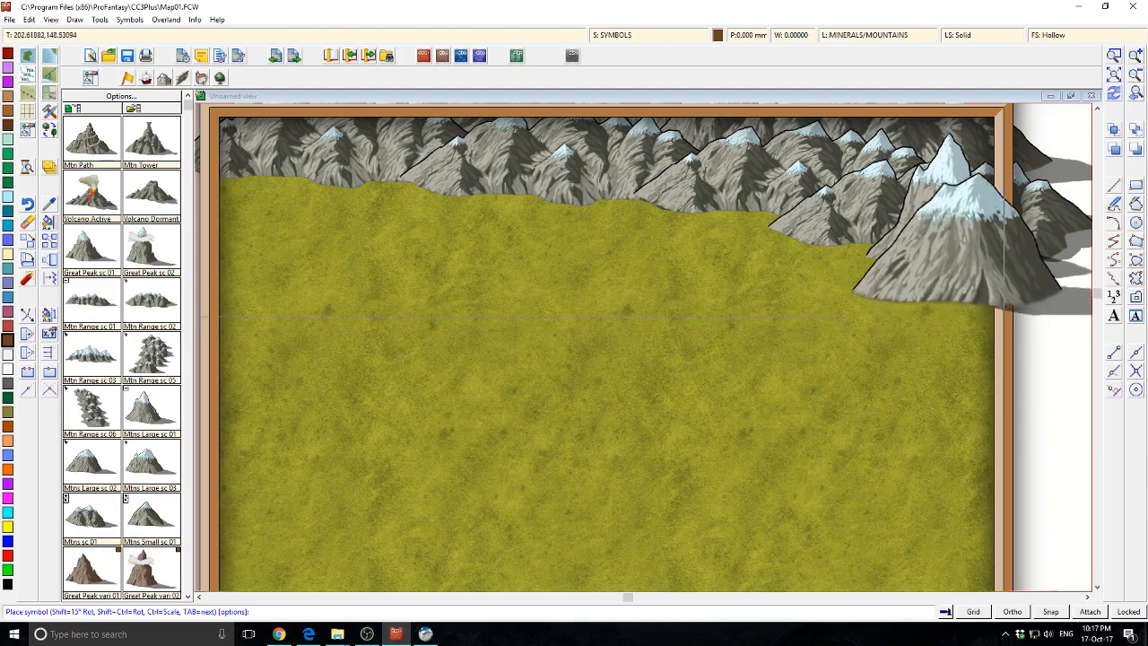
click(1029, 316)
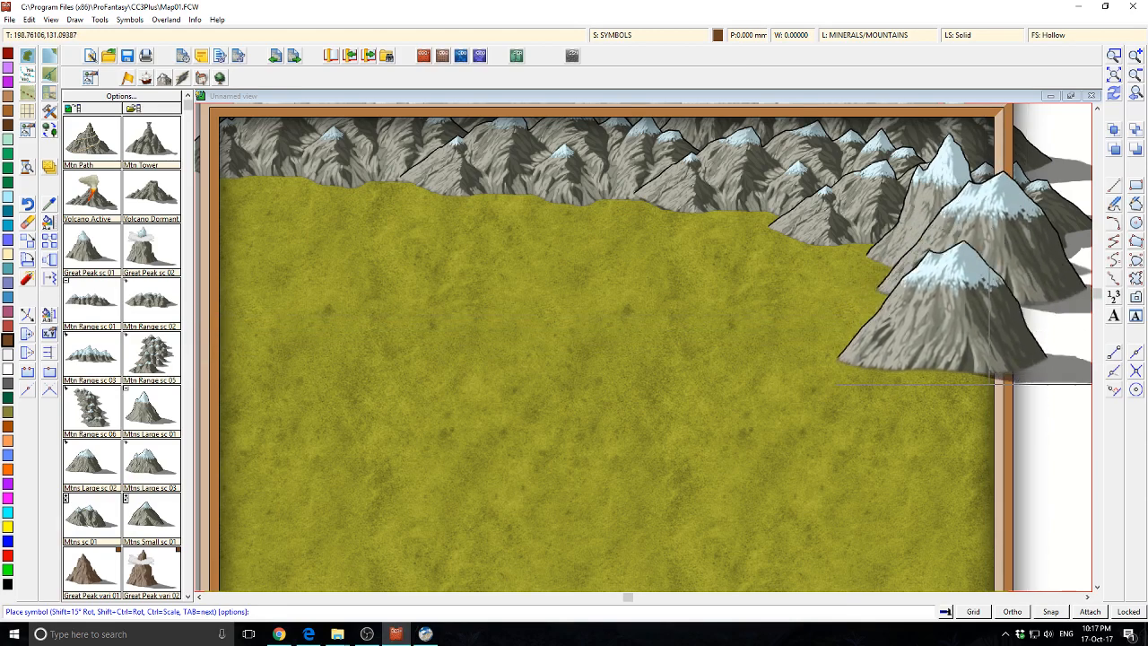
click(988, 378)
click(998, 424)
Place varied overlapping Mtns Large sc mountains down the middle part of the map's right border.
drag(843, 501, 851, 362)
click(1021, 317)
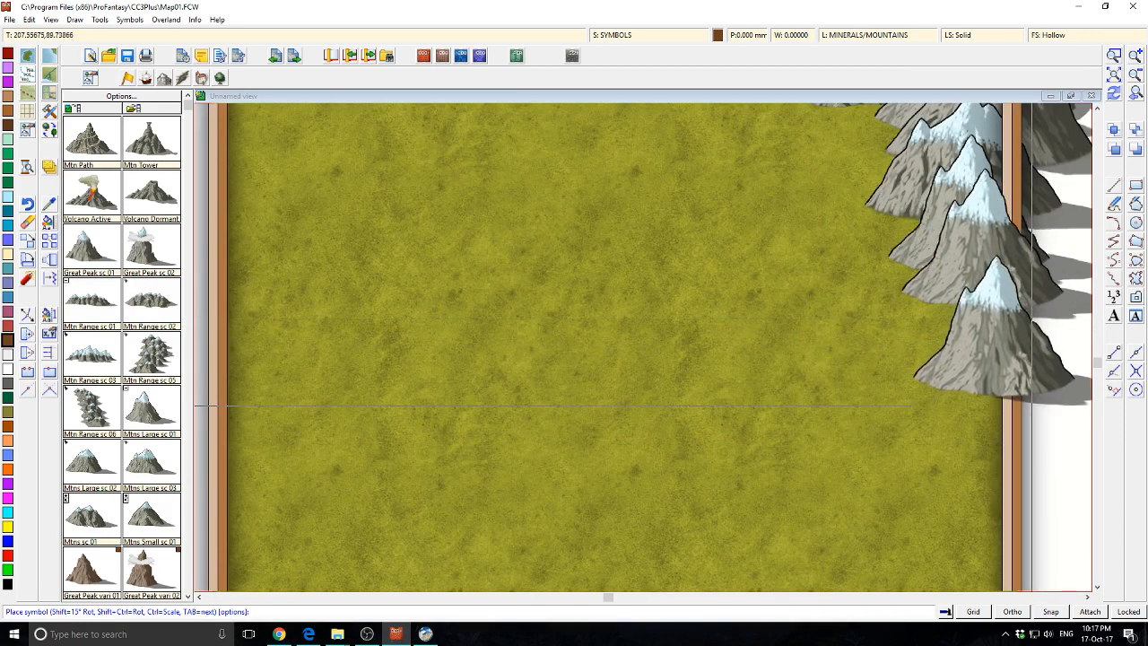
key(Tab)
click(1020, 371)
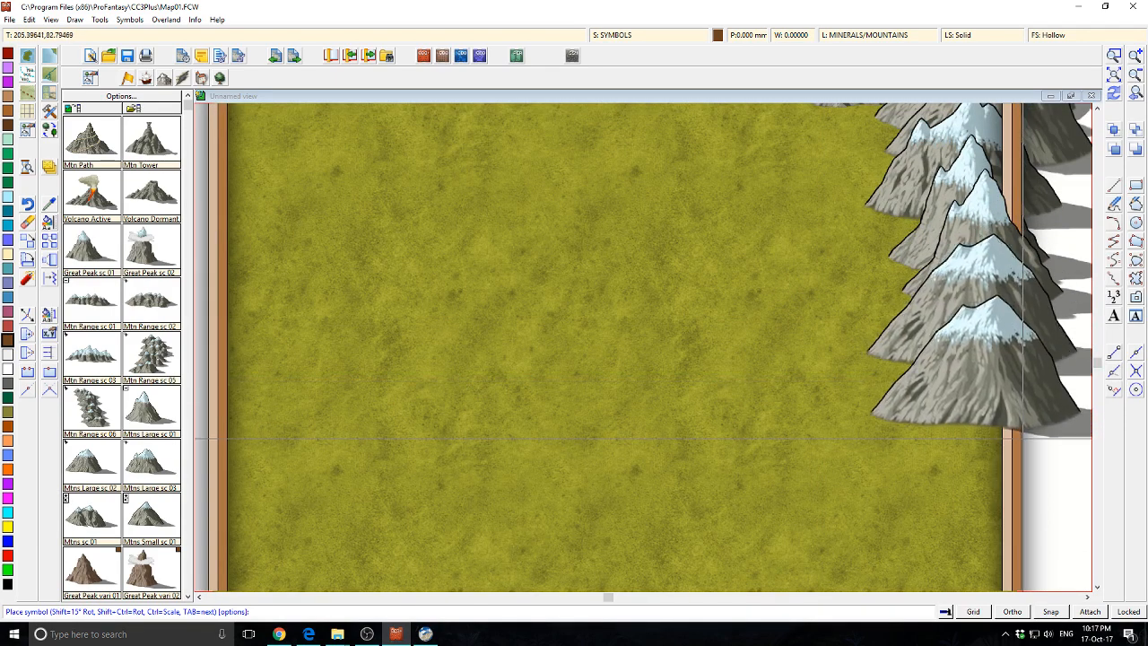
key(Tab)
click(1023, 439)
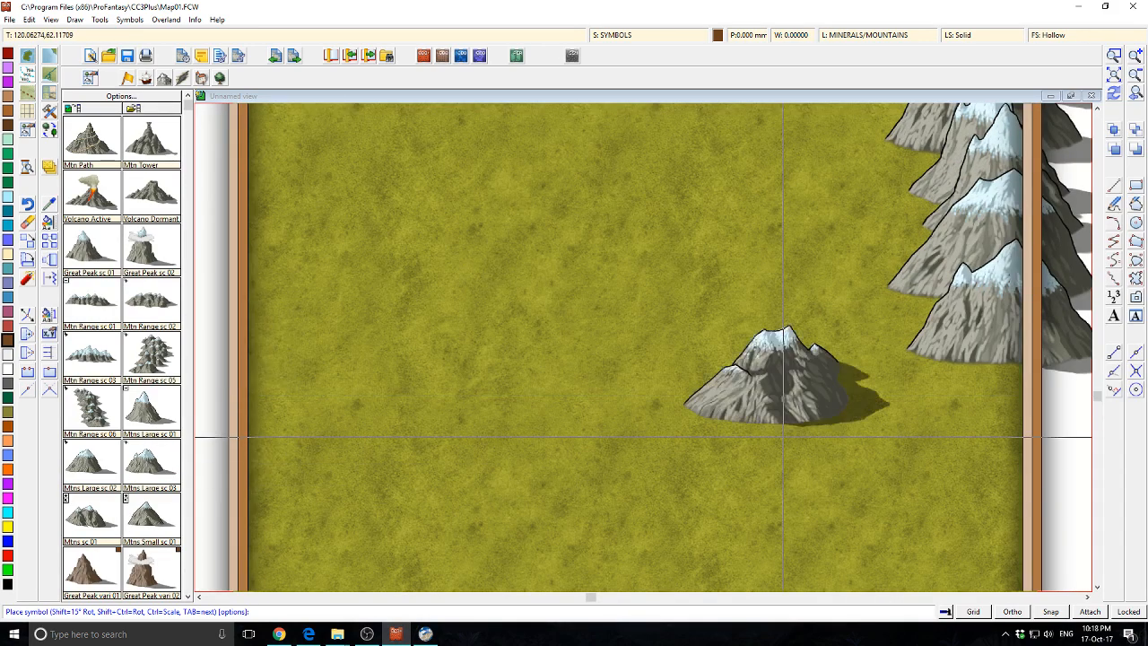
Continue the overlapping mountains along the lower right border, adding some just outside the map near its lower-right corner.
click(1009, 420)
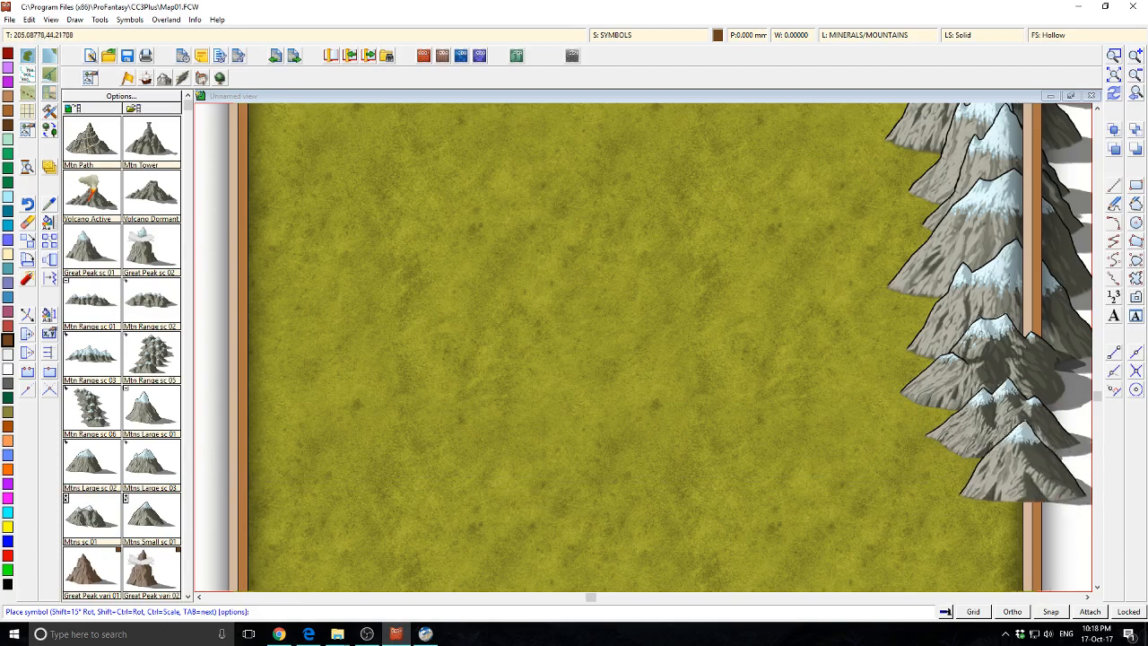
click(1066, 504)
click(1067, 531)
drag(807, 471, 571, 343)
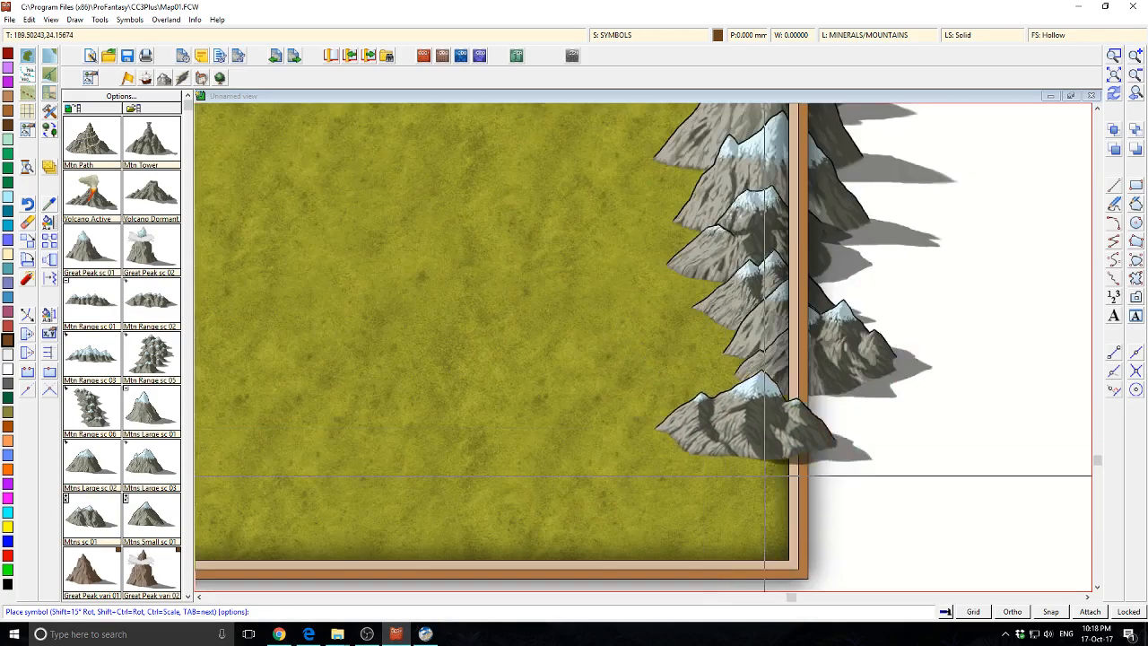
click(865, 461)
click(888, 498)
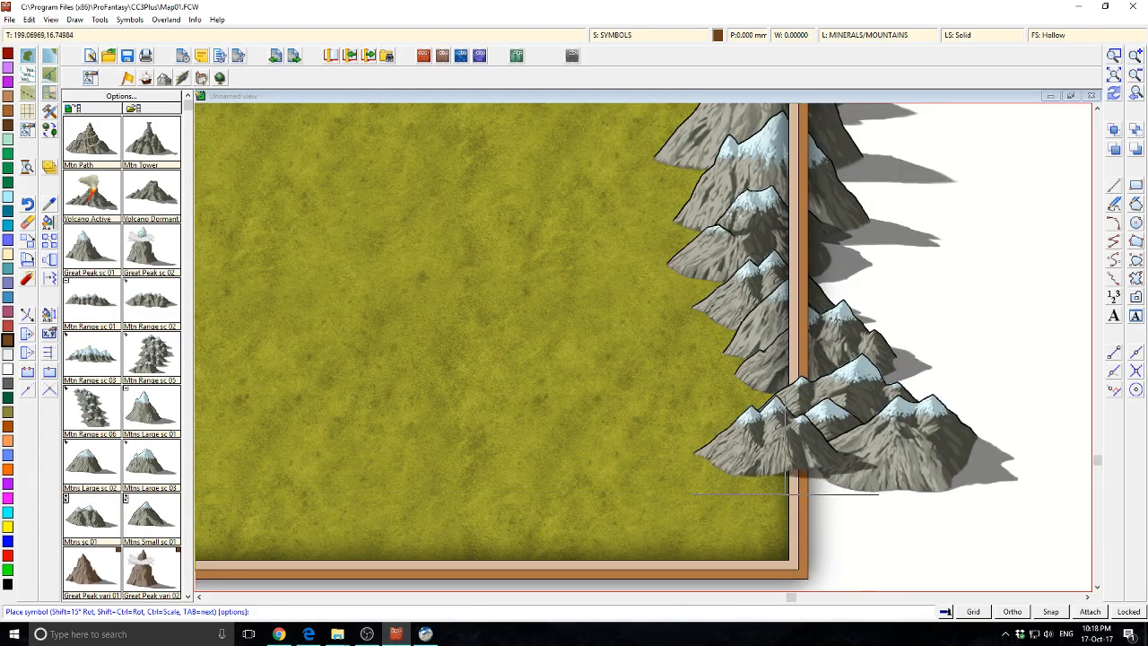
Place a Mtn Range sc 05 range running down from the top mountains into the middle of the map.
scroll(489, 363, down, 2)
scroll(449, 309, up, 1)
drag(563, 347, 543, 331)
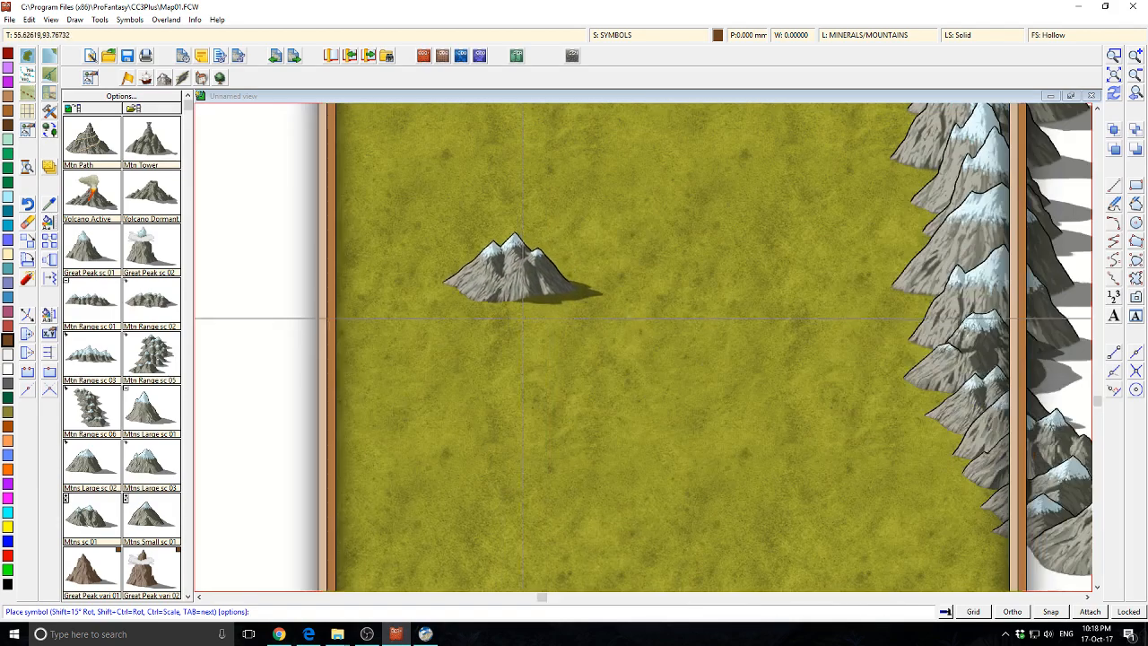
scroll(561, 332, down, 1)
drag(599, 301, 612, 403)
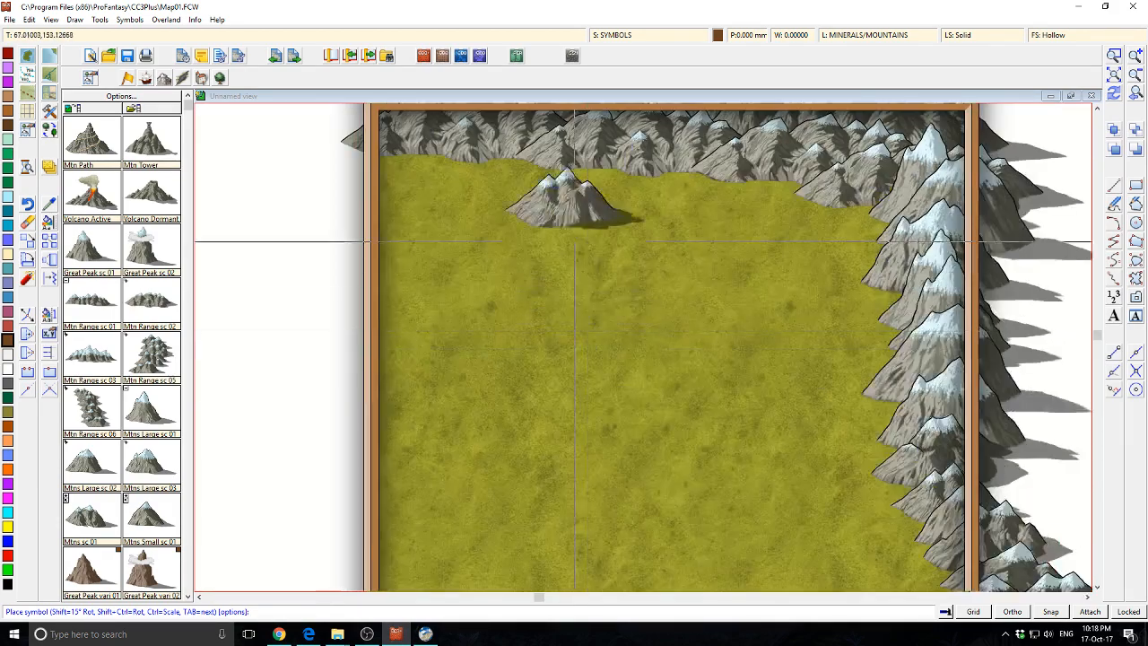
click(151, 344)
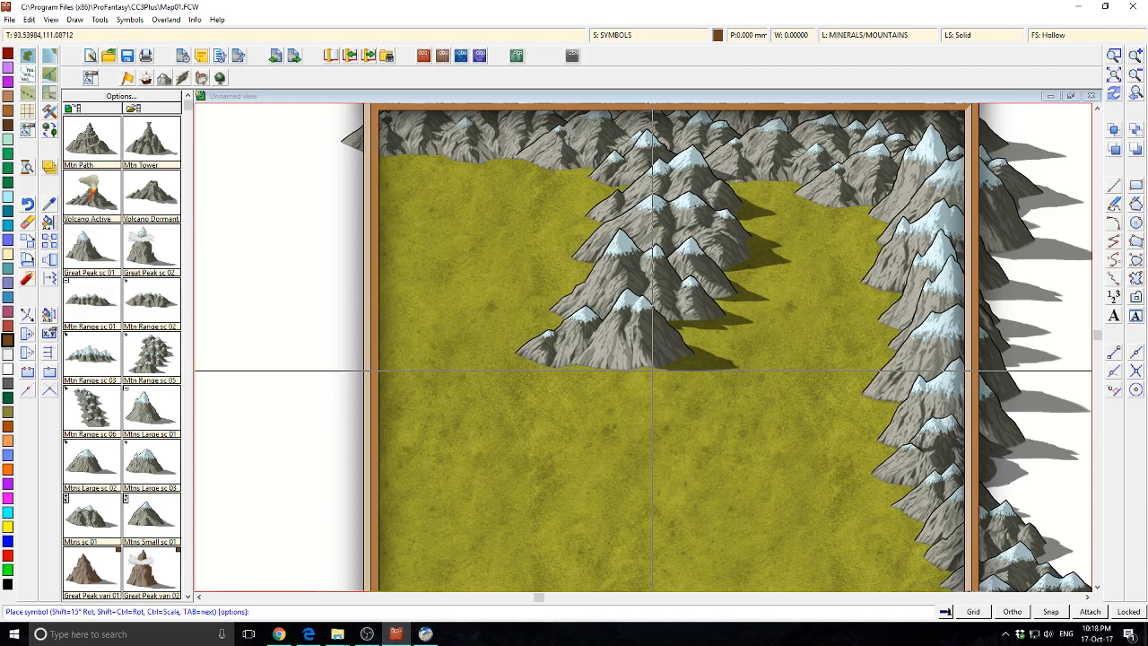
click(652, 371)
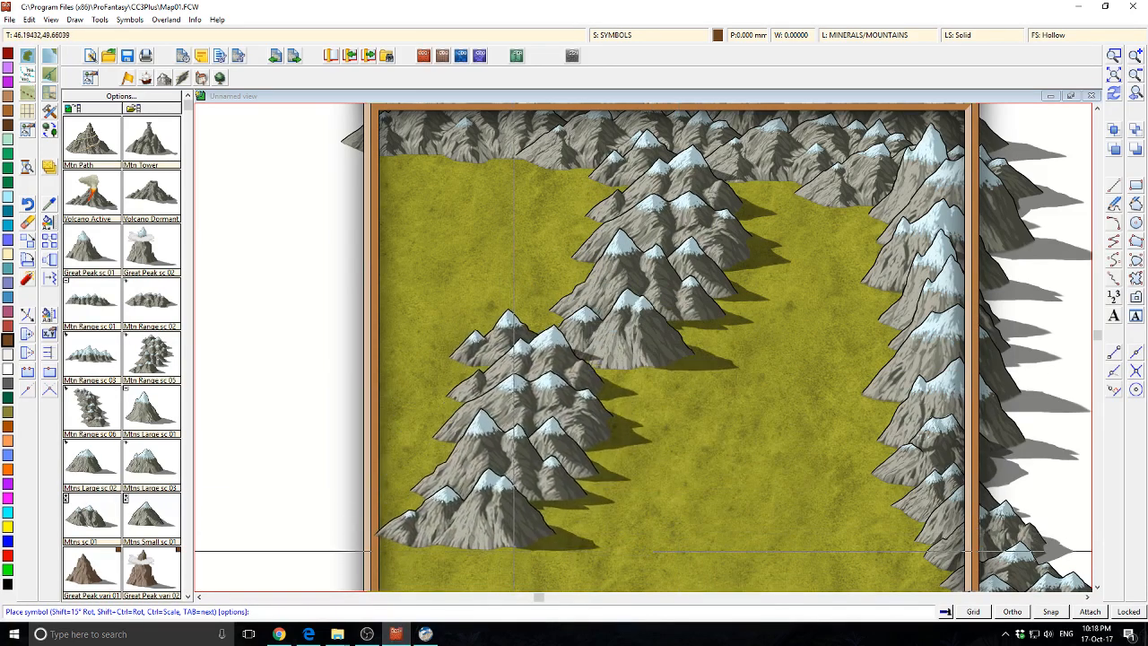
drag(514, 551, 528, 511)
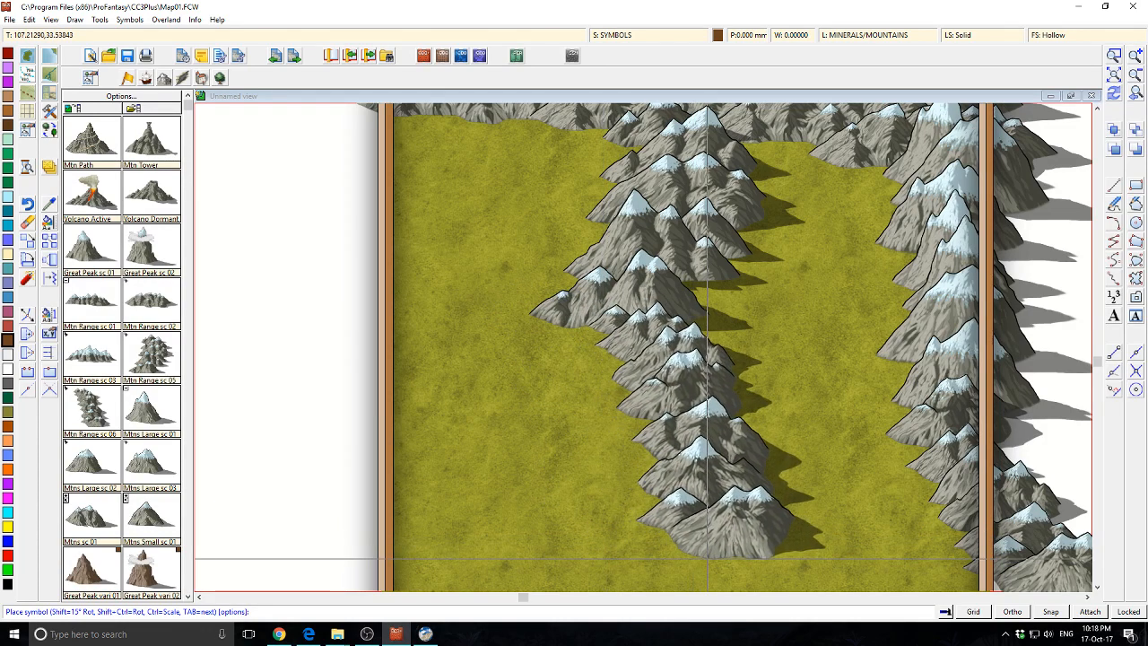
click(706, 558)
drag(554, 552, 532, 420)
key(Escape)
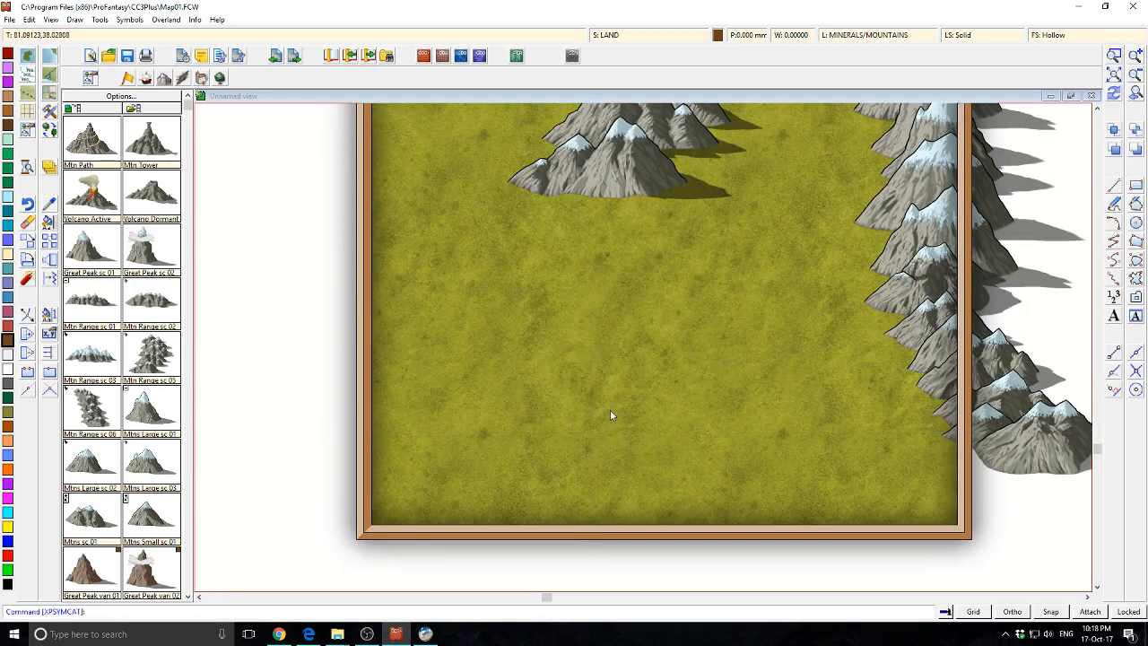
click(86, 412)
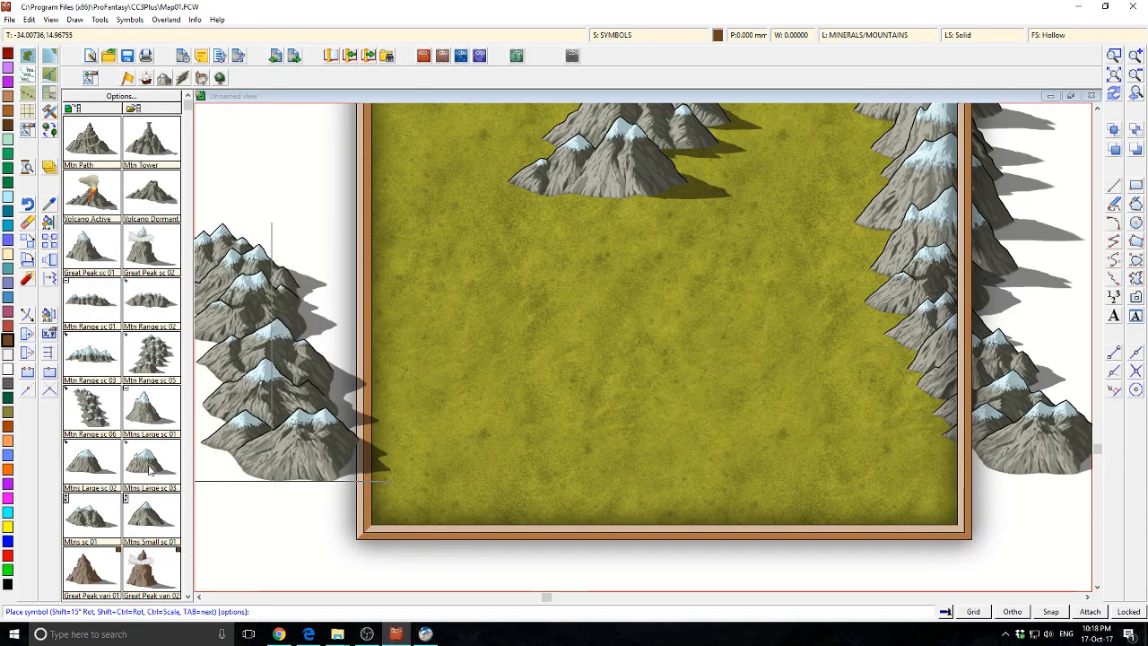
click(149, 517)
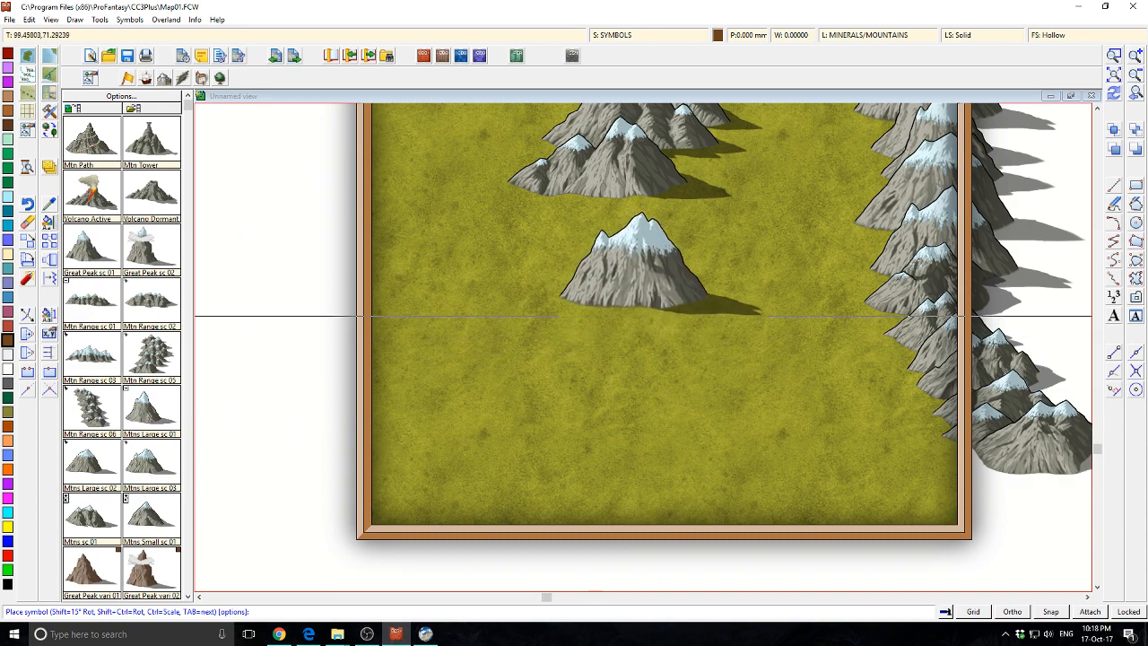
Place two Mtns sc 01 mountains below a gap under the central range, and extend them to the bottom border with Mtn Range sc 06.
click(88, 531)
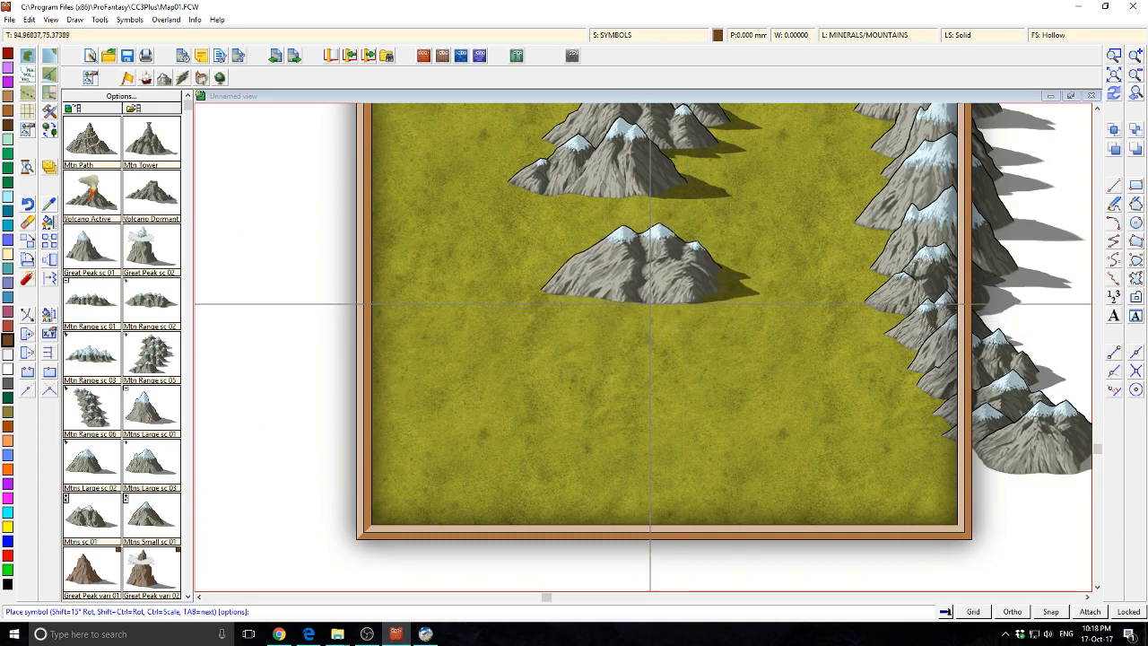
click(649, 303)
click(687, 354)
click(90, 413)
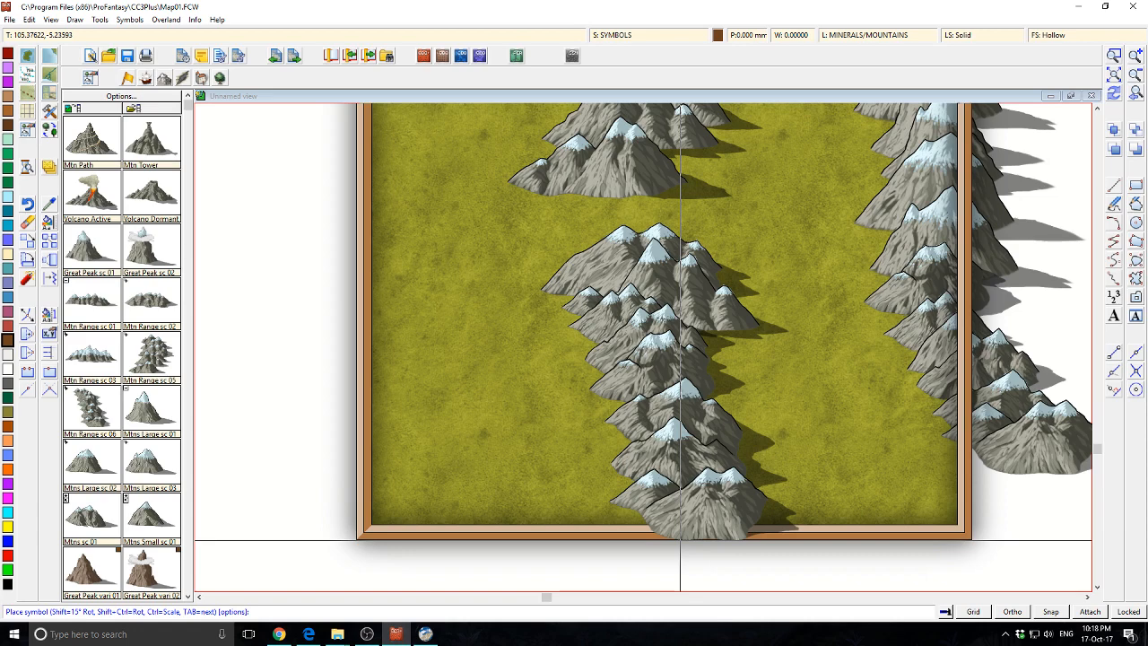
click(680, 539)
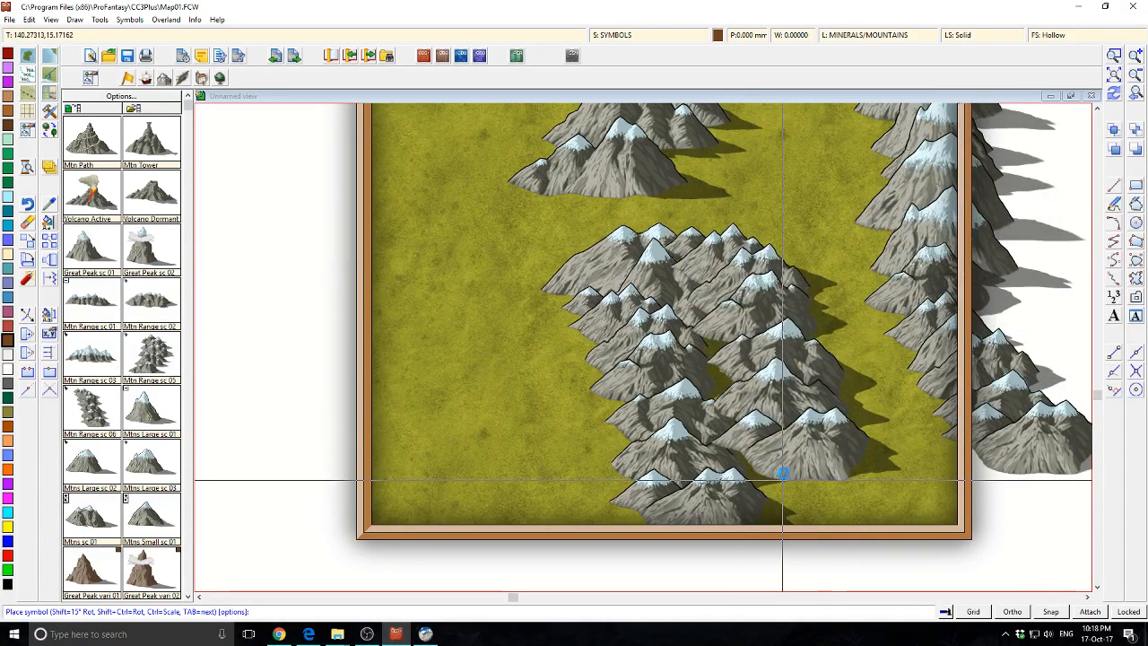
Try to draw a River, Default path from the right-border mountains through the central mountain gap to the map's left border.
drag(783, 472, 816, 551)
drag(798, 427, 651, 489)
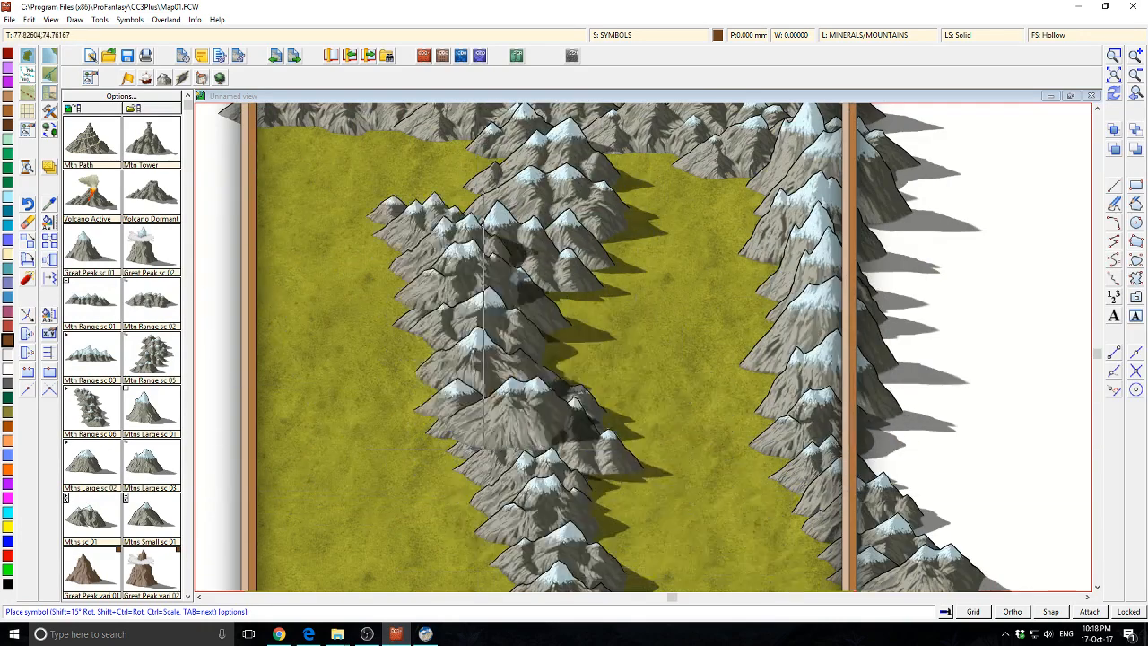
click(51, 76)
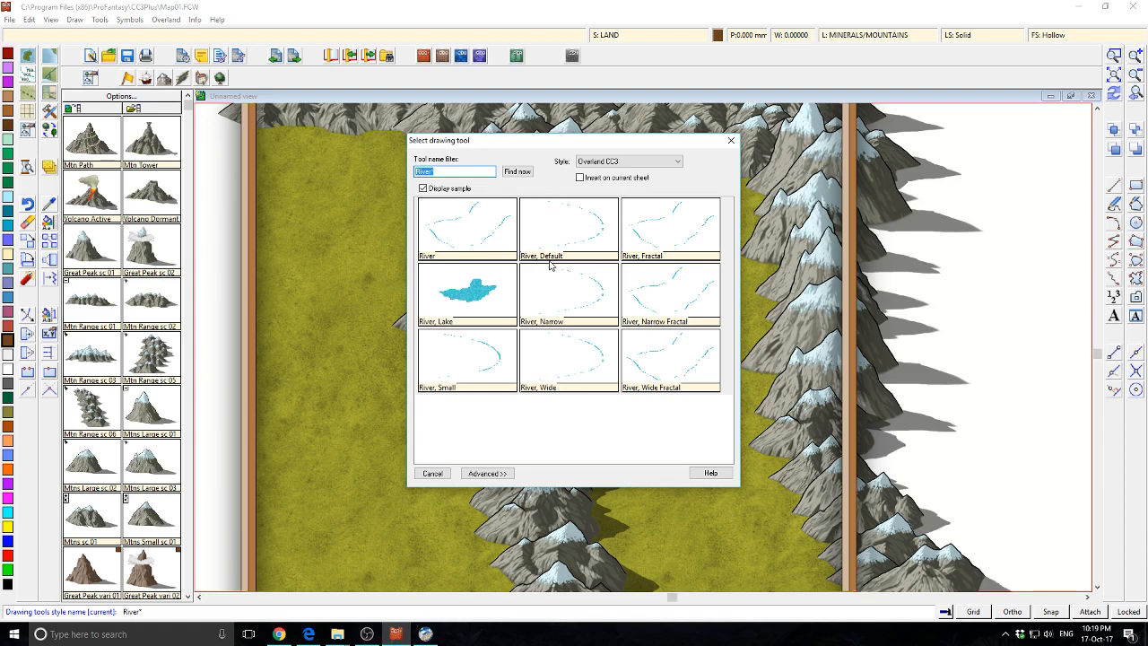
double_click(576, 236)
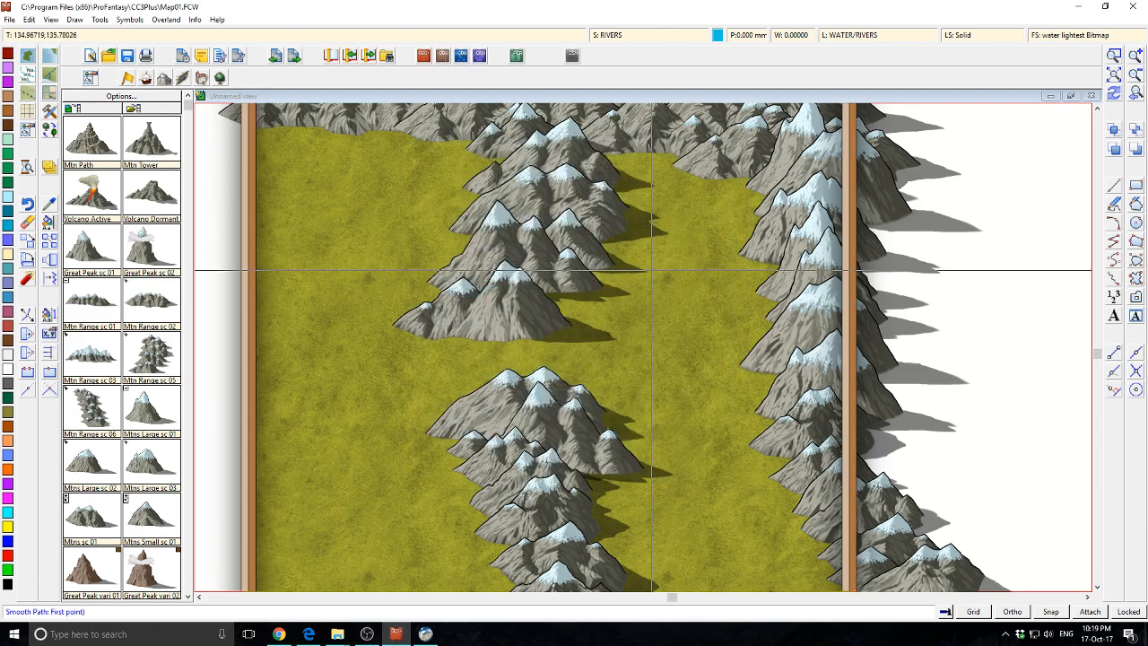
drag(644, 303, 703, 263)
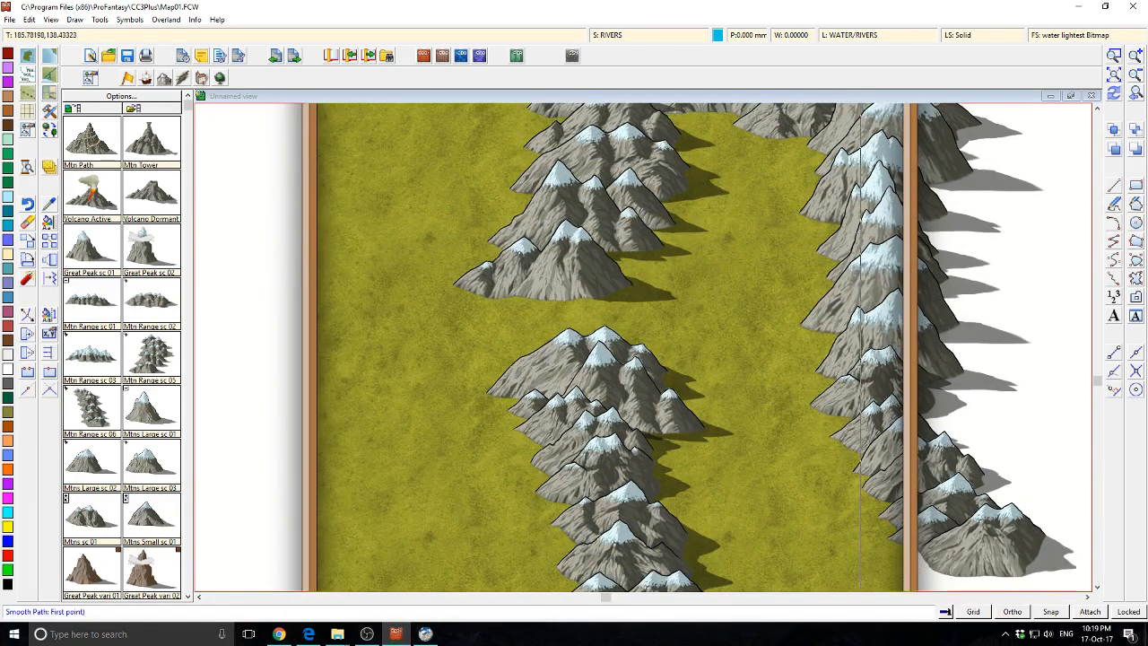
click(839, 224)
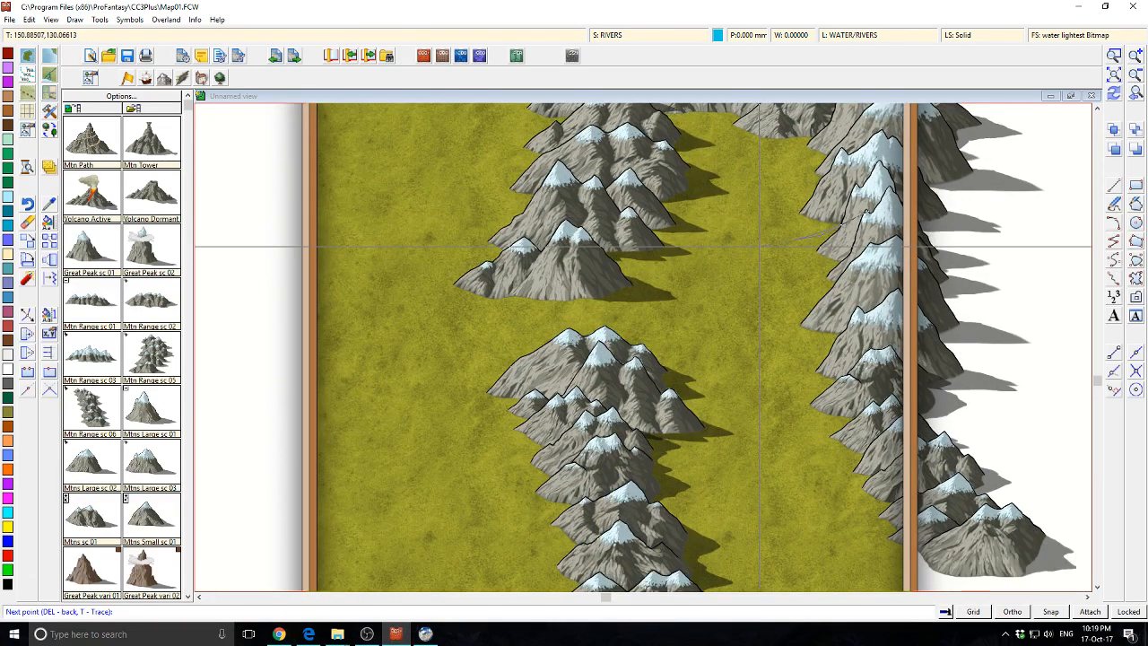
click(688, 282)
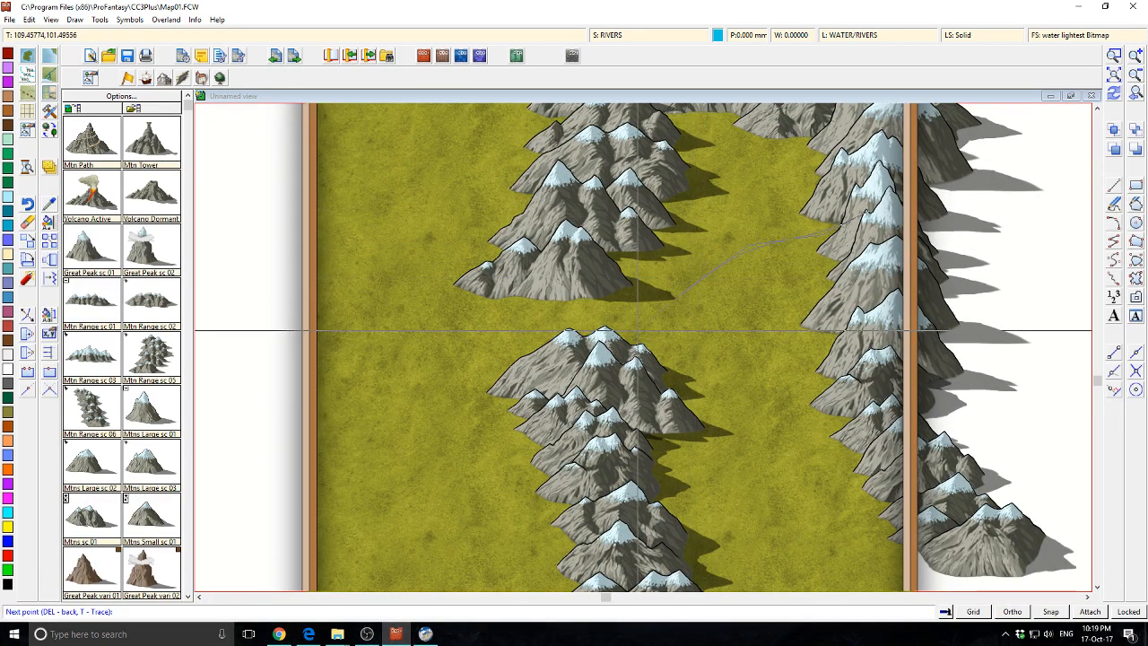
click(610, 322)
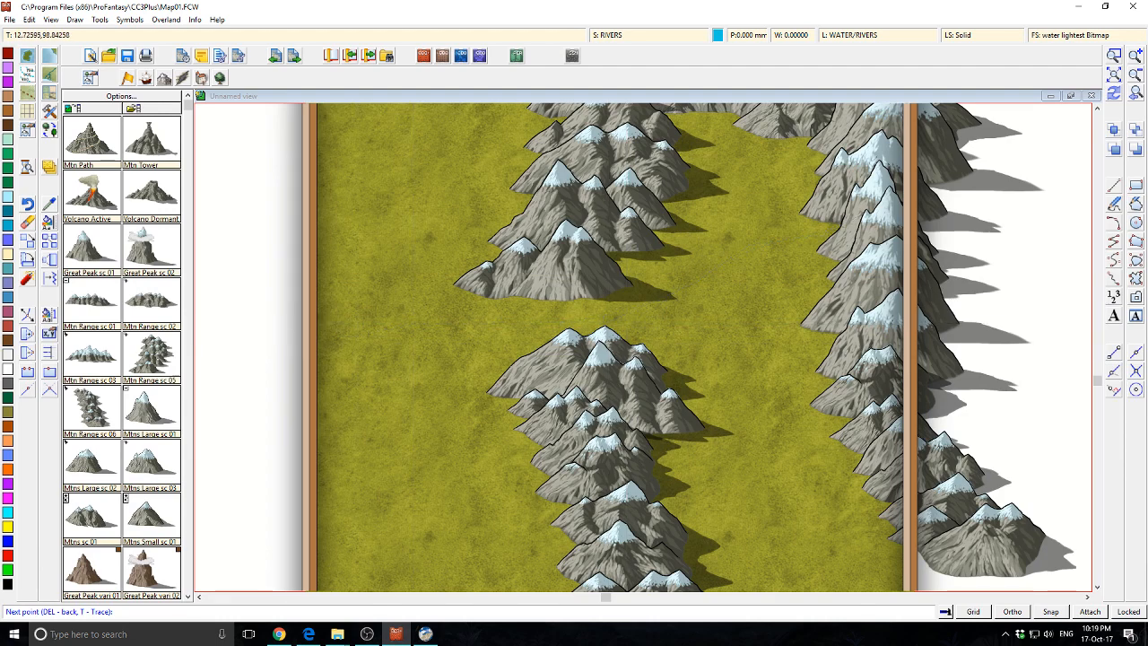
click(357, 334)
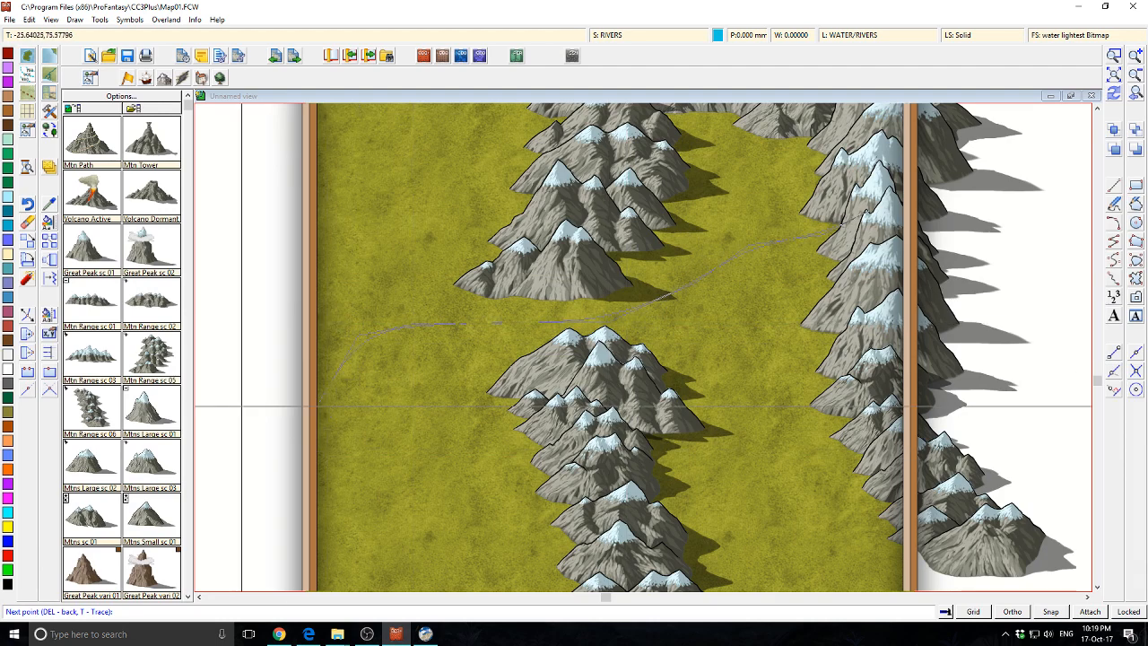
right_click(189, 328)
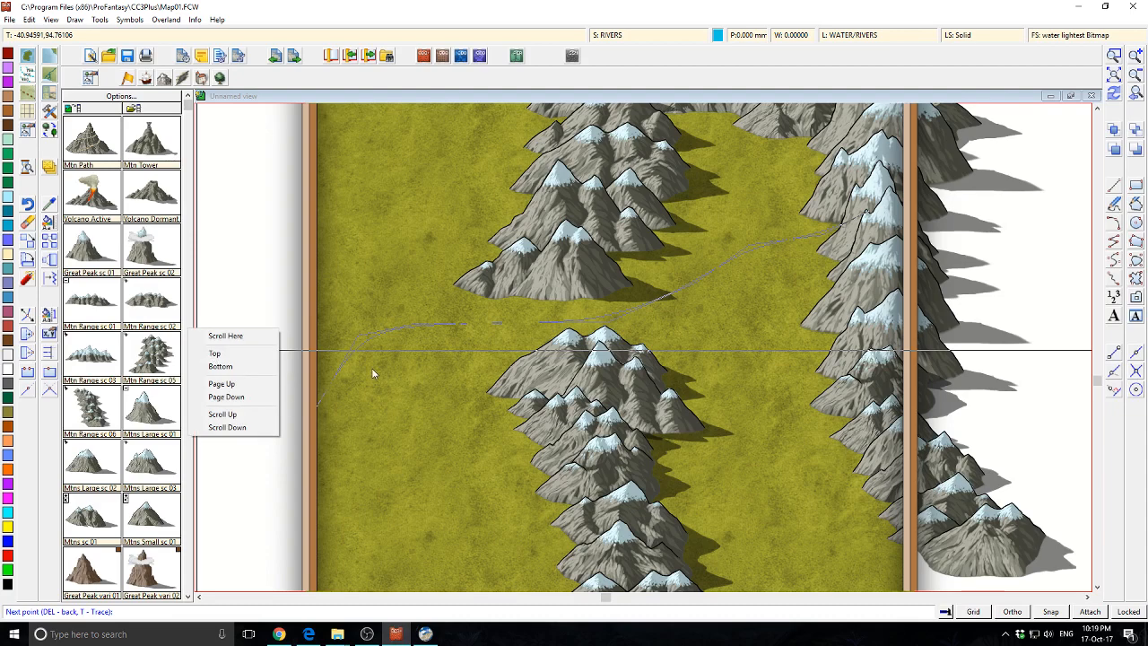
click(252, 254)
right_click(251, 254)
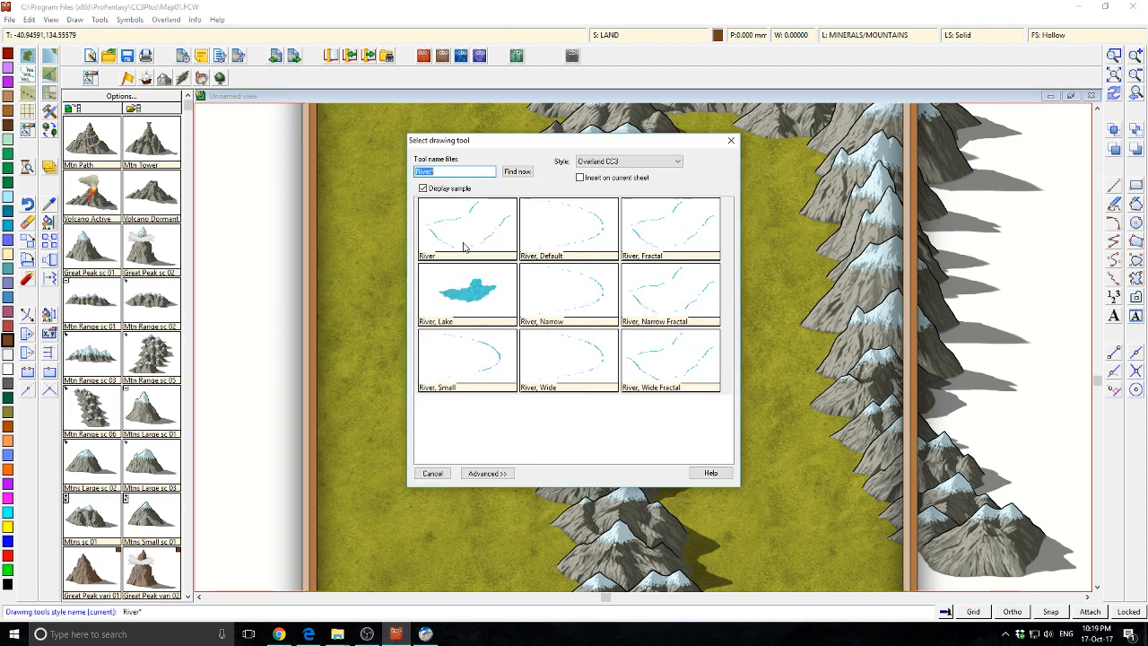
Draw a smooth River, Default path from the right-border mountains through the central gap, ending beyond the map's left border.
double_click(538, 255)
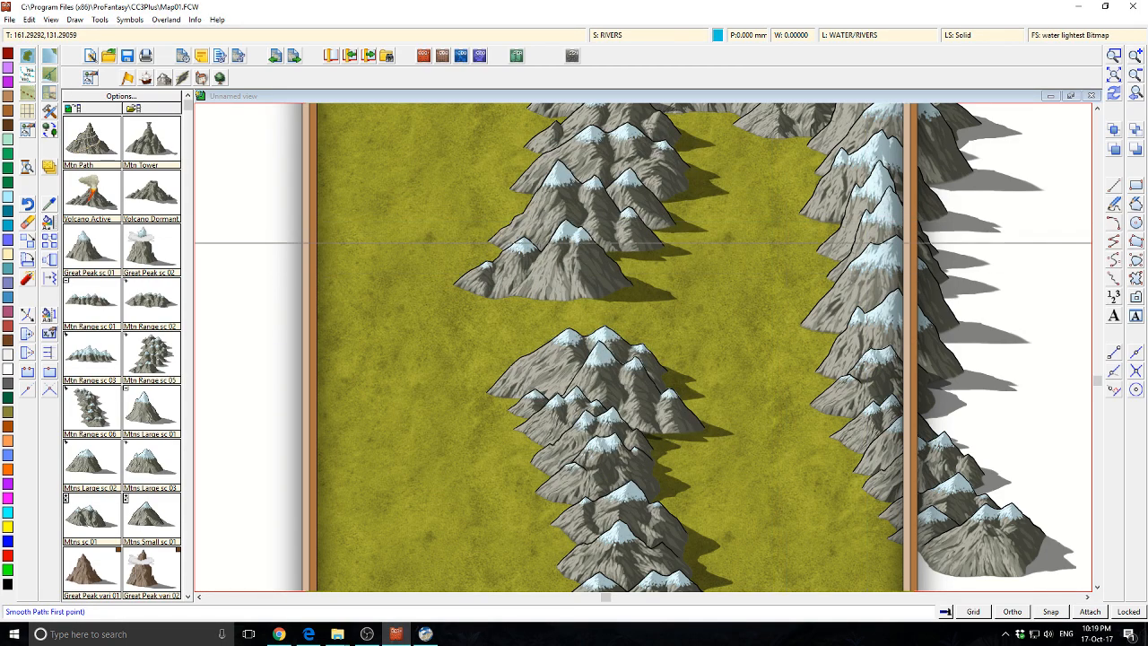
click(885, 217)
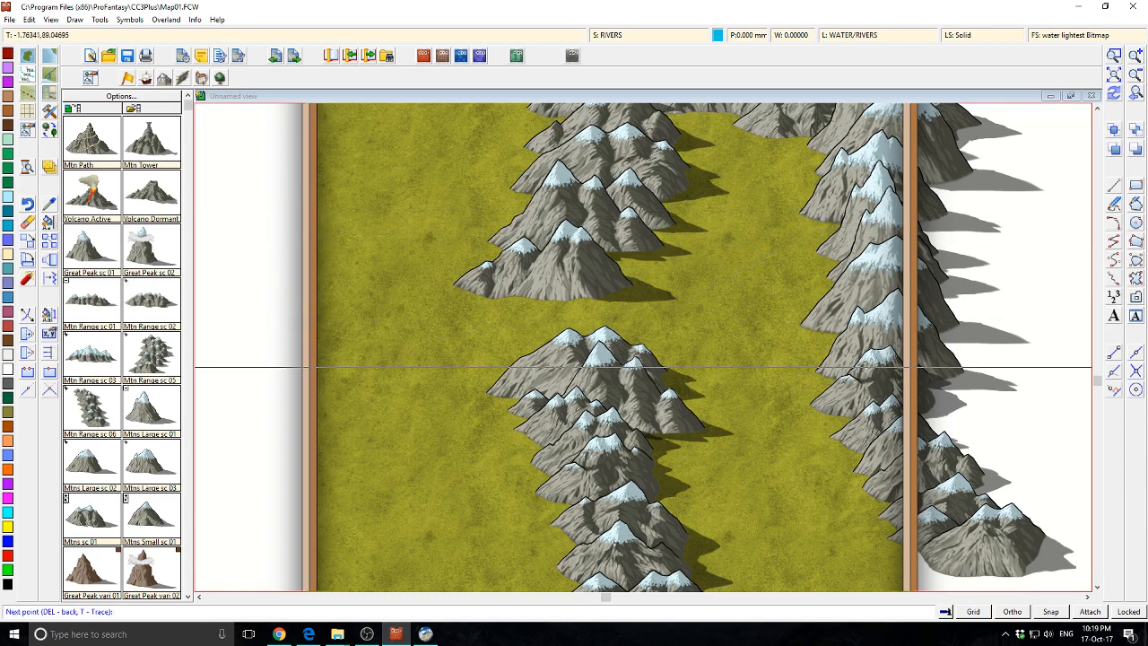
click(242, 377)
right_click(242, 376)
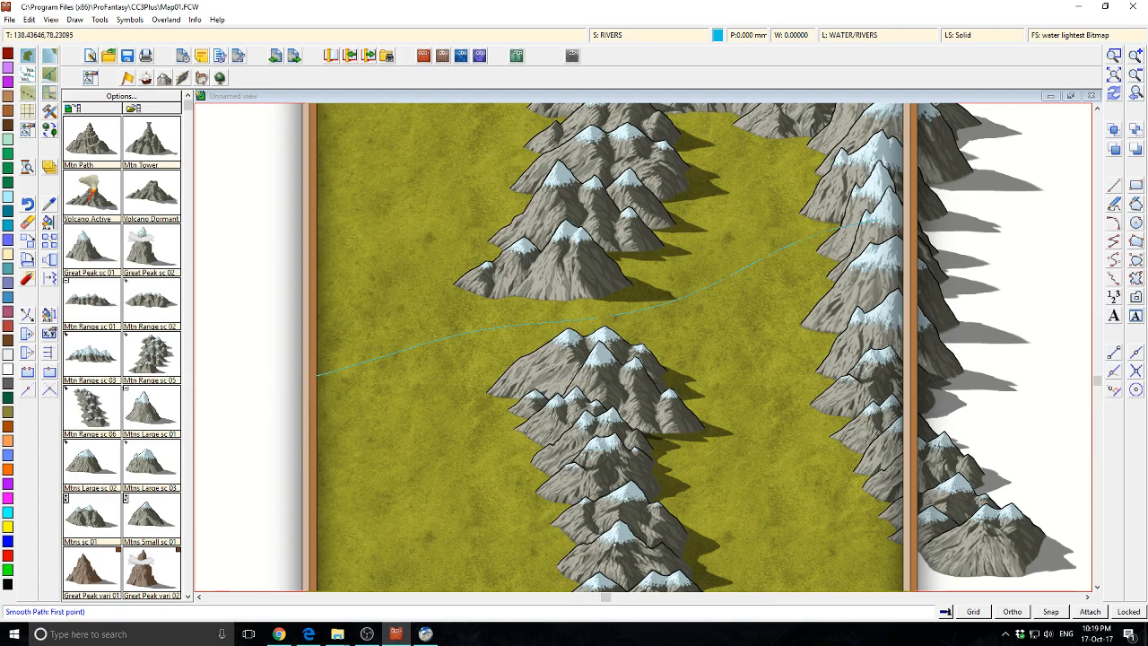
scroll(743, 436, up, 5)
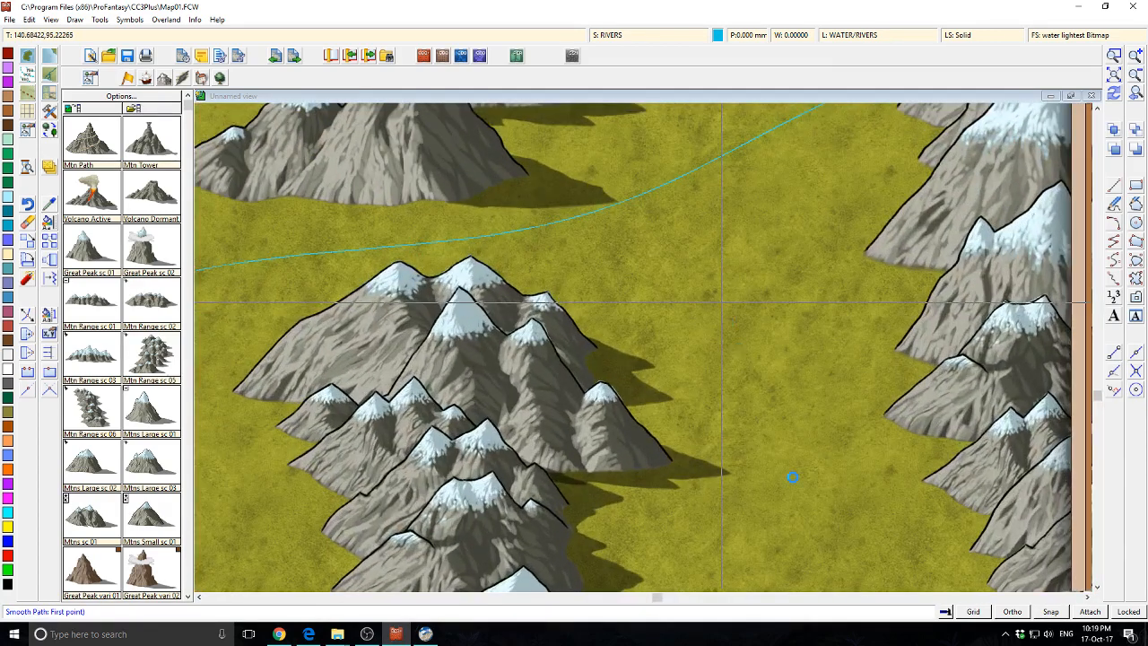
drag(722, 302, 792, 477)
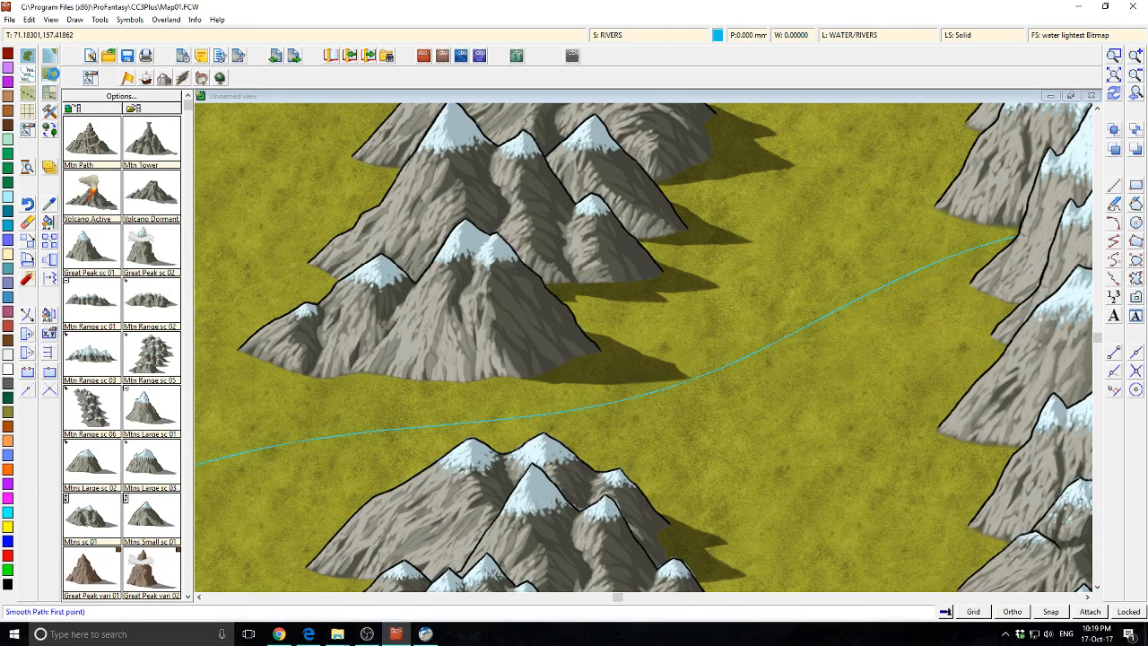
Create a new drawing tool named "River, Fat" in the Overland CC3 style, based on the River, Default tool.
right_click(50, 75)
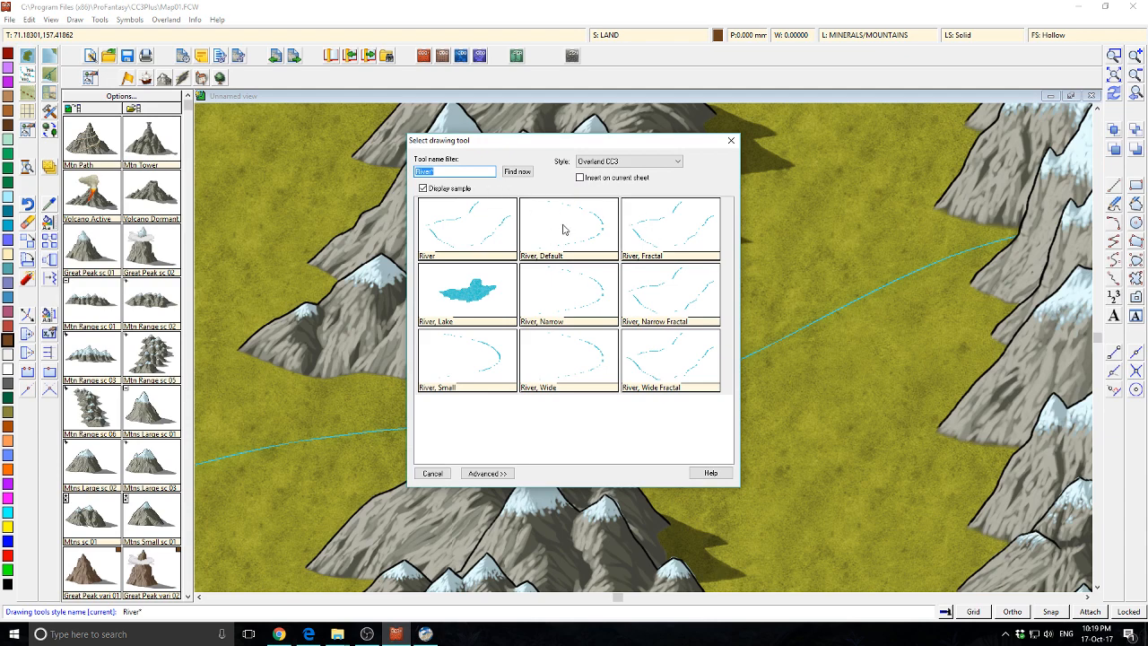
click(487, 472)
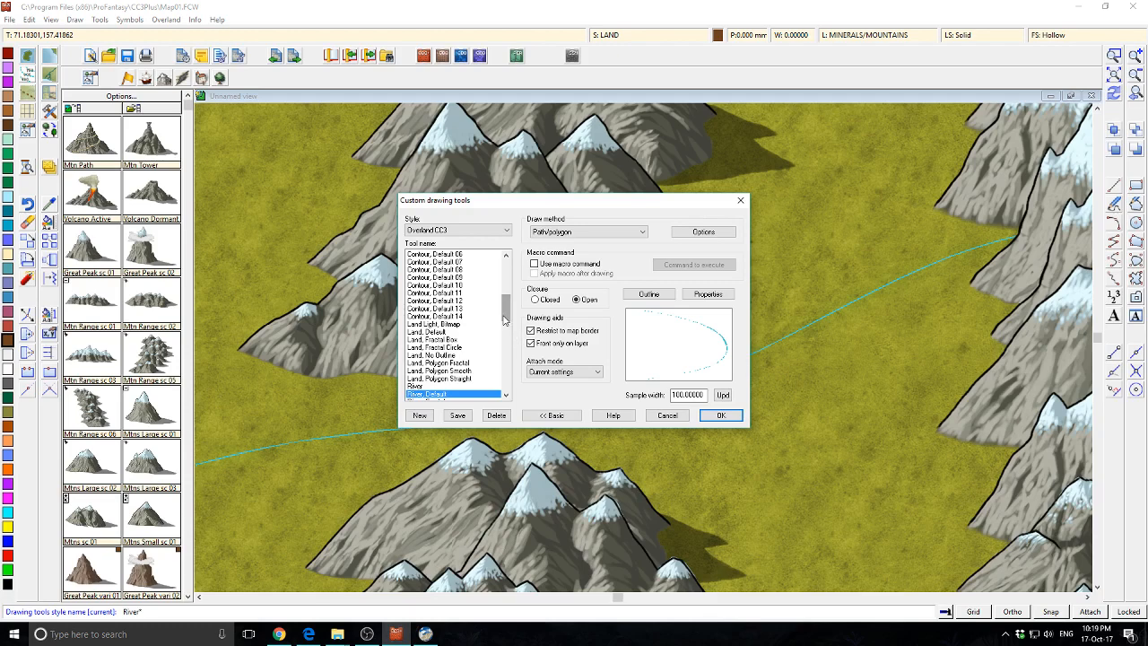
drag(504, 319, 505, 333)
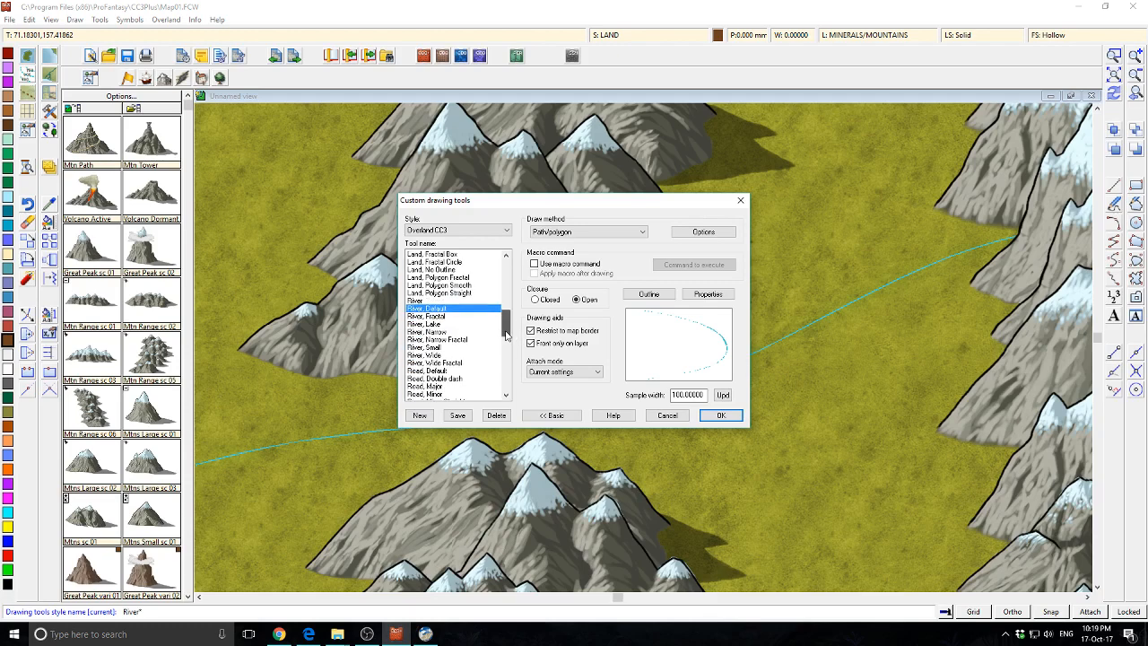
click(438, 324)
click(447, 309)
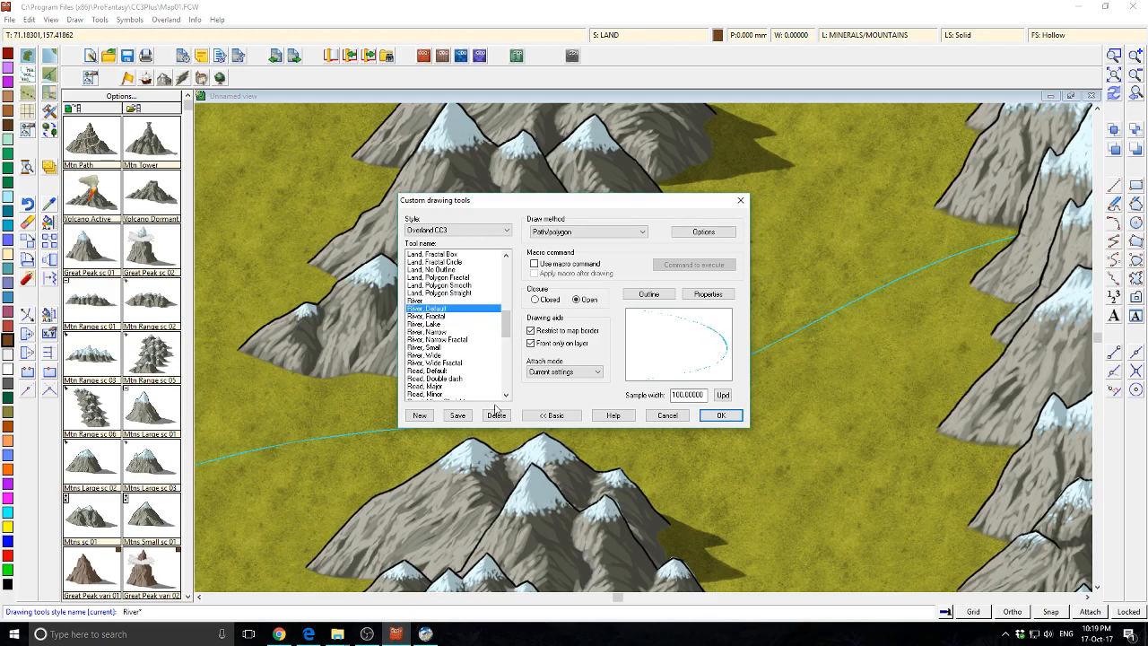
click(419, 417)
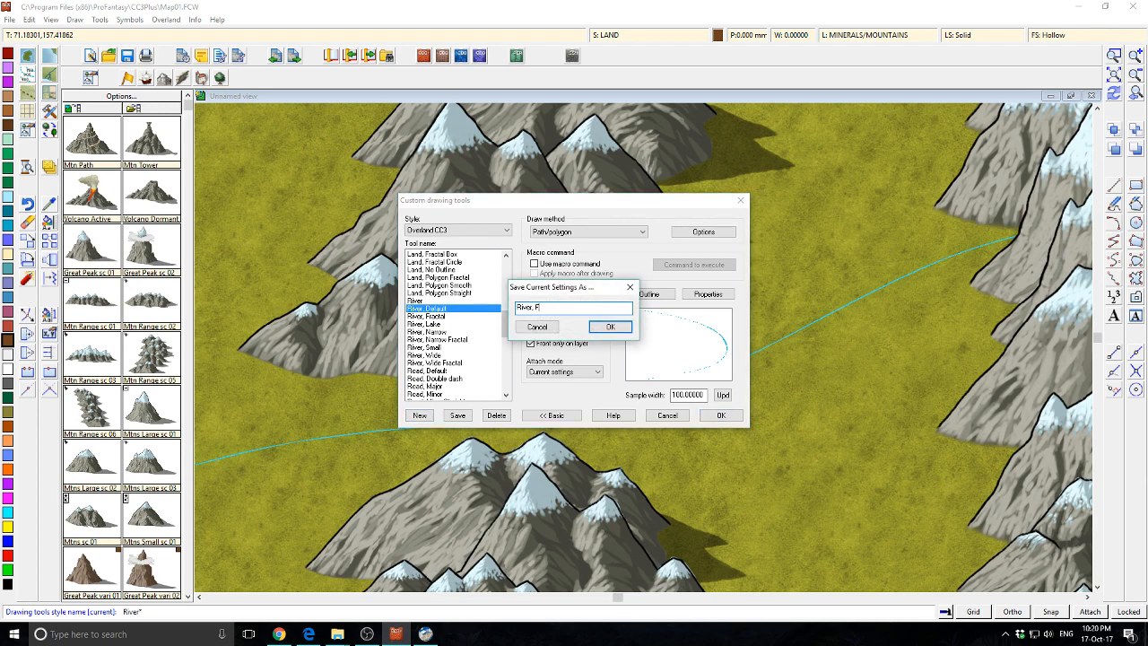
text(River, Fat)
click(608, 327)
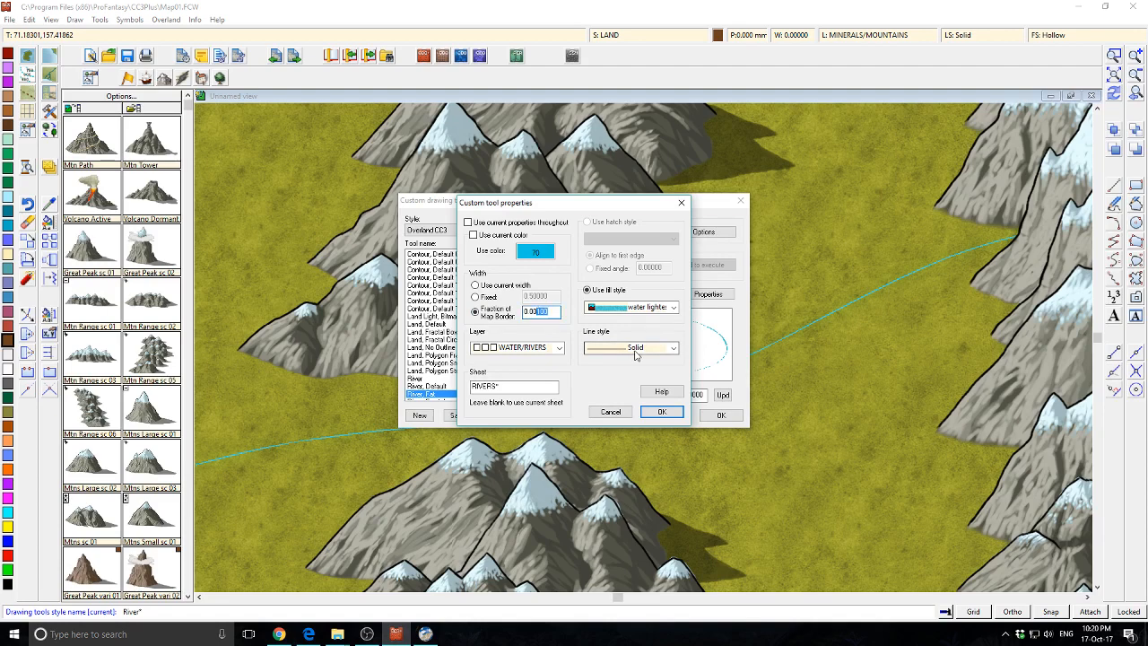
Give the River, Fat tool a wider line as a fraction of the map border and save the tool.
click(662, 413)
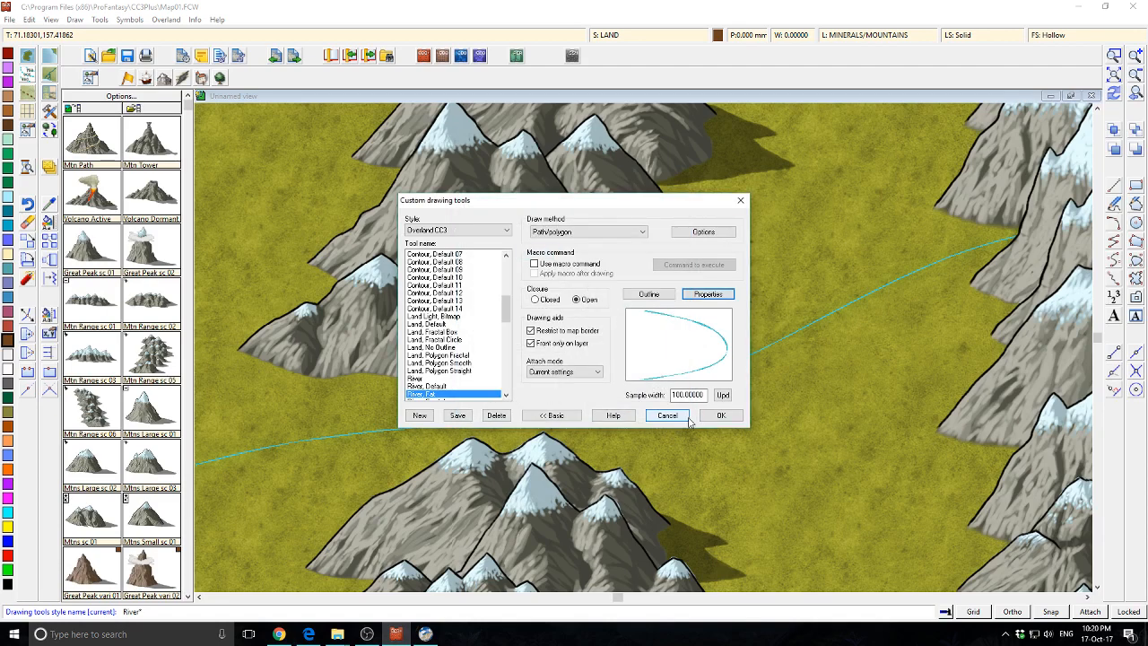
click(721, 415)
click(550, 359)
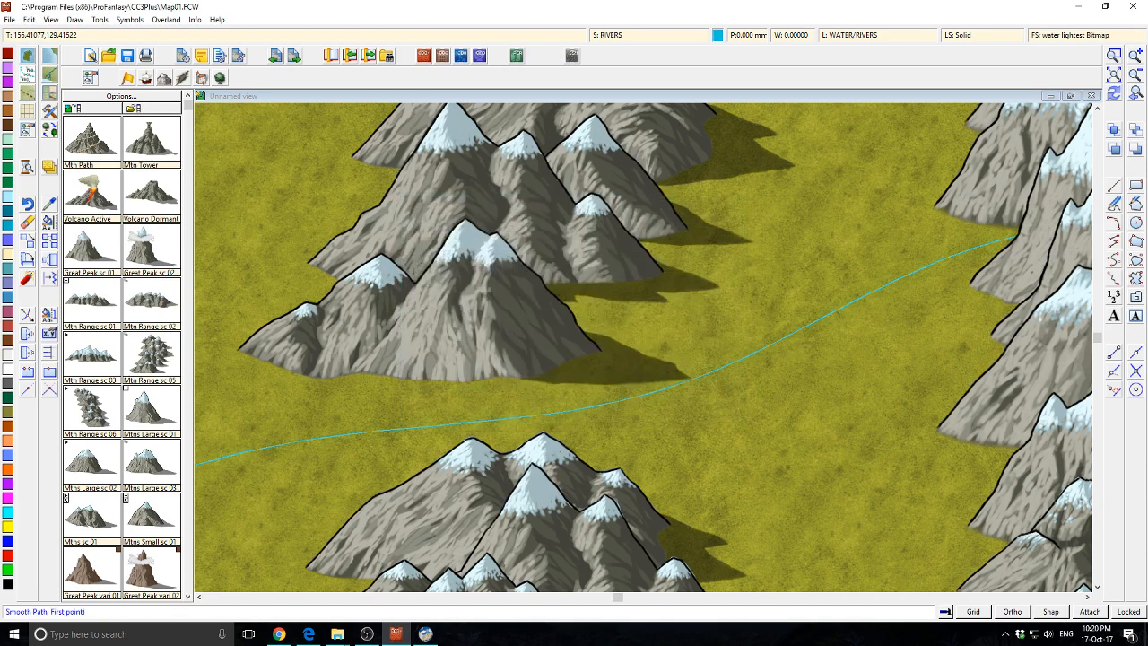
Erase the thin river running through the central mountain gap and redraw the map.
scroll(899, 318, down, 3)
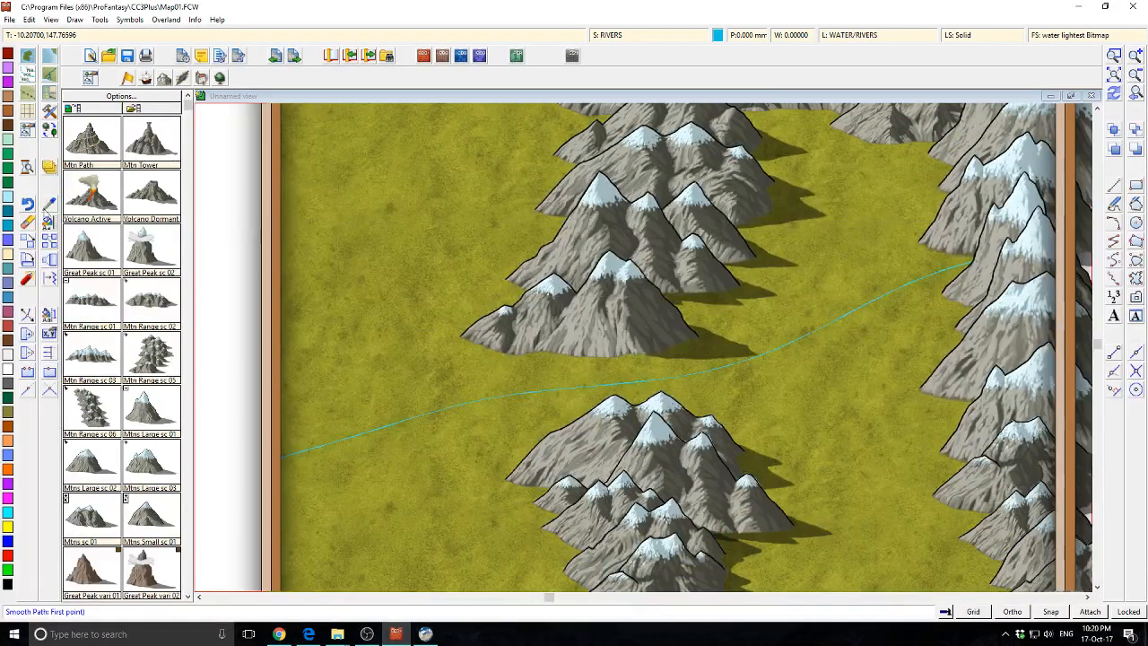
right_click(838, 346)
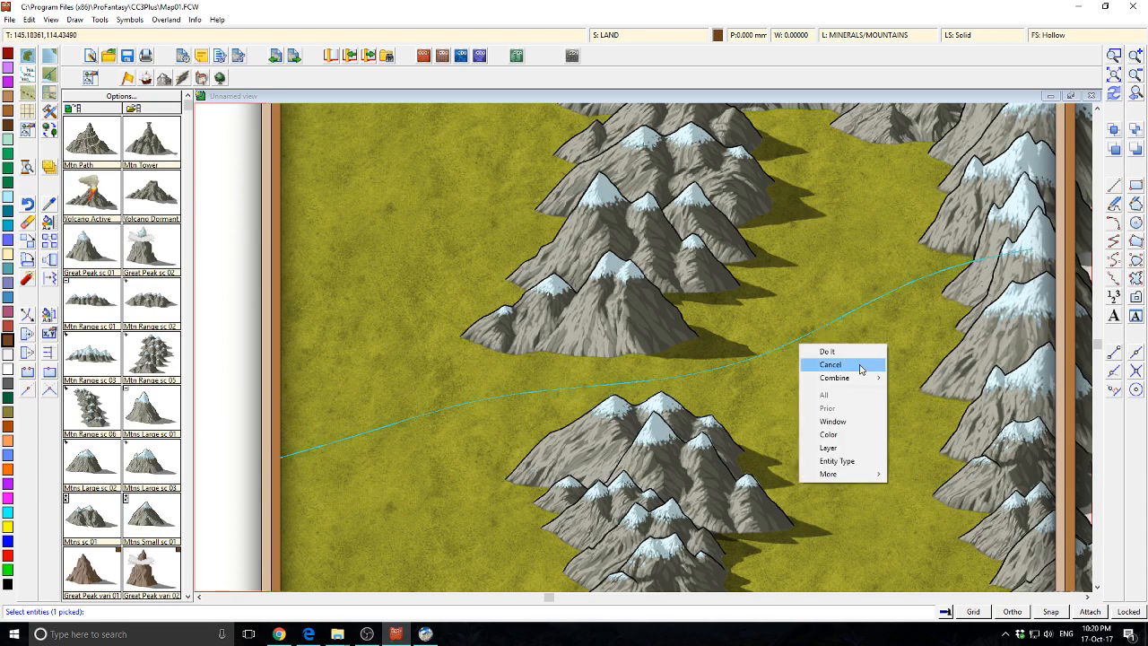
click(1114, 95)
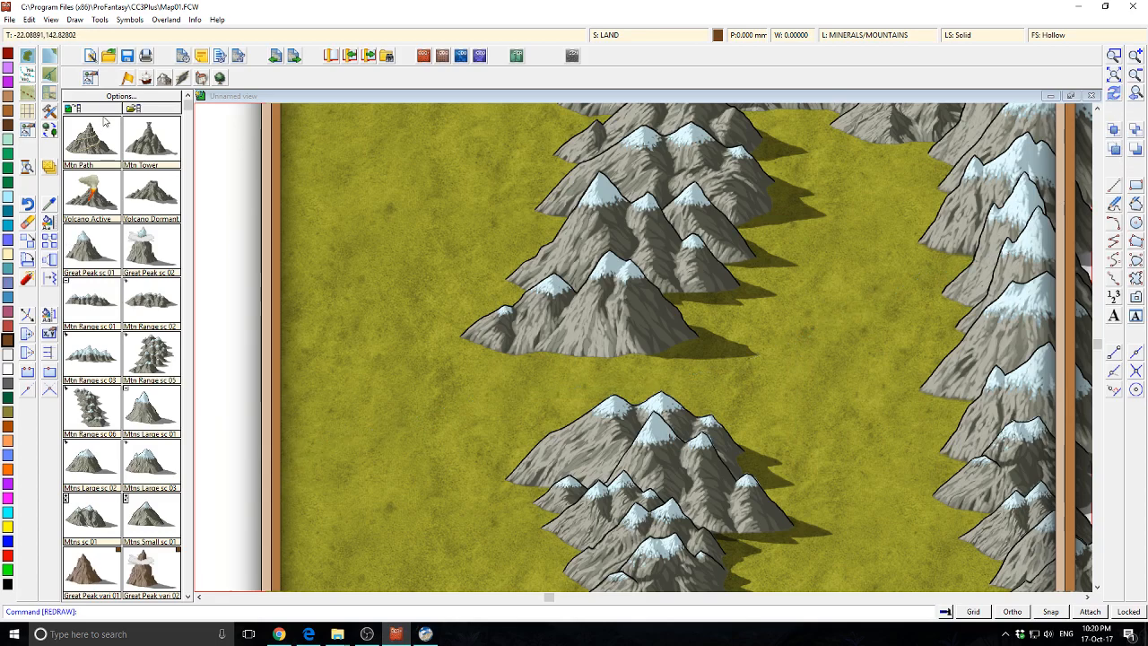
Draw a River, Fat path from the right-border mountains through the central gap, curving down to the map's left border.
click(48, 75)
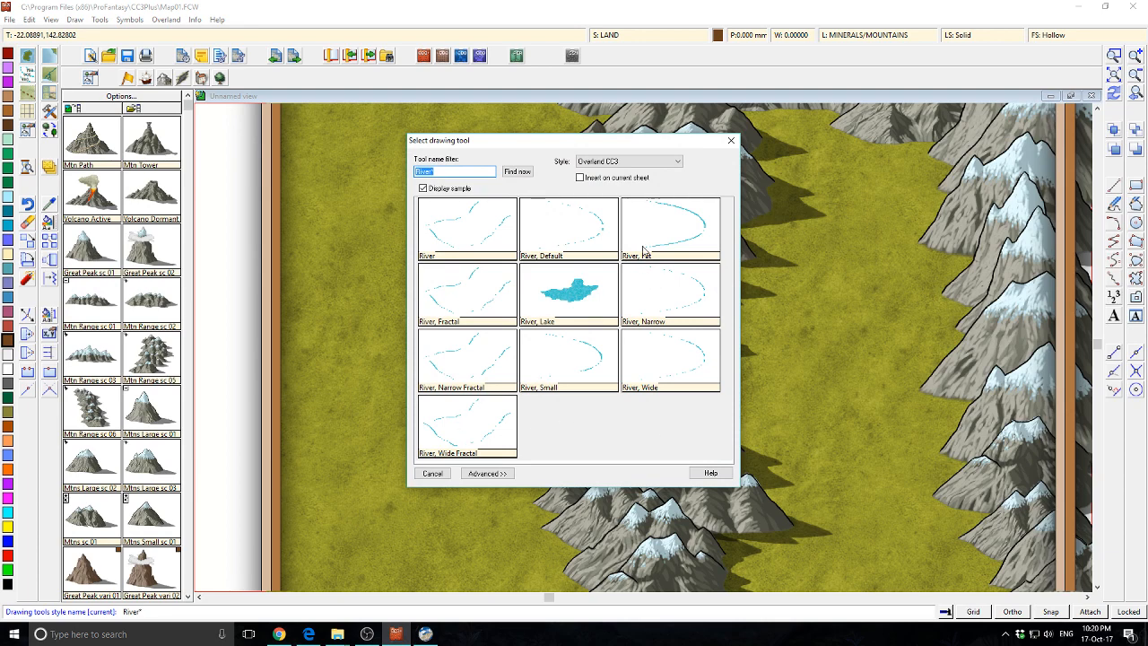
double_click(643, 249)
click(1016, 241)
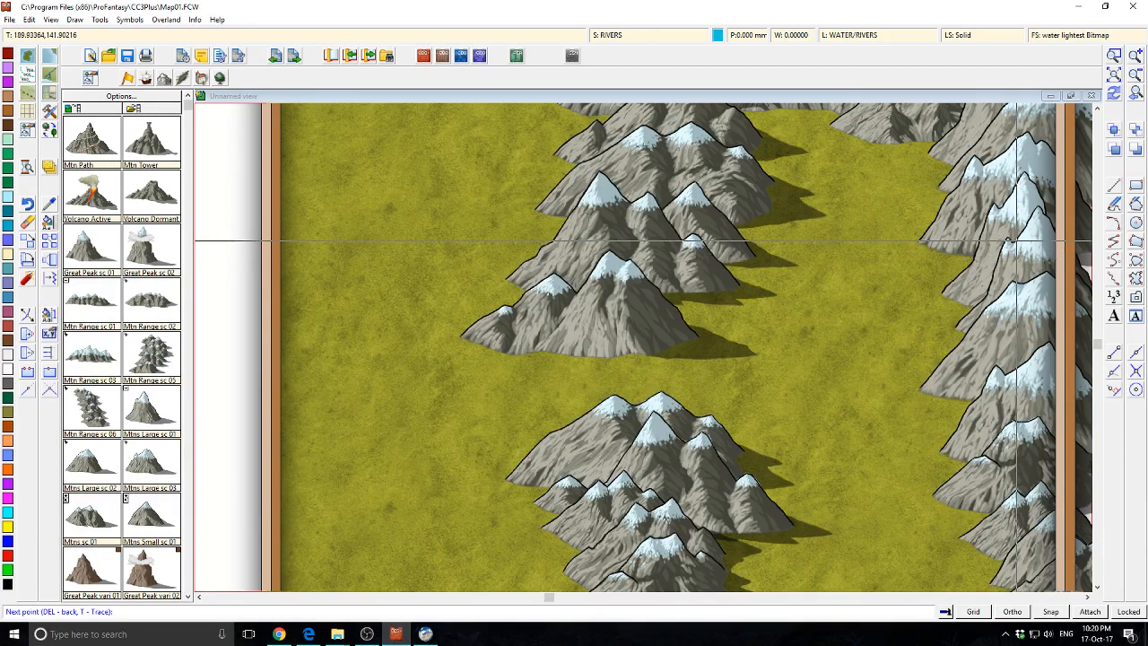
click(800, 300)
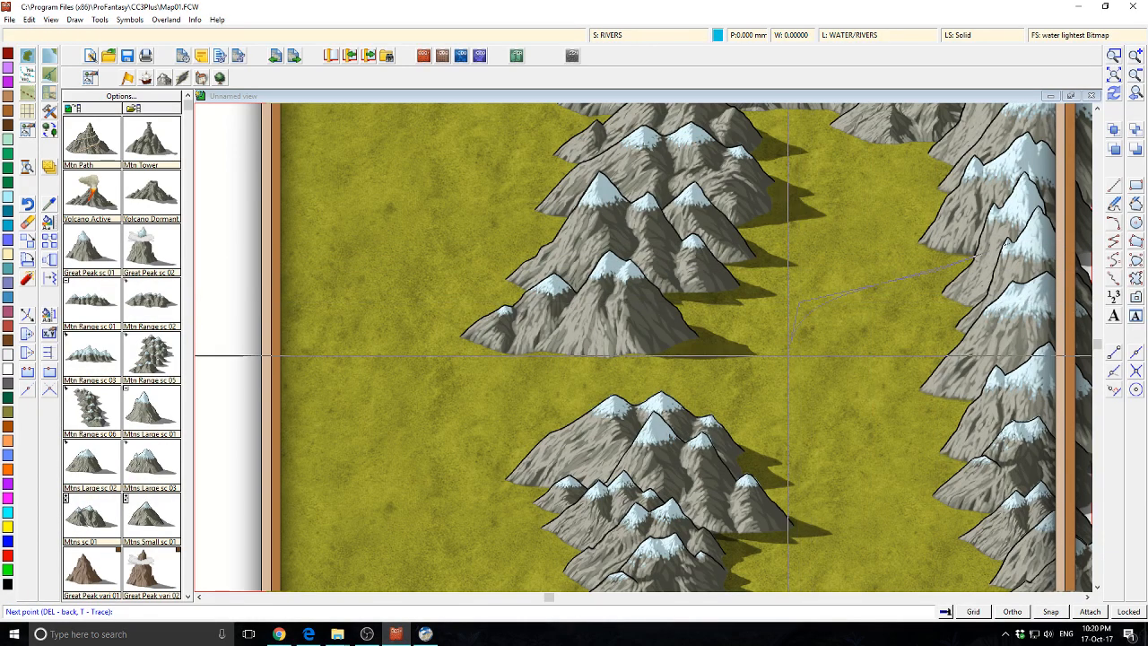
click(789, 357)
click(453, 389)
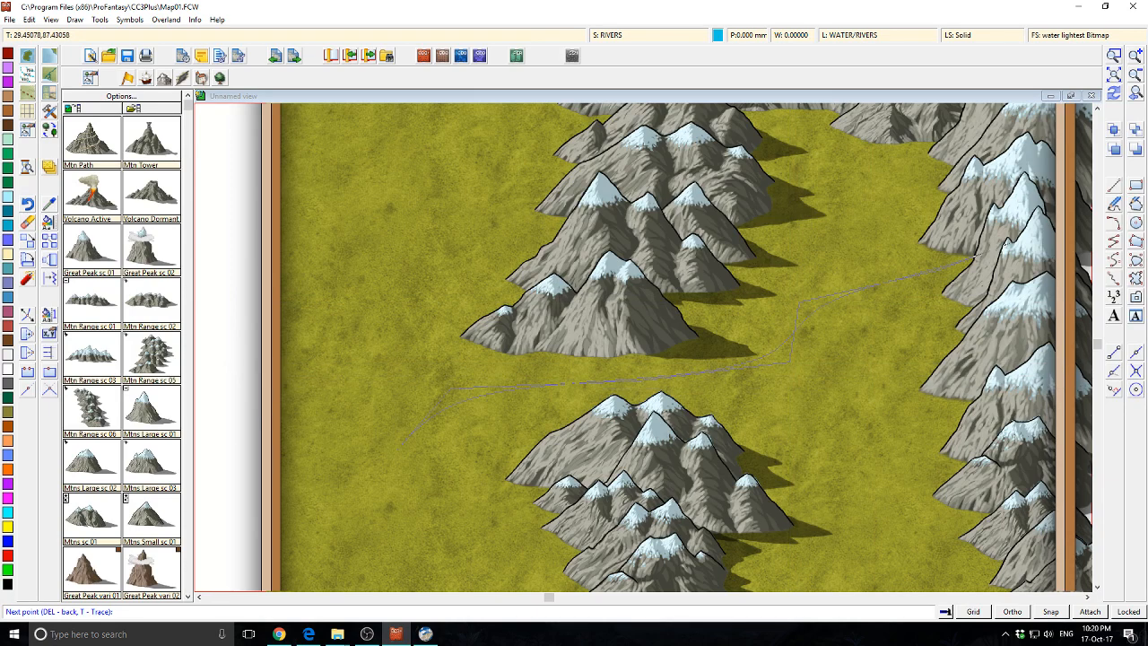
drag(404, 443, 477, 396)
click(430, 455)
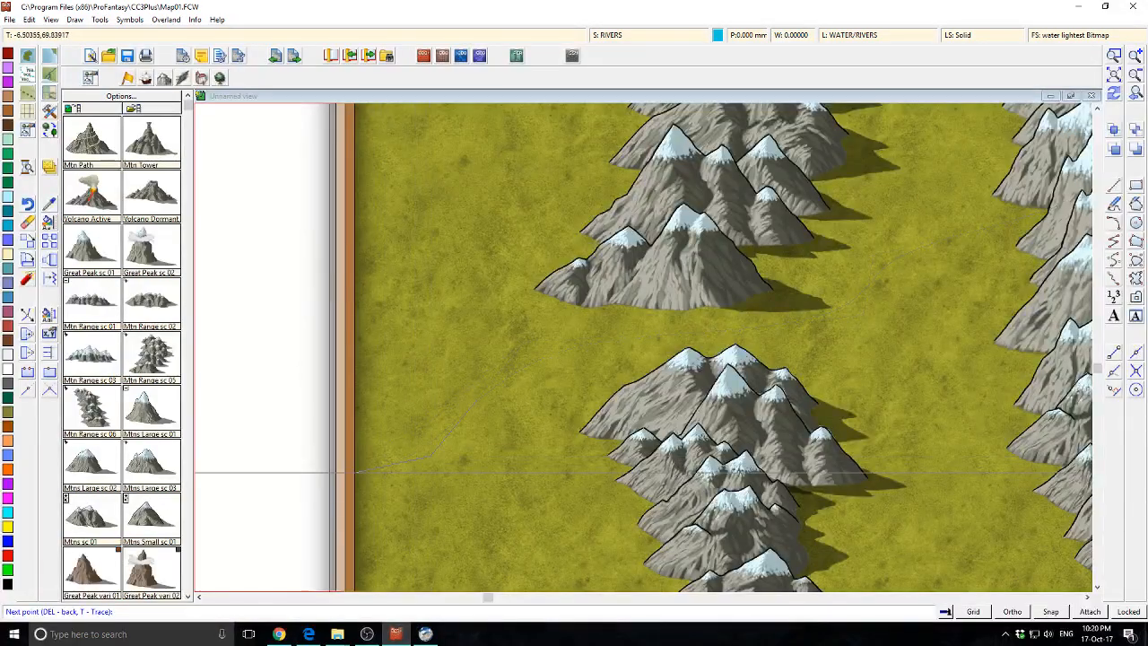
click(355, 470)
right_click(354, 470)
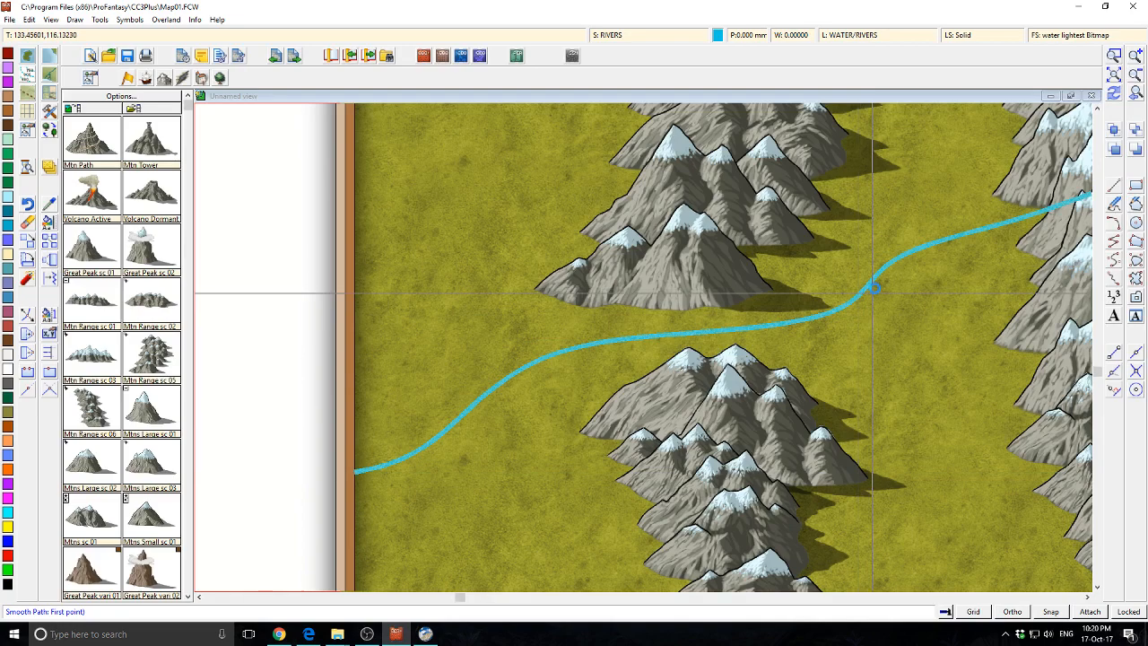
Examine the sheet order in Drawing Sheets and Effects, including where RIVERS sits relative to the SYMBOLS sheets.
scroll(874, 287, down, 2)
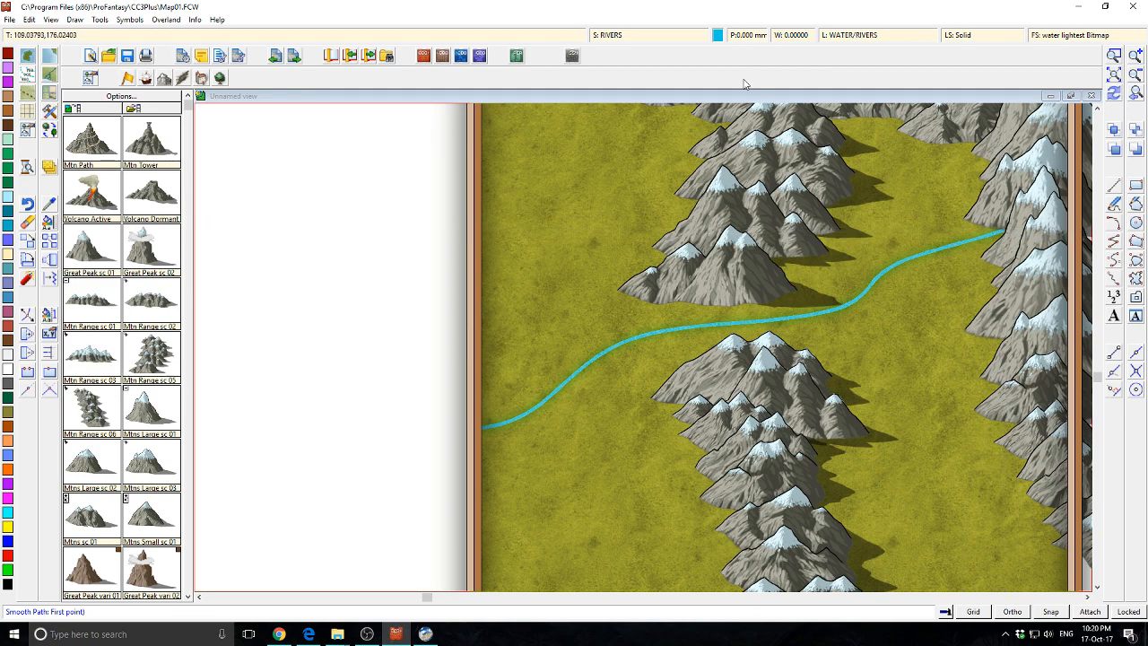
click(646, 38)
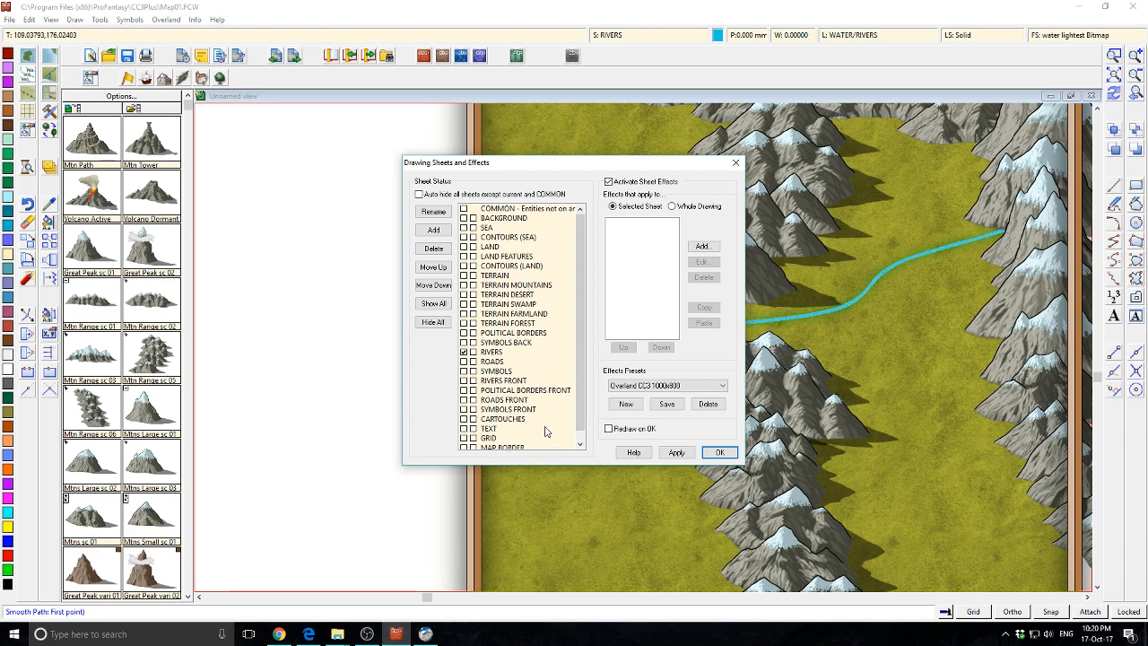
scroll(545, 431, down, 1)
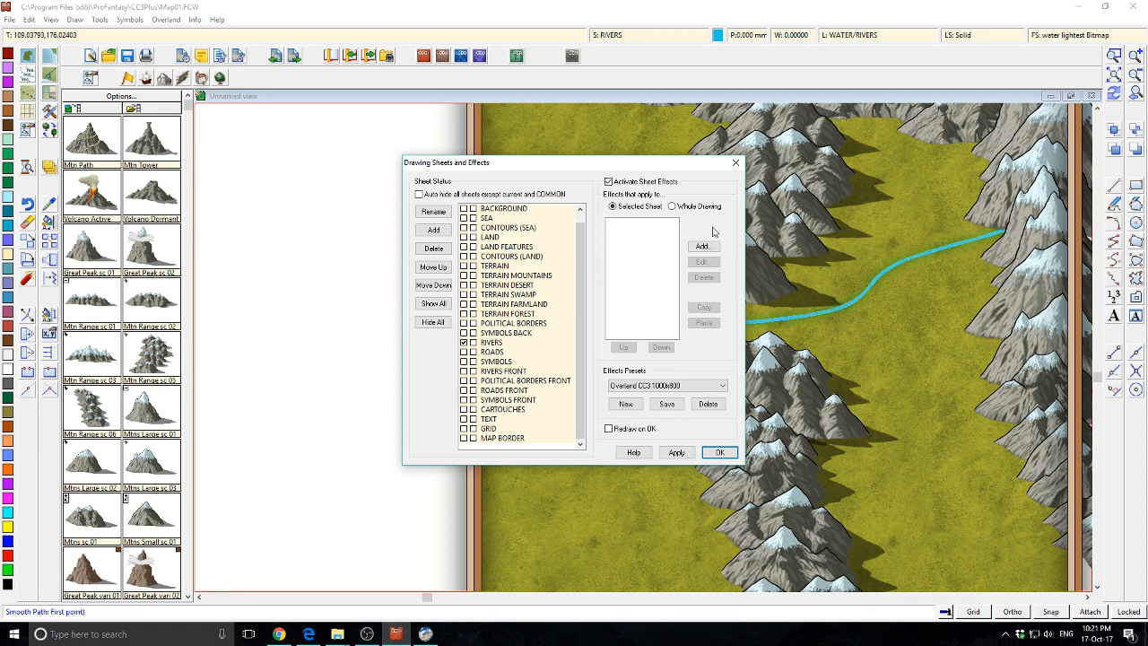
click(735, 162)
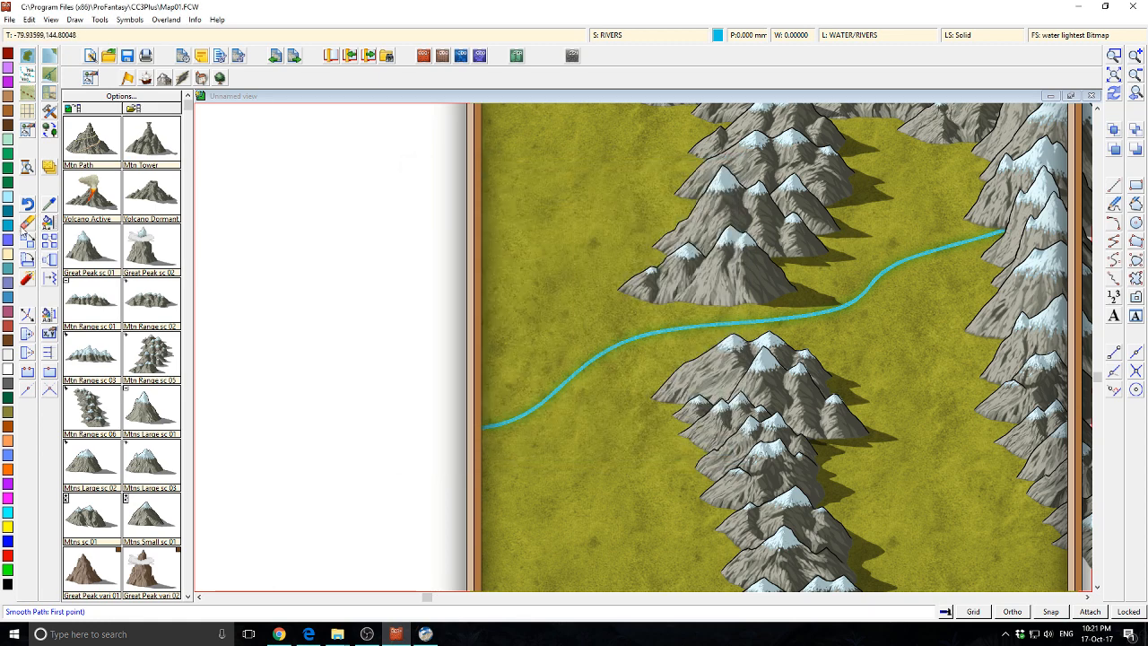
Change the new river's sheet property to RIVERS, save the map and redraw it.
key(Escape)
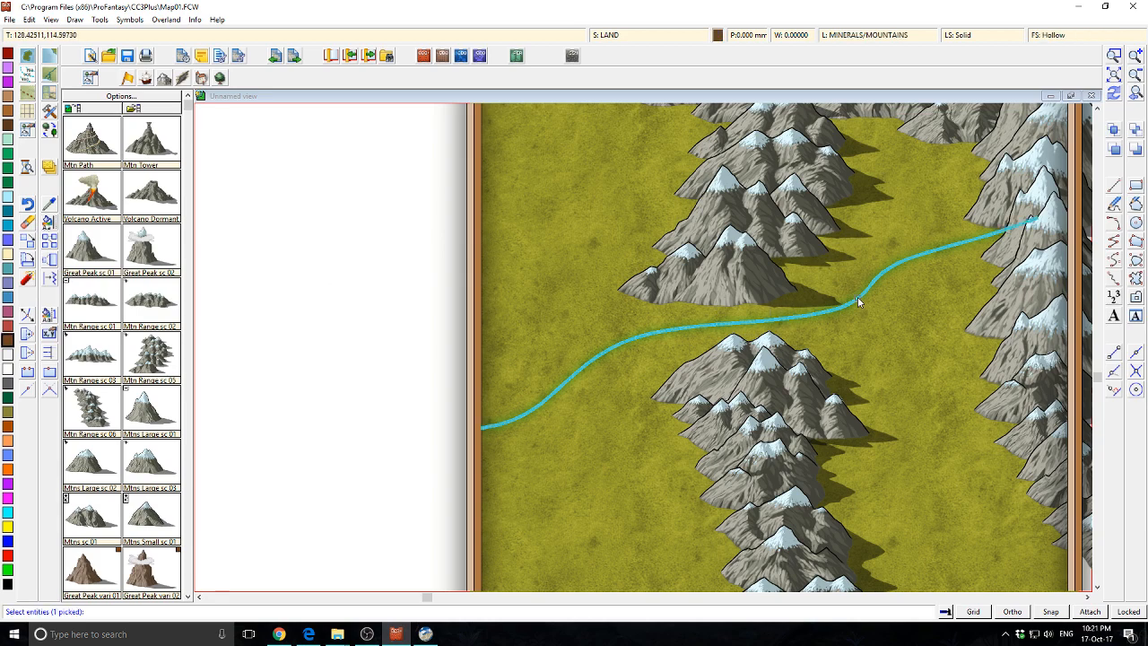
right_click(857, 302)
click(851, 302)
click(599, 340)
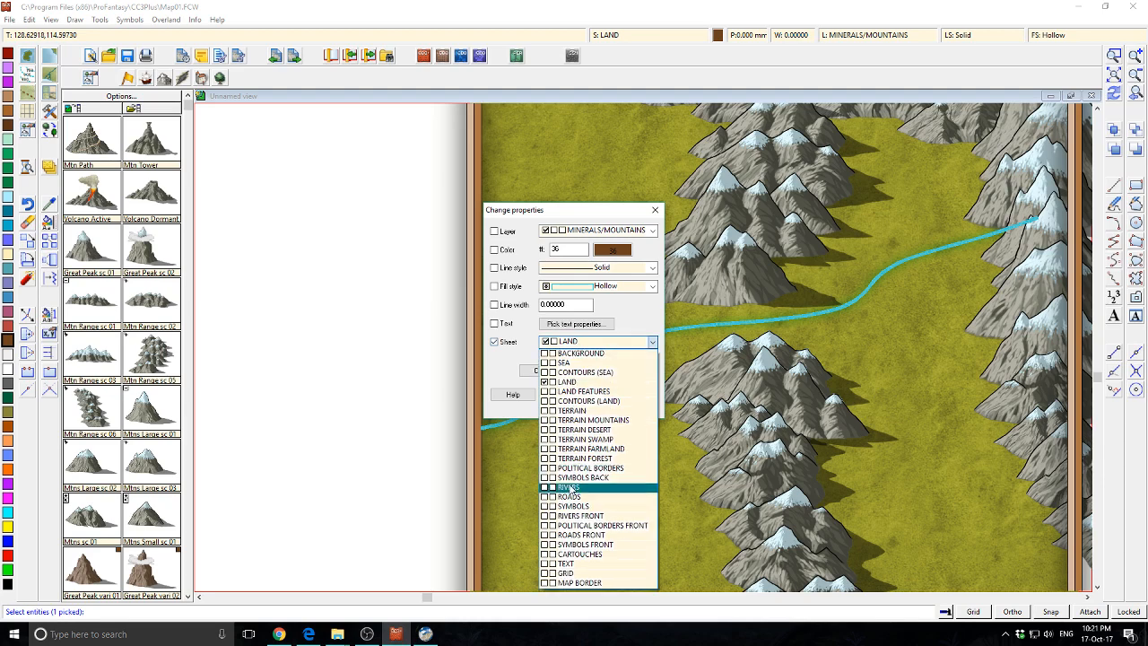
click(587, 489)
click(637, 399)
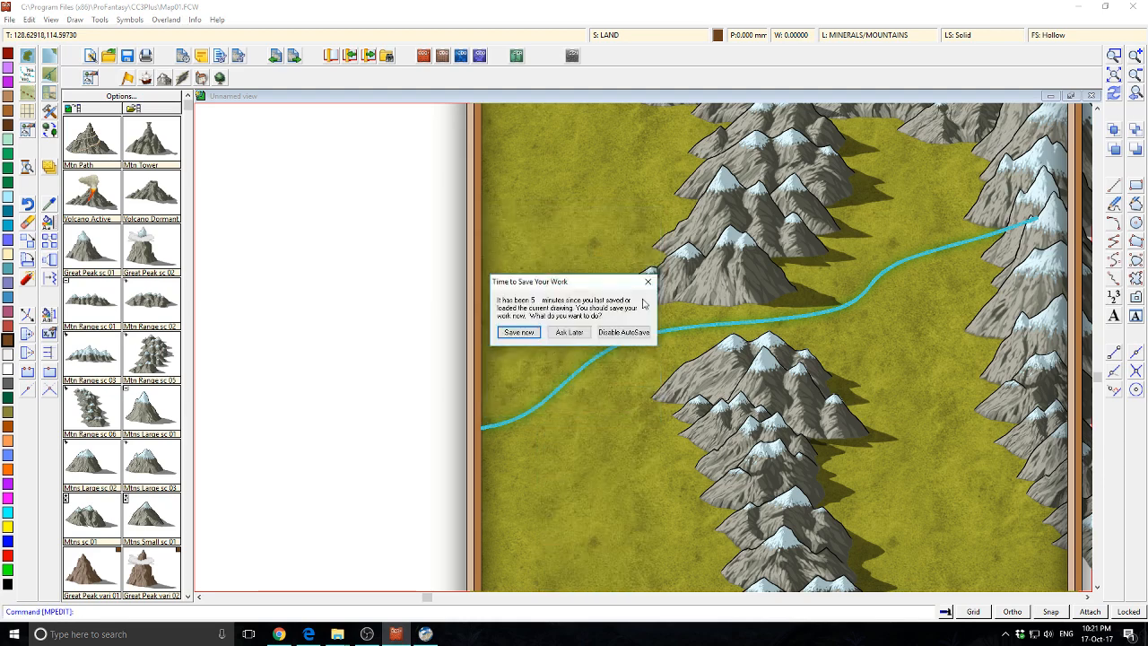
click(518, 332)
click(1112, 95)
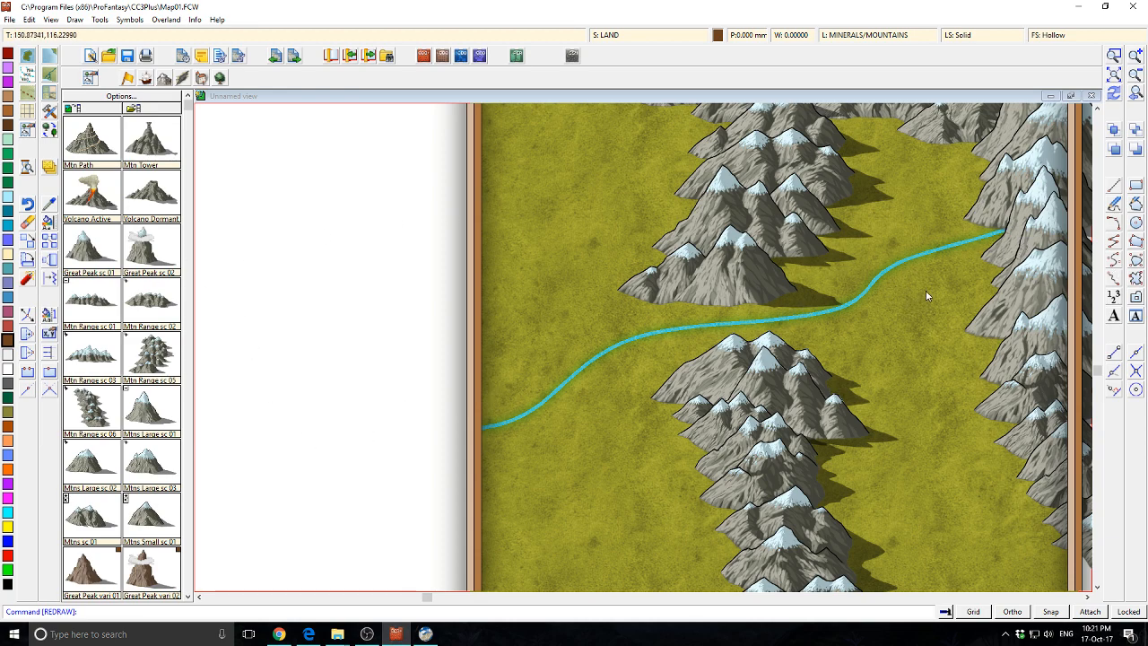
Switch to Chrome and open the community forum from the profantasy.com website.
click(280, 634)
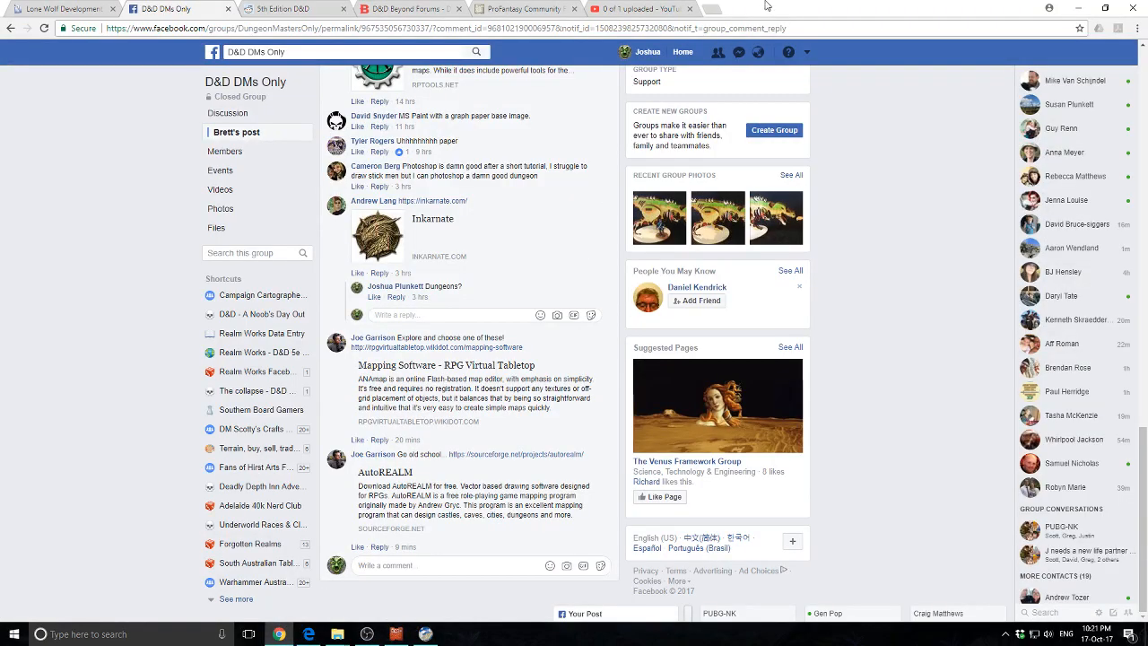
drag(768, 4, 1147, 197)
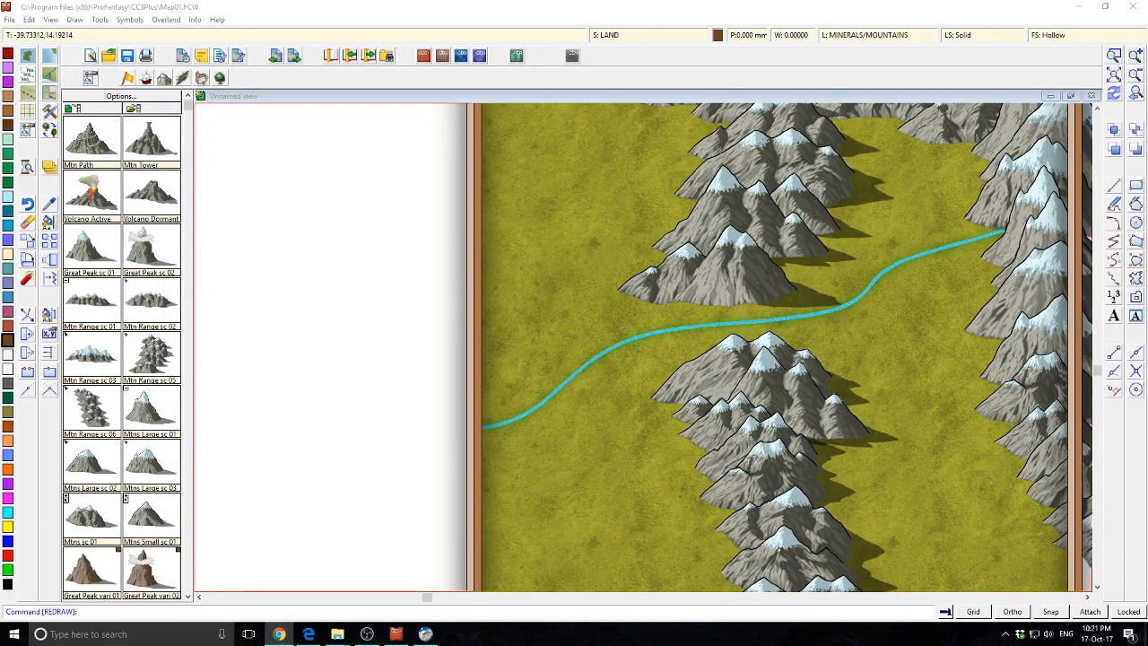
drag(1147, 296, 646, 2)
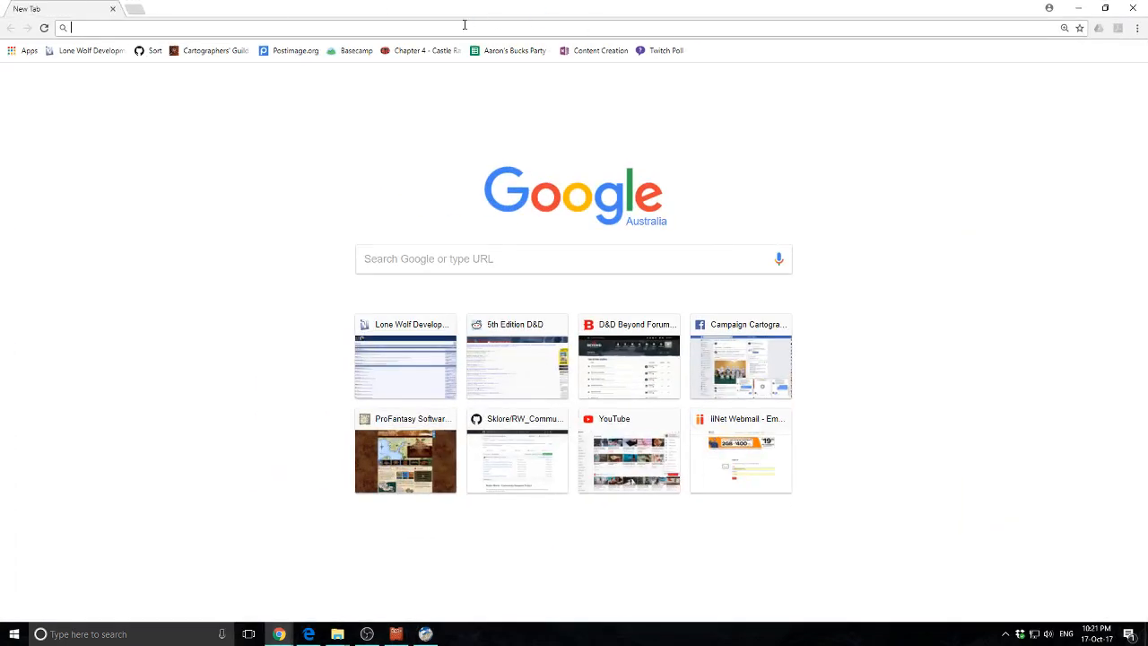
text(Pro)
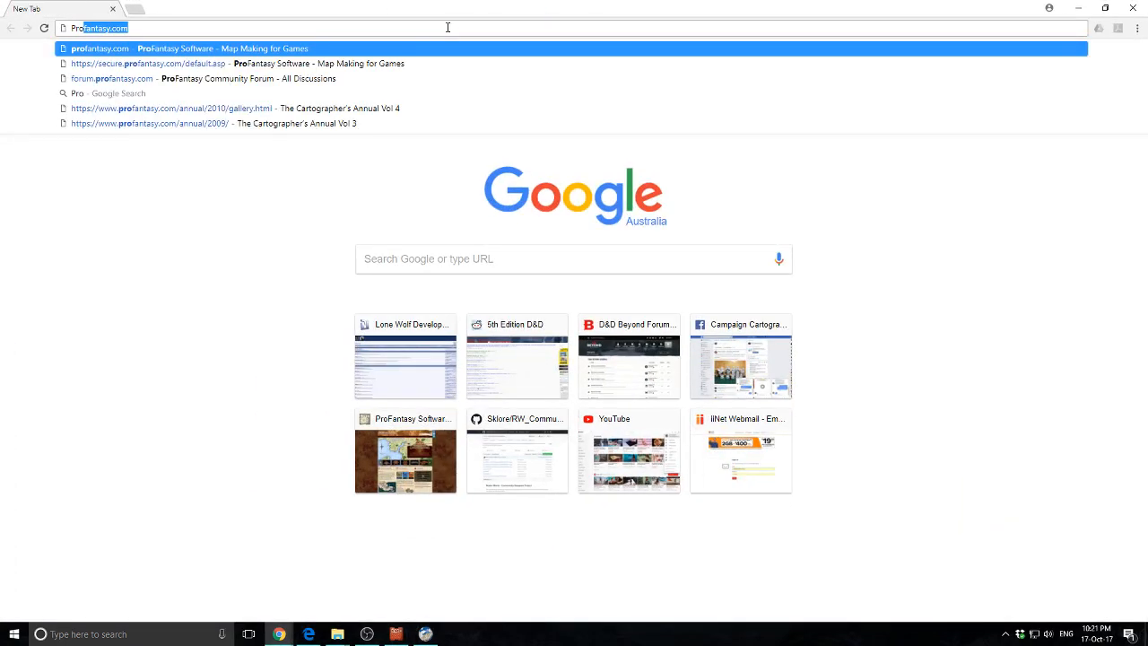
key(Return)
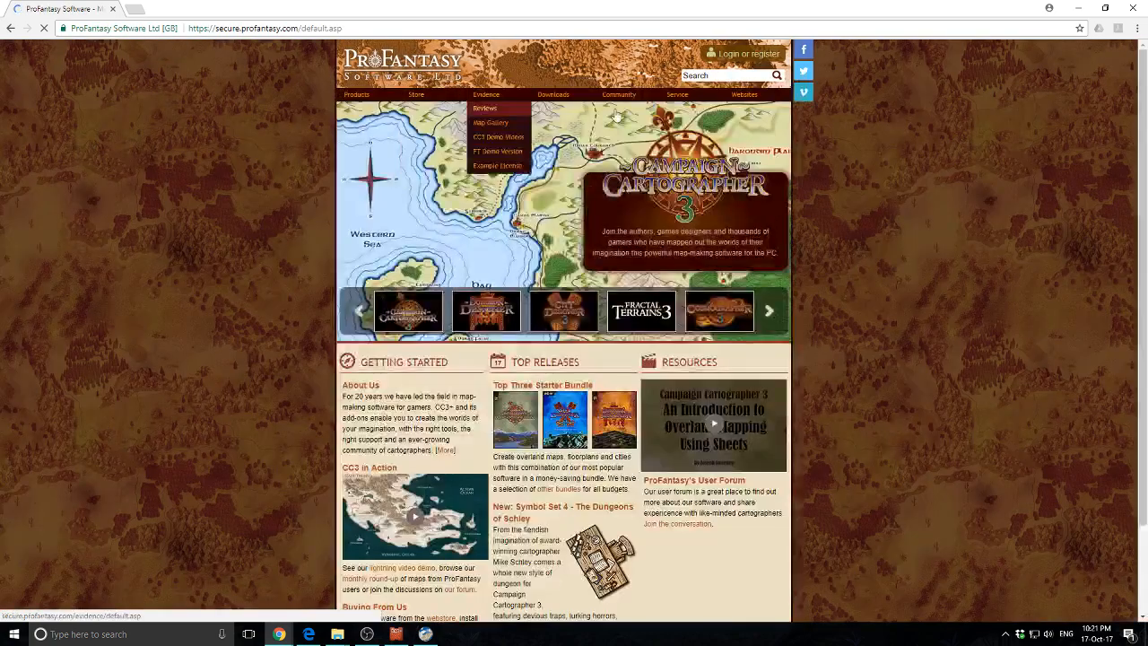
mouse_move(618, 97)
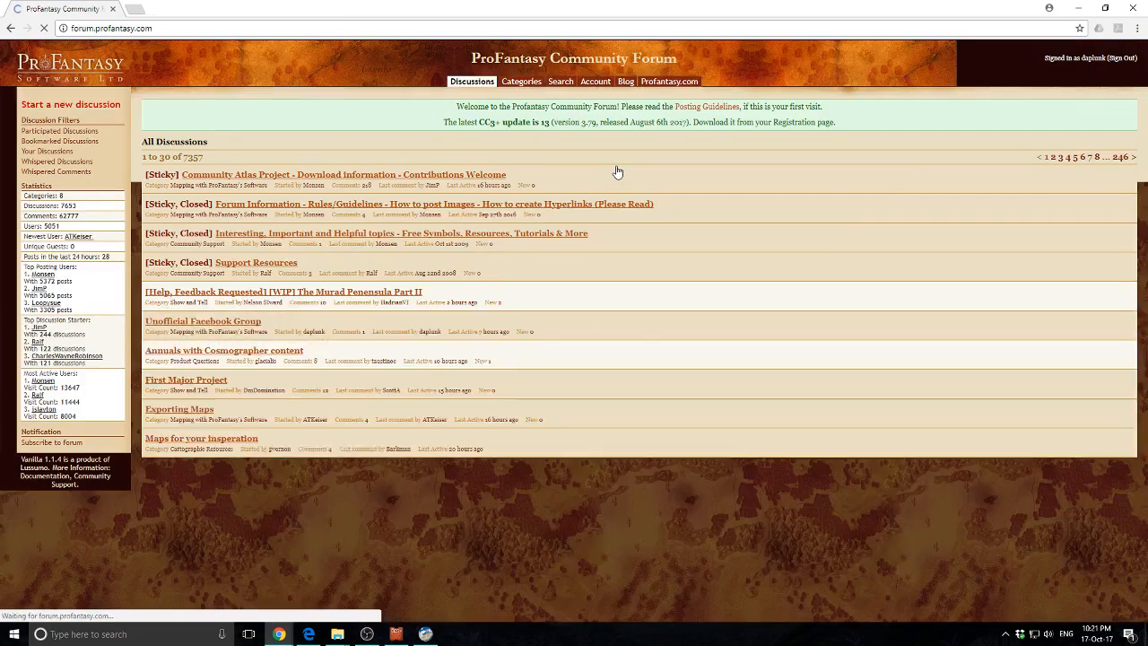
Open the "Command of the Week - Trims (Week 41)" discussion and view the List (Week 1) article from its index.
scroll(395, 280, down, 5)
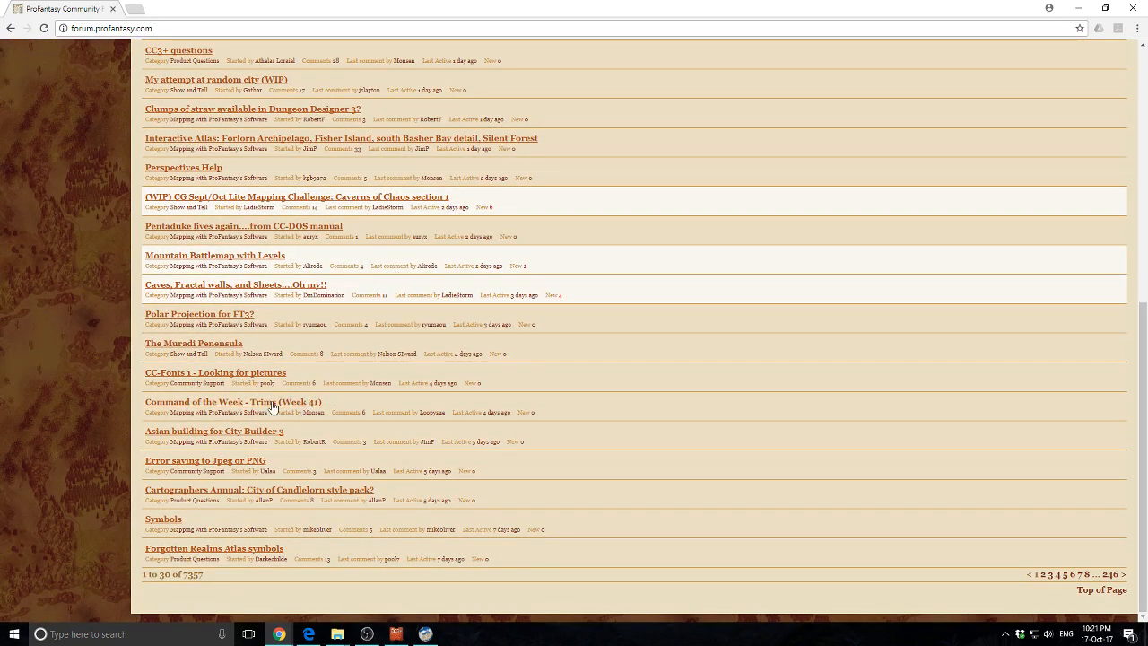
click(242, 402)
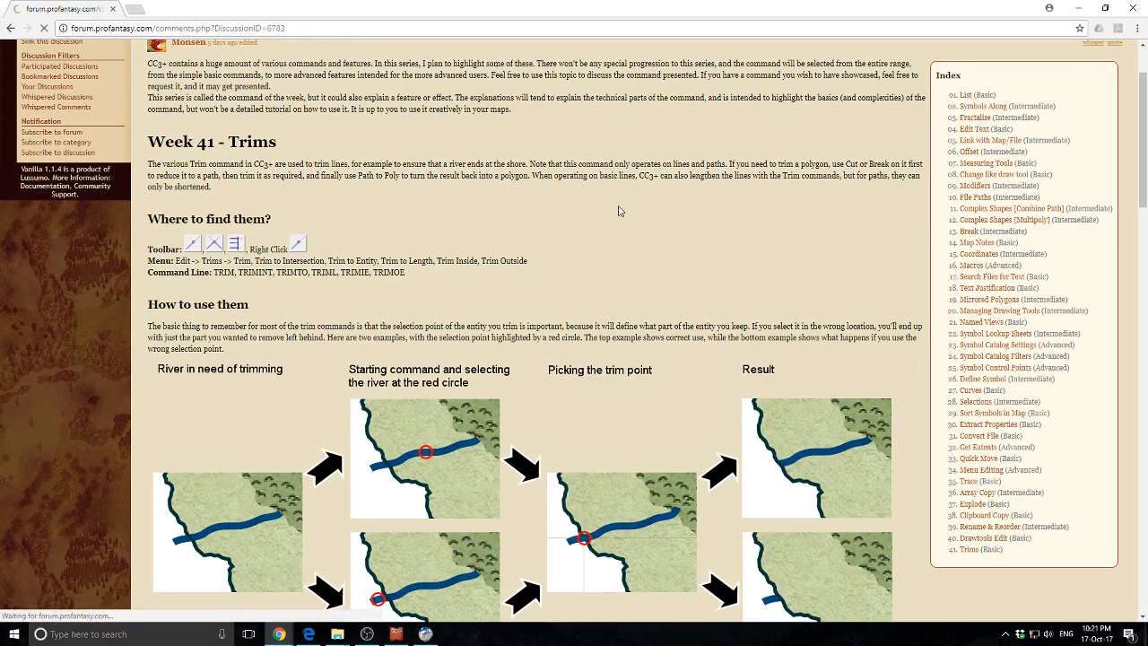
scroll(510, 279, down, 3)
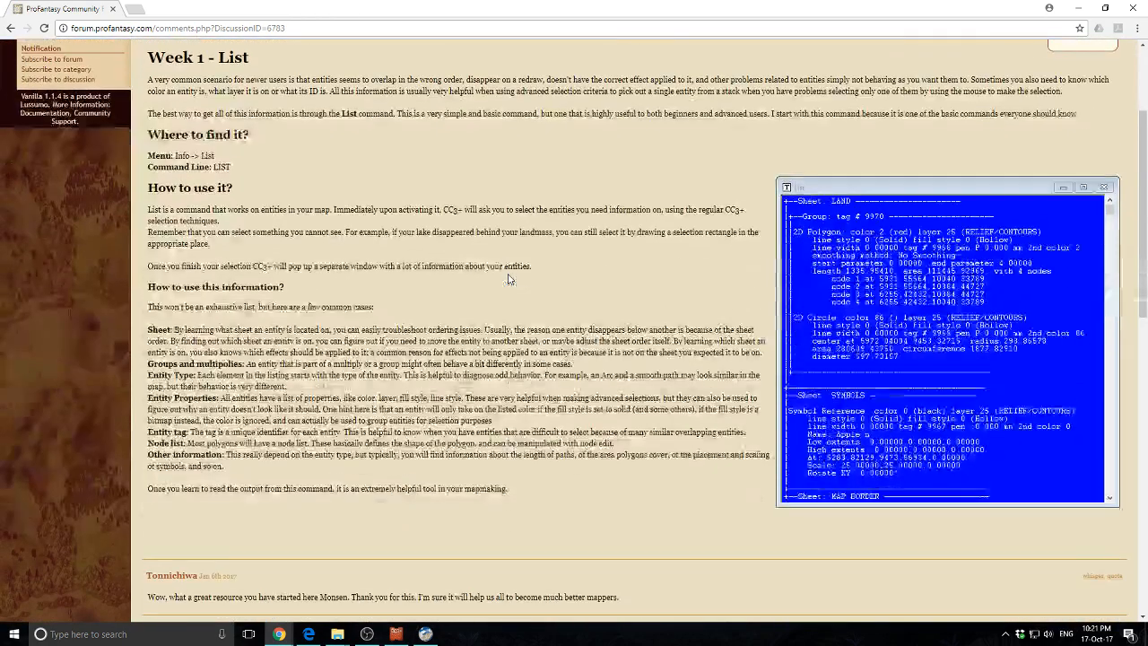
scroll(502, 277, up, 2)
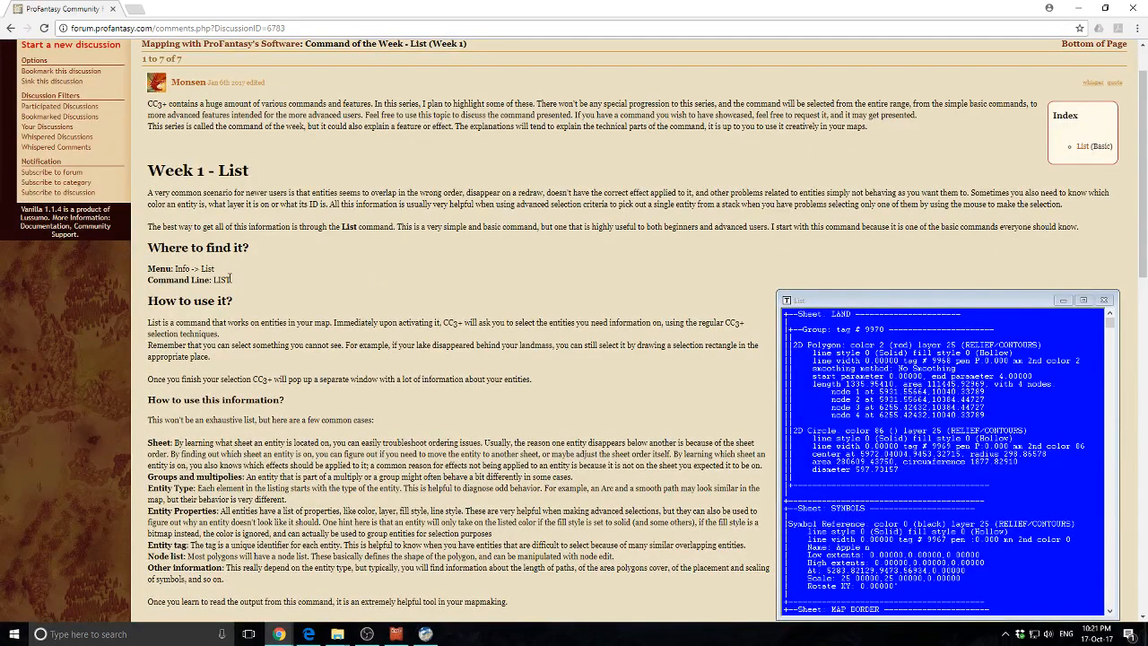
Return to the map and run LIST on the mountain at the main river's eastern end to examine its sheet and properties.
drag(214, 279, 231, 282)
drag(545, 18, 1147, 224)
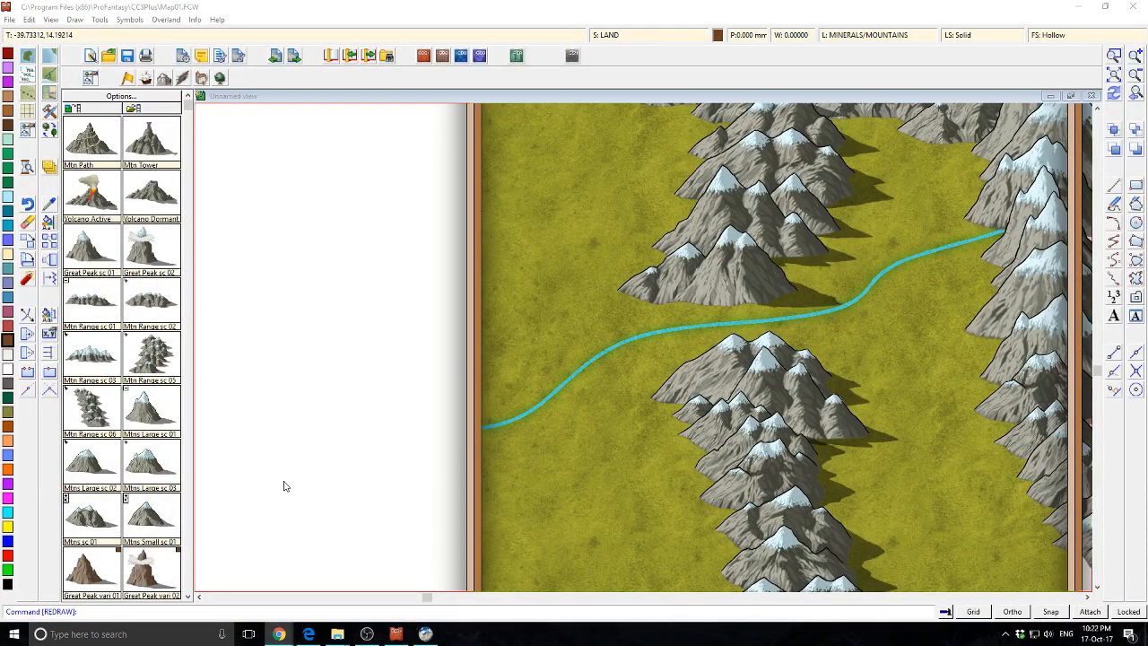
click(96, 617)
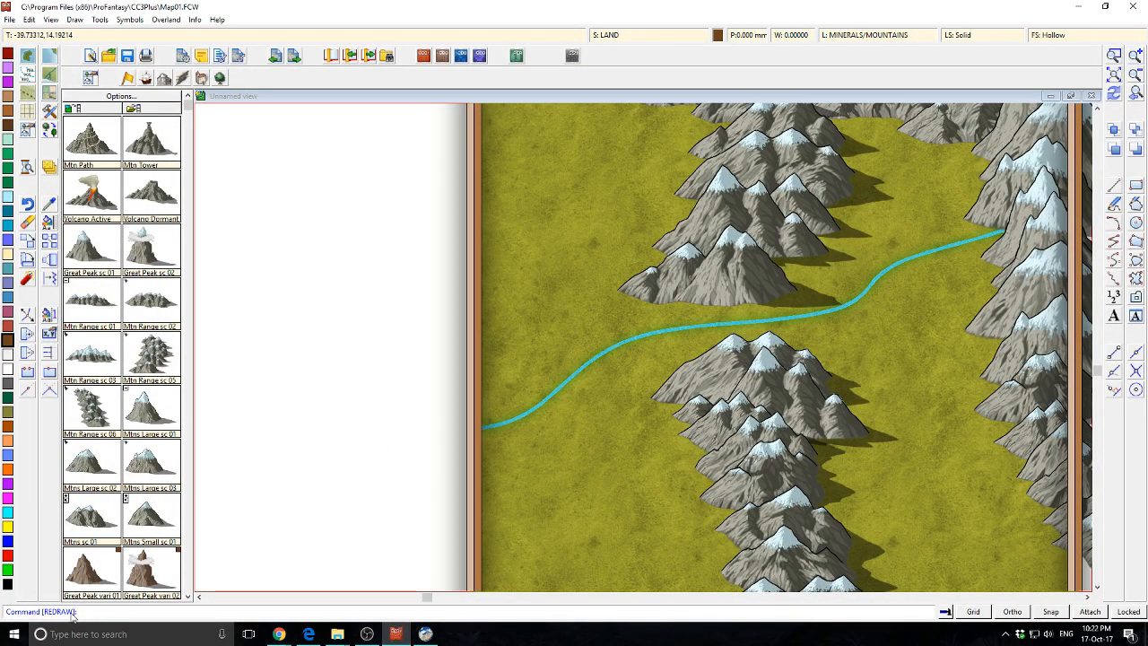
text(US)
key(Return)
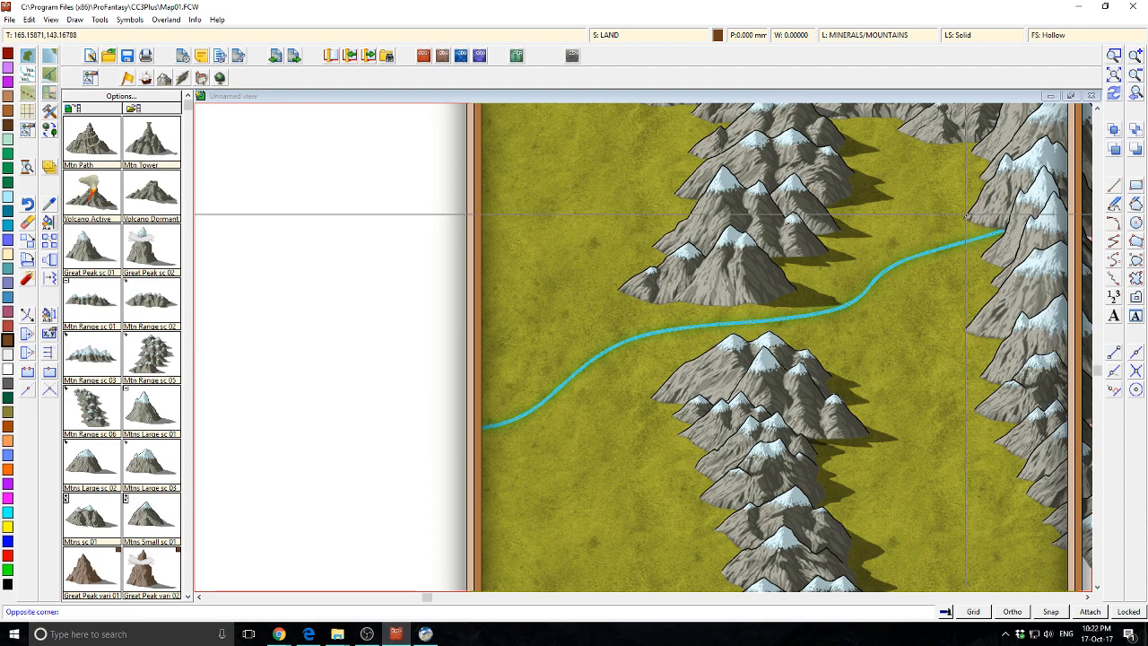
right_click(1000, 199)
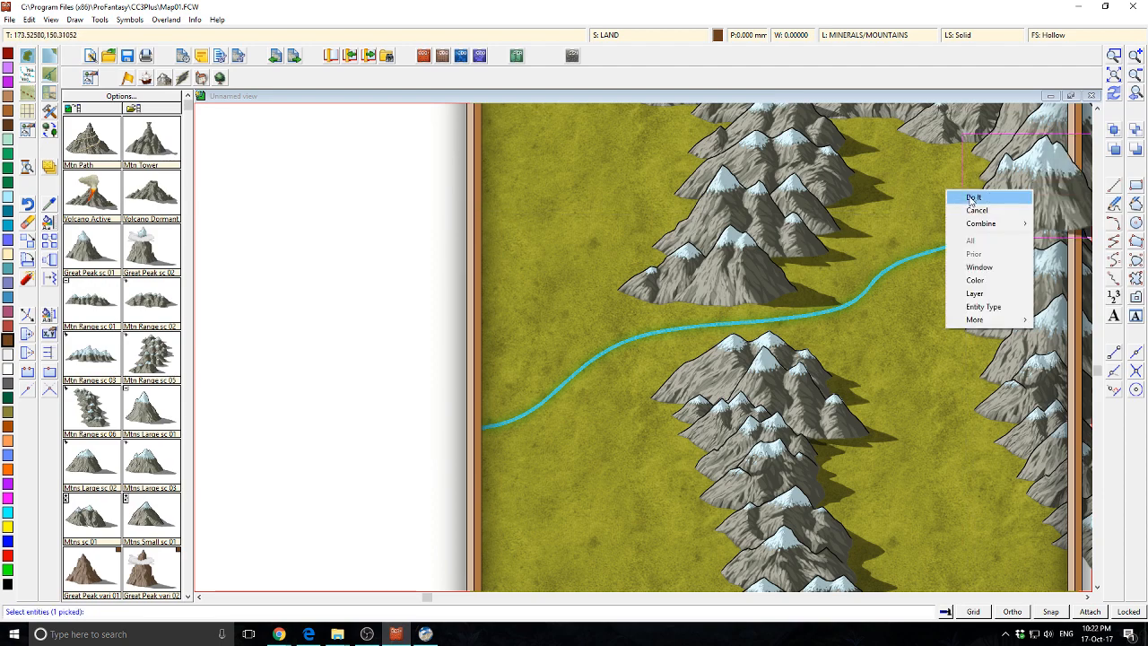
click(986, 193)
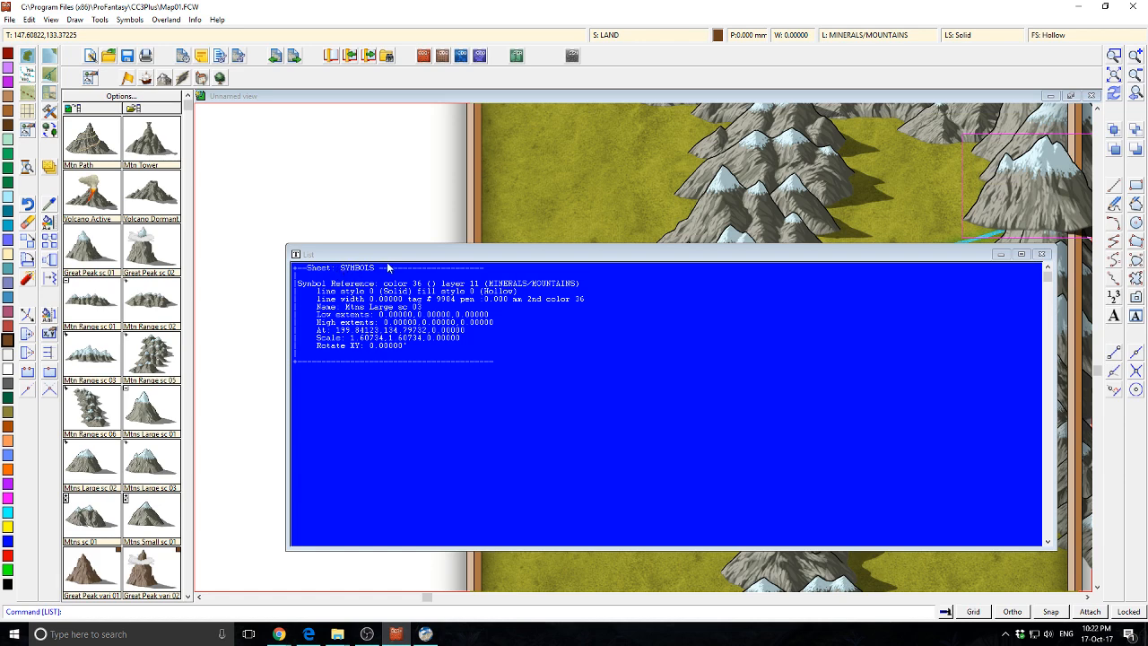
click(1041, 254)
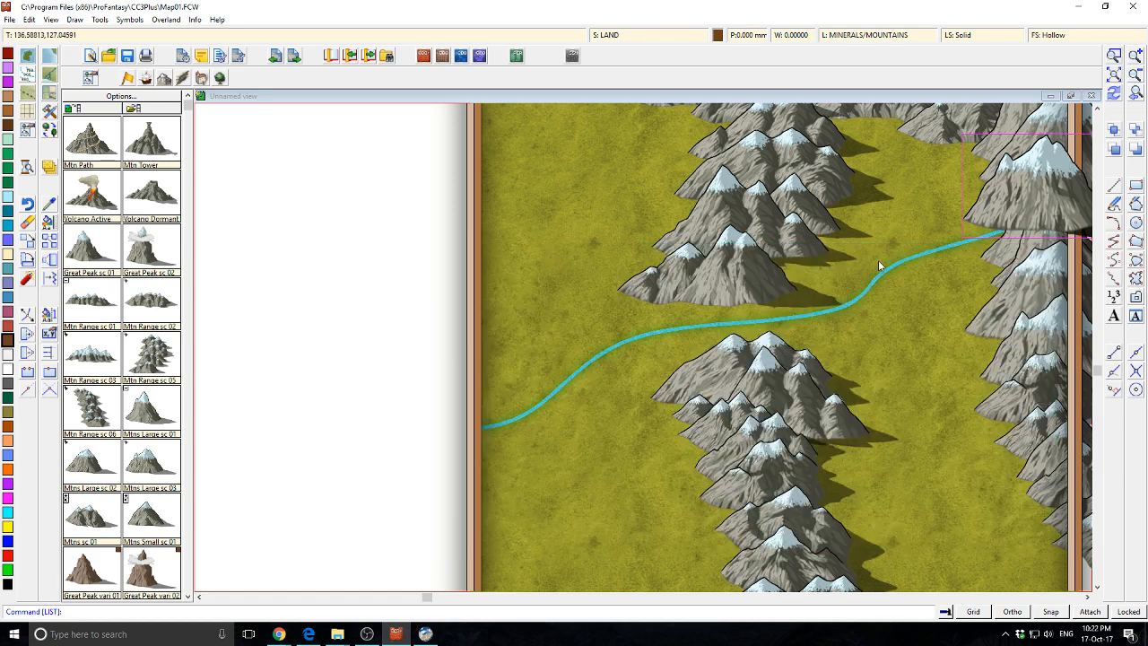
Examine the sheet order in Drawing Sheets and Effects, comparing LAND and RIVERS with the SYMBOLS sheet.
click(643, 37)
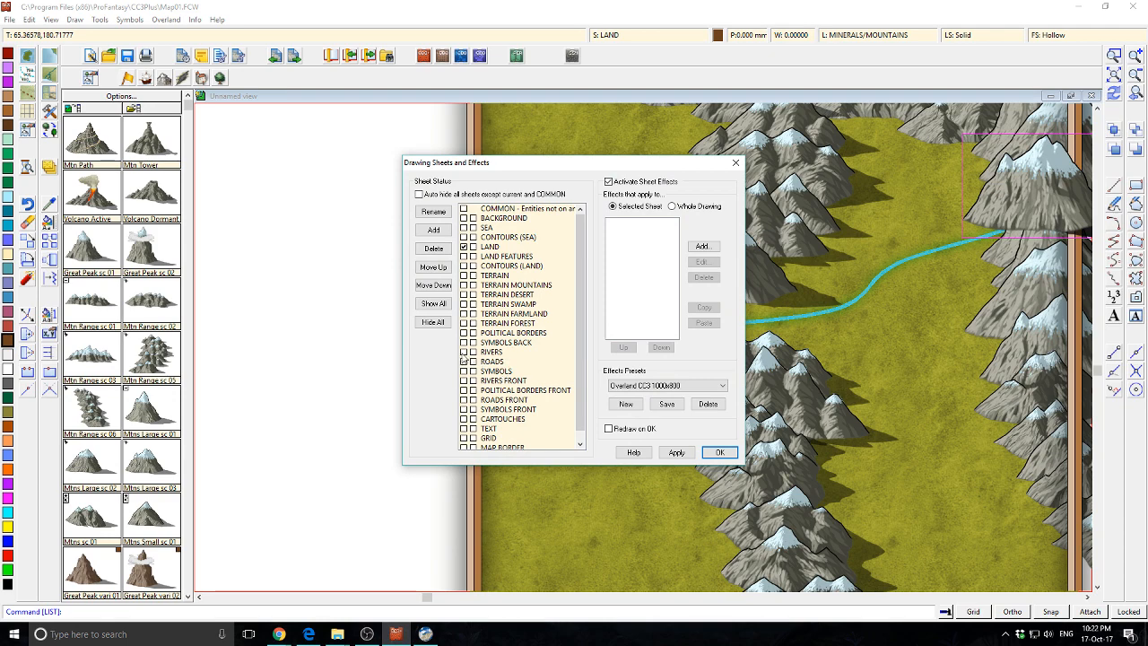
click(717, 454)
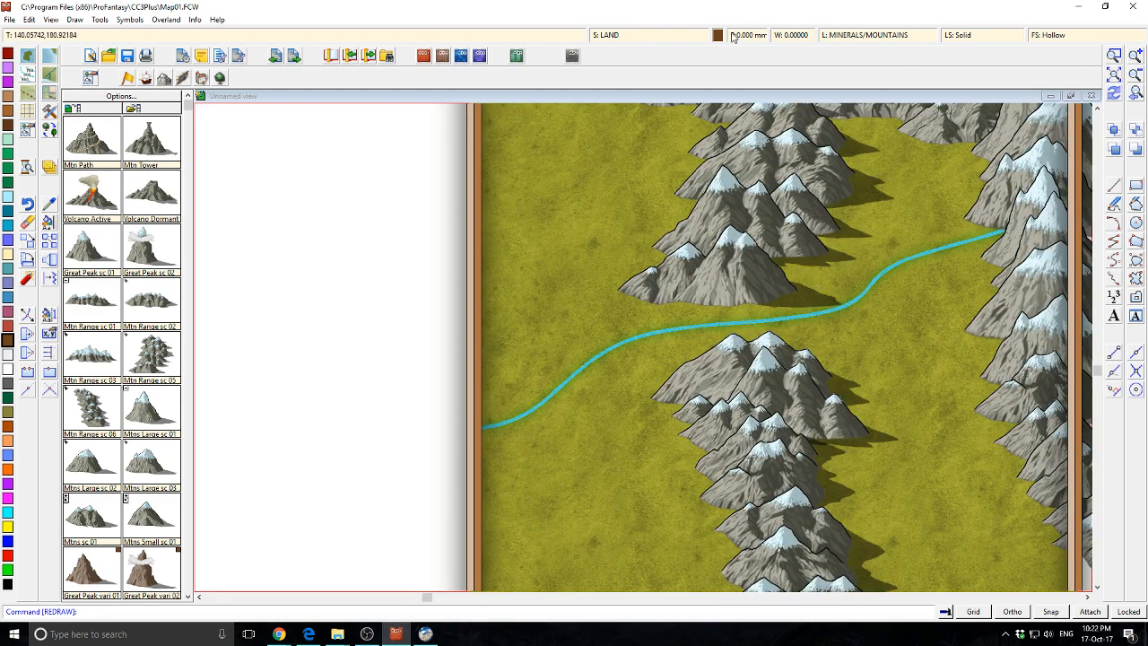
click(640, 41)
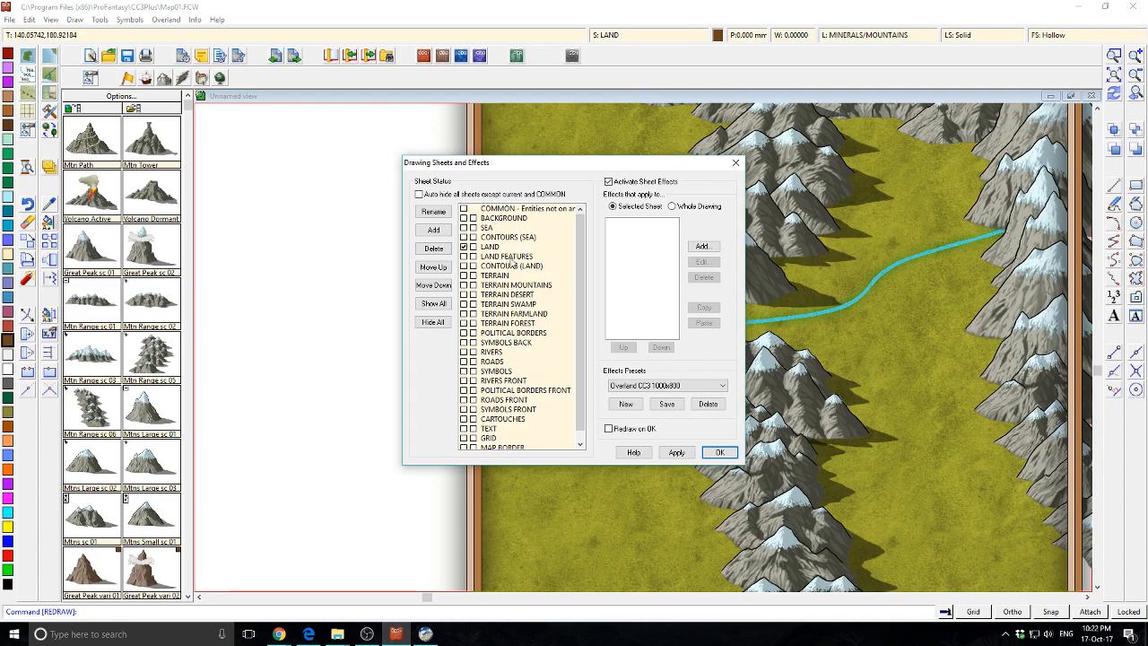
click(719, 452)
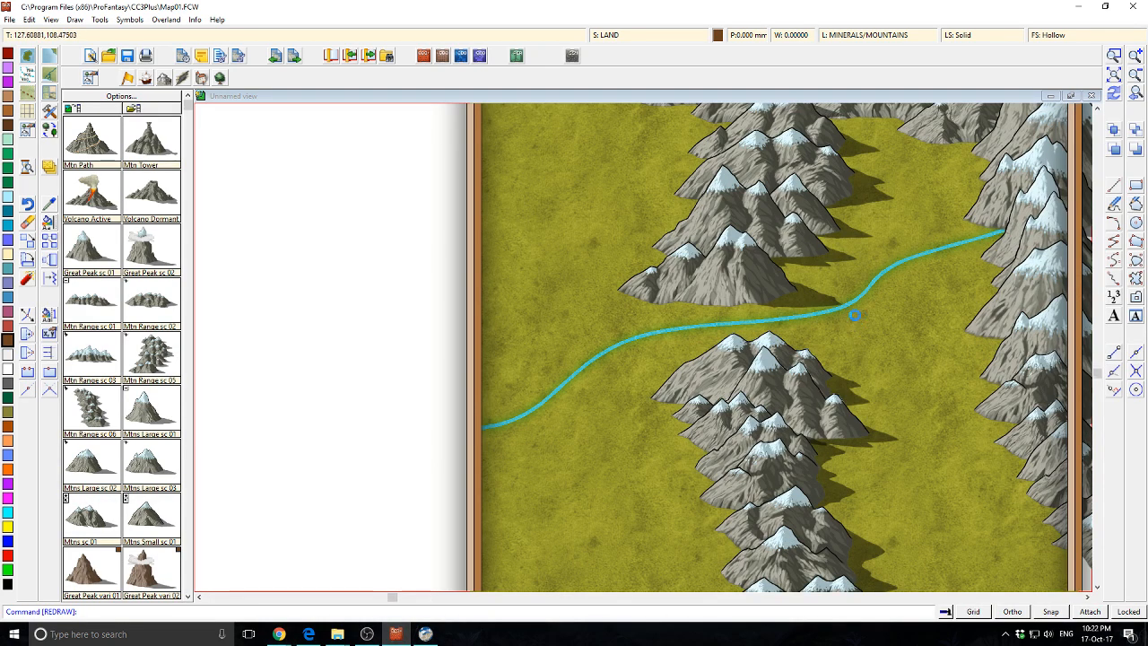
Draw a River, Fat tributary from the northern half of the central range, curving southwest to join the main river near the western border.
scroll(855, 314, down, 1)
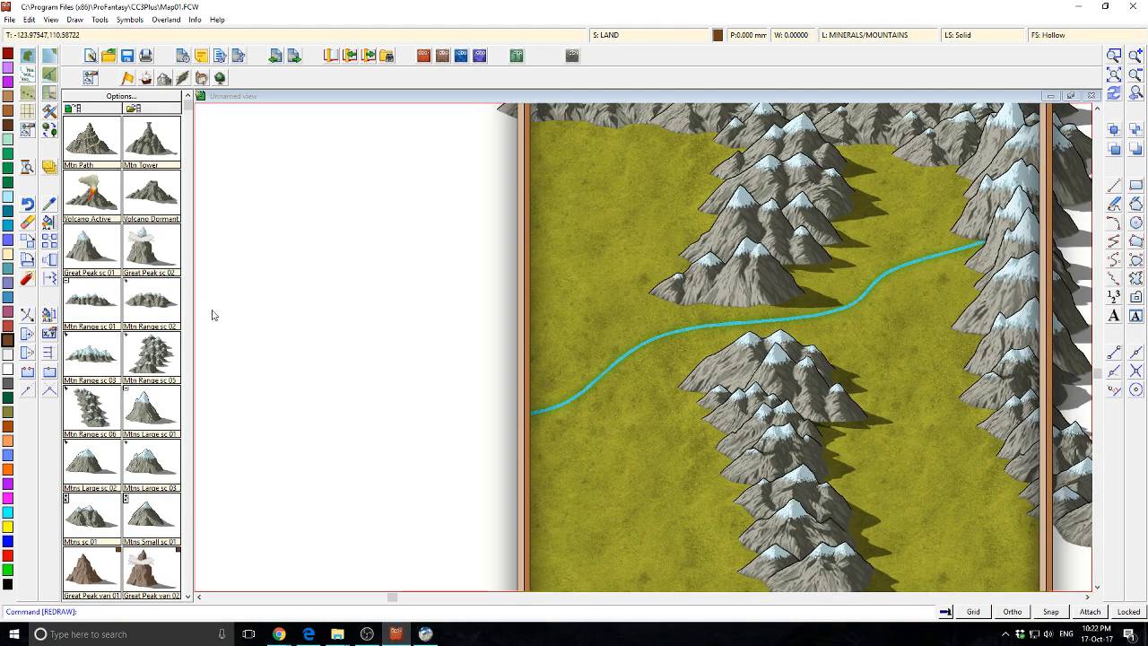
click(51, 81)
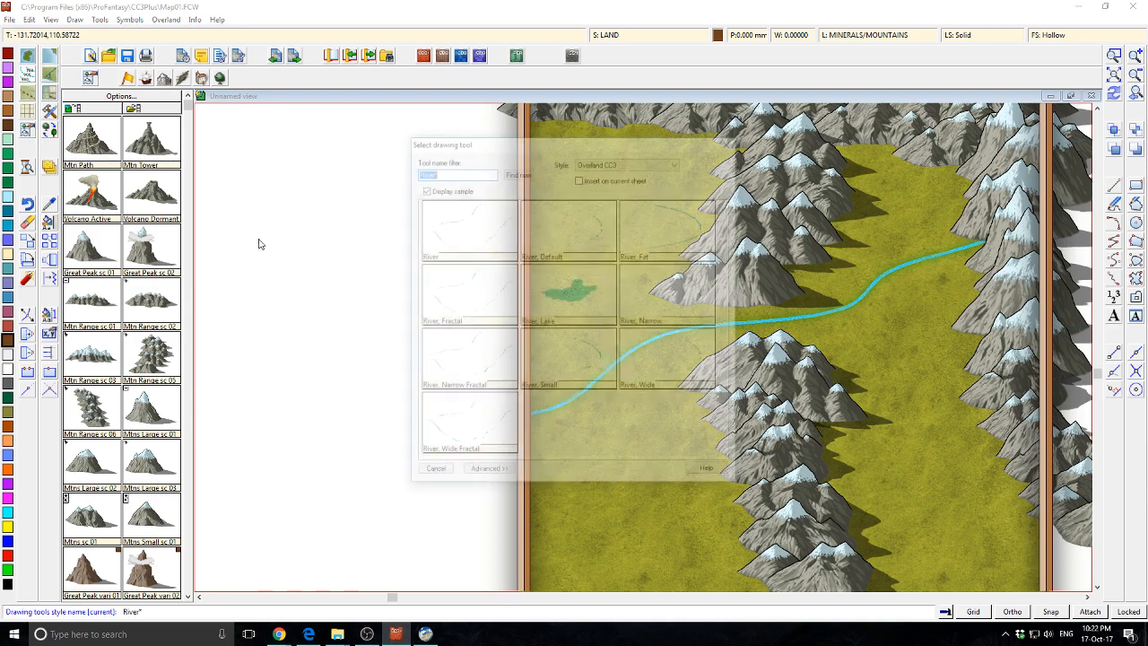
double_click(692, 239)
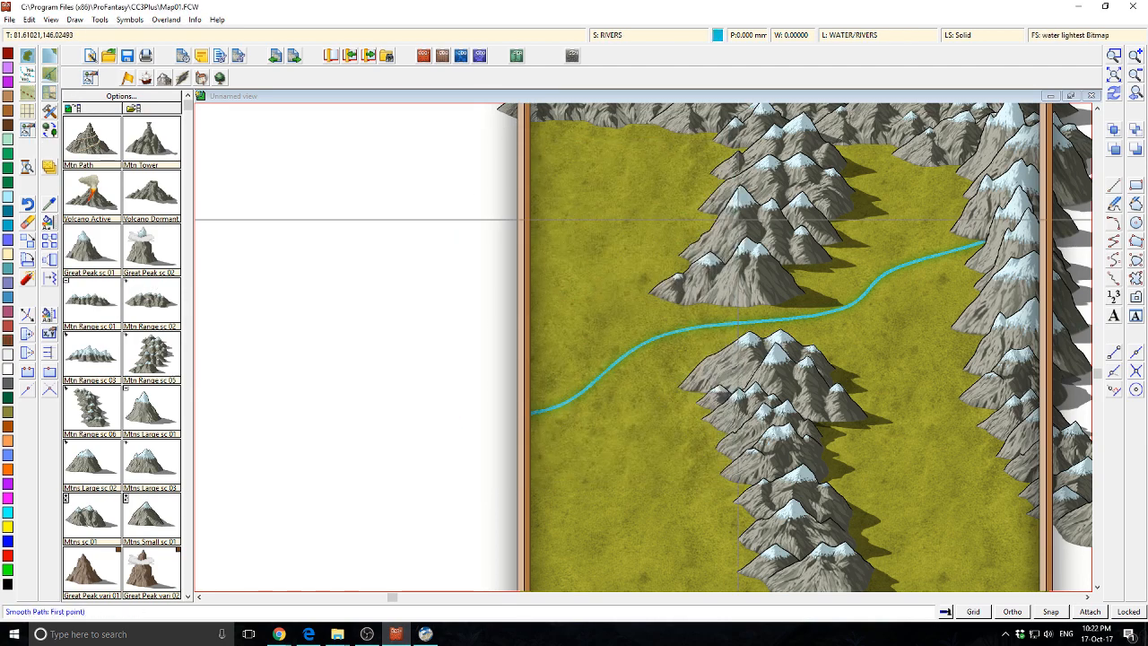
click(750, 212)
click(635, 235)
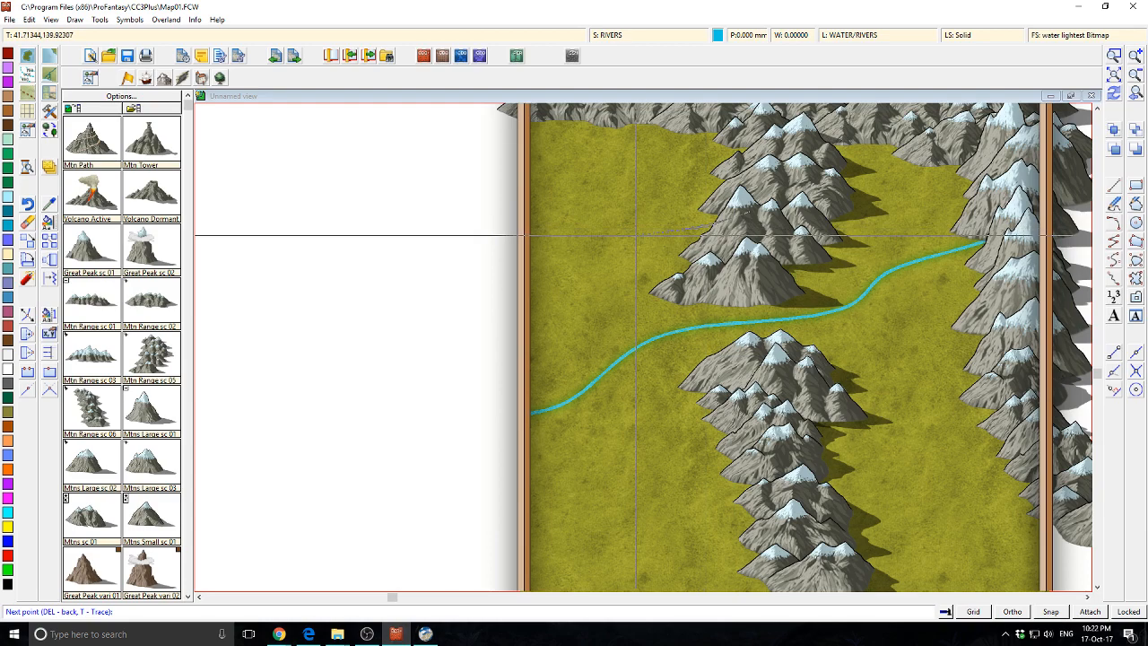
click(581, 290)
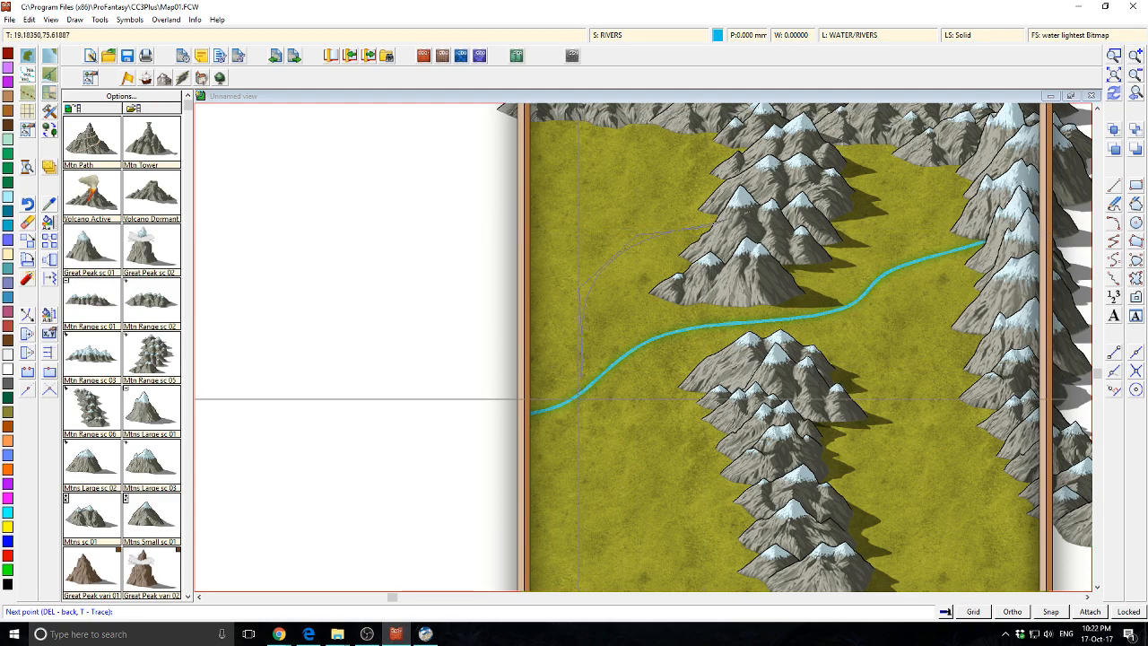
scroll(574, 401, up, 2)
scroll(570, 404, up, 1)
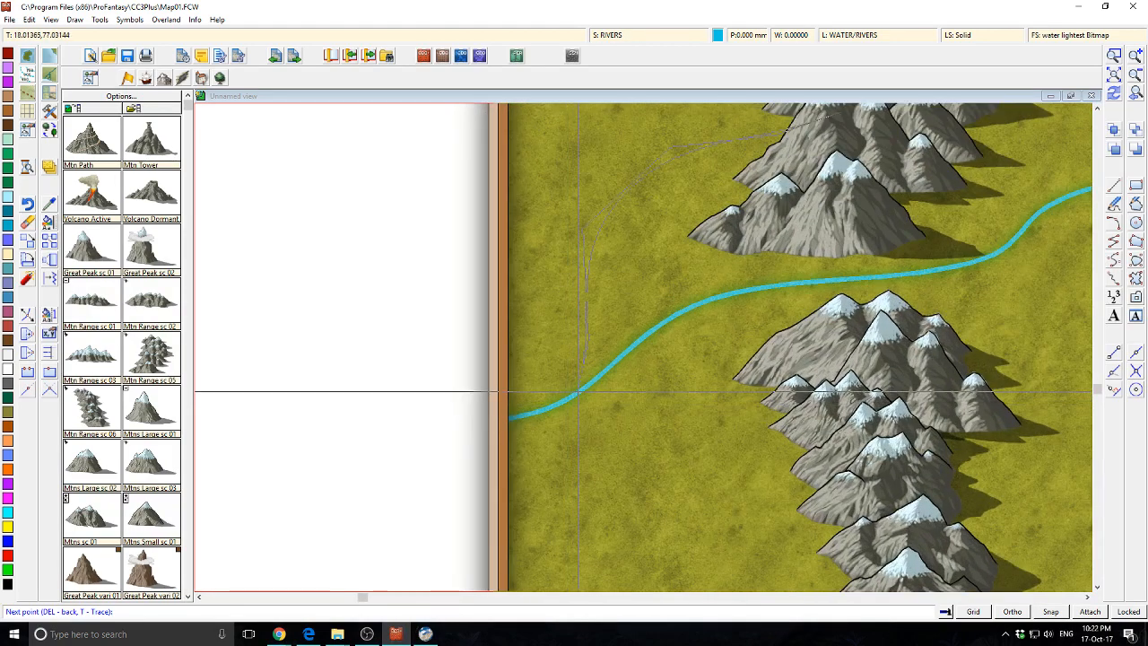
click(572, 395)
right_click(572, 395)
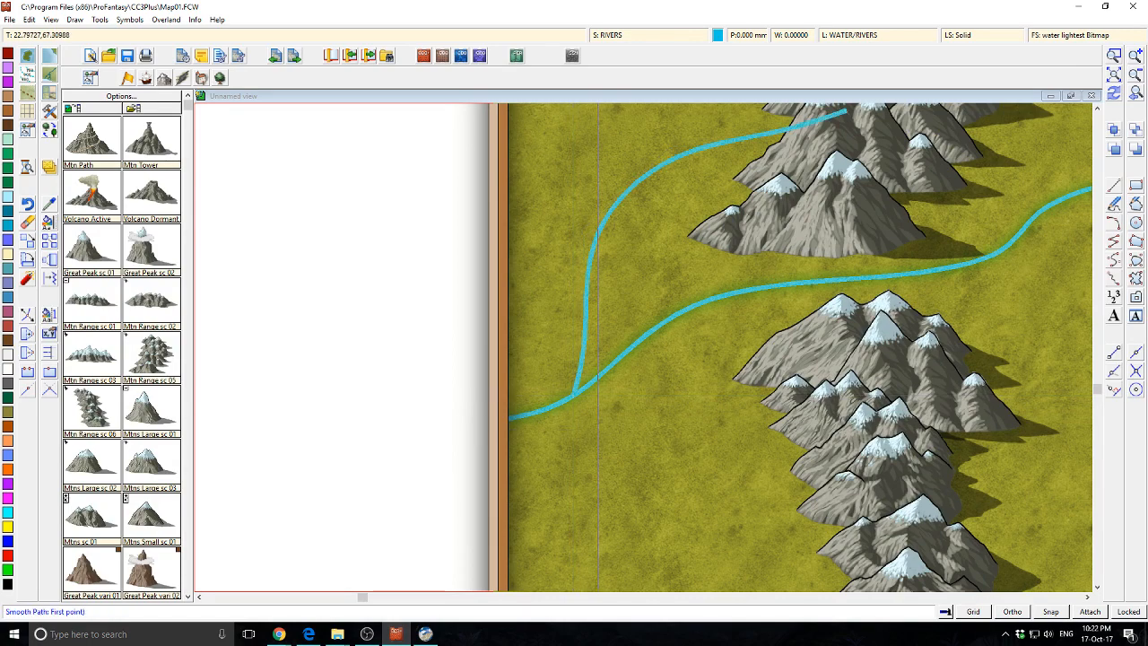
Draw a second tributary from the eastern mountains west to the main river at the gap in the central range.
scroll(574, 418, down, 2)
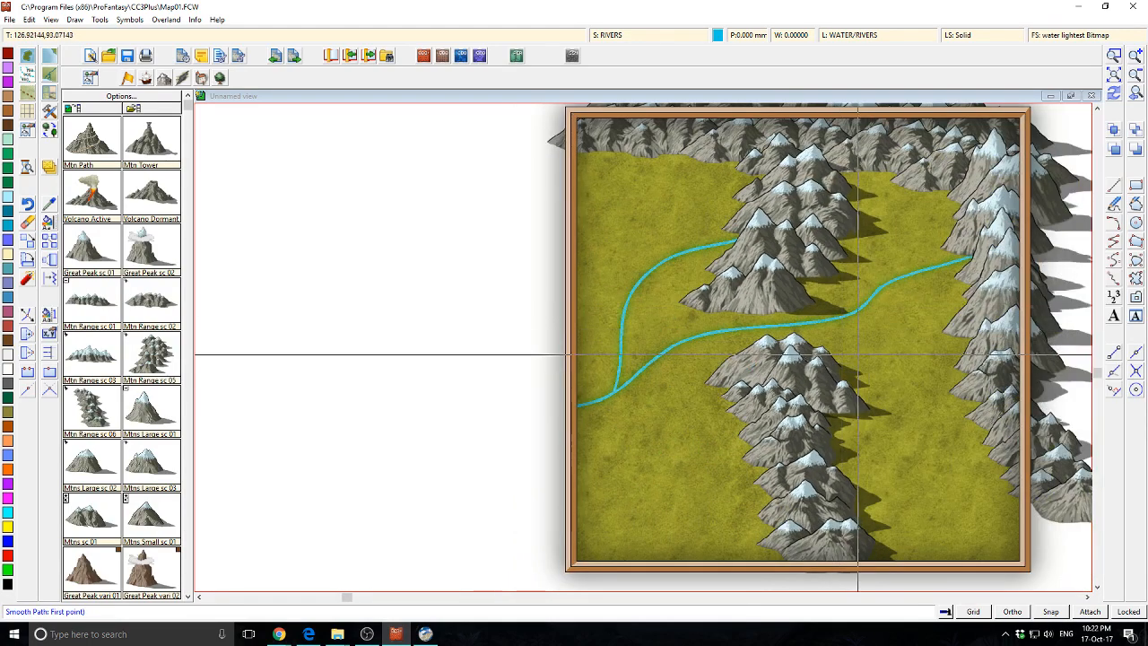
click(957, 345)
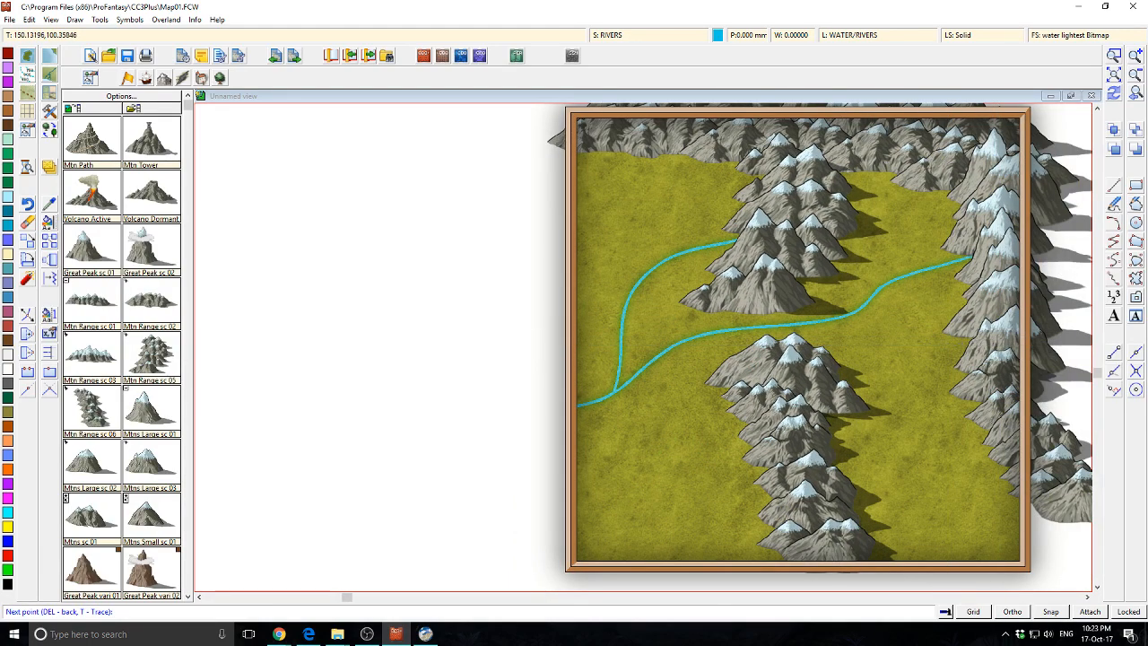
scroll(819, 321, up, 3)
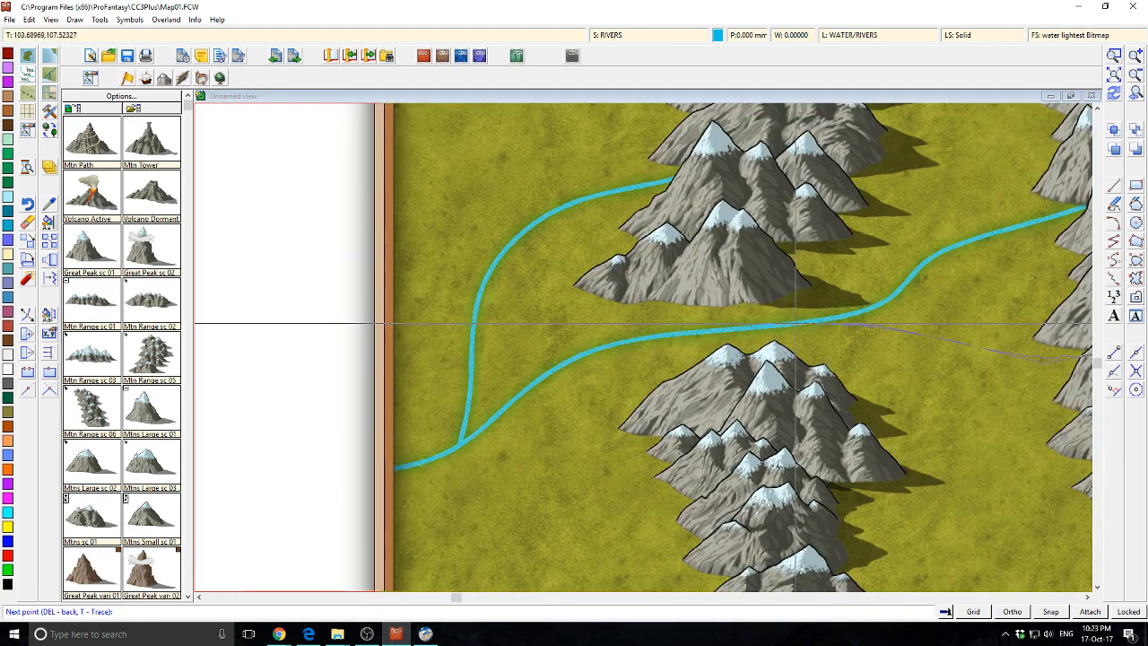
click(795, 324)
right_click(795, 324)
Draw a third tributary from the southern half of the central range to the main river's end at the western border.
scroll(664, 385, down, 2)
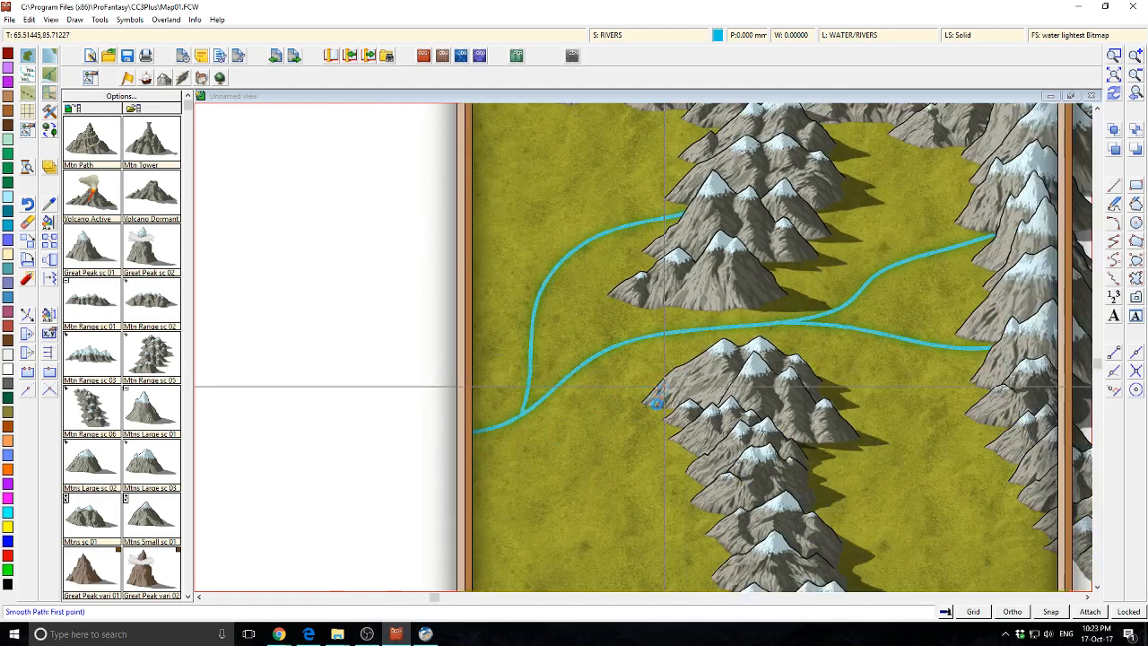
scroll(663, 394, down, 1)
scroll(819, 405, down, 1)
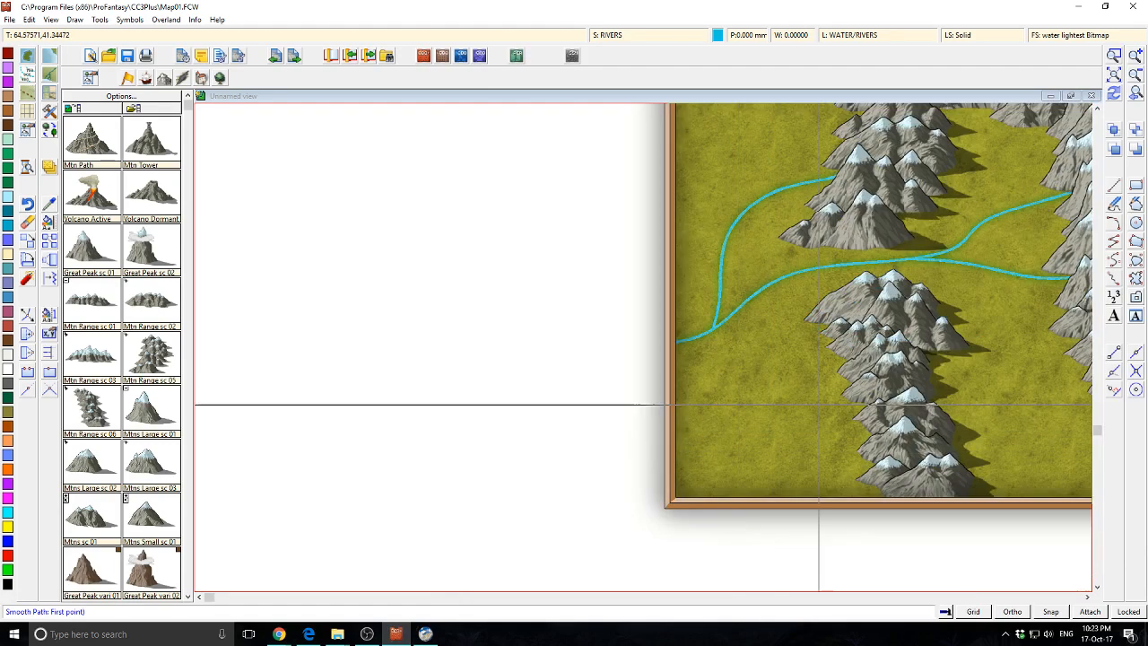
click(853, 366)
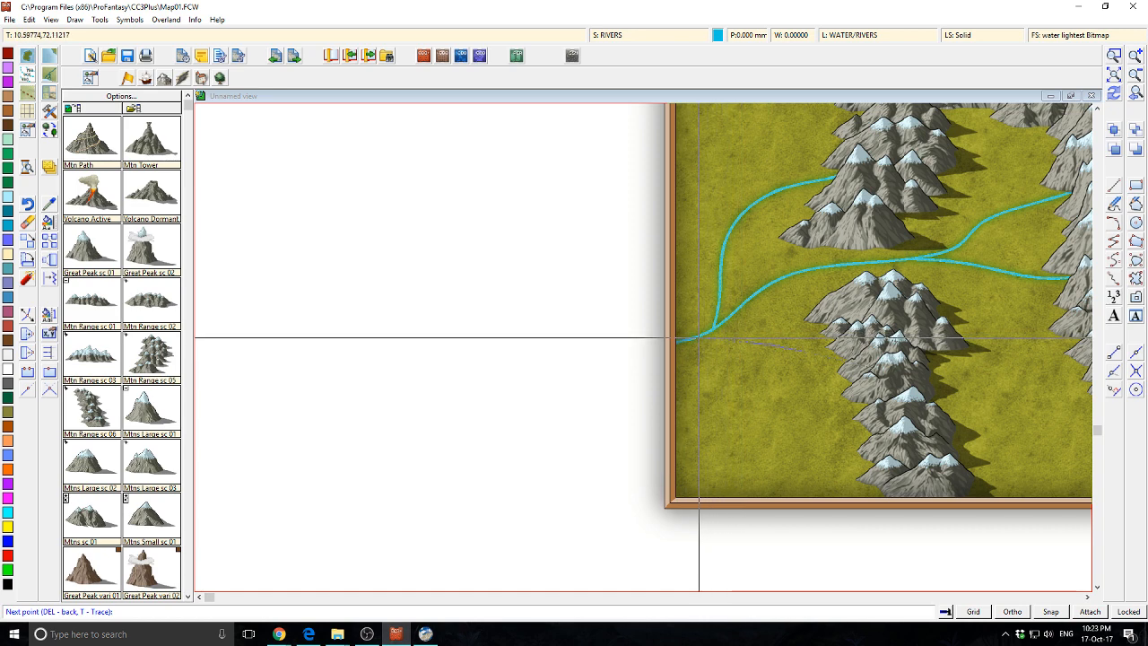
scroll(697, 339, up, 2)
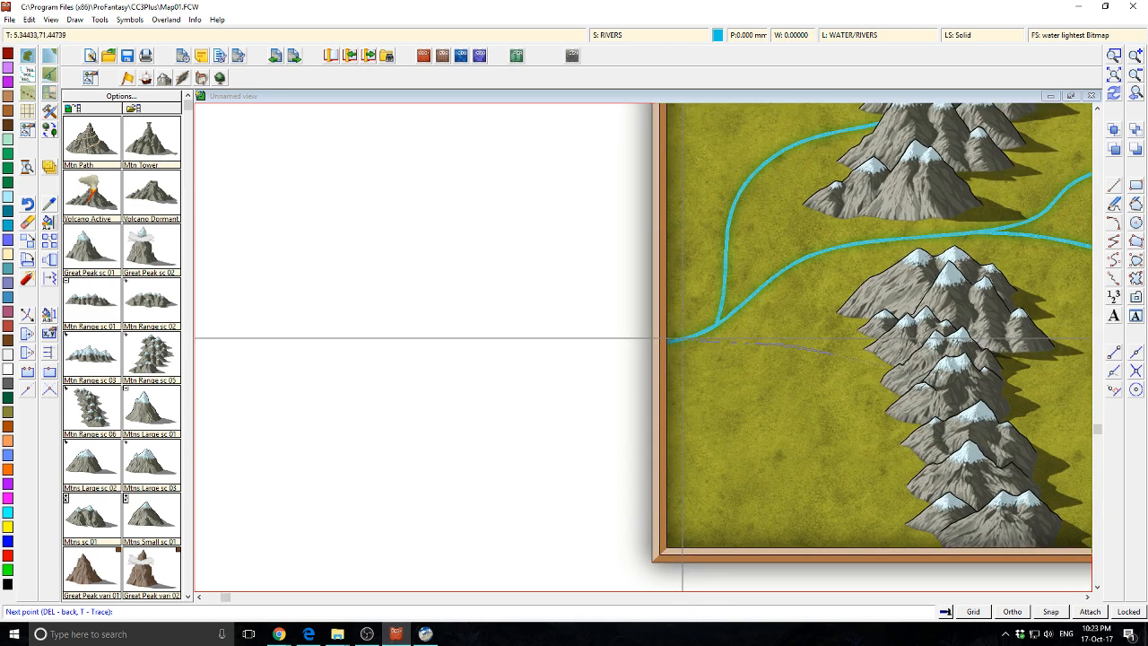
click(682, 339)
right_click(683, 339)
Load the vegetation symbol catalog and choose the Pine Trees 1 symbol.
scroll(814, 363, down, 3)
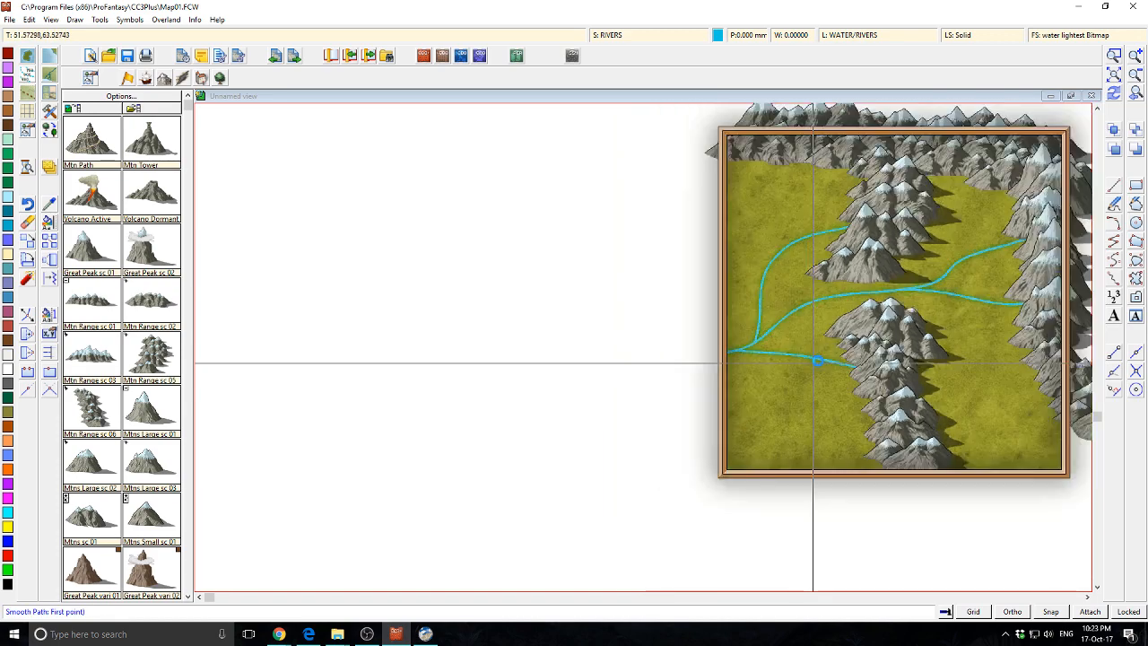
scroll(813, 363, down, 1)
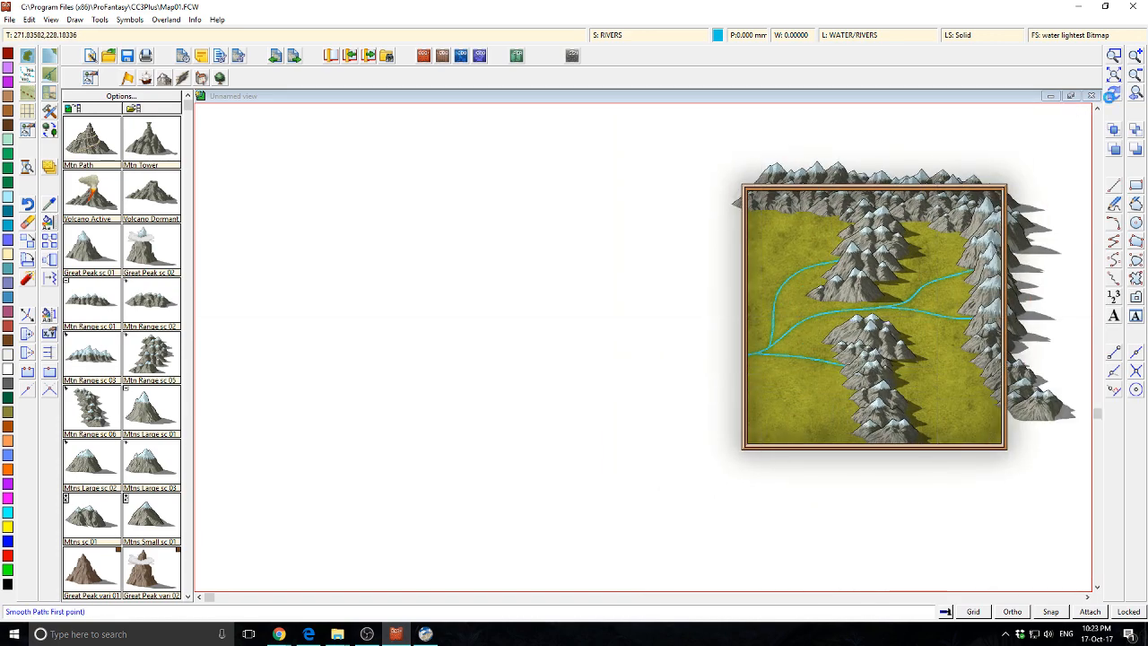
scroll(914, 330, up, 1)
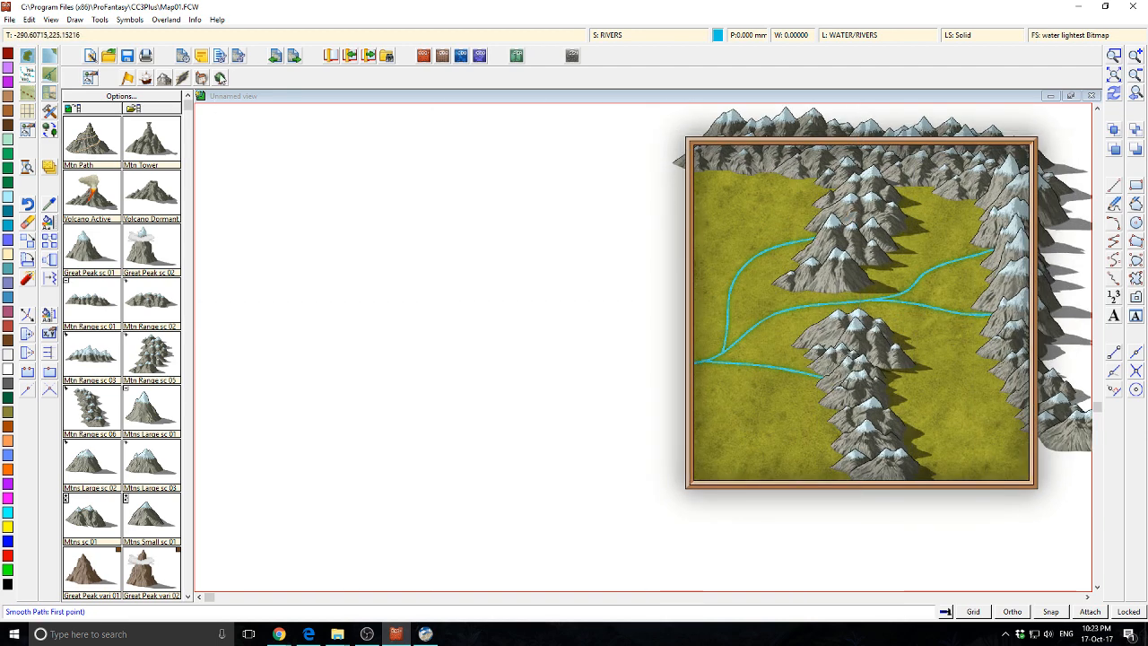
click(220, 78)
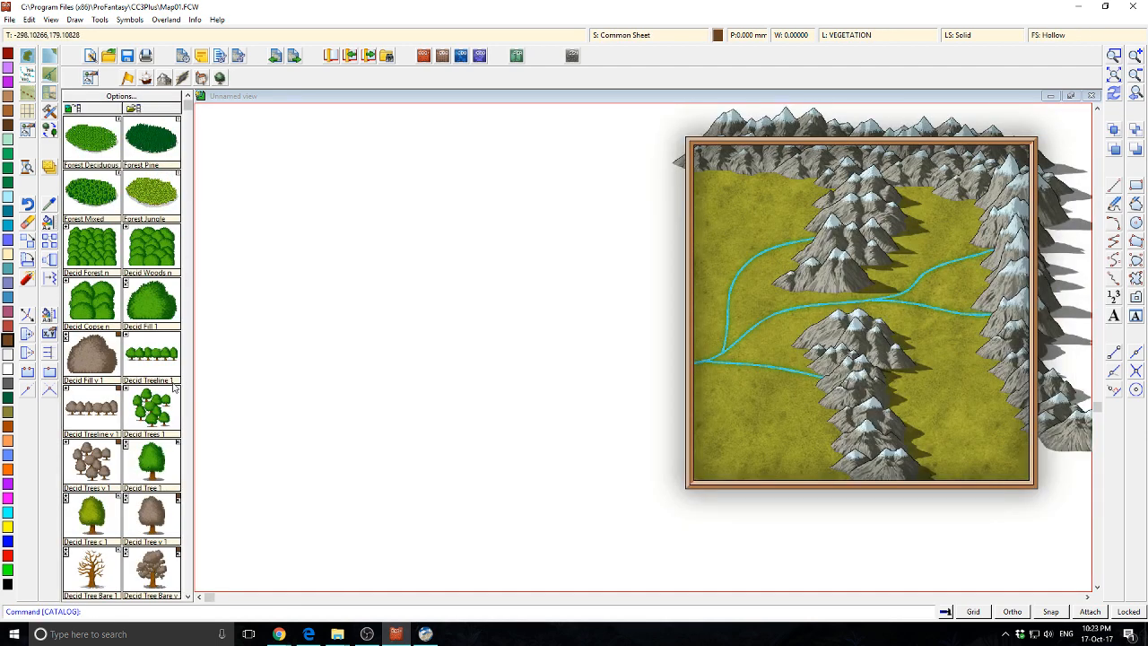
click(187, 596)
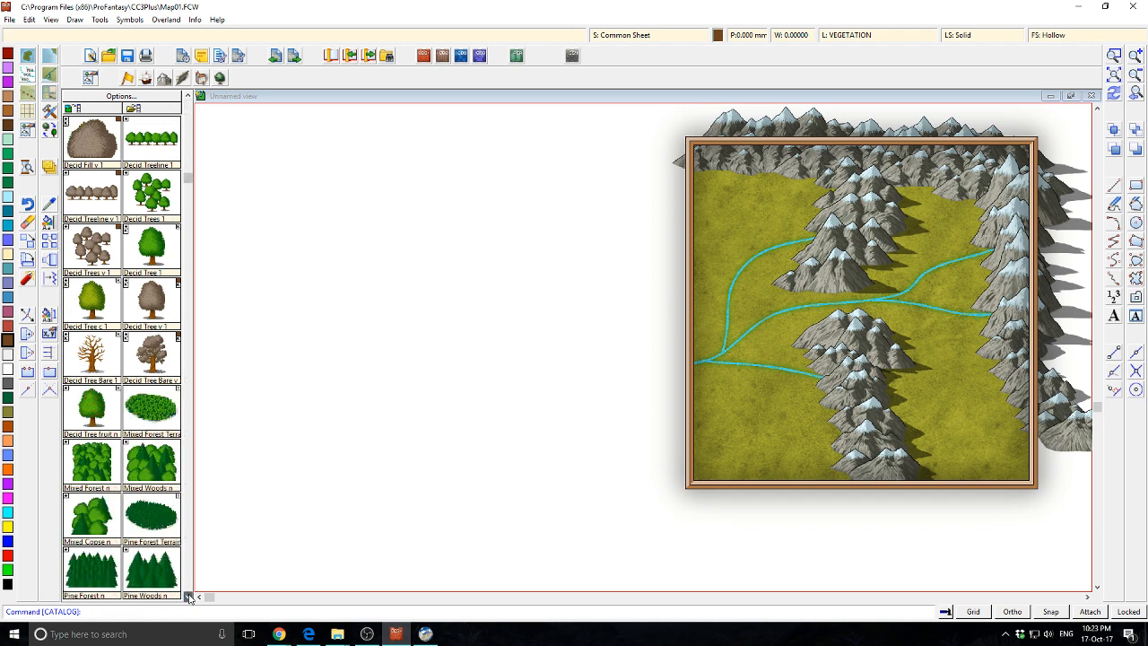
drag(187, 596, 188, 596)
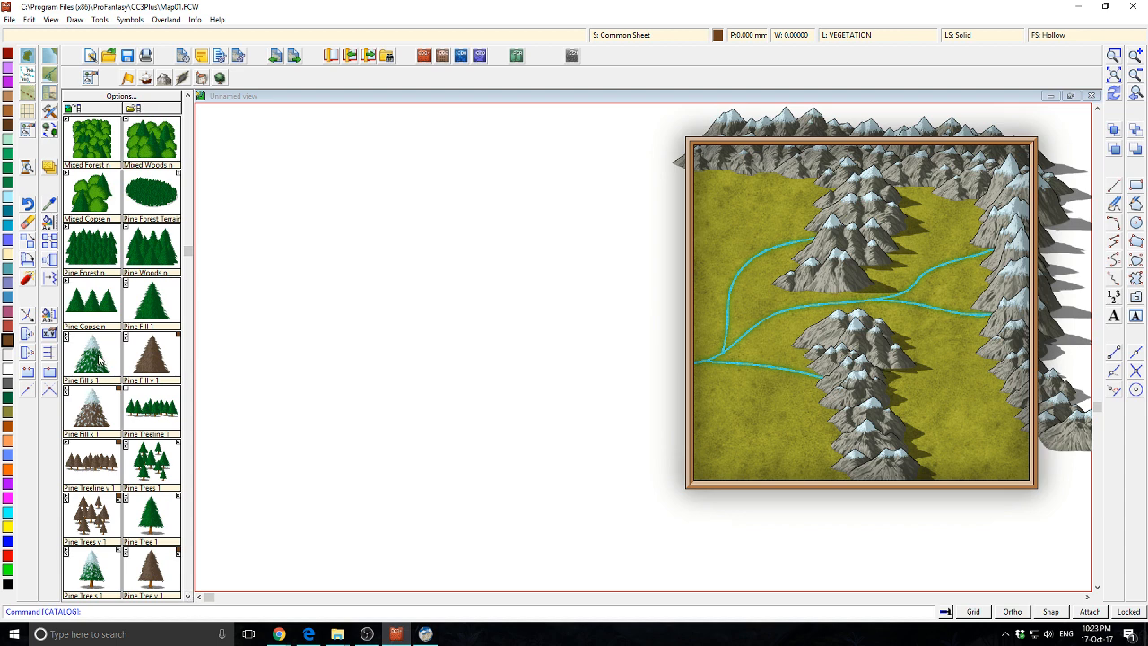
click(176, 462)
Place Pine Trees 1 clusters across the northeastern valley, between the central range and the eastern mountains, north of the river.
scroll(929, 244, up, 1)
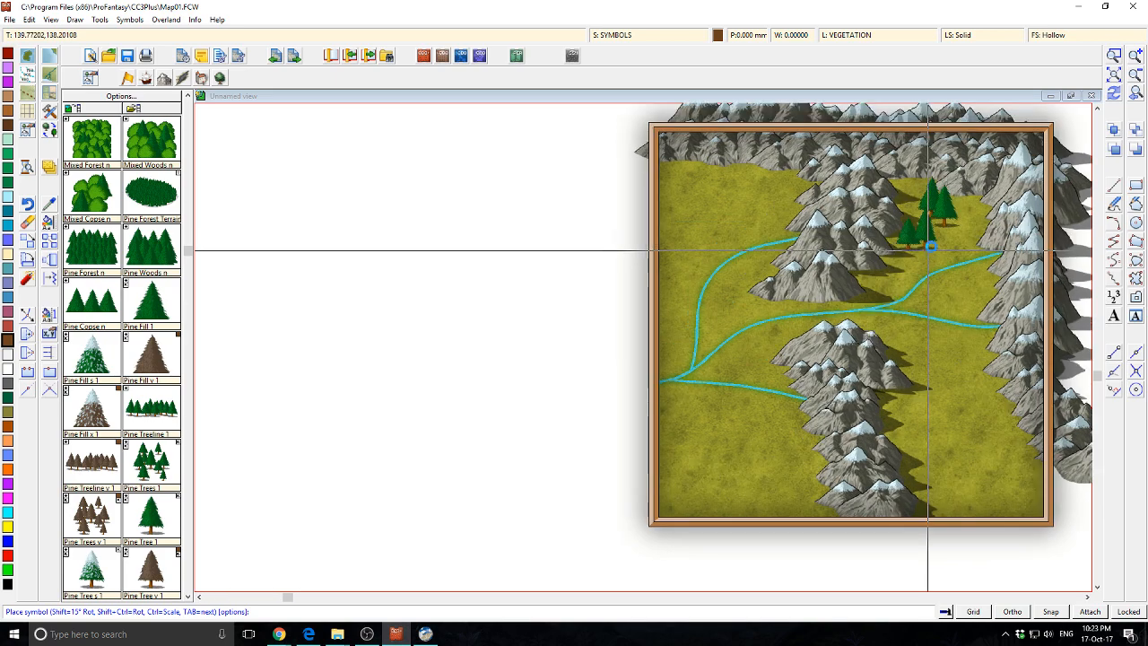
scroll(929, 243, up, 2)
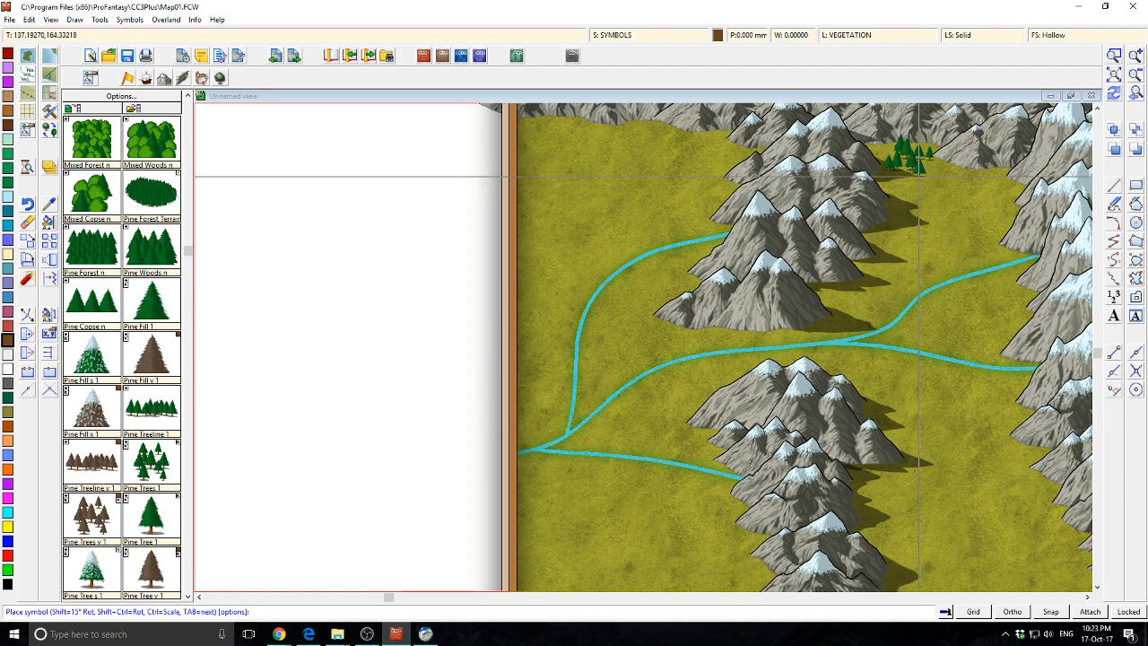
click(920, 177)
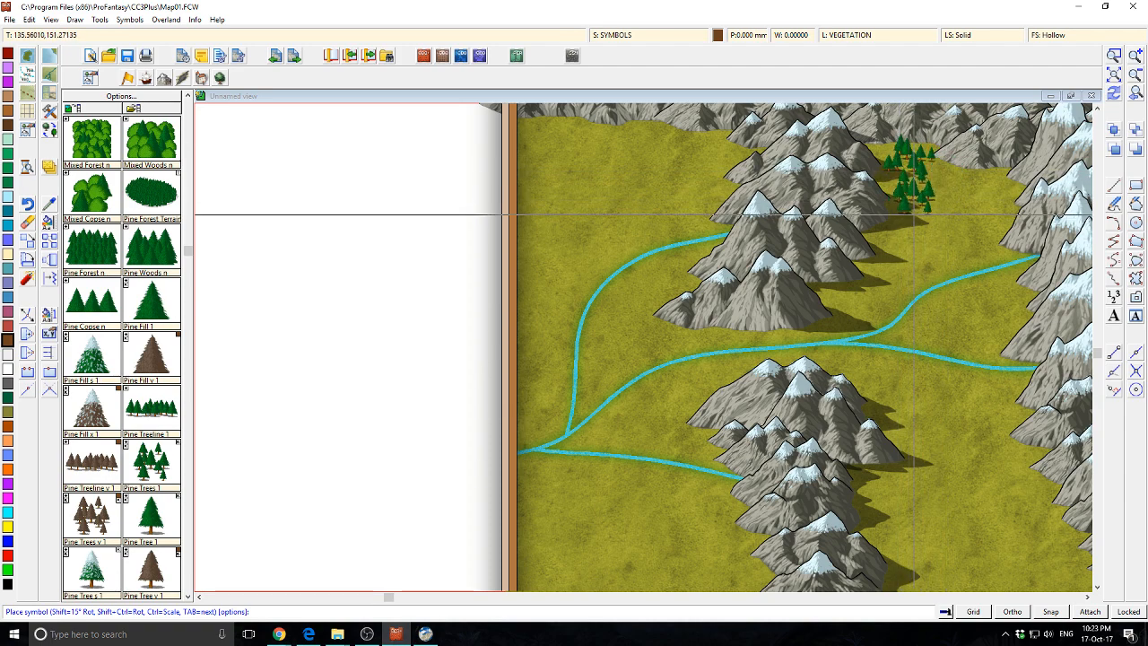
click(914, 214)
click(947, 195)
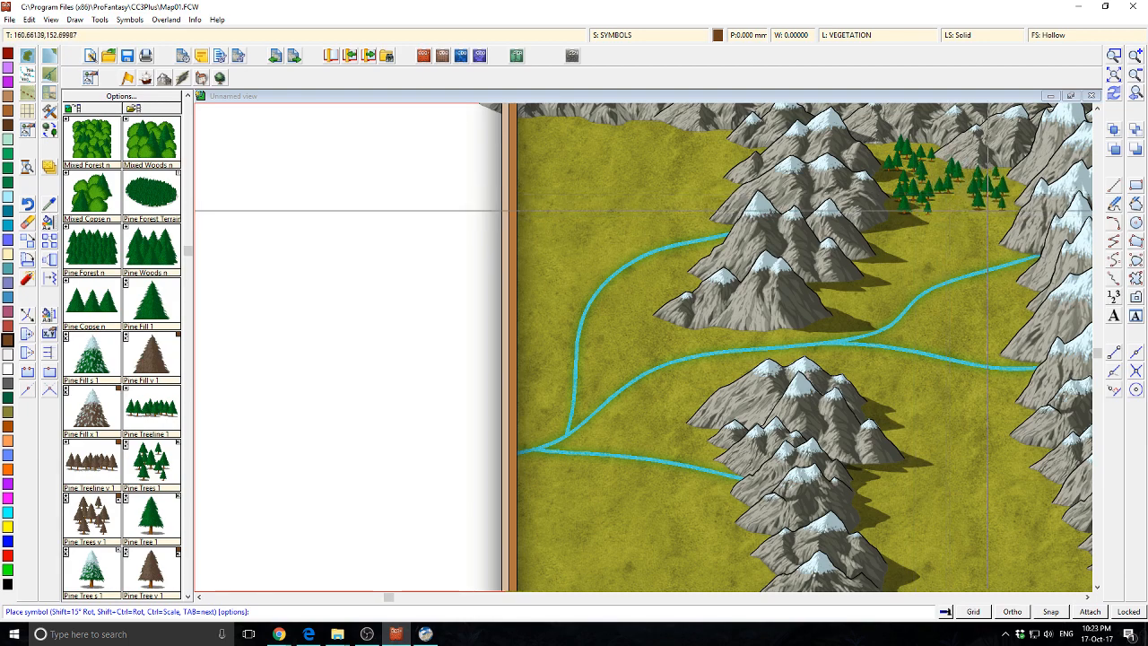
click(984, 209)
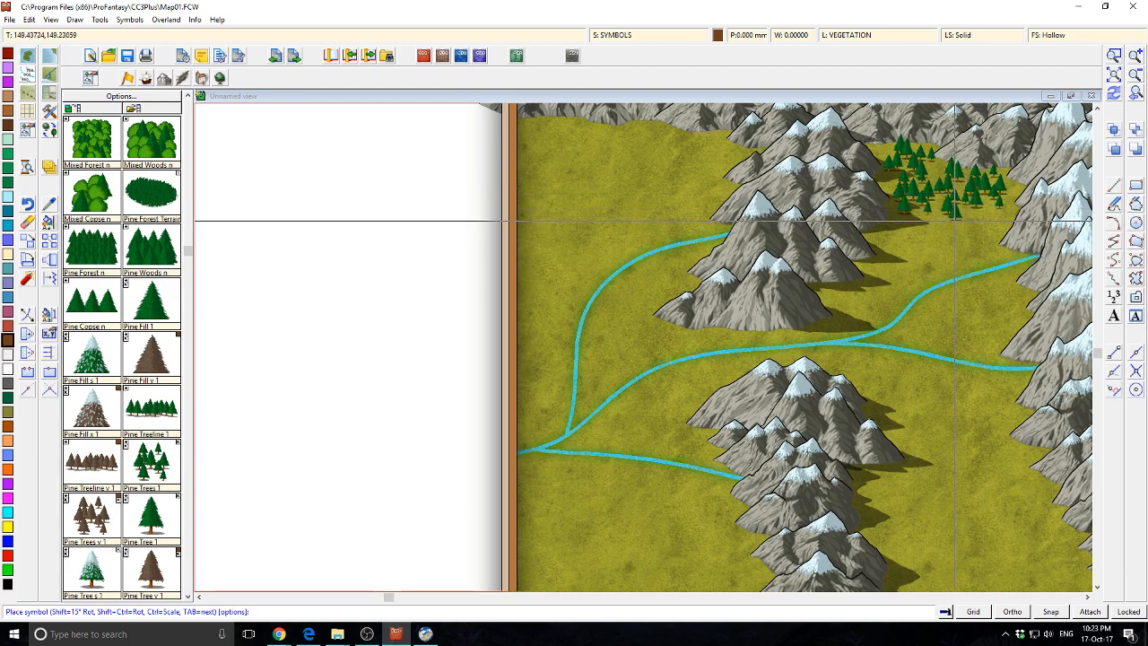
click(969, 258)
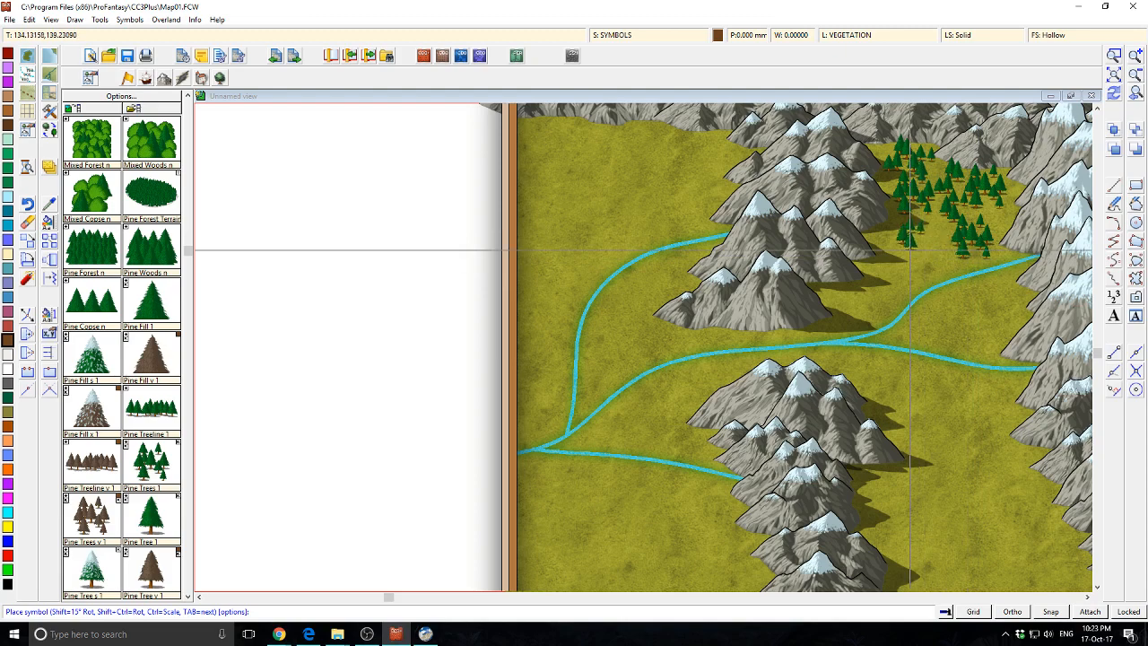
click(891, 248)
click(925, 248)
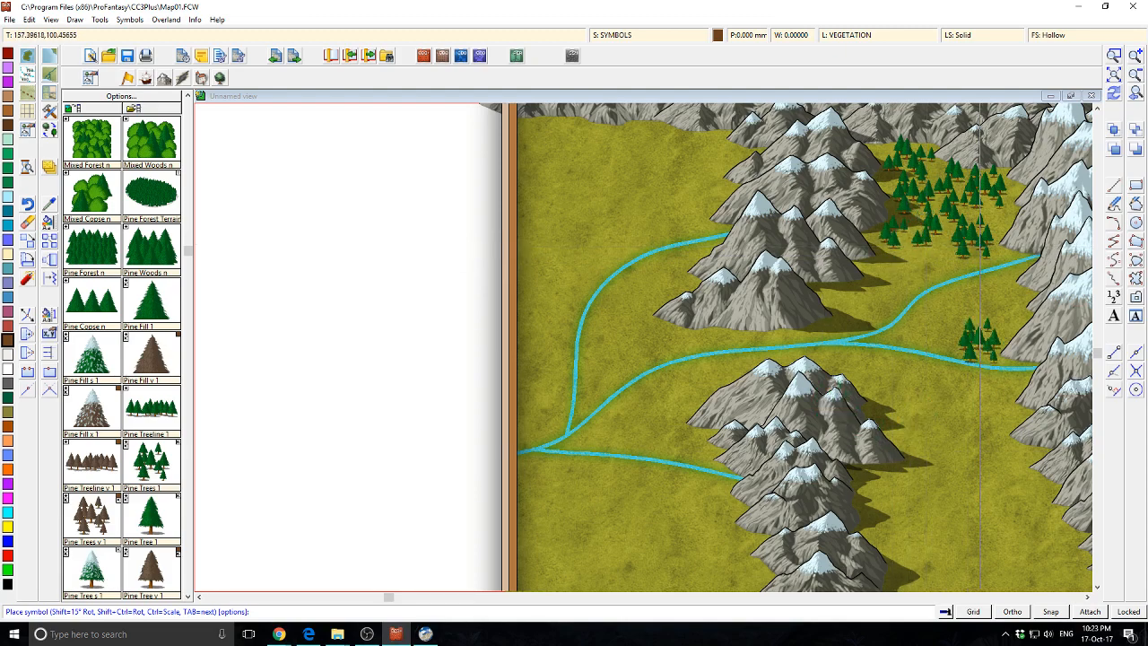
Place Pine Trees 1 clusters between the two eastern river branches and in the open valley south of them.
click(964, 328)
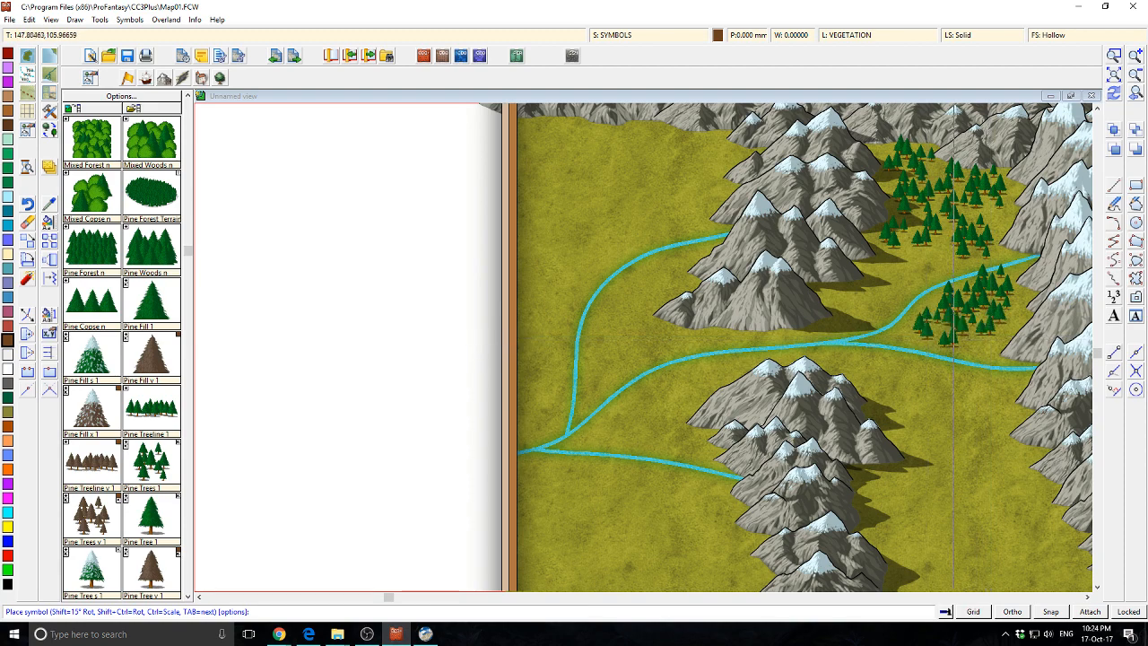
click(950, 350)
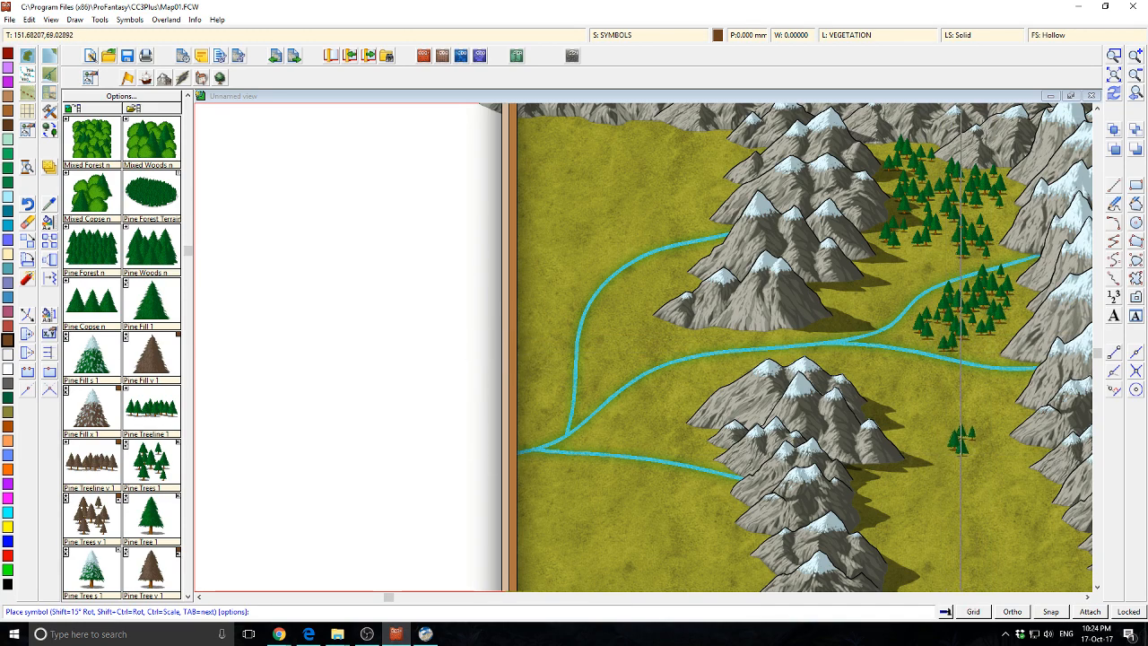
click(970, 447)
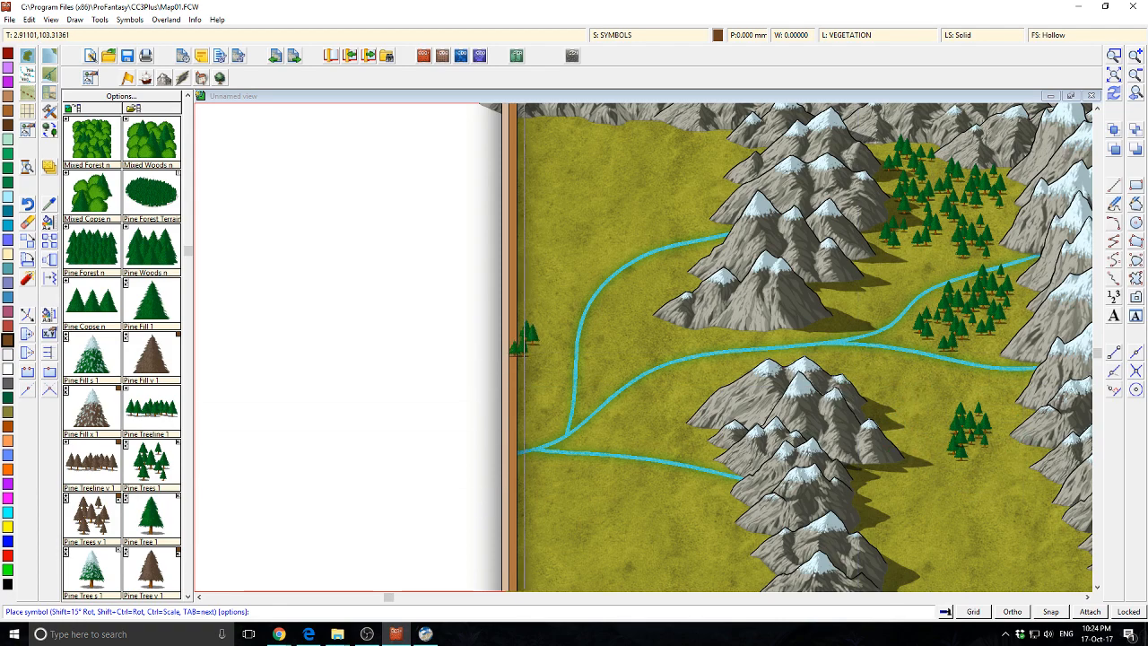
right_click(516, 355)
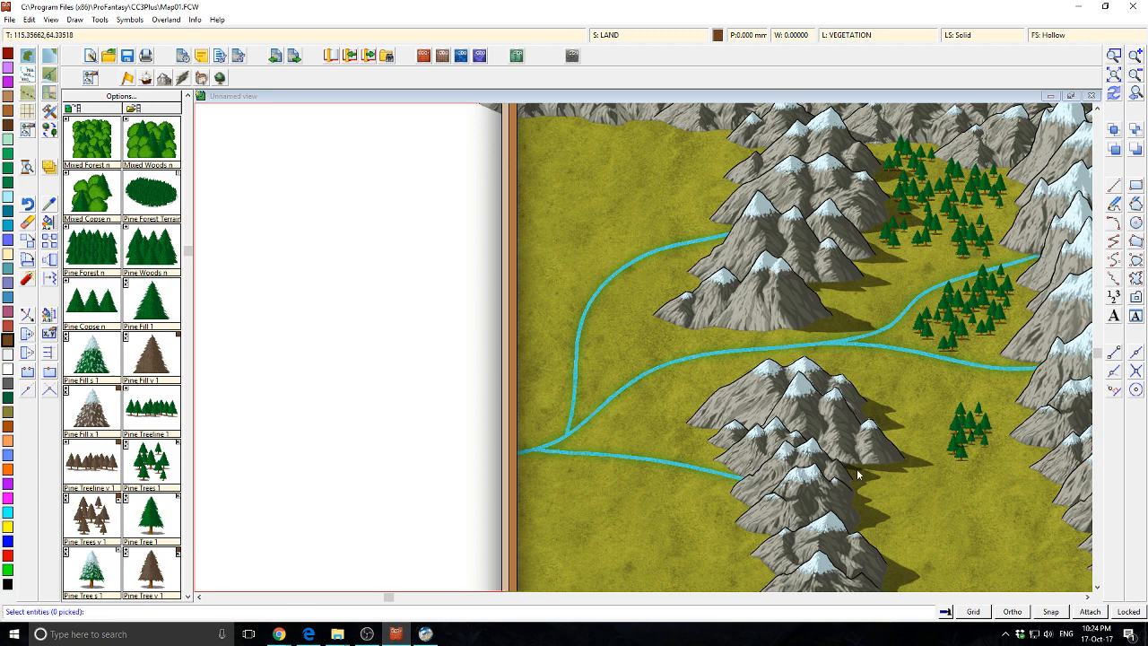
click(935, 398)
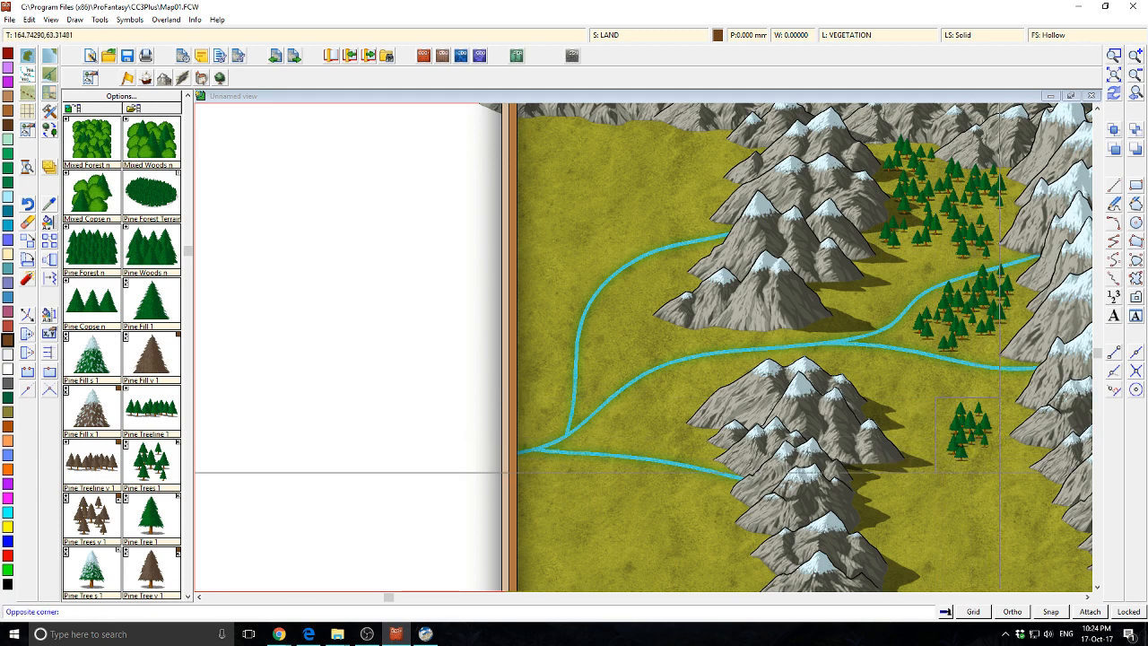
click(997, 472)
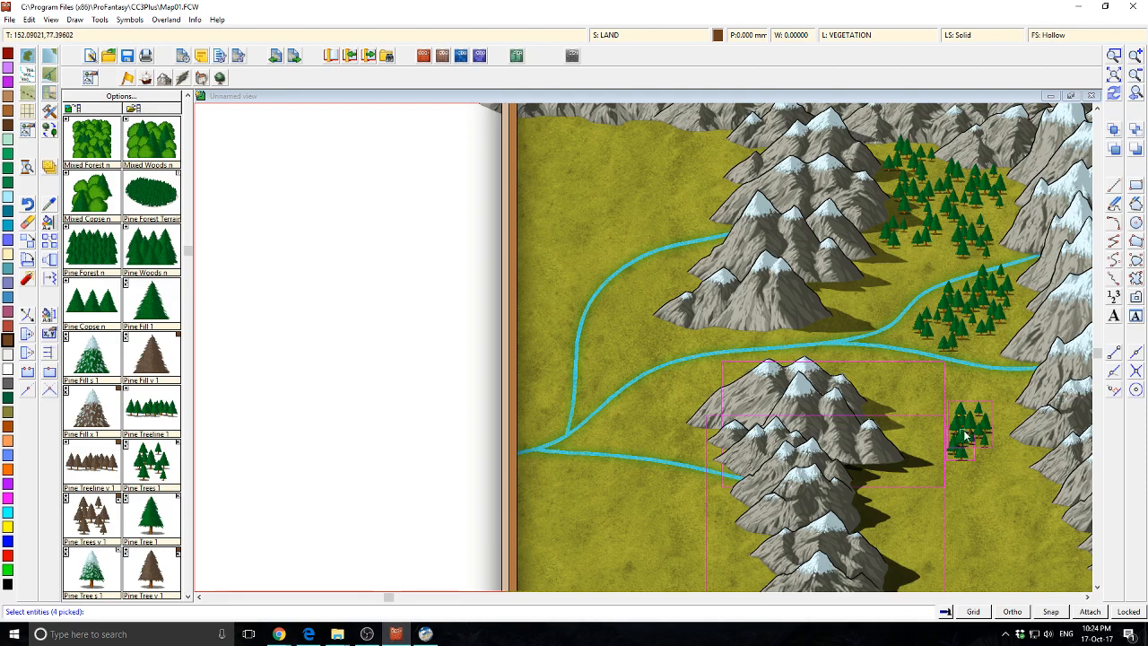
right_click(964, 482)
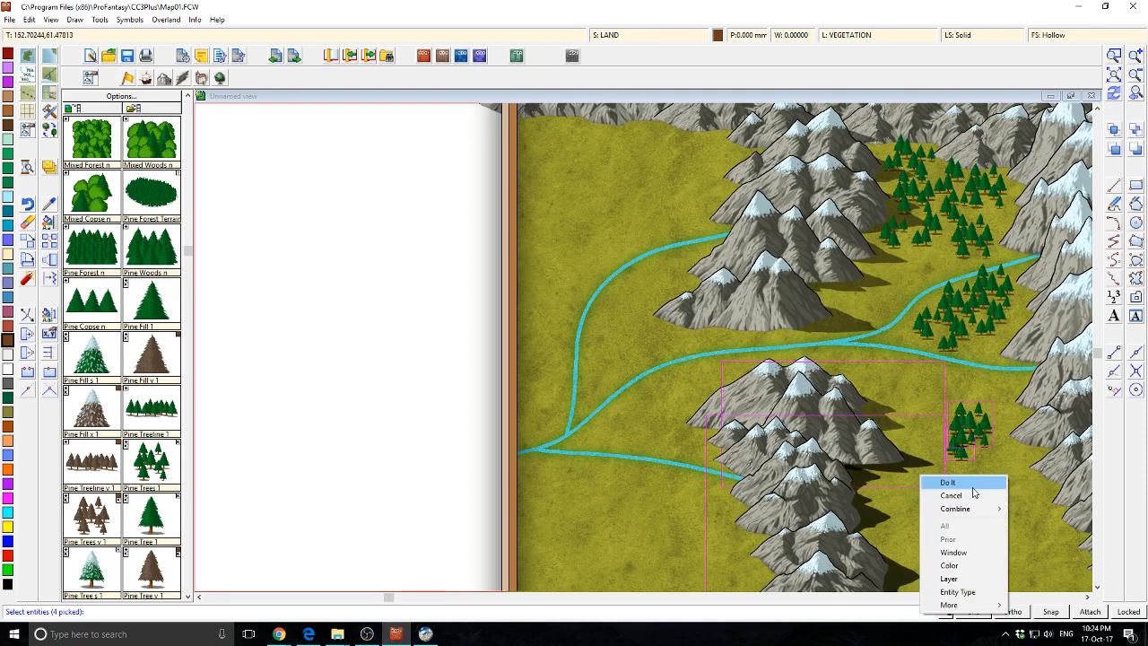
click(970, 494)
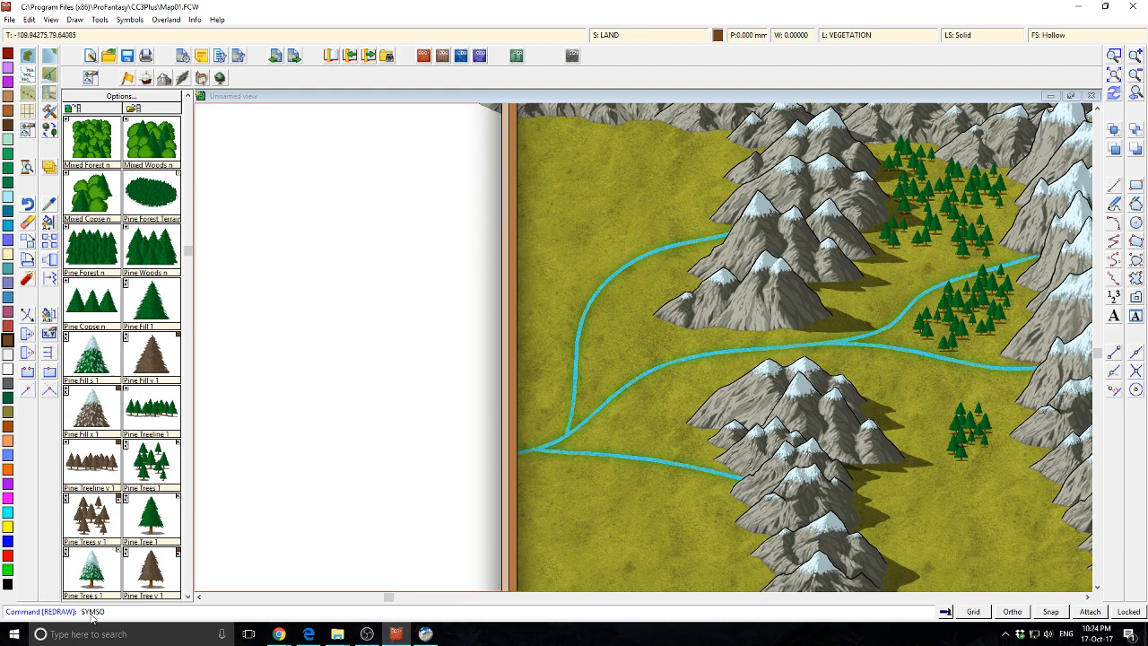
click(992, 403)
click(960, 446)
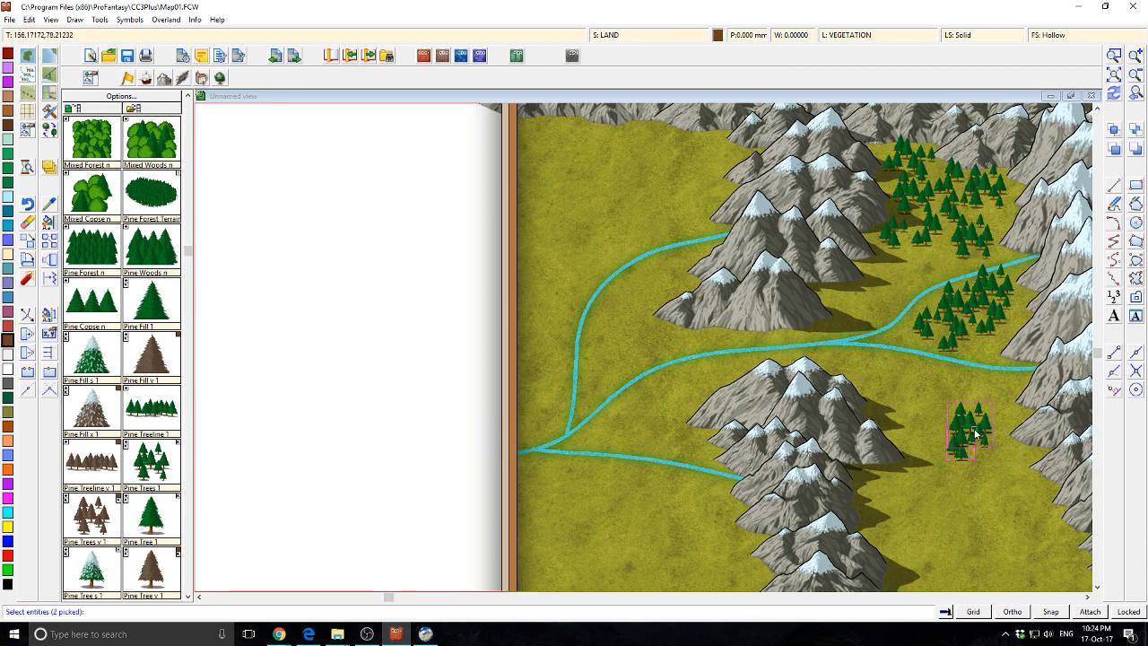
right_click(976, 434)
click(978, 439)
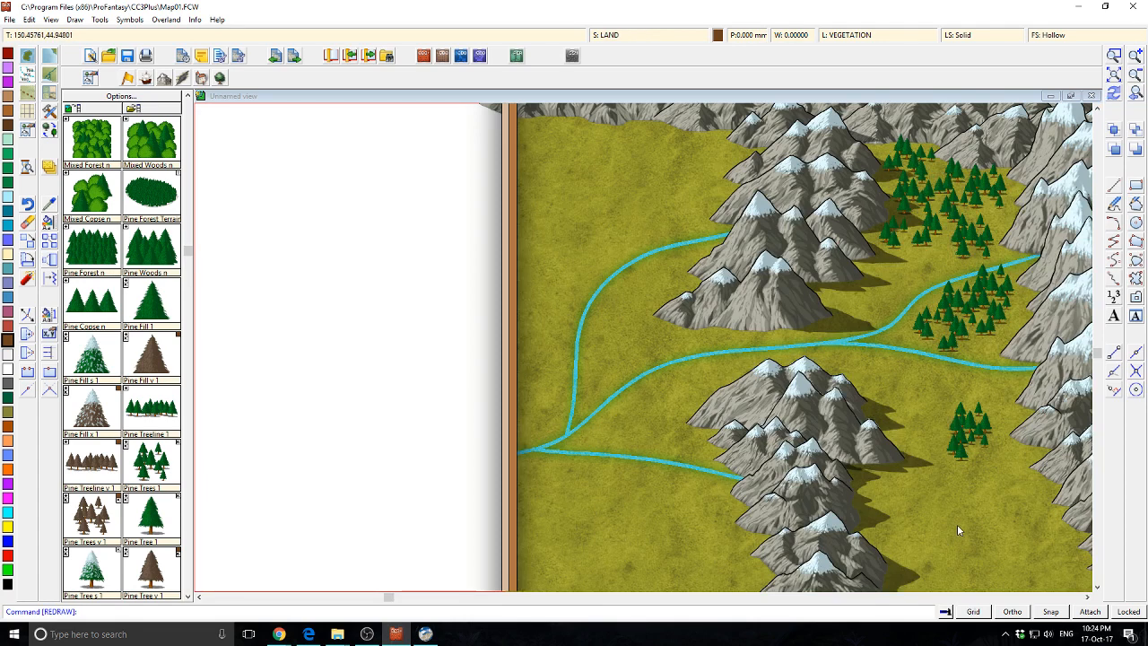
scroll(973, 468, up, 1)
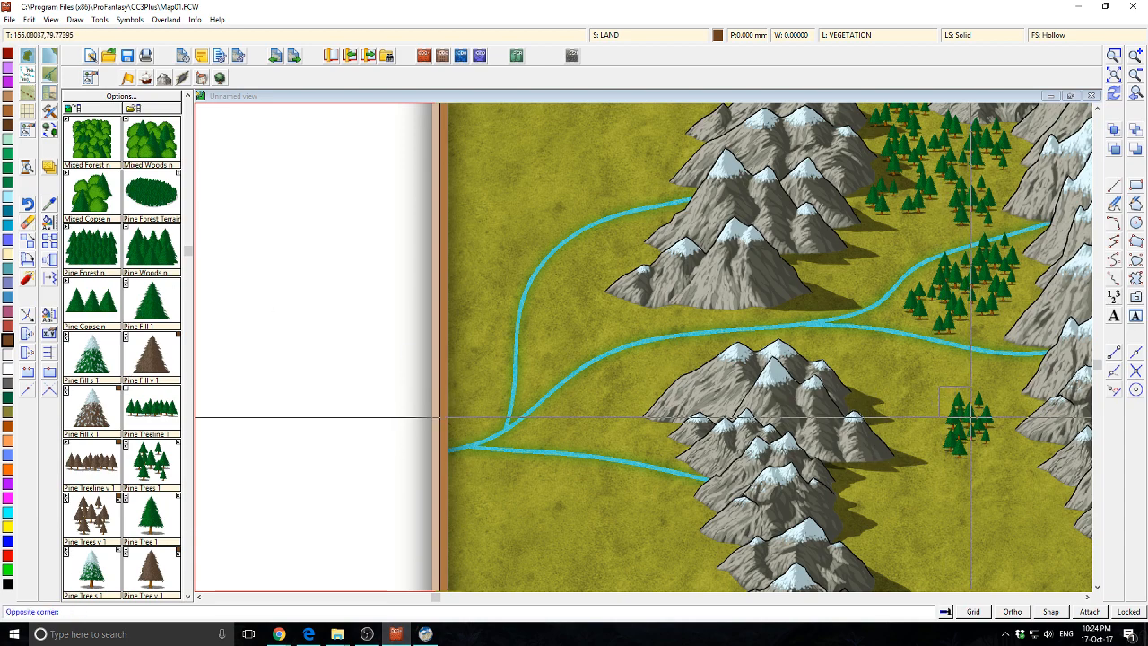
click(980, 437)
right_click(963, 468)
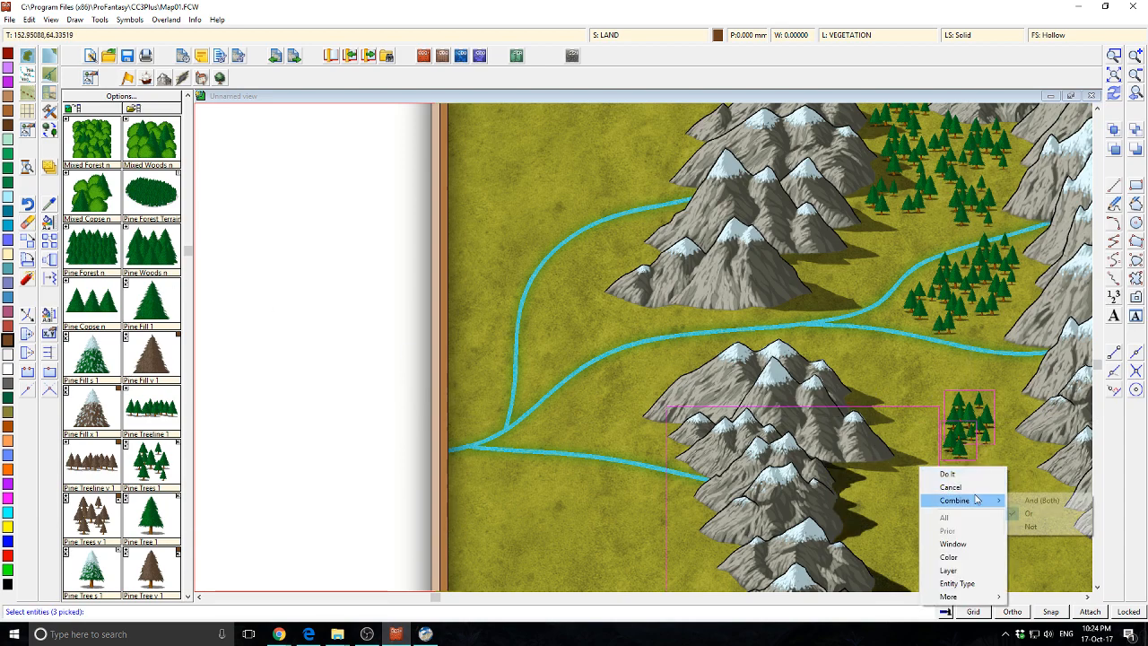
click(976, 490)
right_click(975, 491)
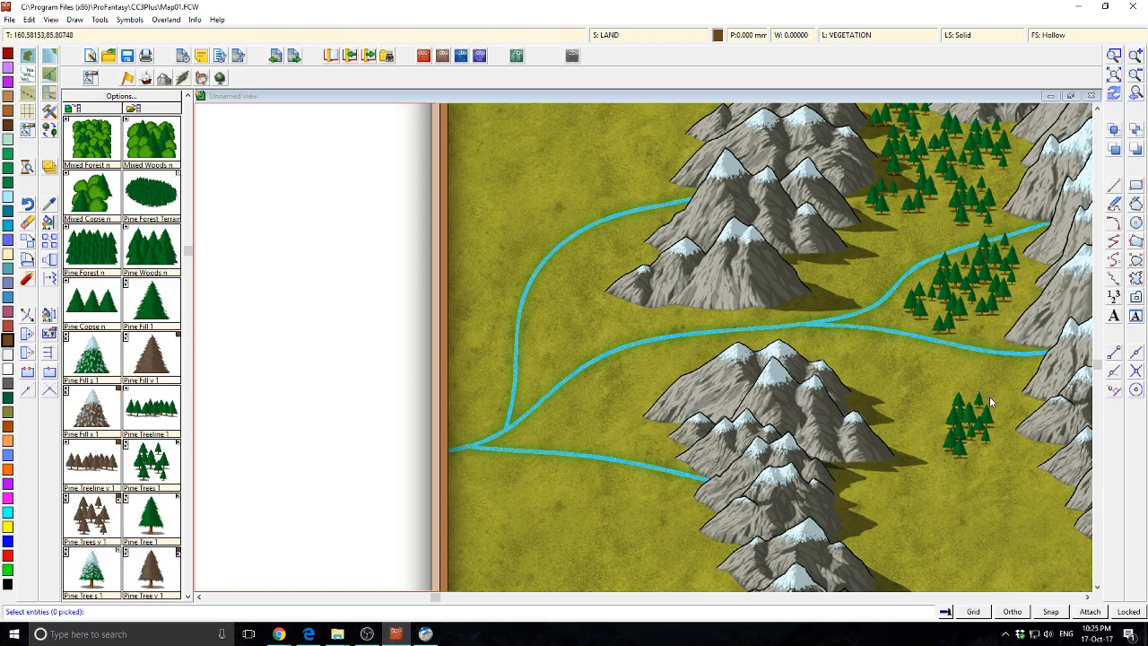
Erase the isolated pine tree cluster south of the eastern river branches.
click(966, 420)
right_click(917, 429)
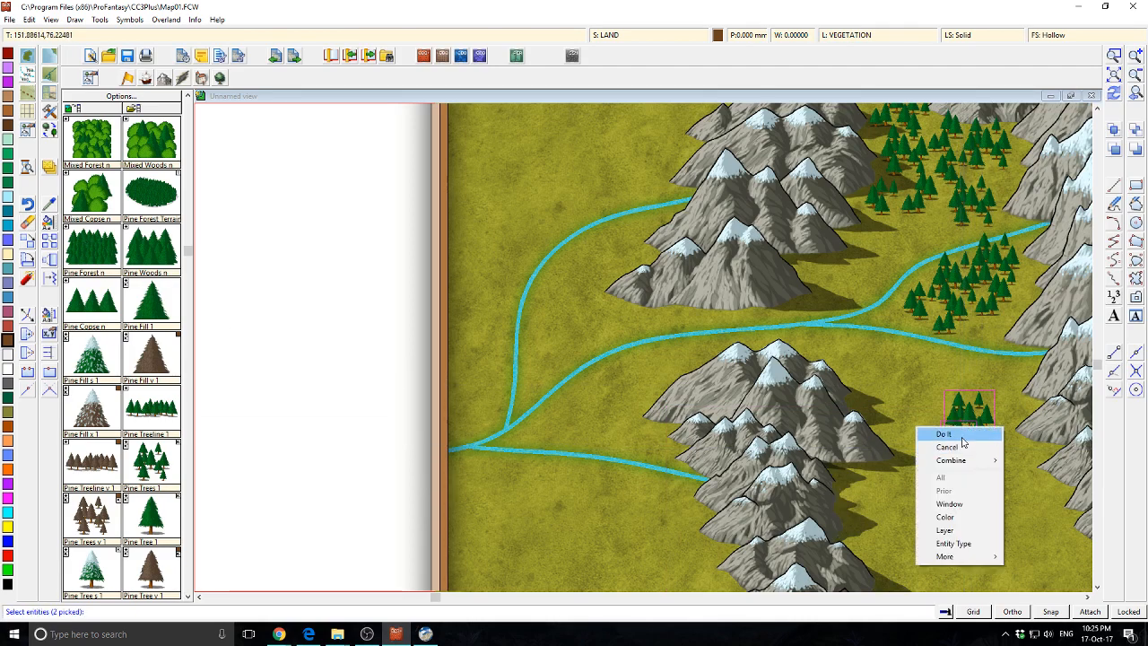
click(944, 434)
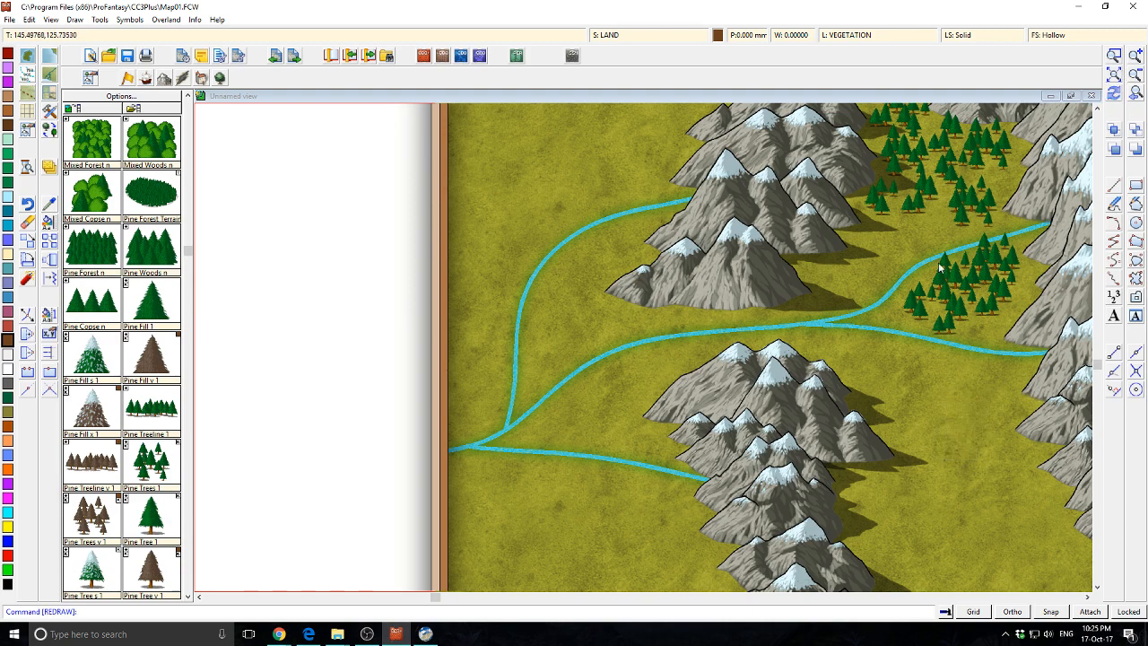
Add Pine Trees 1 clusters at the eastern foot of the northern central range and south of the river beside the eastern mountains.
click(150, 475)
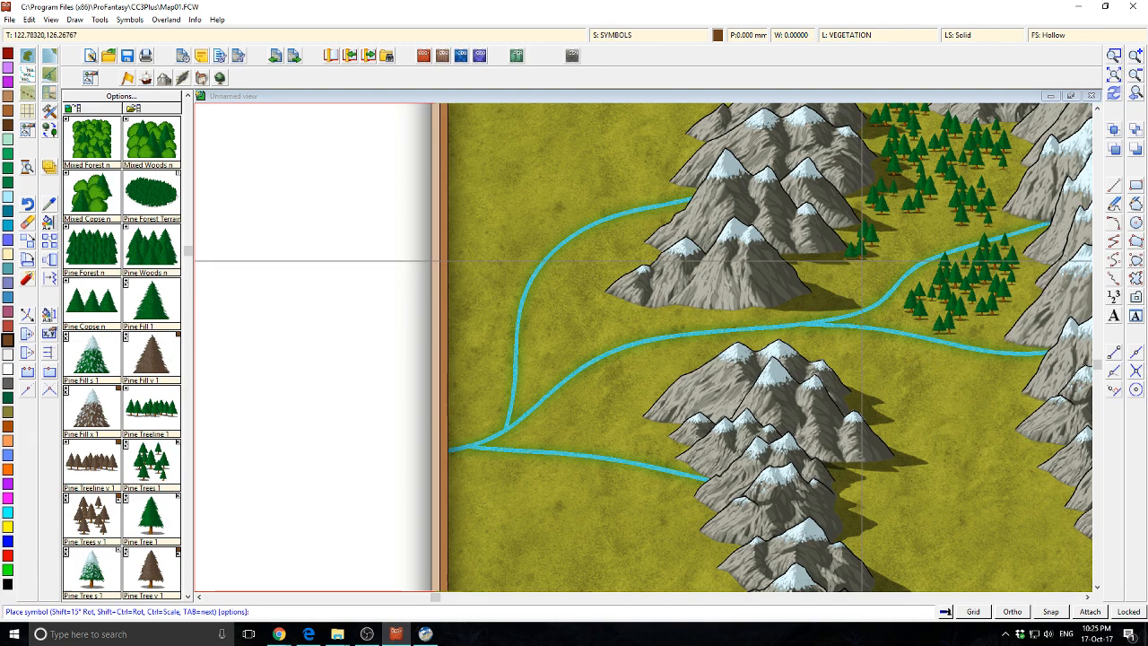
click(862, 261)
click(822, 284)
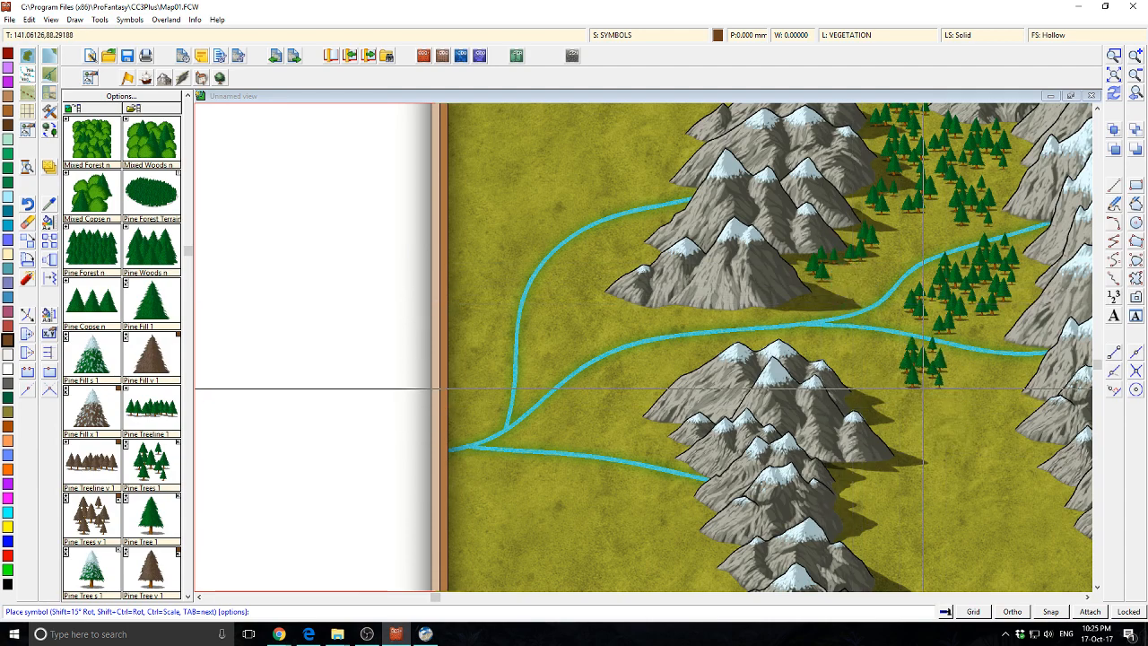
click(997, 402)
Scatter Pine Trees 1 clusters through the southeastern valley, along both mountain feet, in the middle and near the southeast corner.
drag(937, 512, 882, 388)
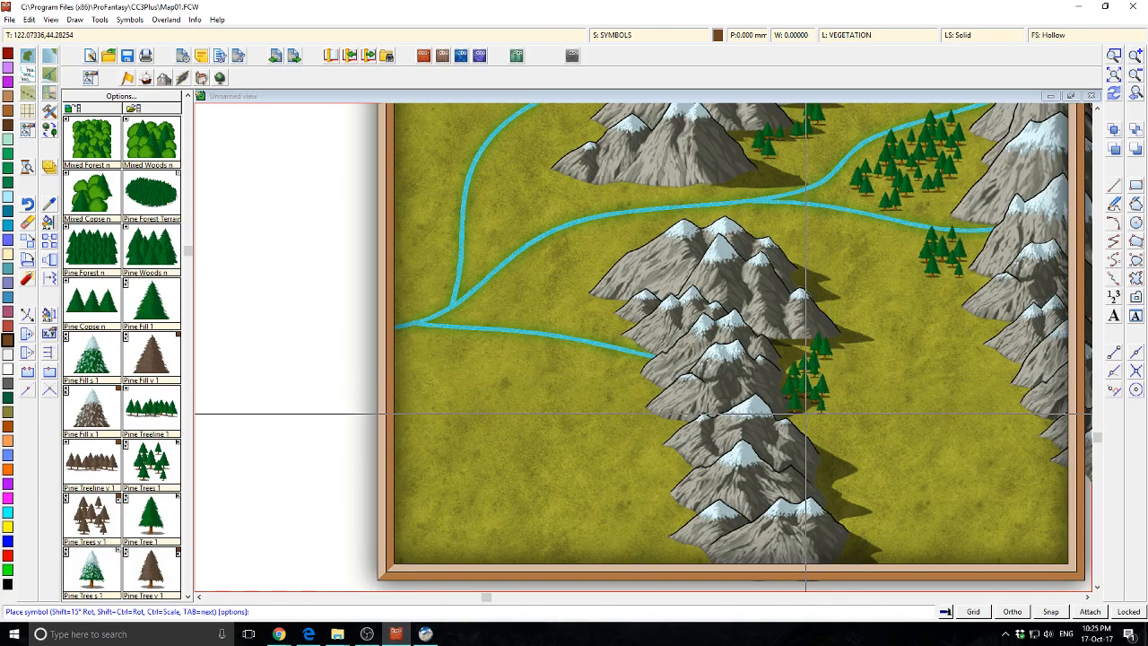
click(820, 421)
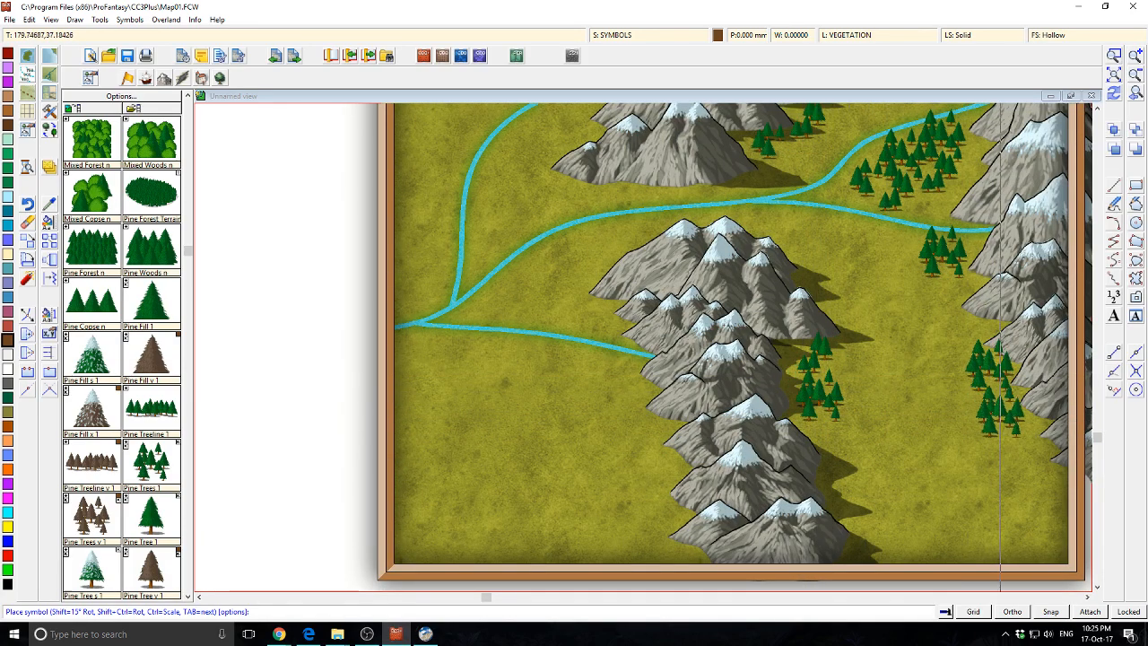
click(998, 434)
click(912, 350)
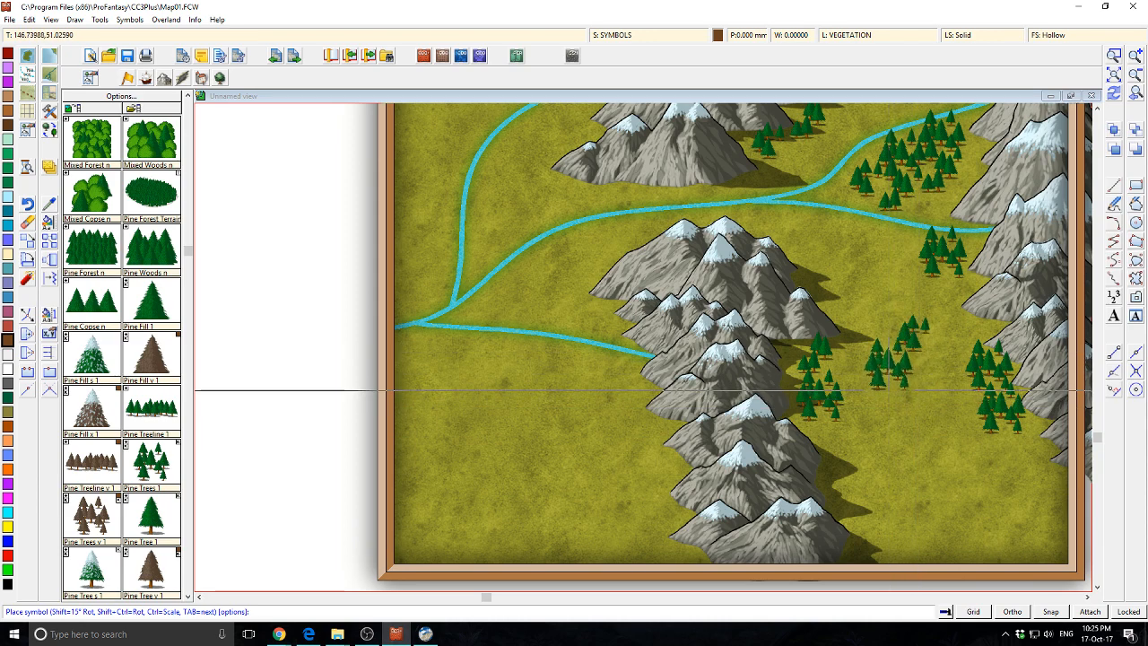
click(892, 390)
click(896, 426)
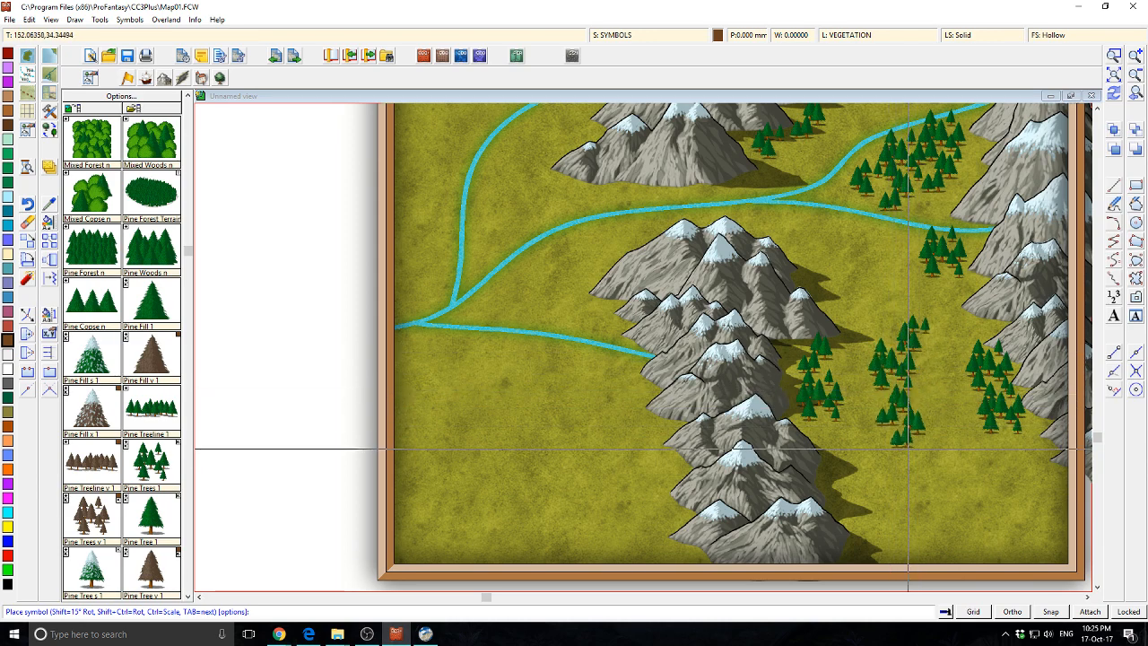
click(1036, 518)
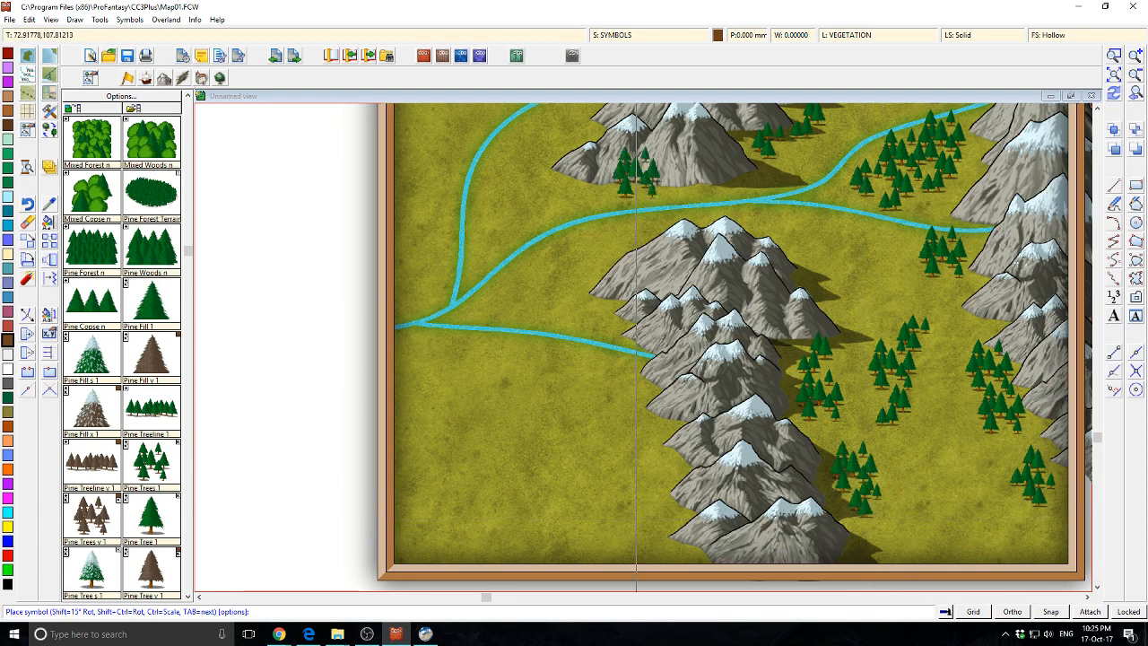
Load the structures symbol catalog and place a Hut Village stockade south of the northeastern pine forest, near the upper river branch.
click(184, 79)
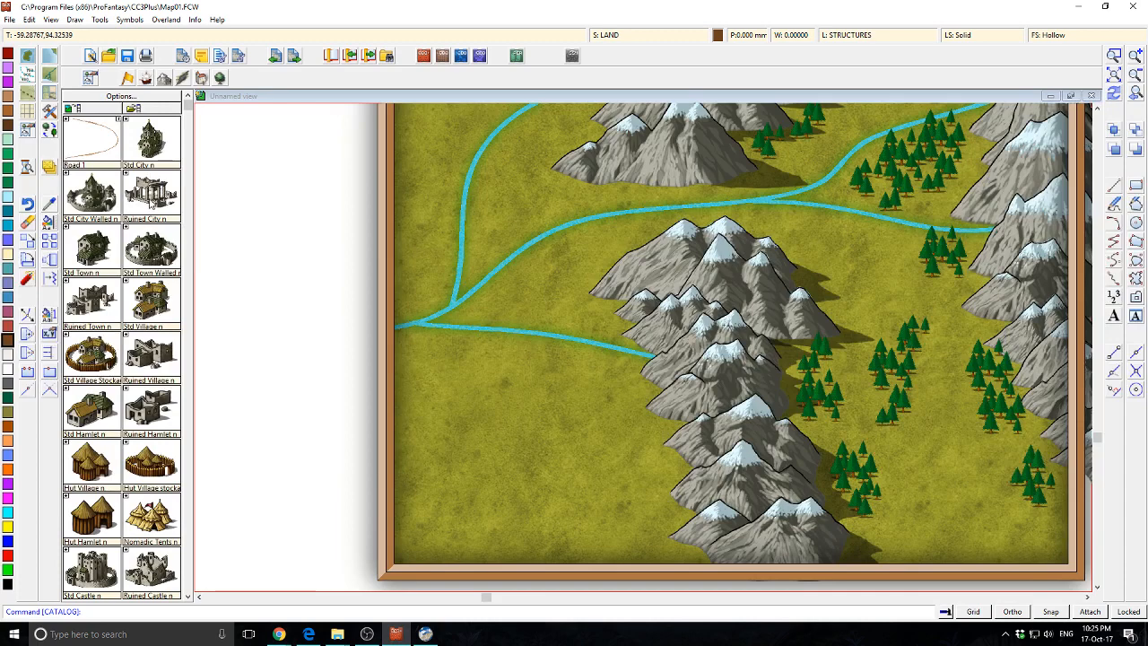
click(142, 468)
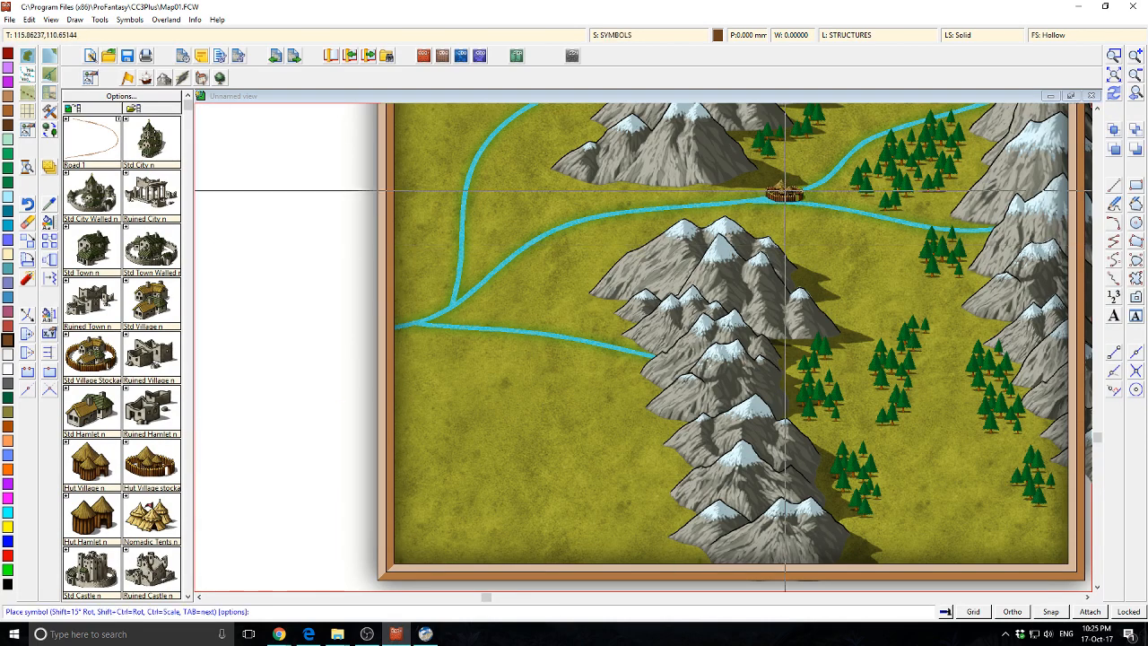
scroll(784, 339, up, 3)
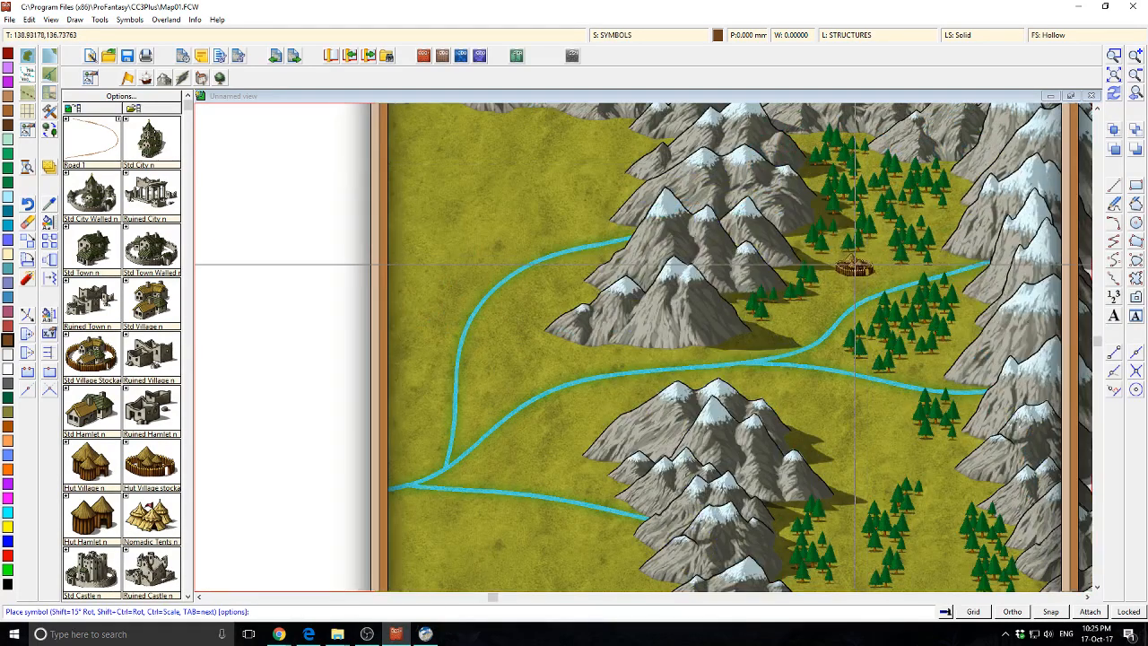
scroll(769, 248, down, 2)
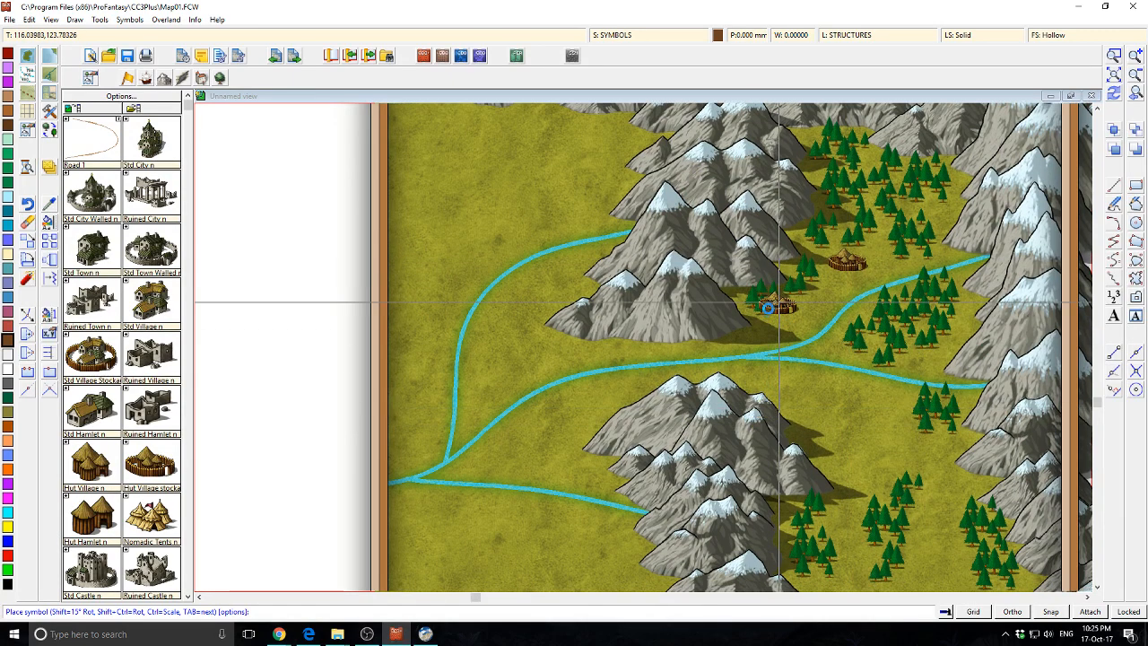
Choose the Small Henge symbol and place it between the pine clusters in the far southeastern valley.
scroll(733, 264, down, 1)
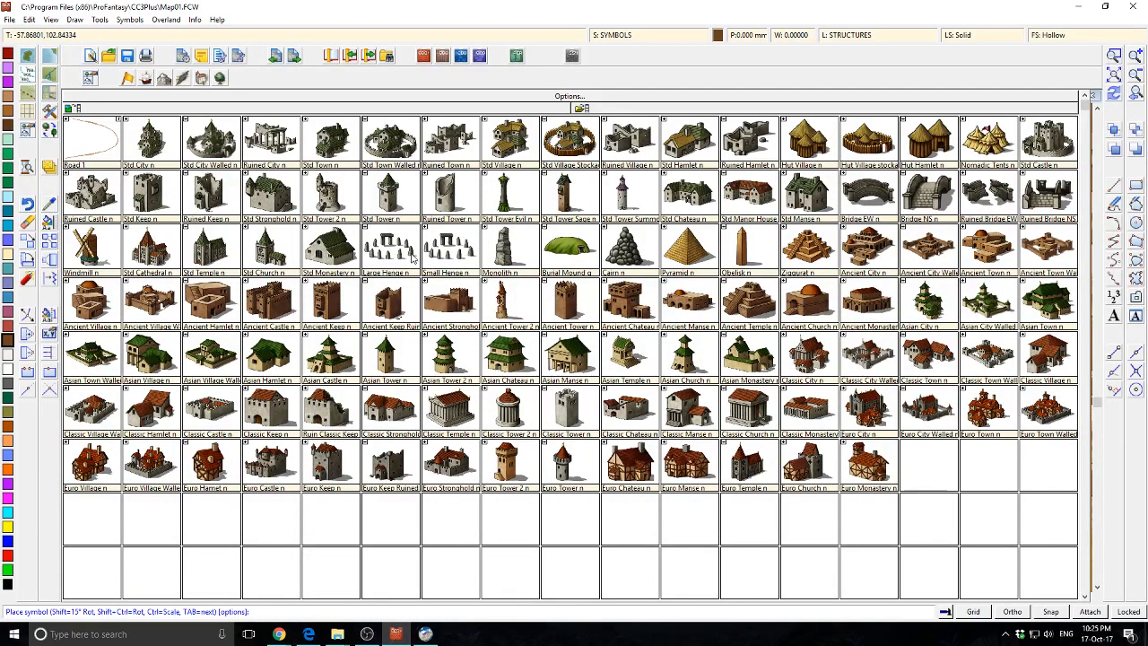
click(449, 253)
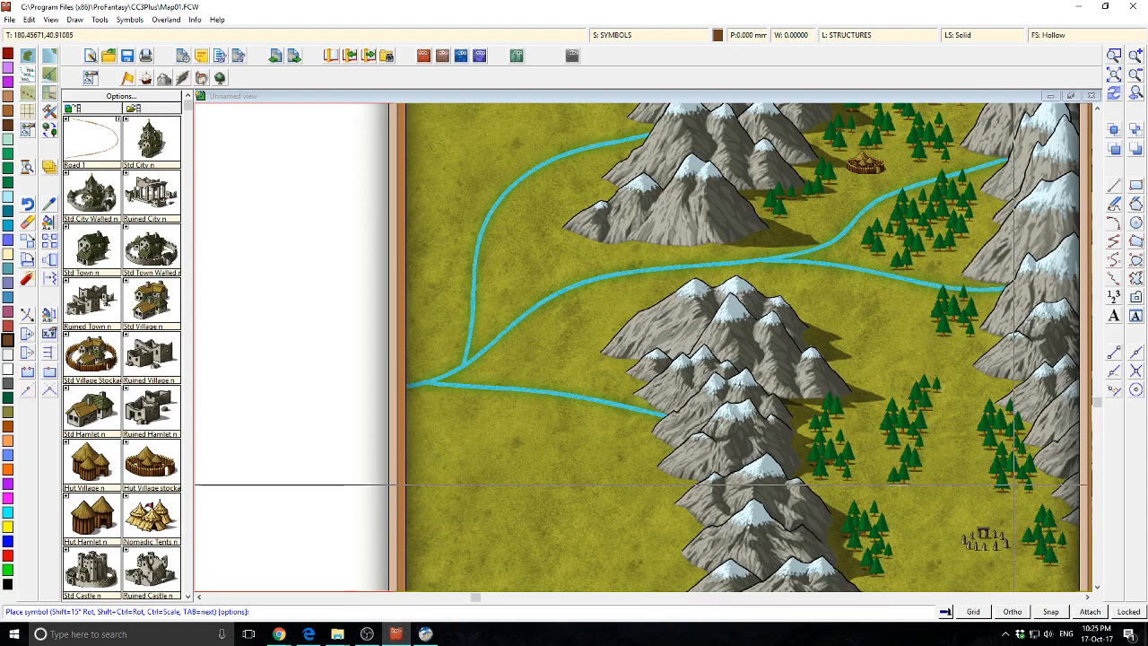
Place the henge beside the southeastern pine clusters, plus a scaled-down Bridge EW symbol across the northwestern river tributary.
click(983, 538)
click(997, 507)
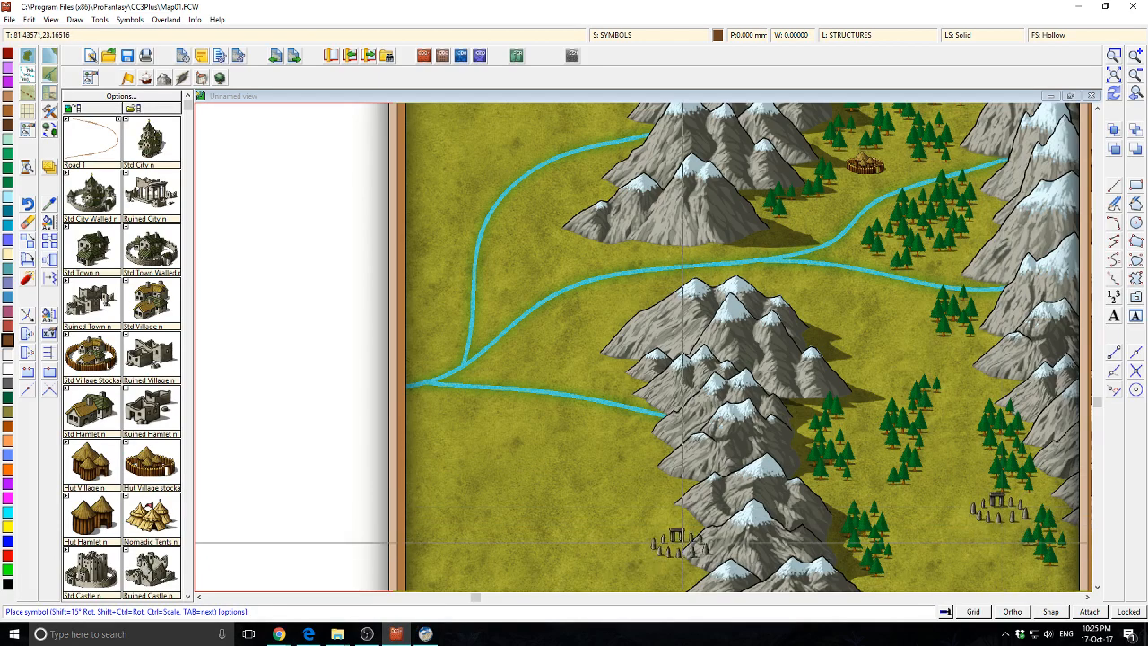
right_click(177, 251)
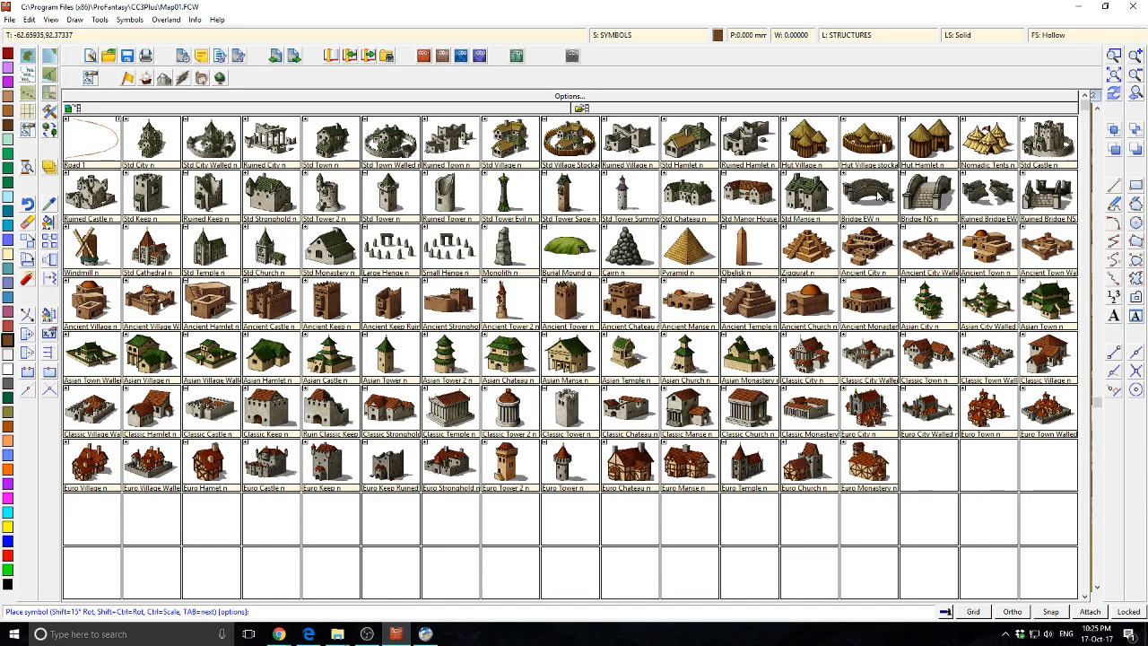
click(874, 197)
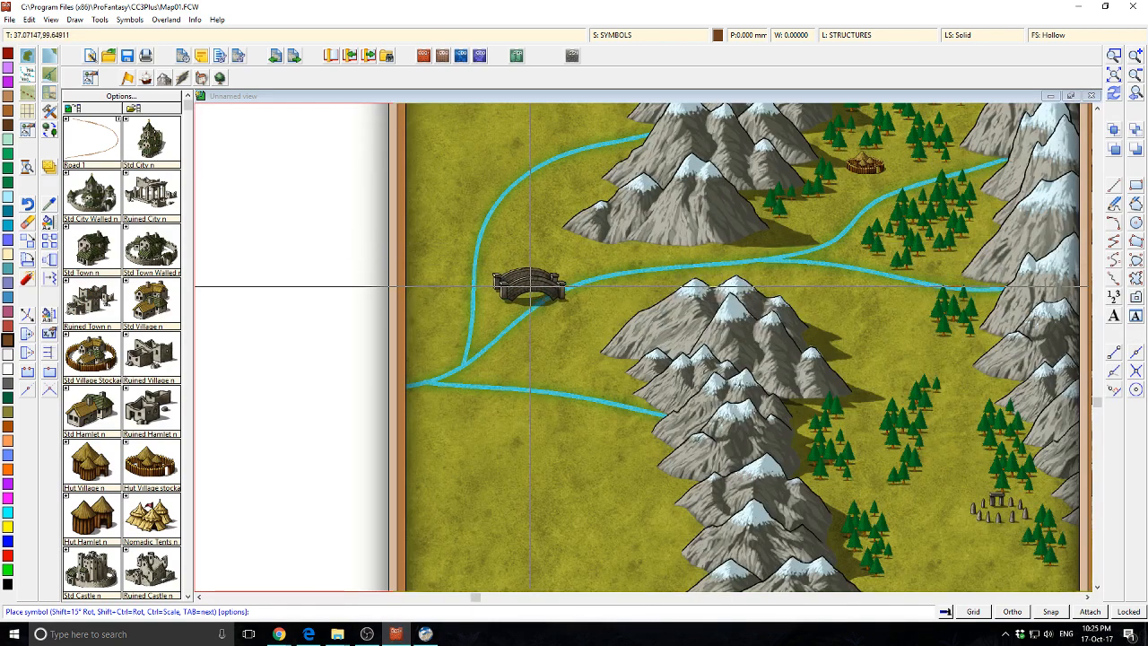
key(ctrl)
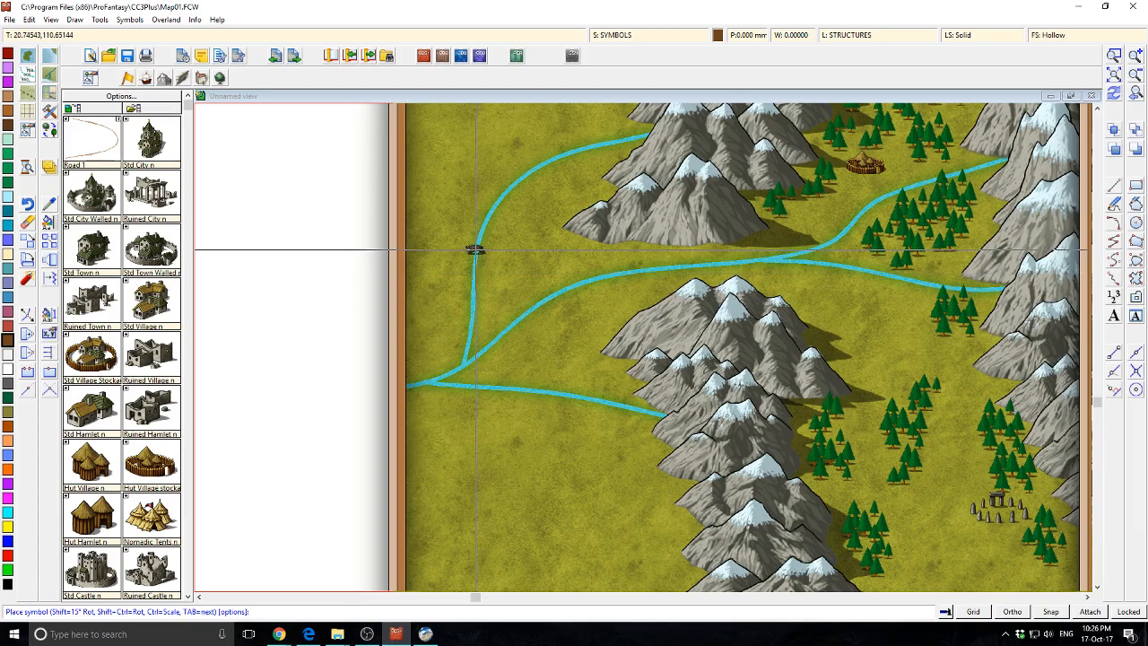
click(473, 258)
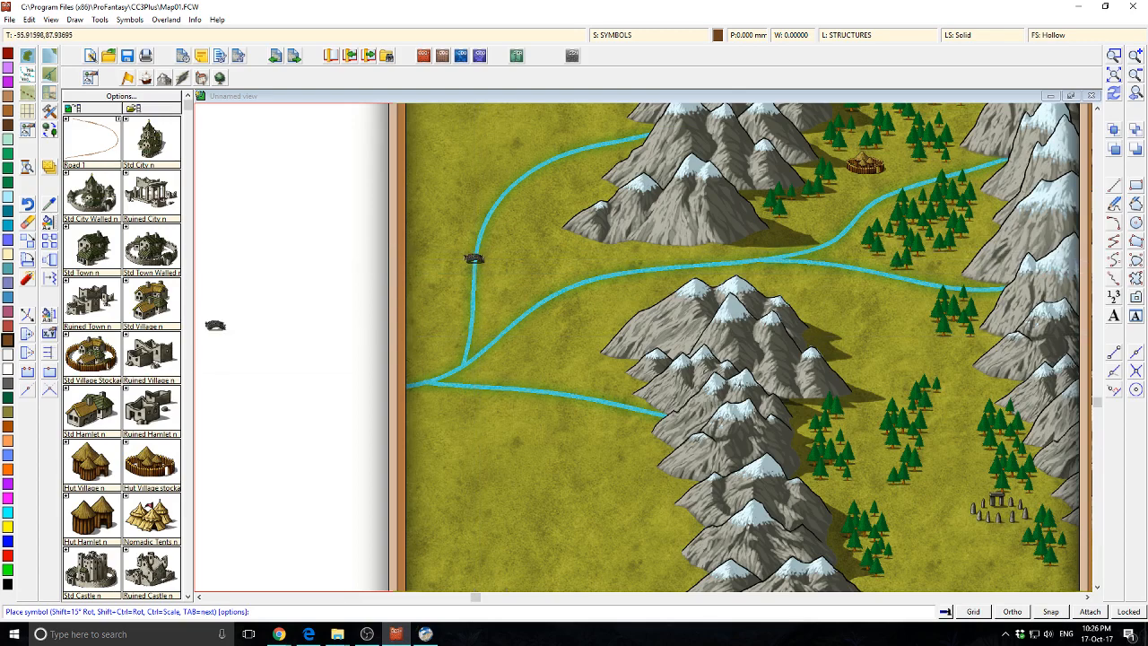
Choose the Euro Town symbol and place an overlapping cluster of towns just east of the bridge.
right_click(106, 301)
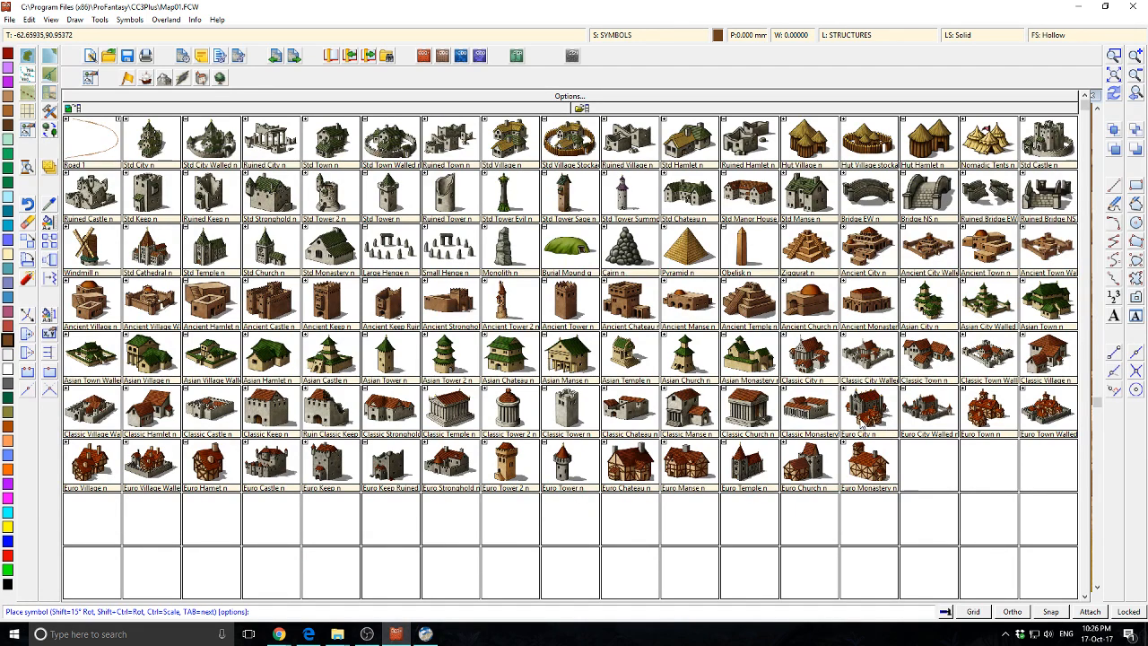
click(987, 409)
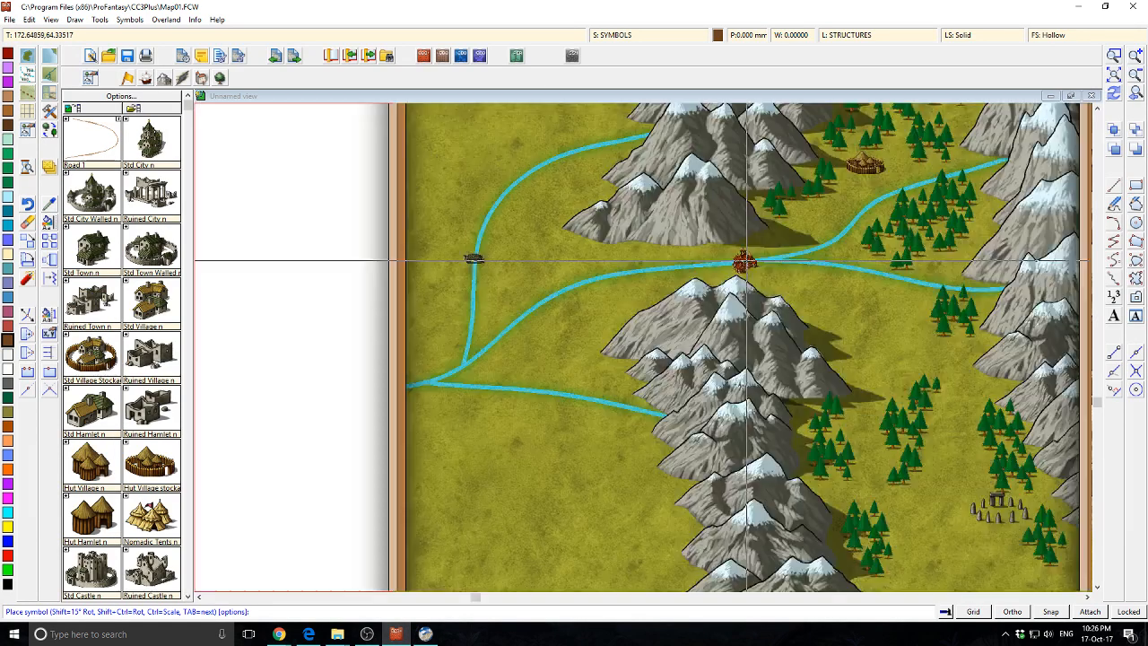
click(858, 170)
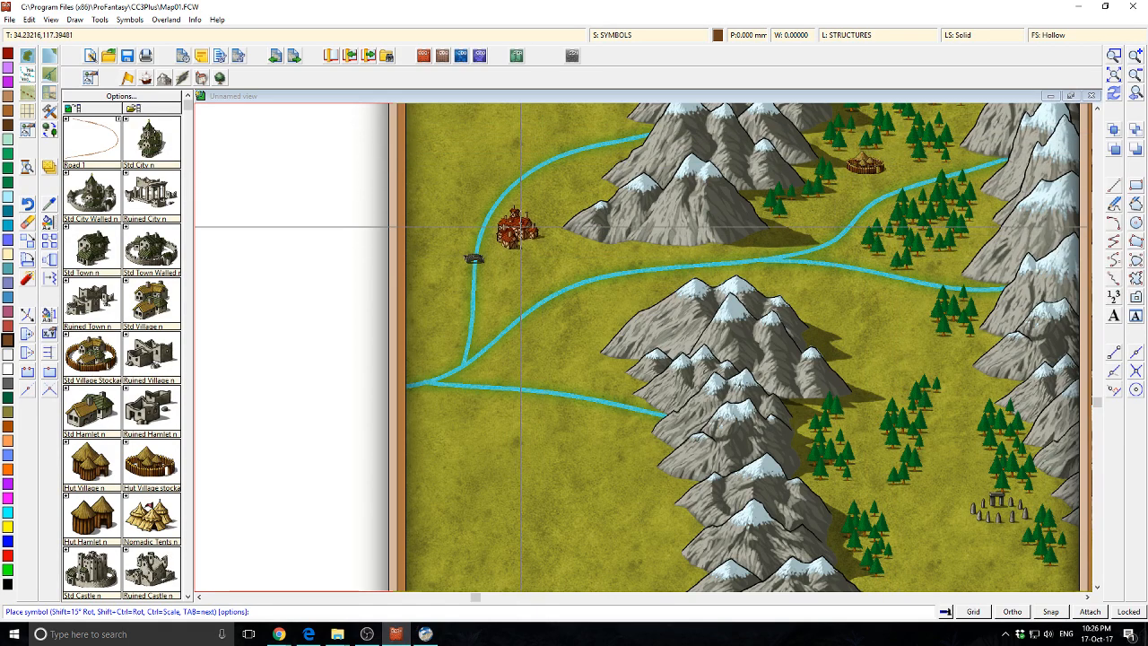
click(519, 225)
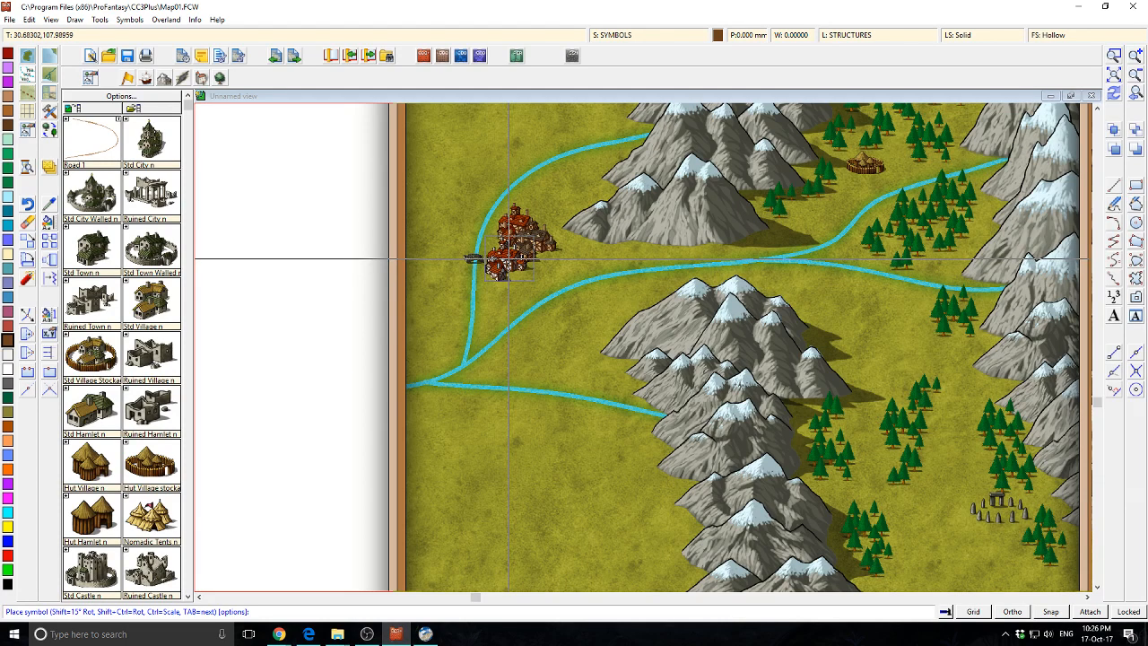
click(509, 260)
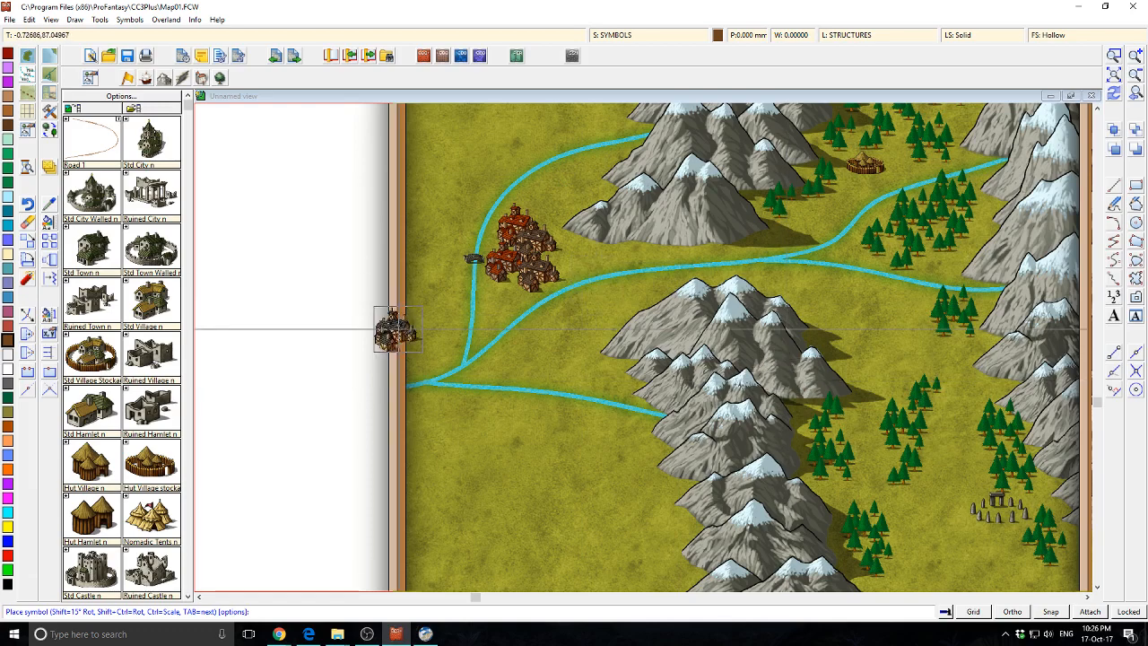
Load the natural features symbol catalog and place two Chasm NE SW symbols on the northwestern plain, north of the river bend.
click(183, 78)
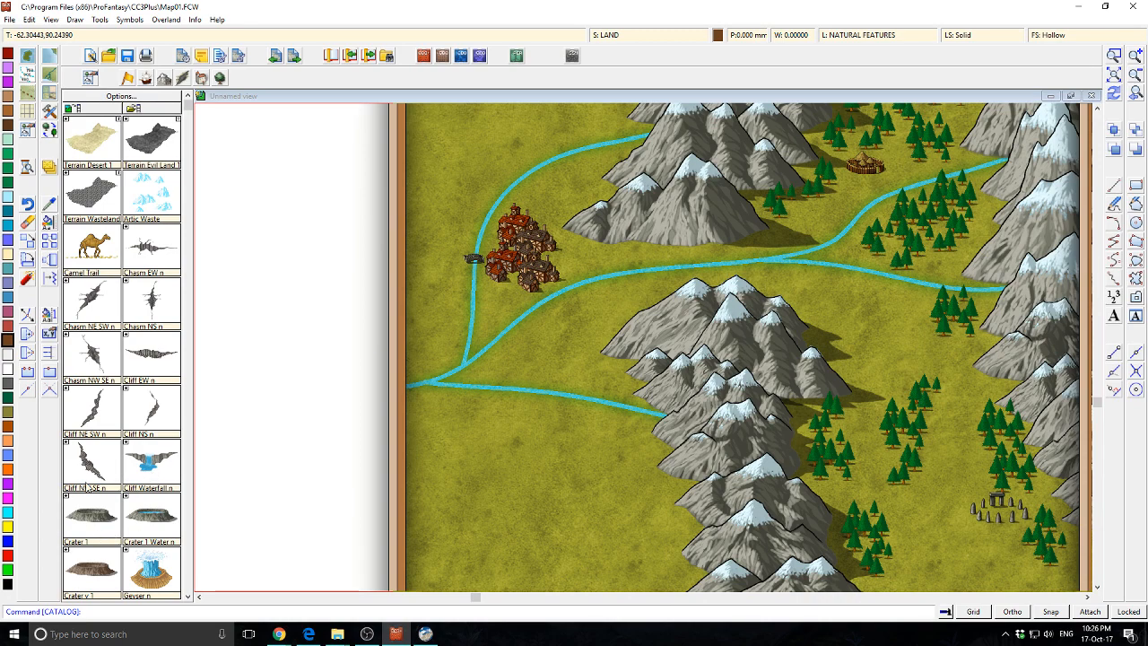
click(87, 420)
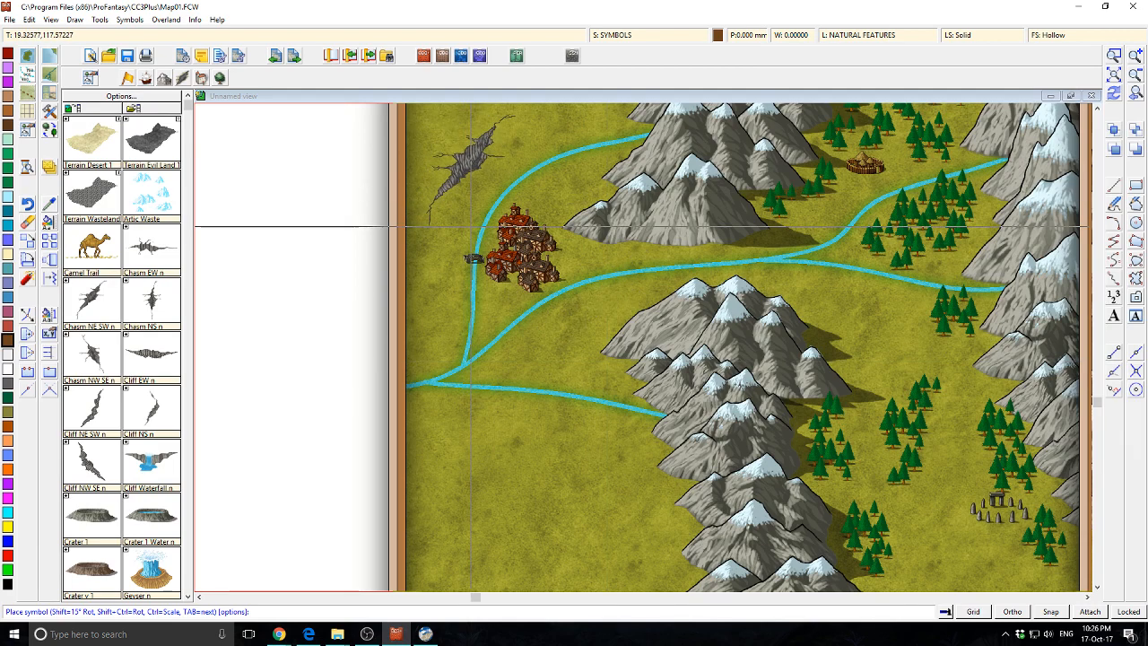
click(474, 205)
drag(594, 275, 737, 382)
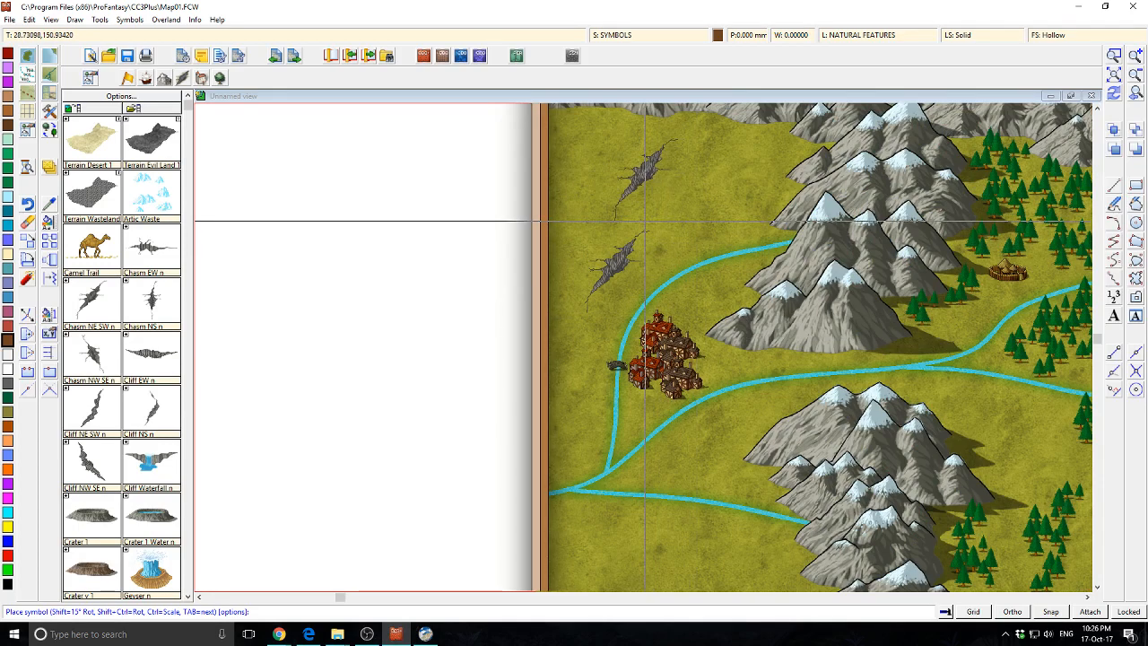
click(647, 222)
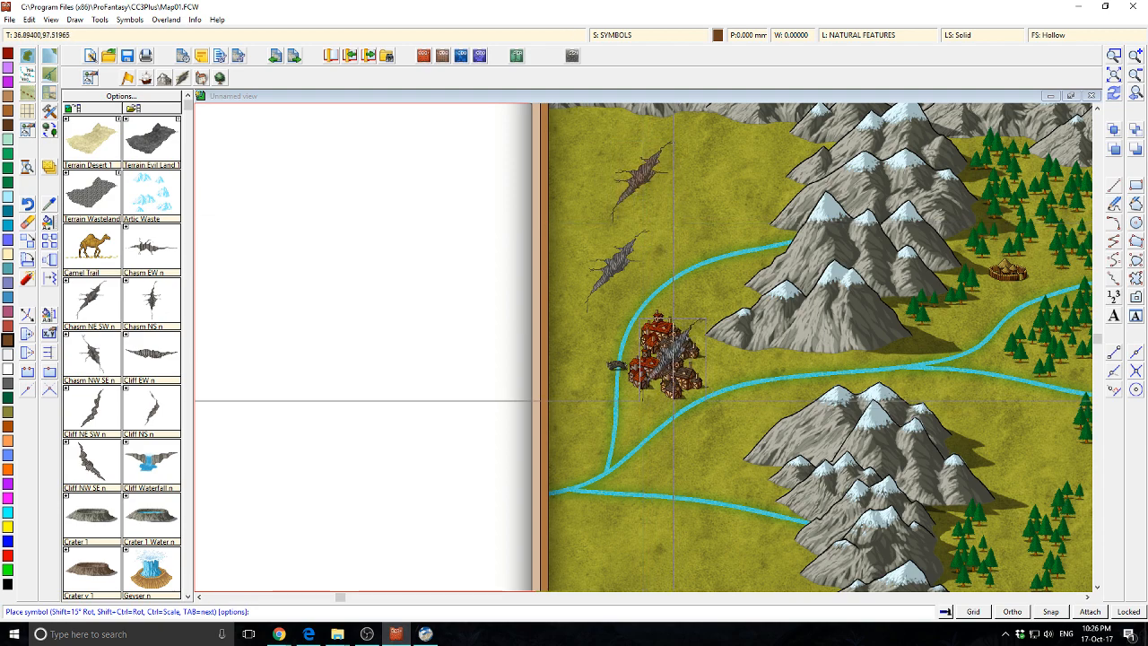
Erase the southern of the two chasms on the northwestern plain and redraw the map.
key(Escape)
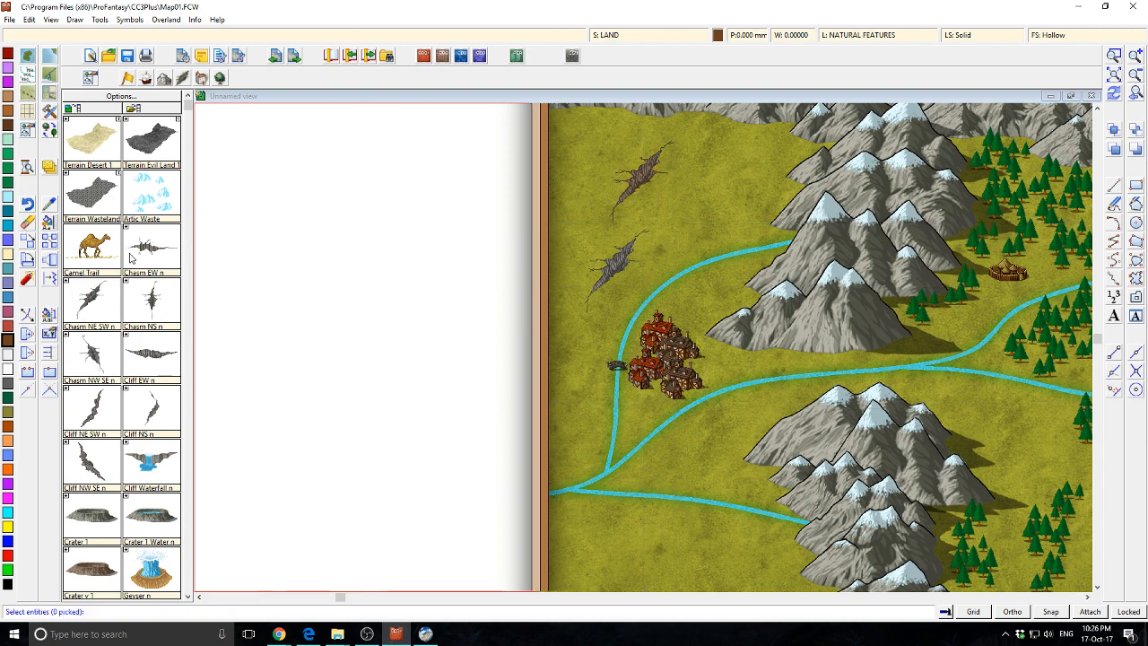
click(645, 229)
click(633, 242)
right_click(633, 243)
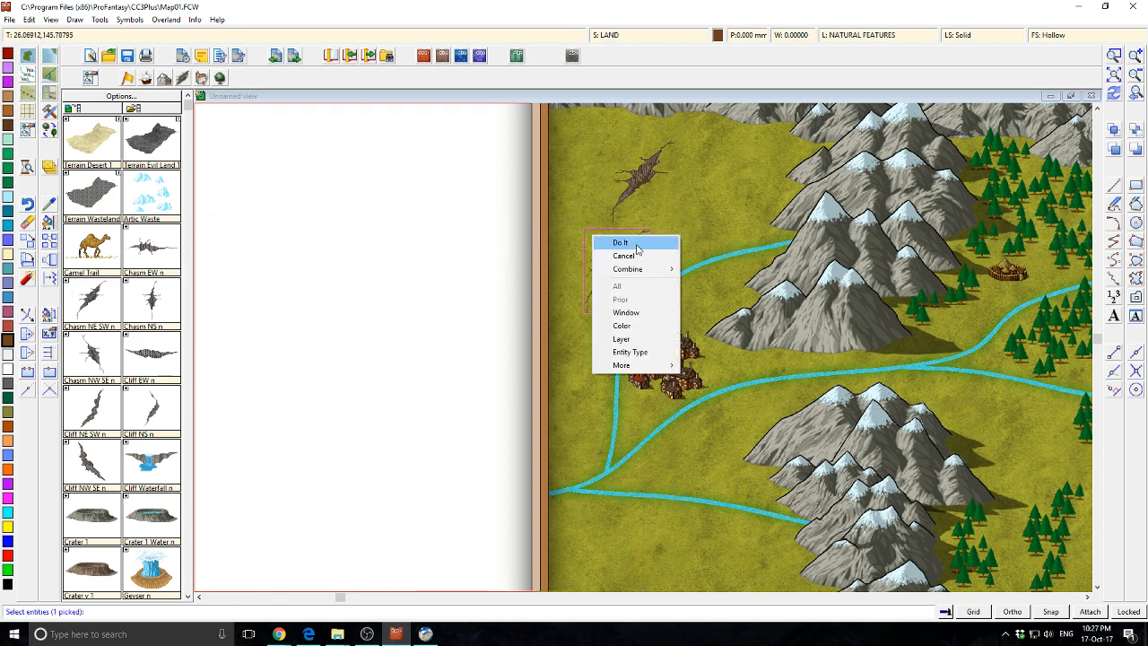
click(635, 243)
click(1113, 94)
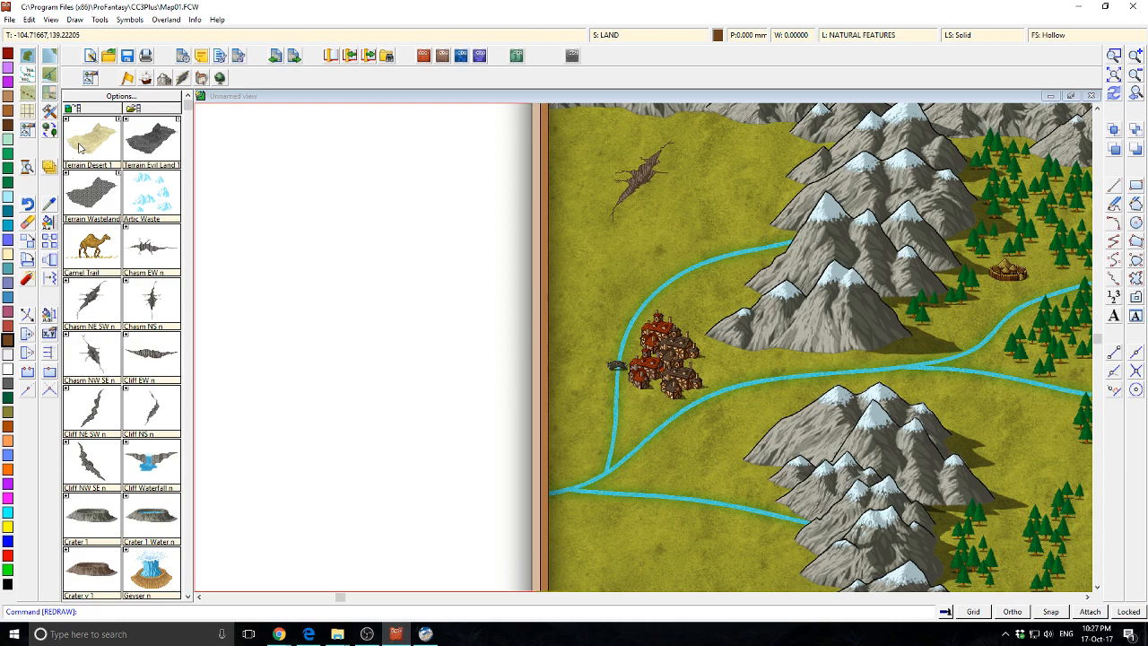
Draw an irregular Terrain Desert 1 patch around the remaining northwestern chasm and redraw the map.
right_click(79, 148)
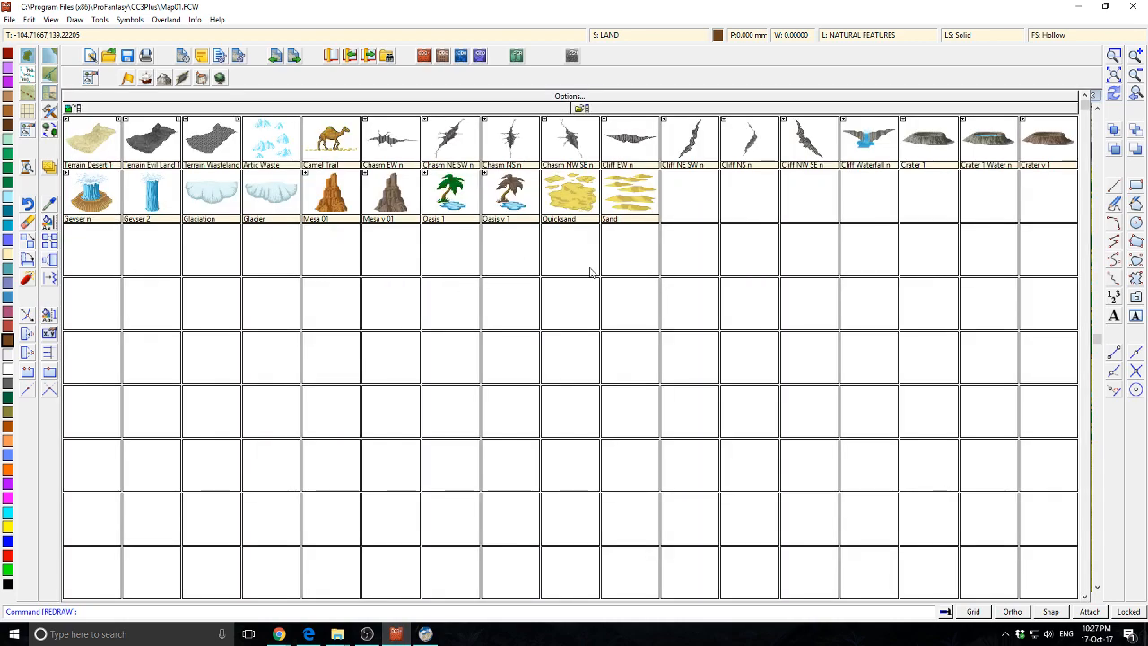
click(101, 150)
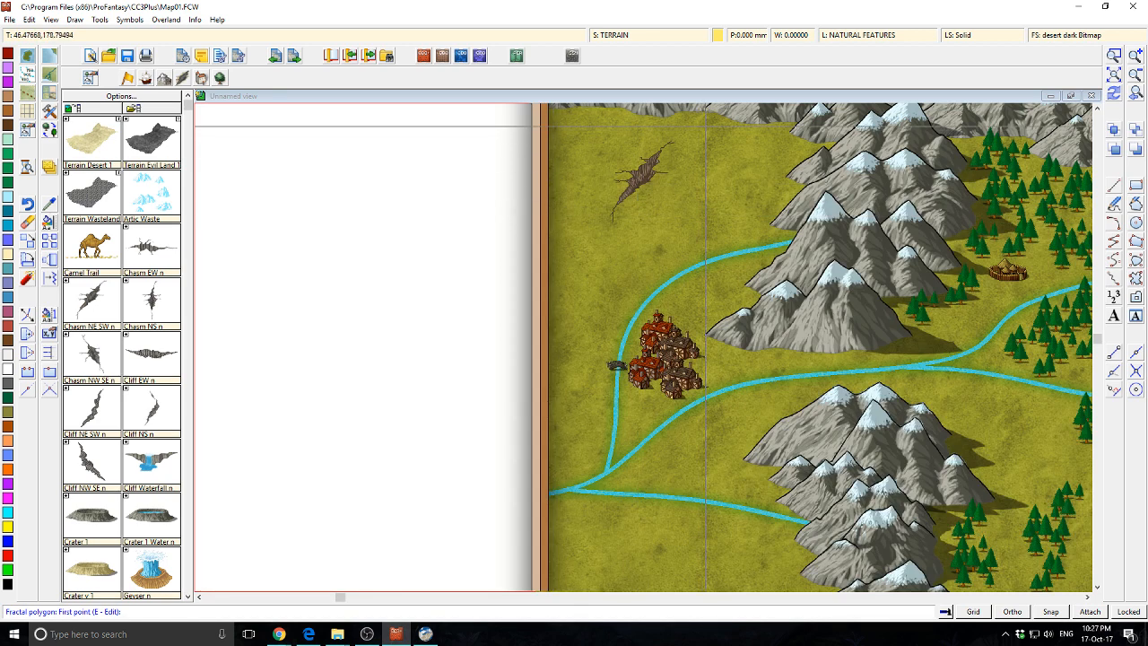
click(707, 129)
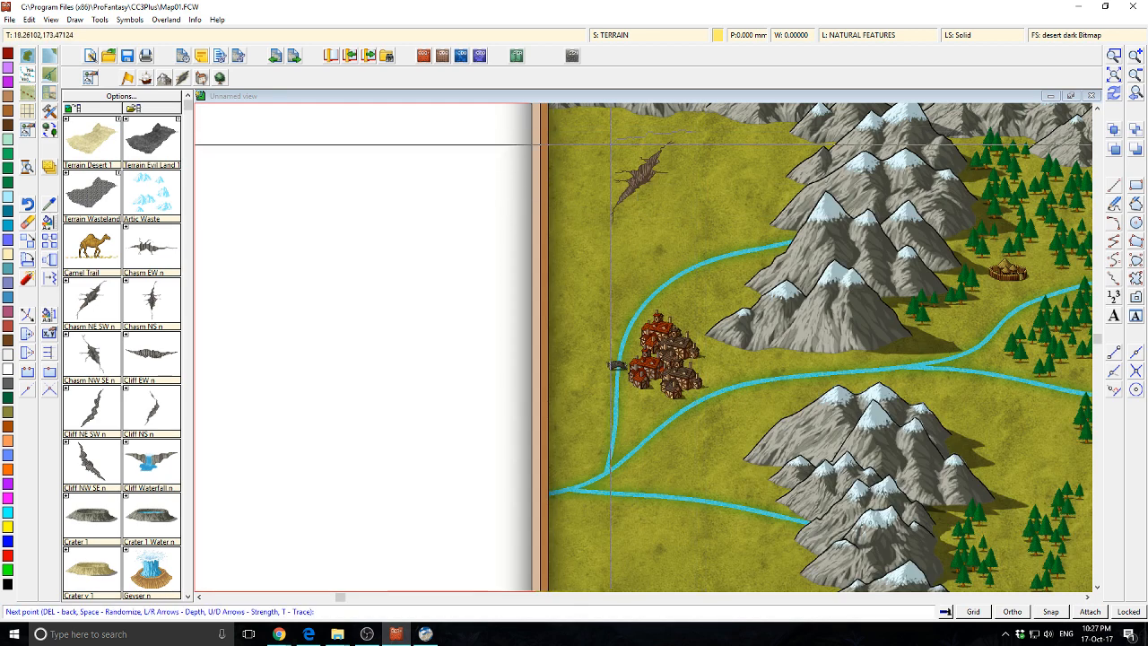
click(603, 274)
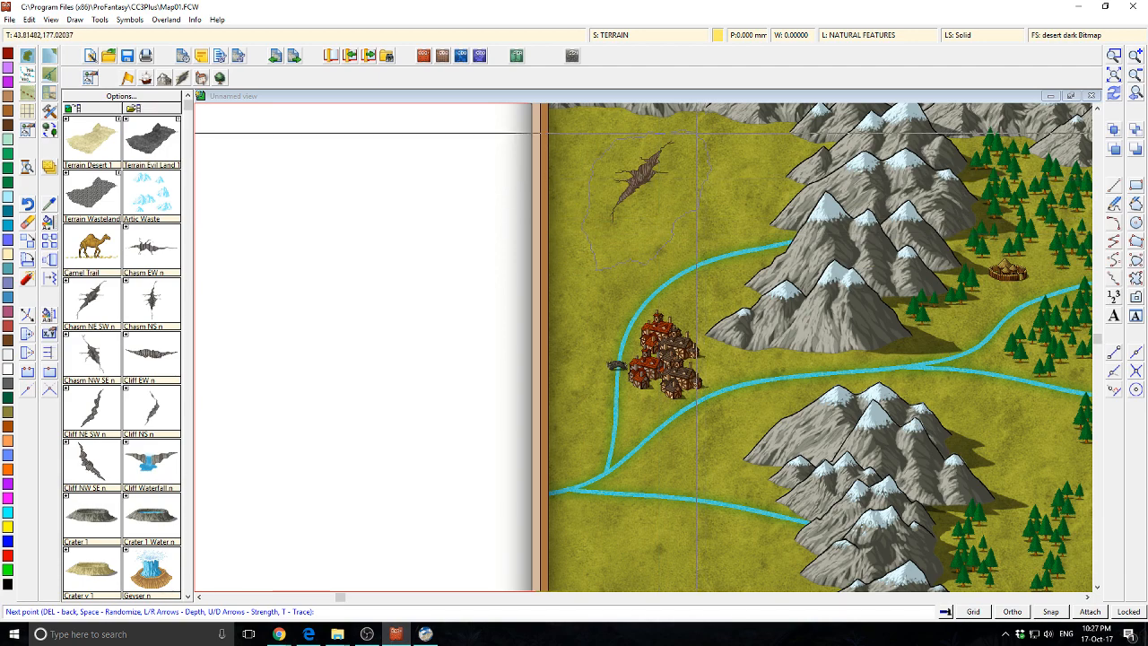
right_click(706, 132)
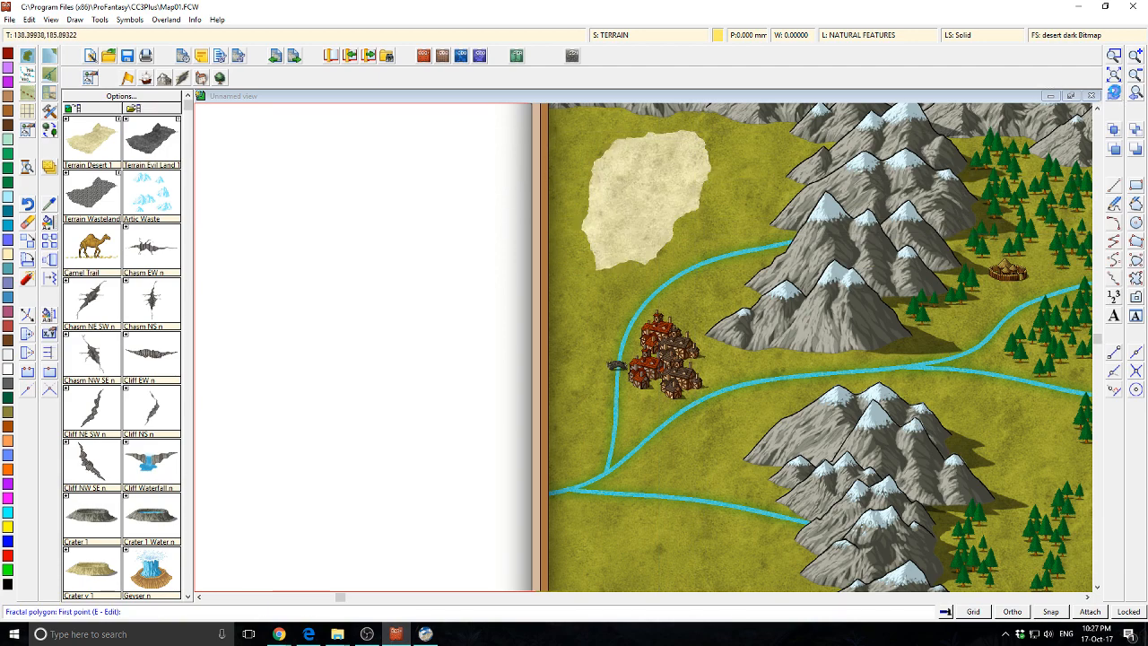
click(1114, 91)
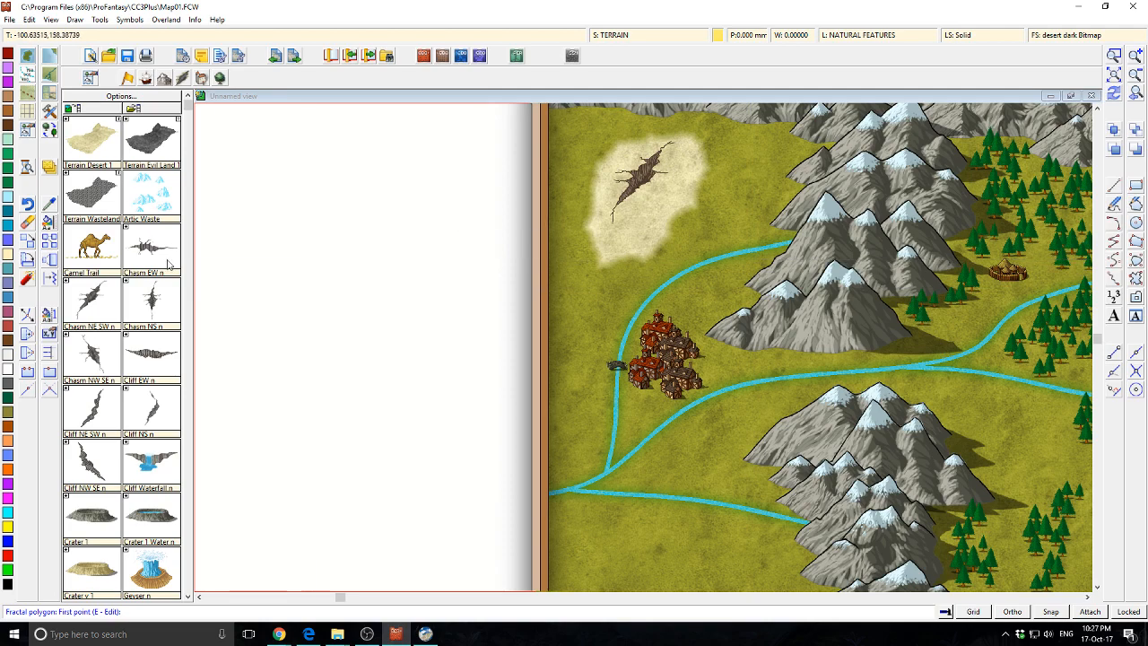
Place a scaled-down Camel Trail symbol south of the chasm and an Oasis 1 symbol in the desert's northeast corner.
click(93, 249)
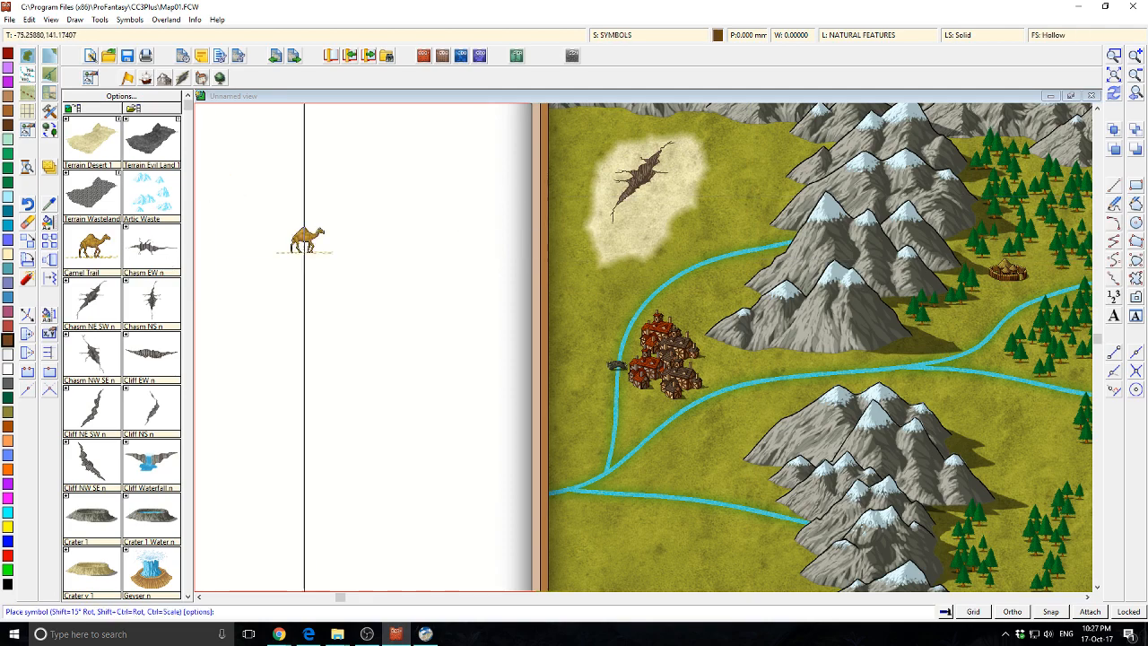
click(631, 210)
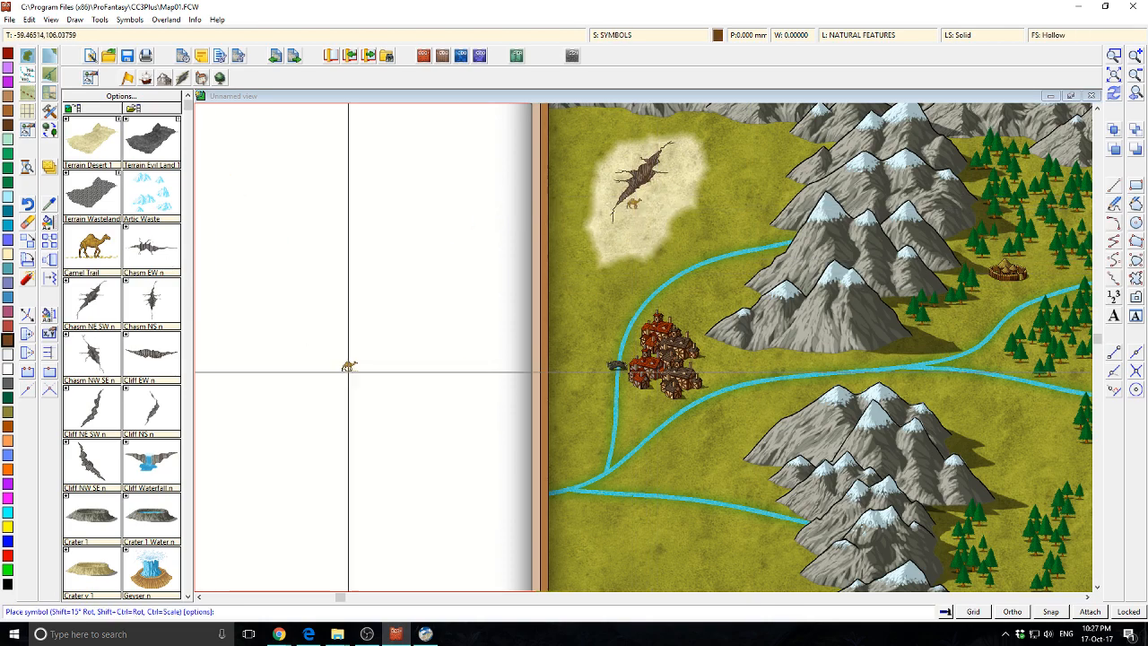
click(188, 596)
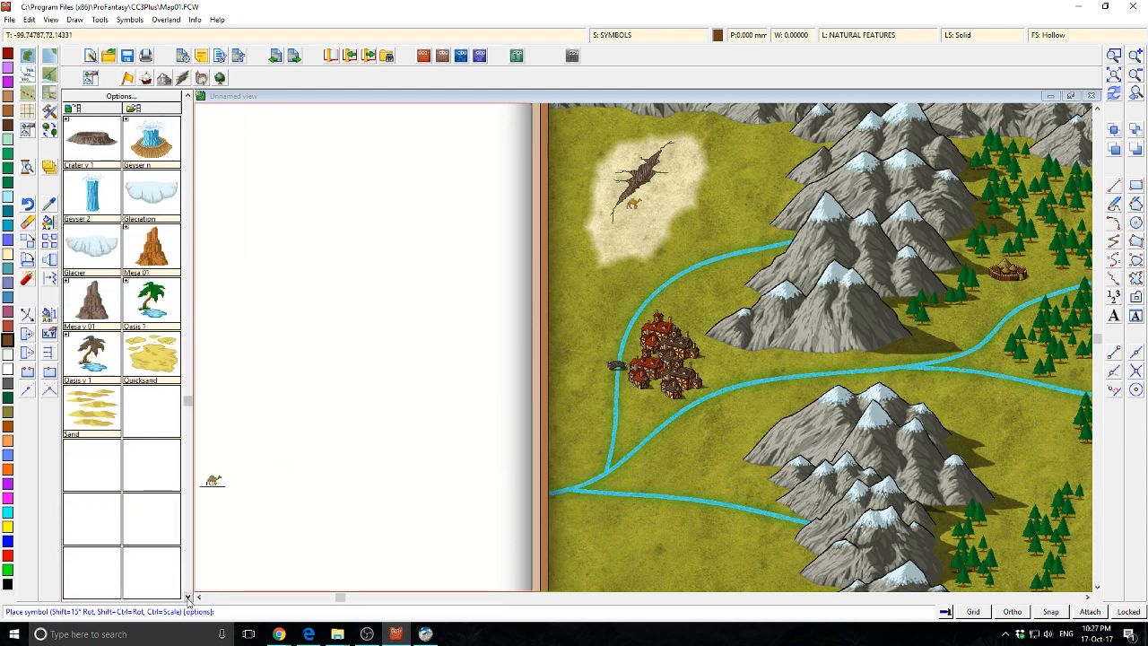
click(149, 305)
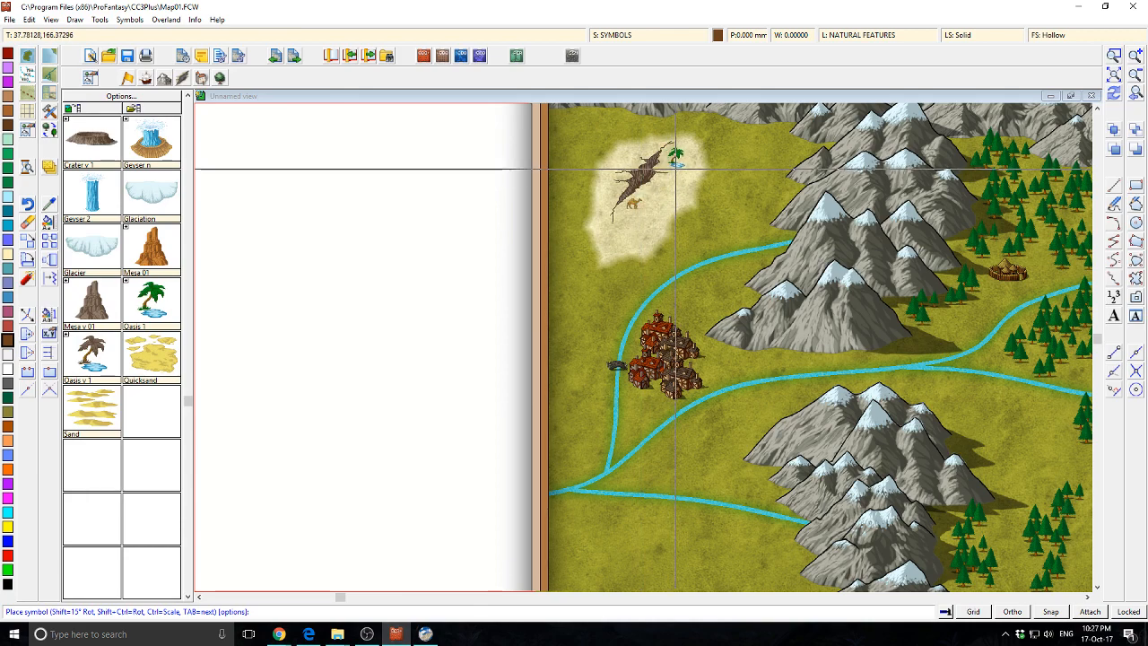
click(680, 167)
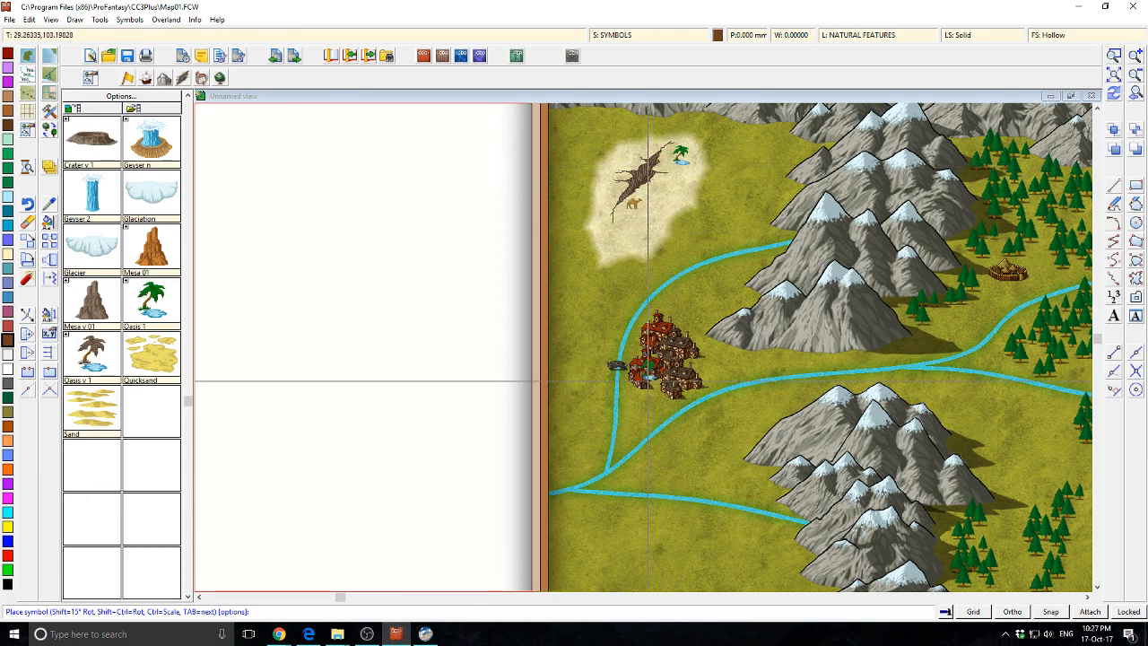
Load the mountains symbol catalog and place a large Mtn Path symbol on the southwestern plain, south of the river.
scroll(648, 332, down, 3)
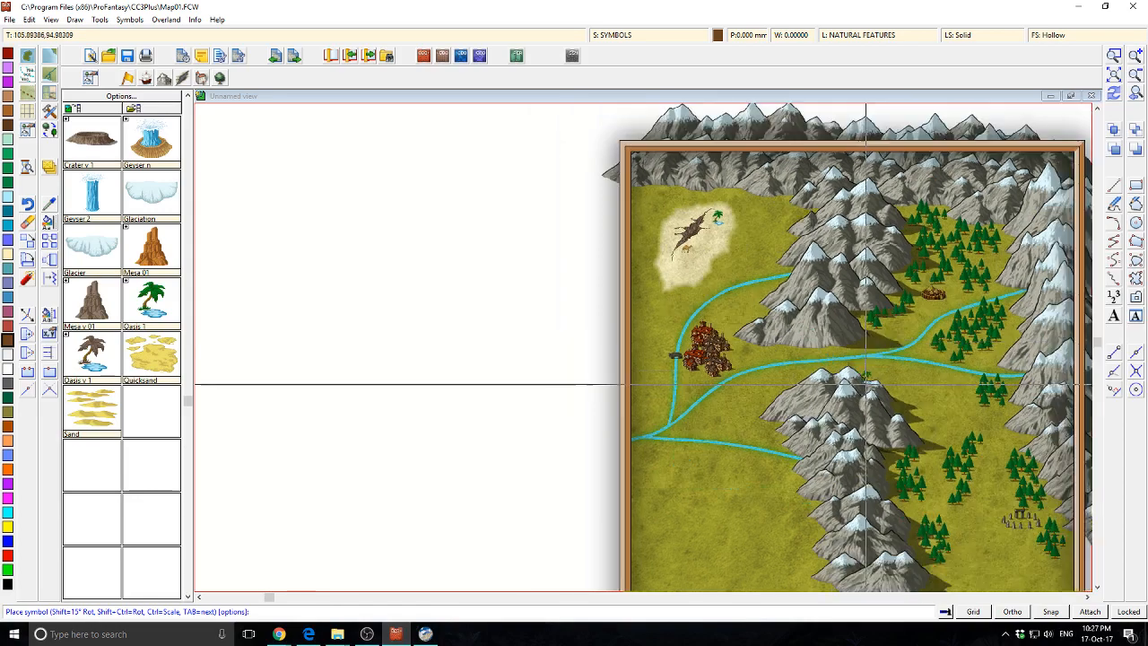
drag(865, 372, 823, 312)
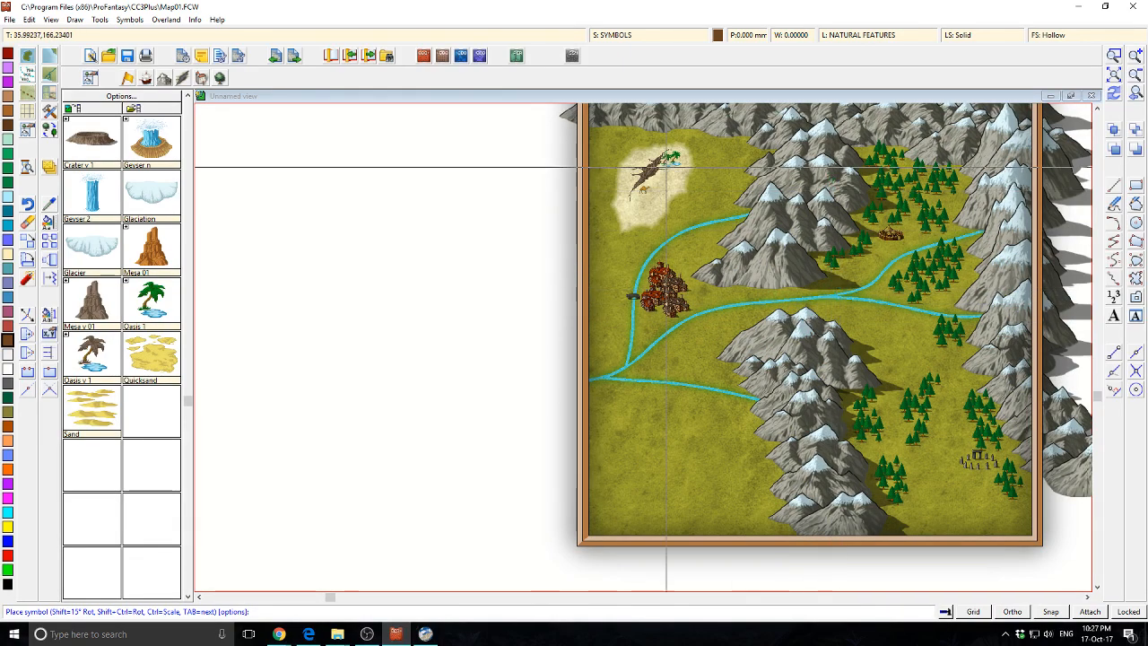
click(146, 79)
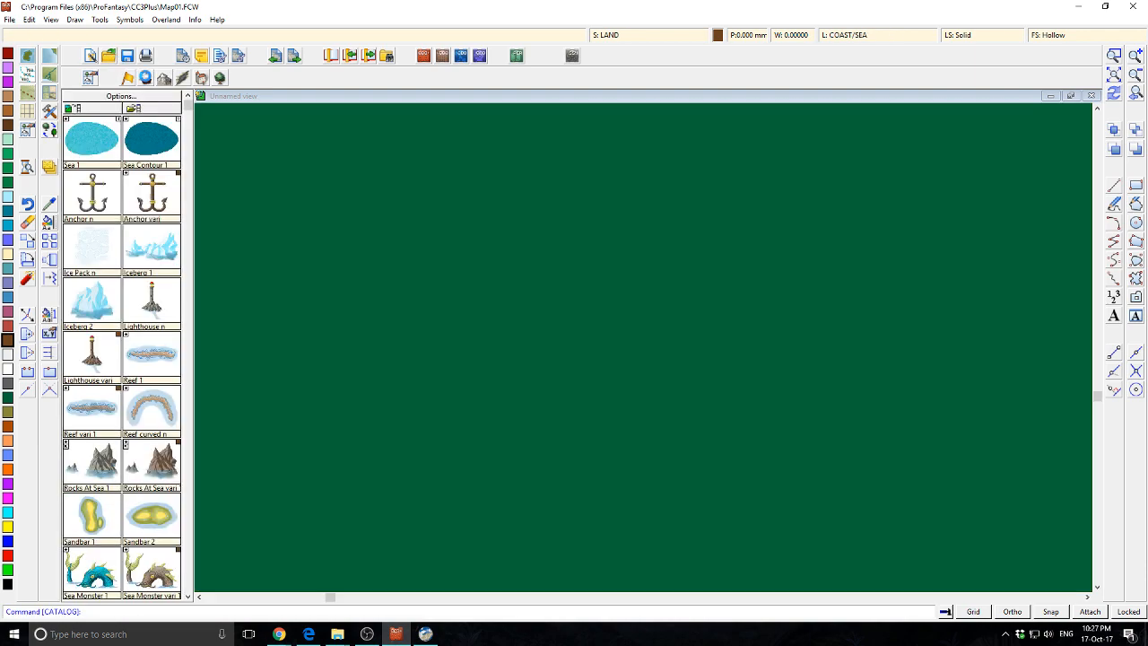
click(164, 80)
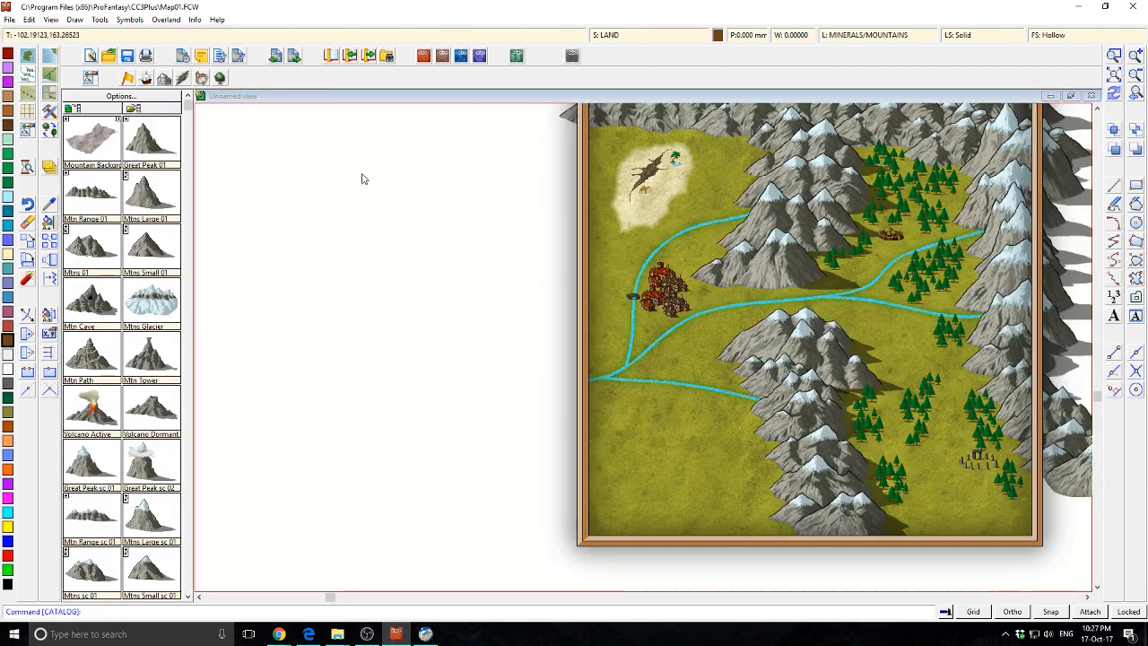
click(141, 403)
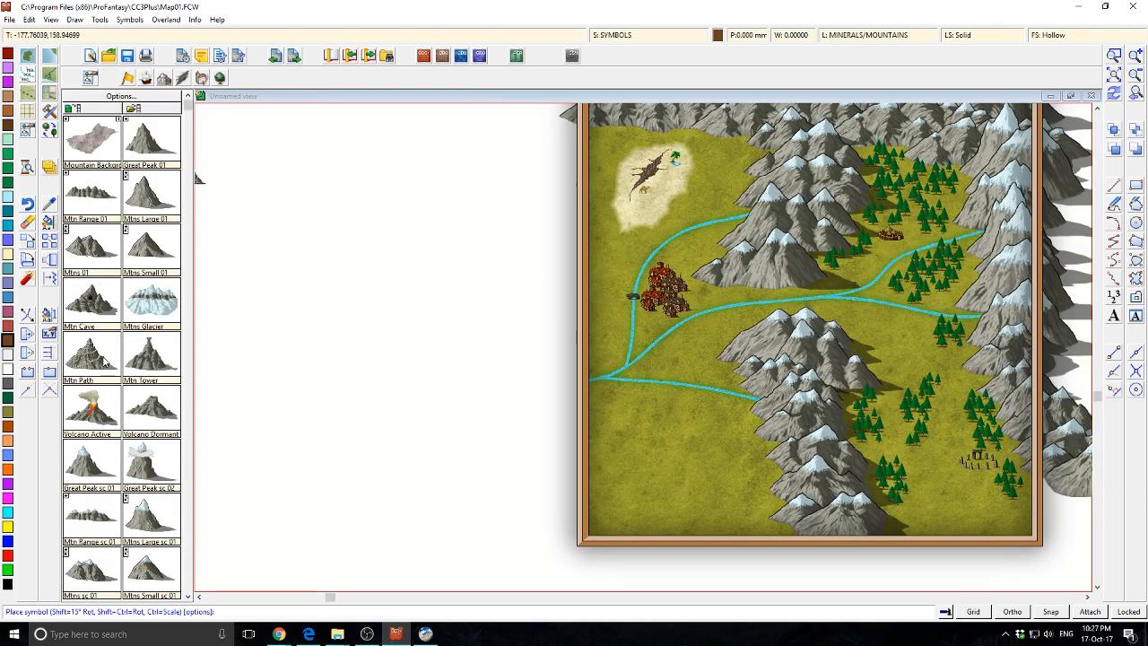
click(731, 171)
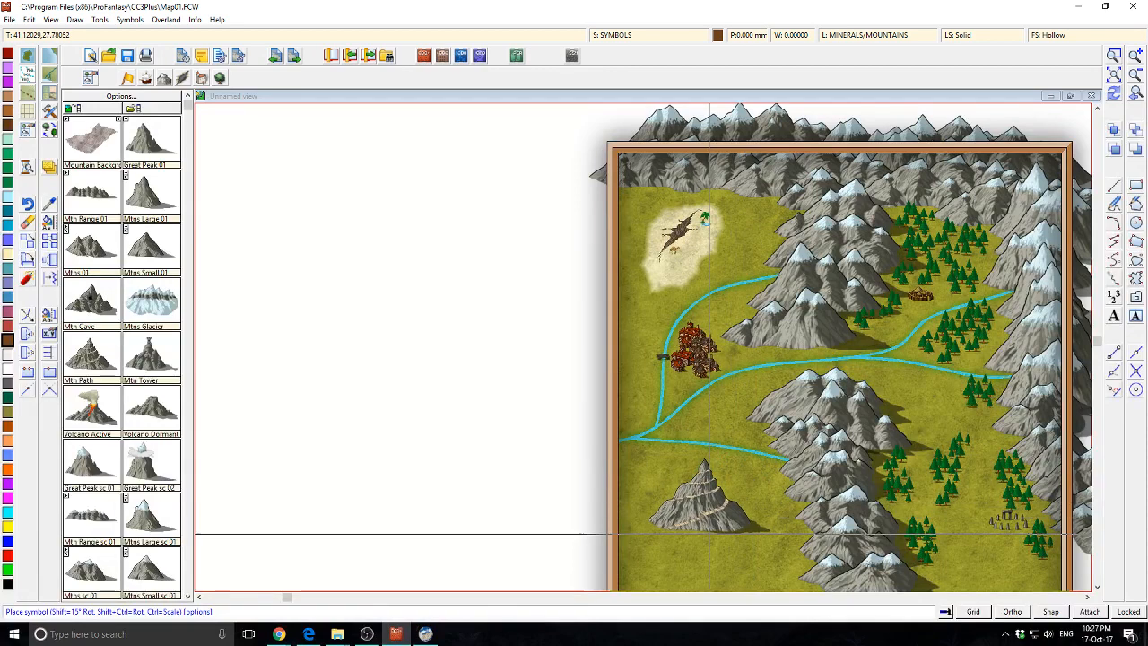
click(712, 540)
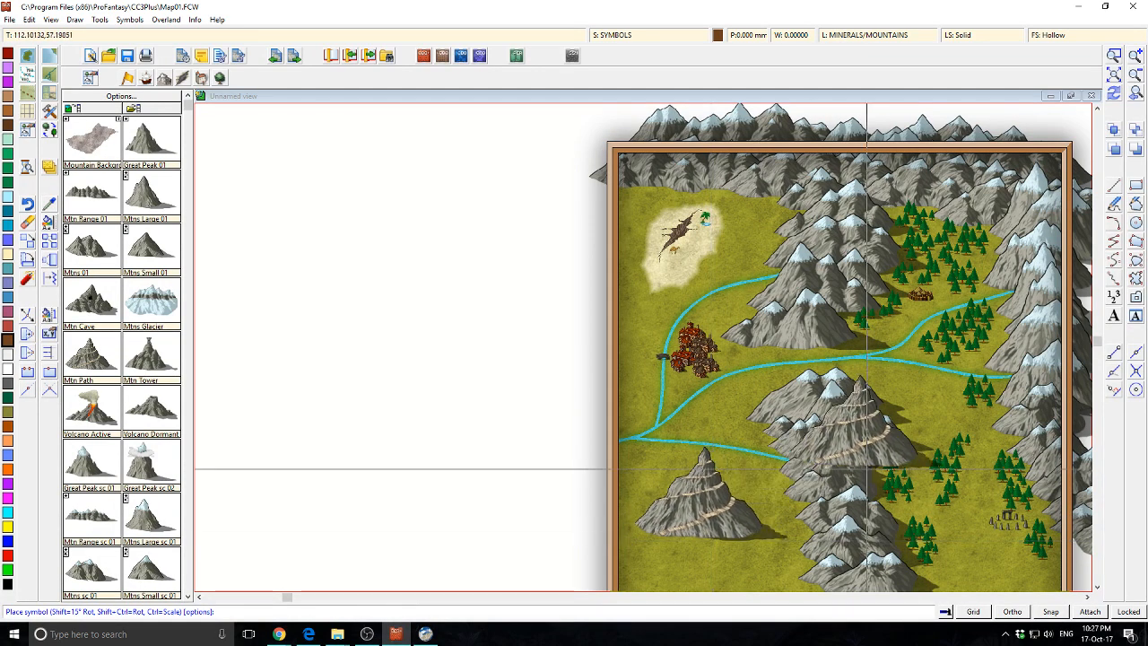
Place a Volcano Active symbol over the large peak at the southern end of the northern central range, north of the river.
click(90, 417)
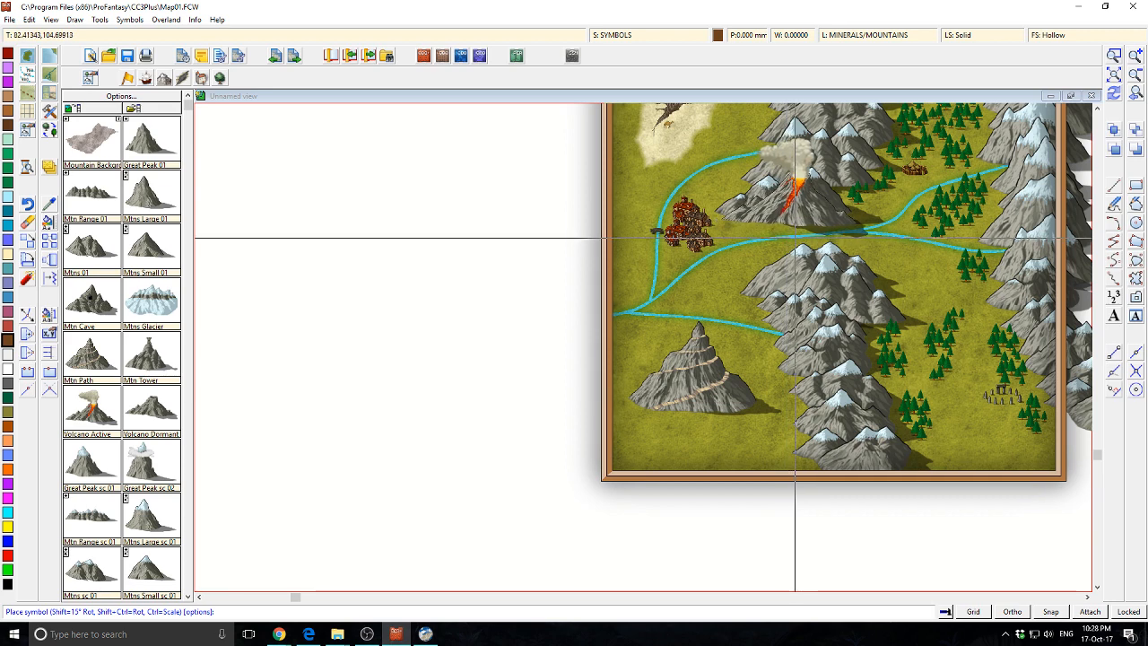
click(793, 238)
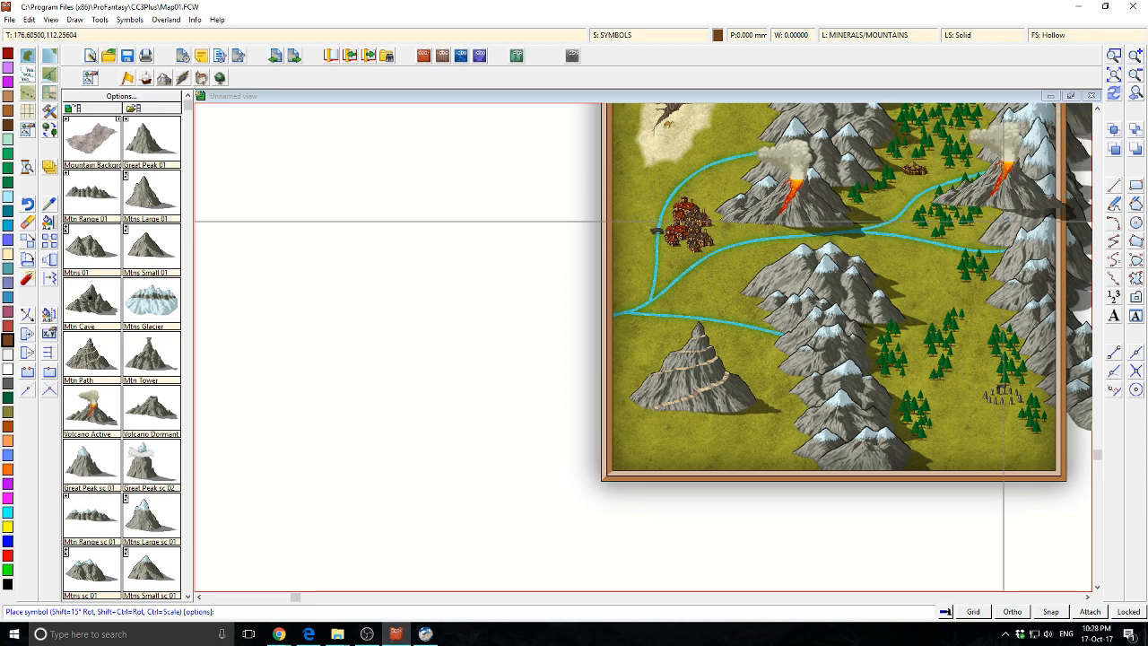
scroll(916, 342, down, 1)
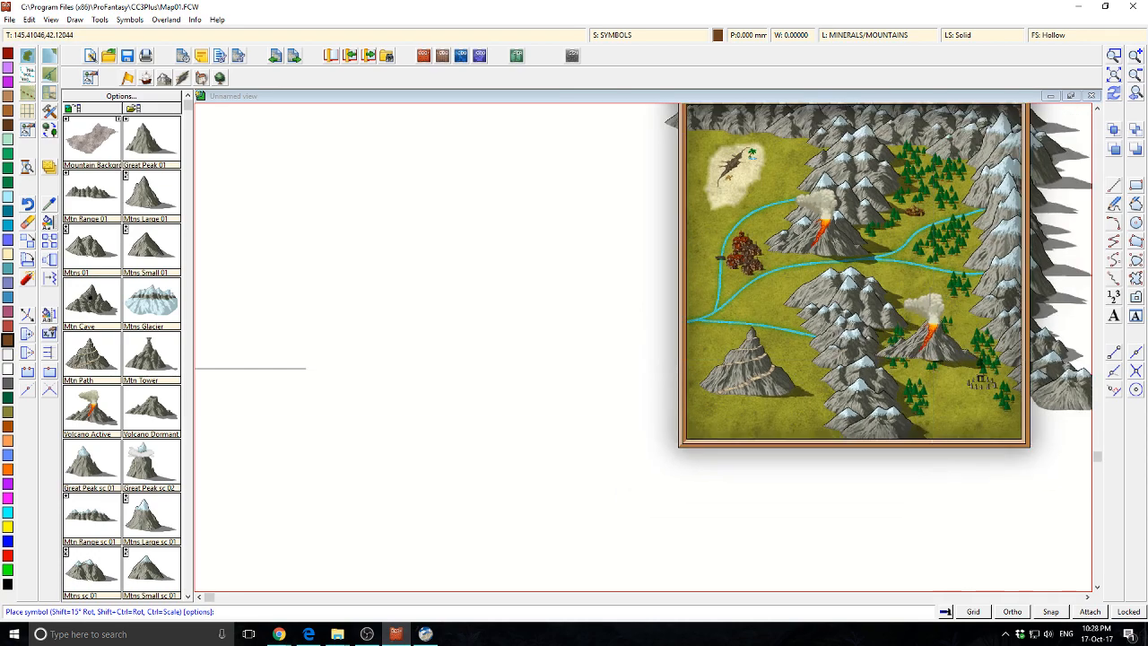
scroll(889, 397, up, 2)
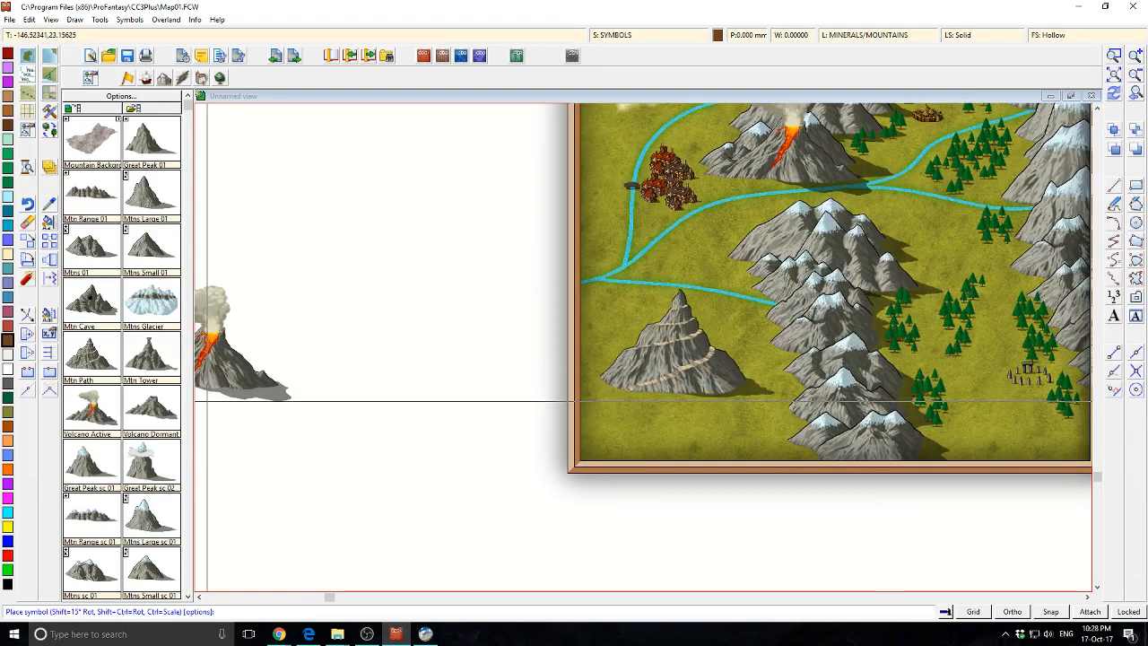
click(202, 78)
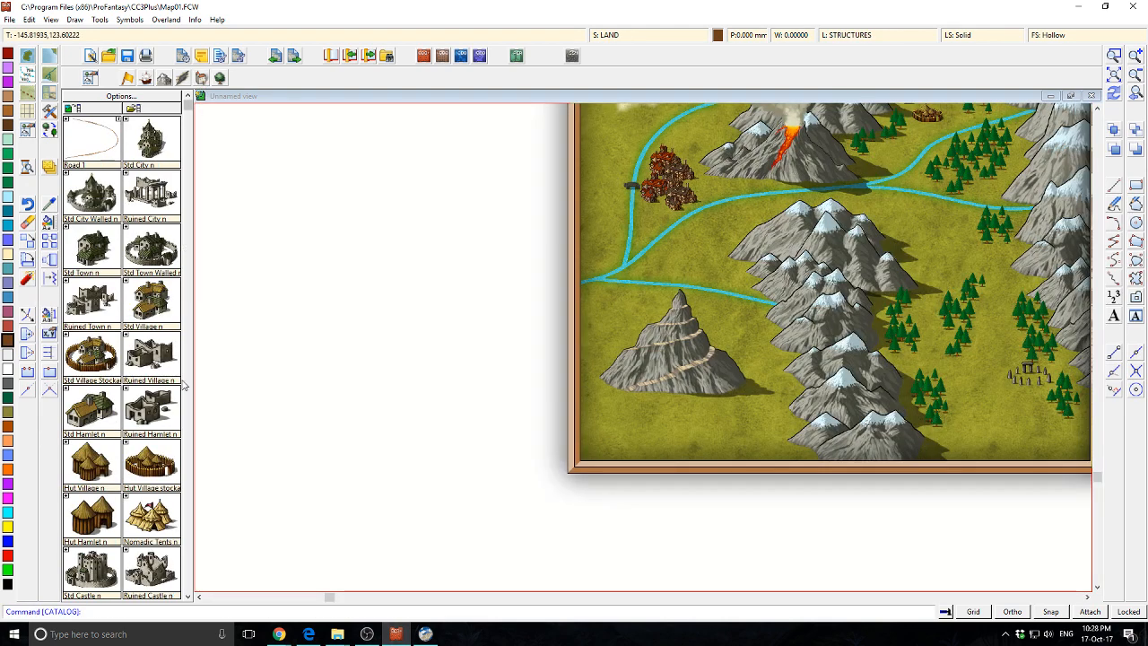
click(154, 355)
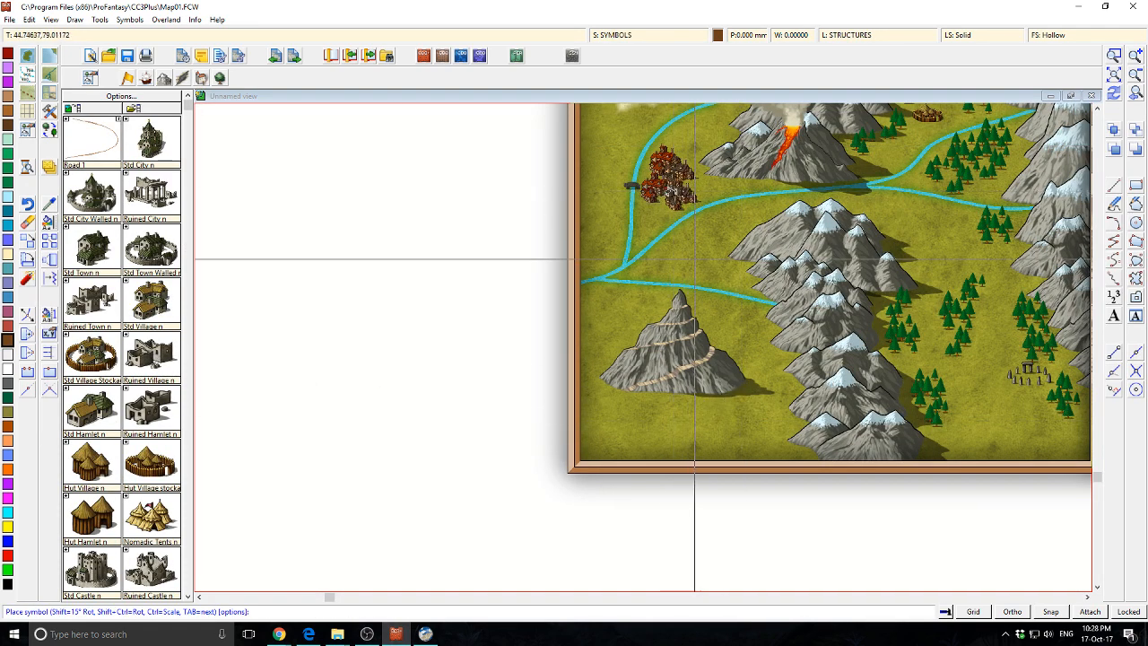
click(732, 417)
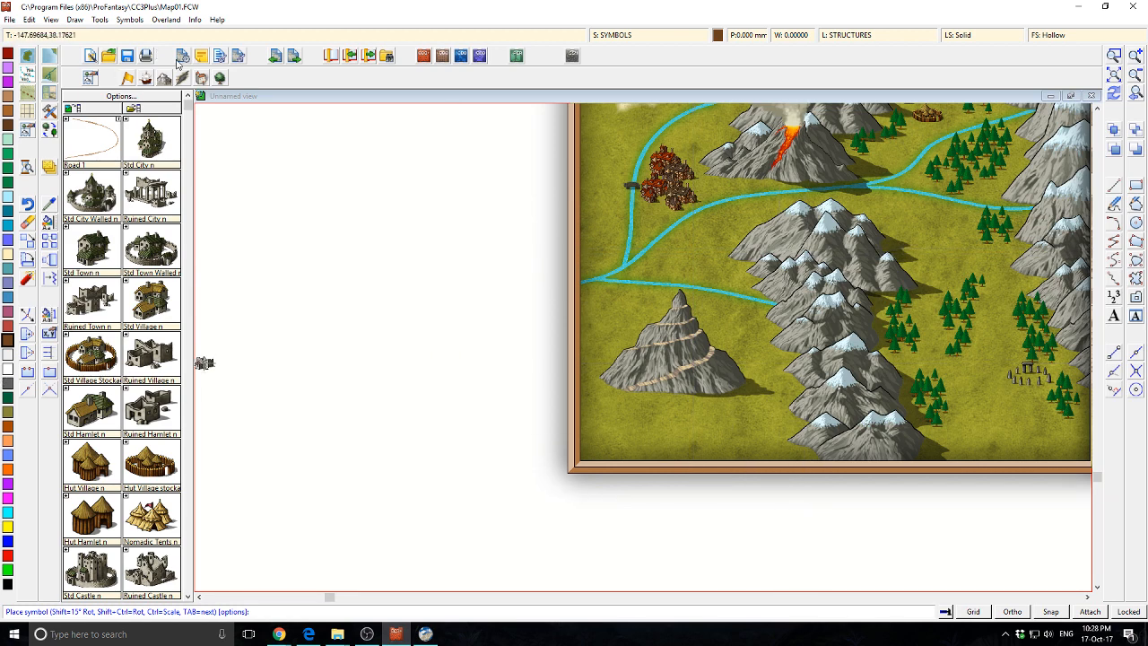
Load the vegetation symbols catalog and place Pine Trees 1 clusters between the two rivers, west of the southern central range.
click(215, 78)
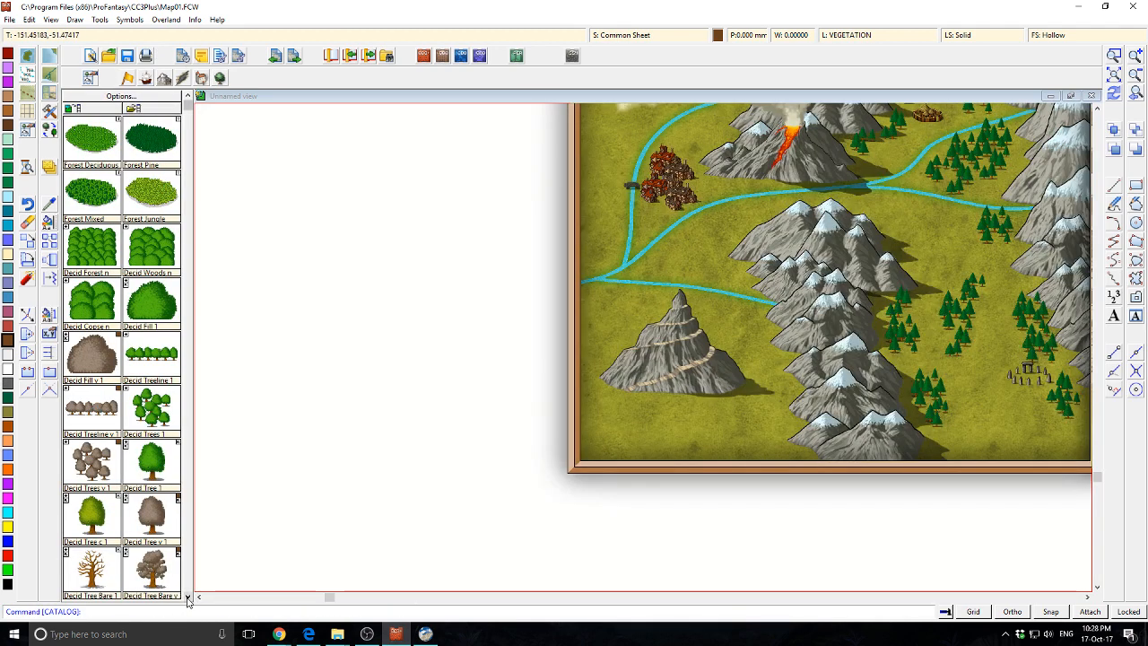
click(187, 597)
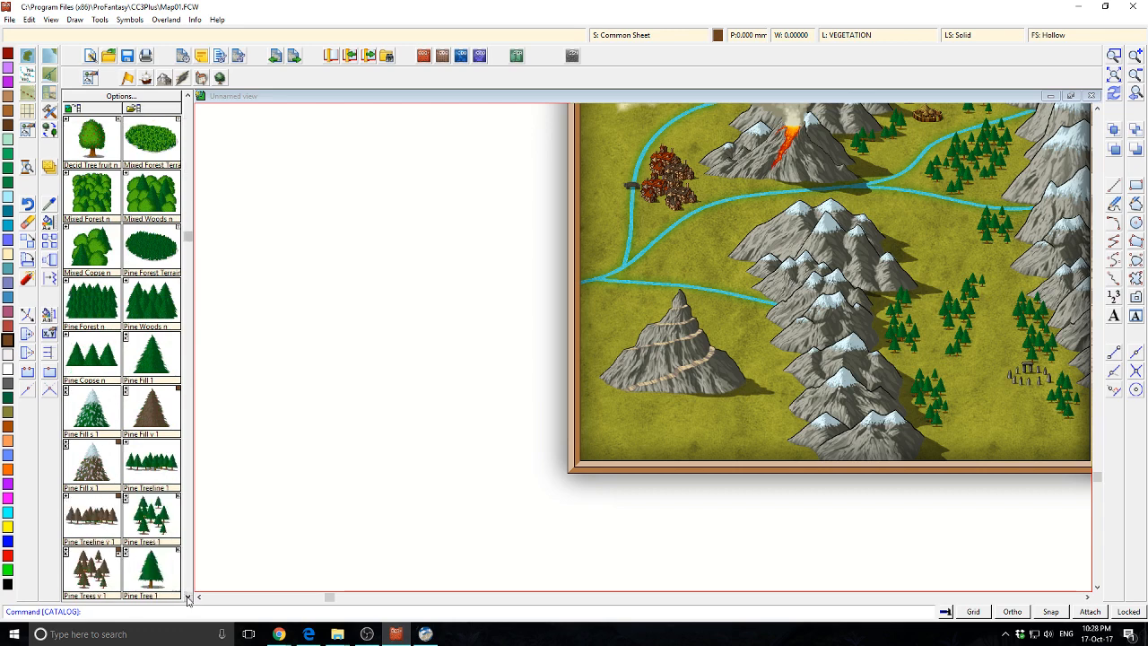
click(187, 597)
click(160, 325)
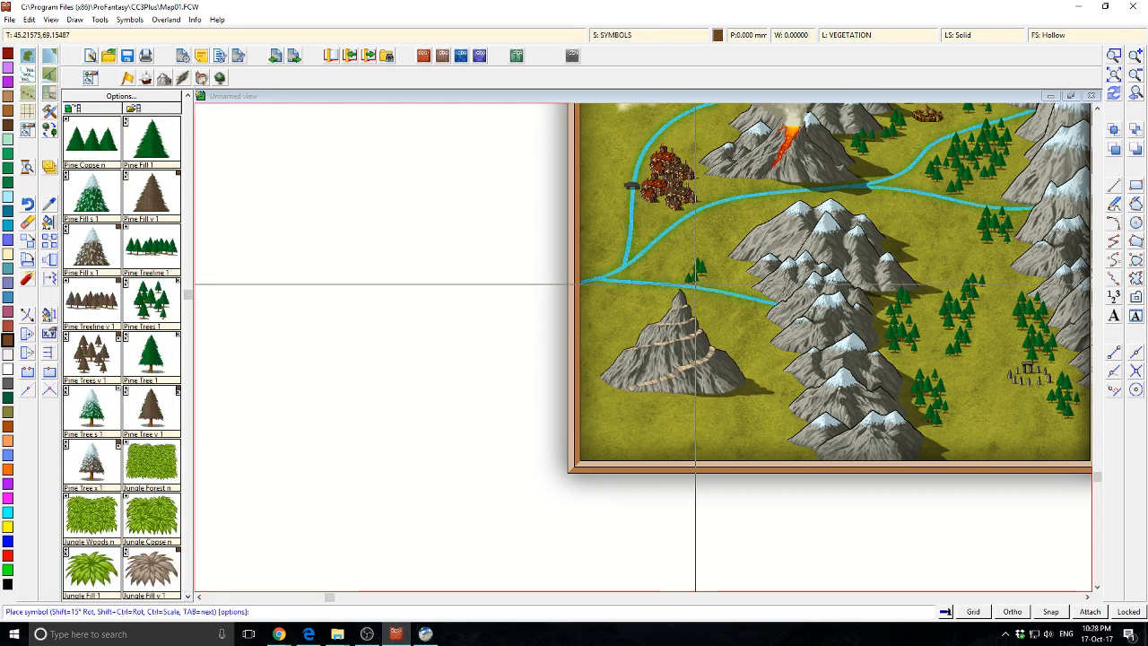
click(747, 226)
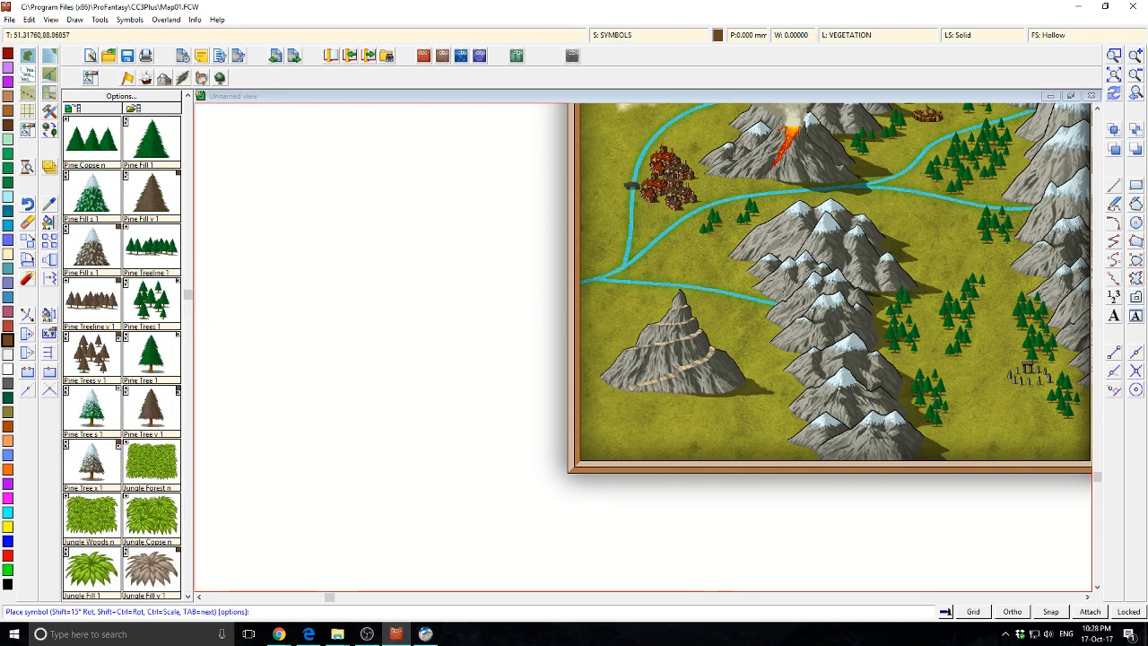
click(726, 224)
click(700, 234)
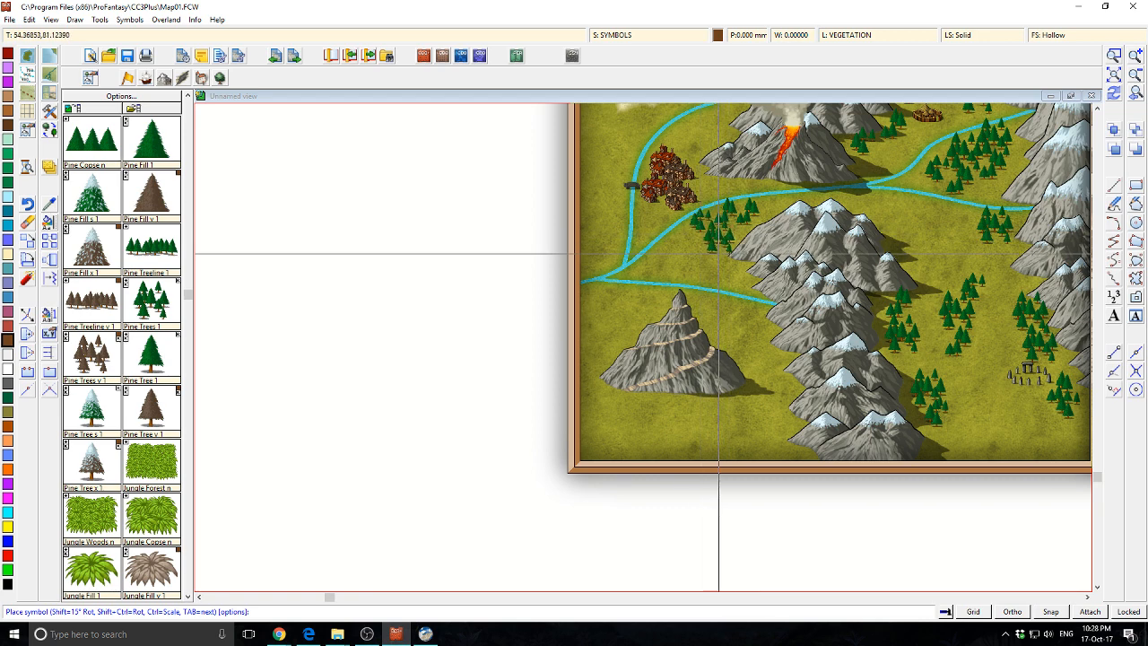
click(691, 260)
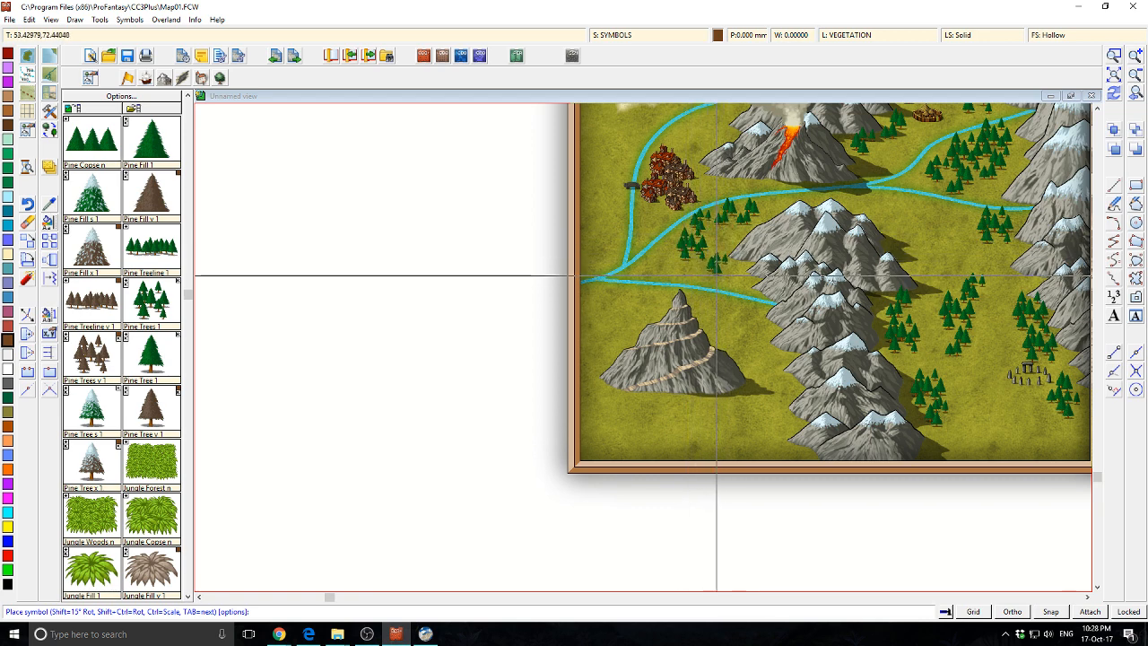
click(715, 275)
click(687, 279)
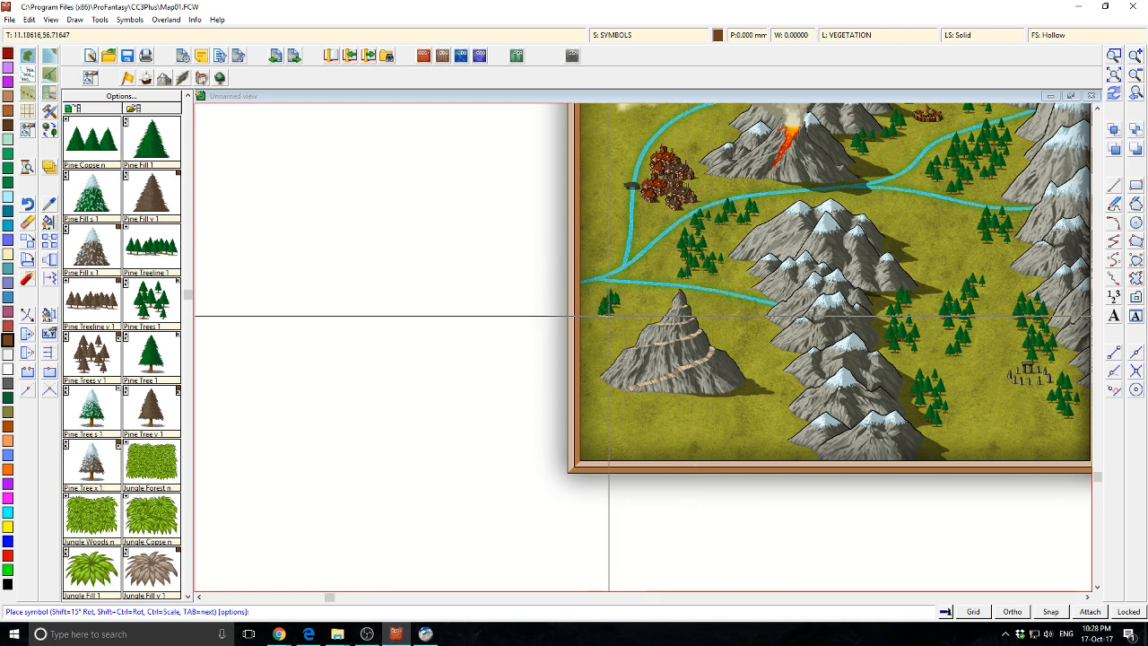
Place Pine Trees 1 clusters around the spiral-path mountain and one east of the central range, just south of the river.
click(608, 315)
click(623, 328)
click(607, 345)
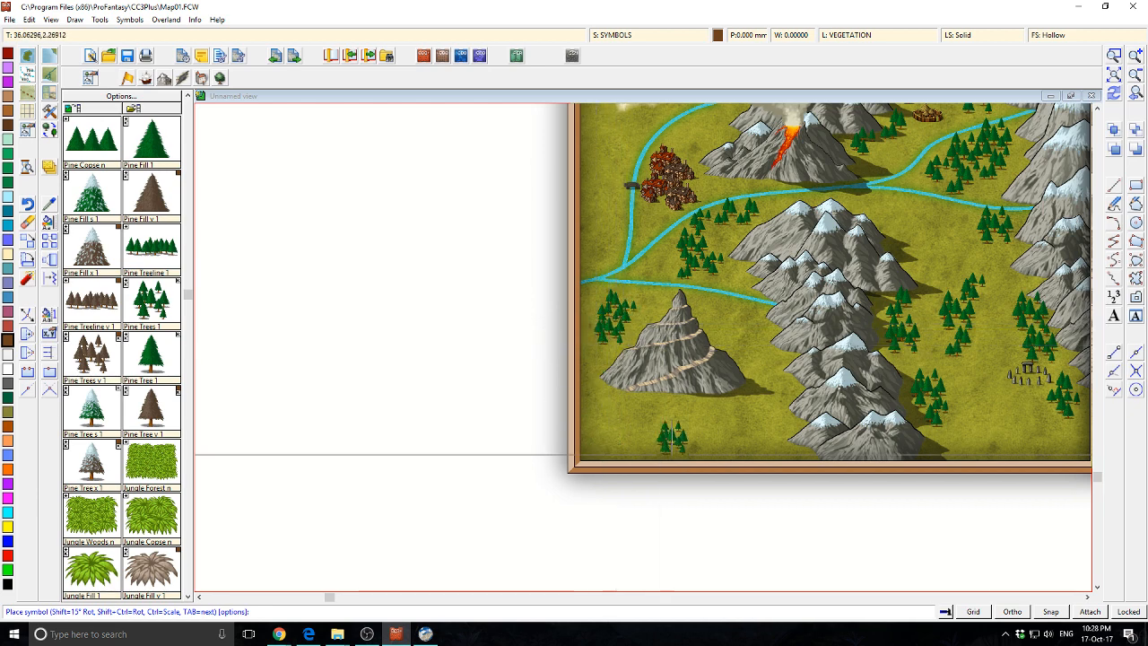
click(768, 418)
click(742, 428)
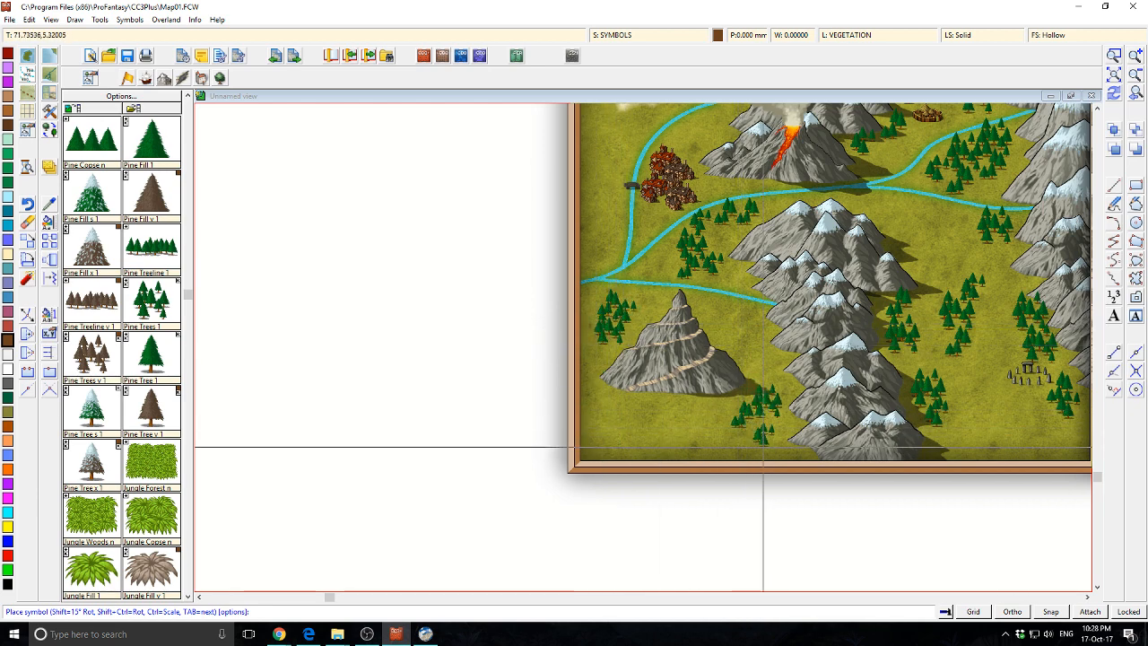
click(664, 425)
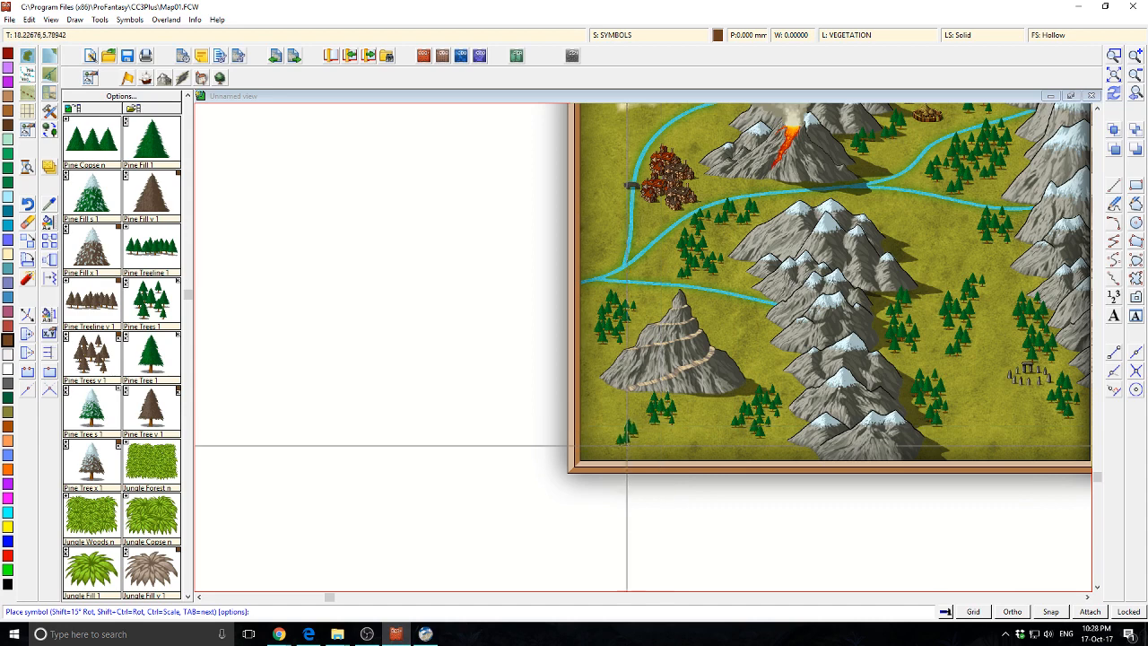
click(639, 433)
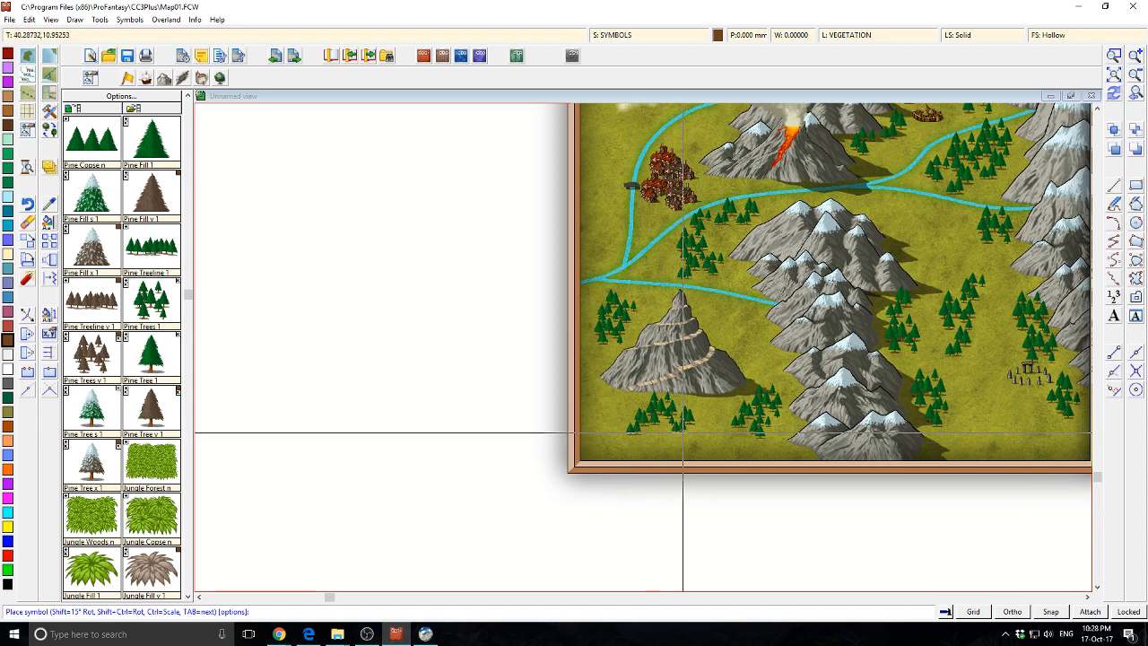
click(736, 337)
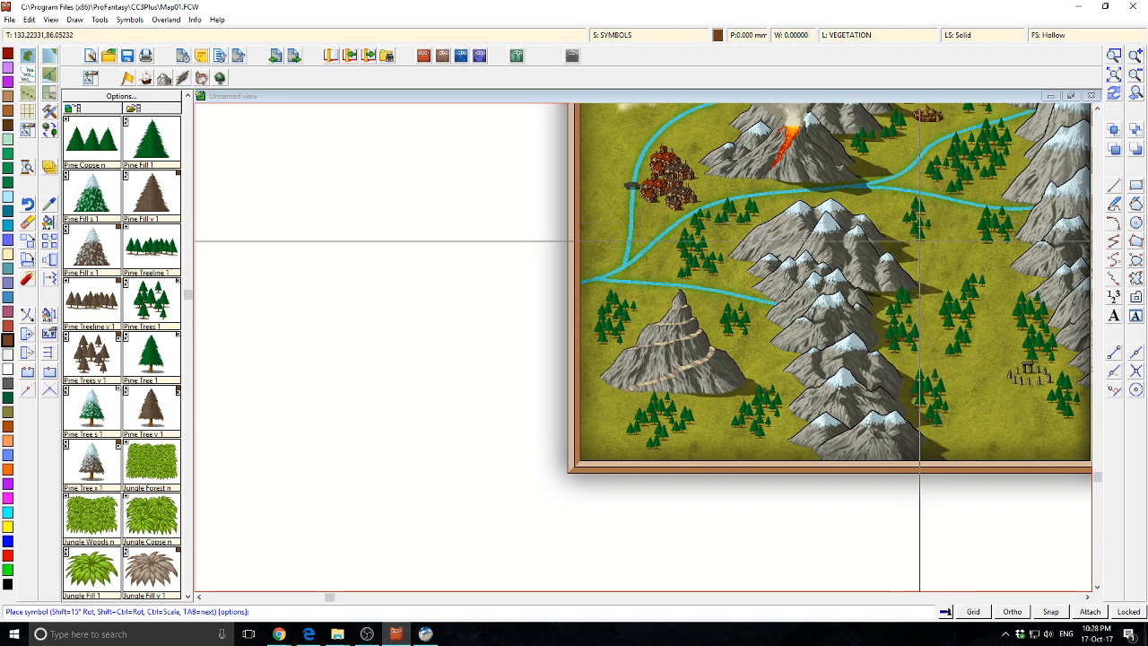
scroll(743, 269, down, 1)
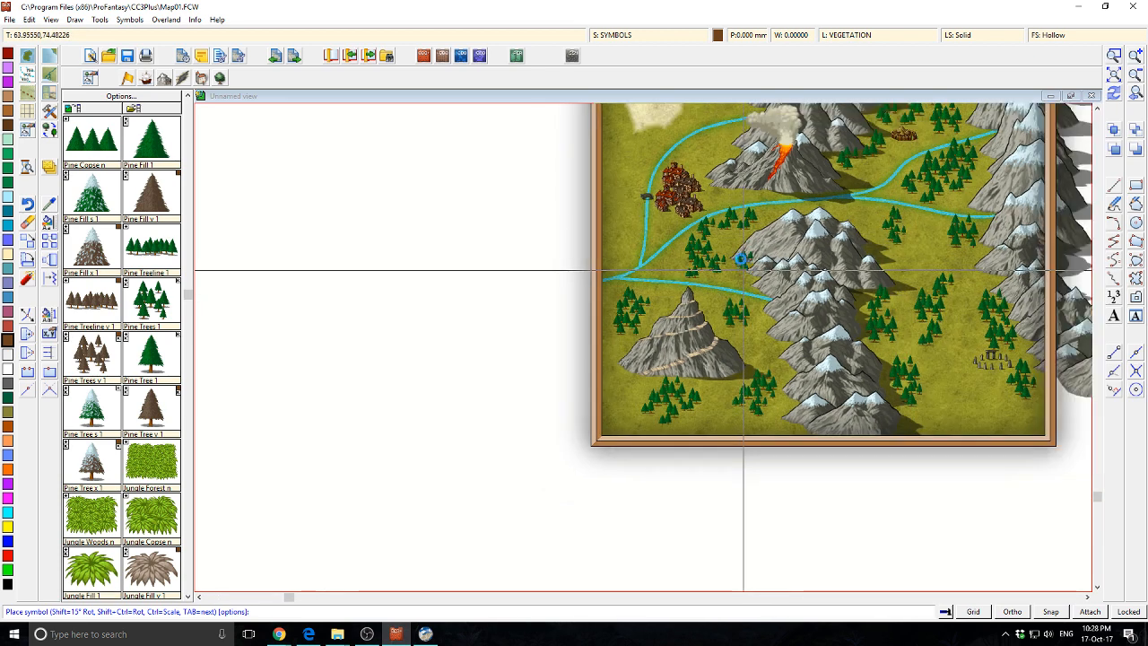
scroll(743, 269, down, 1)
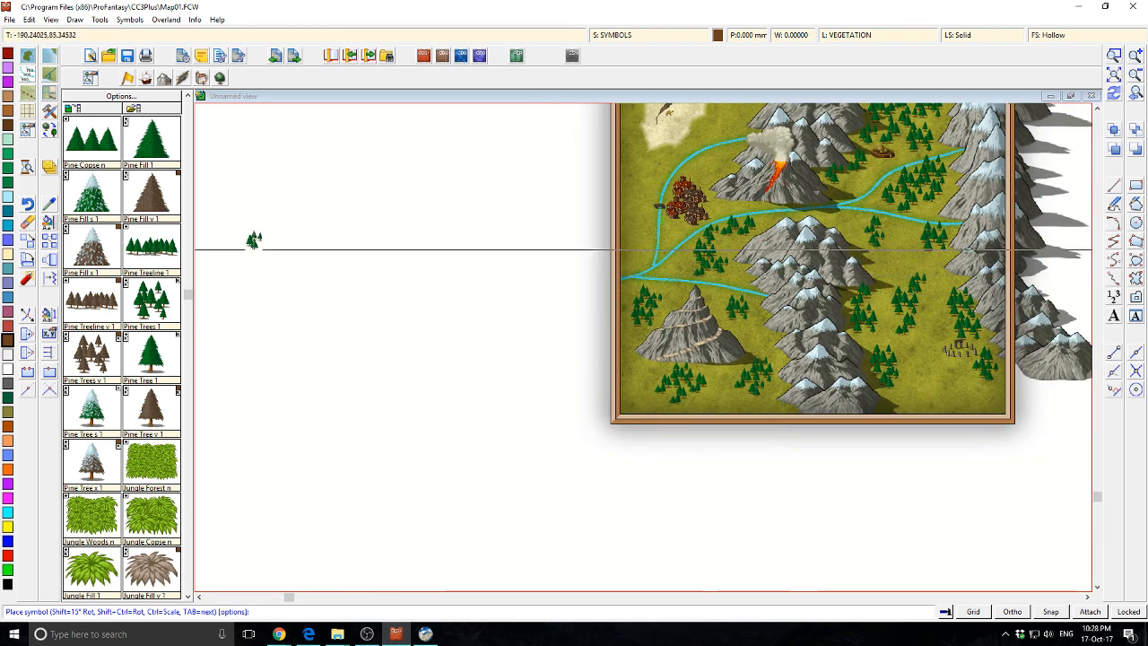
Draw an irregular Terrain Default, Grassland patch around the western side of the spiral-path mountain.
click(49, 99)
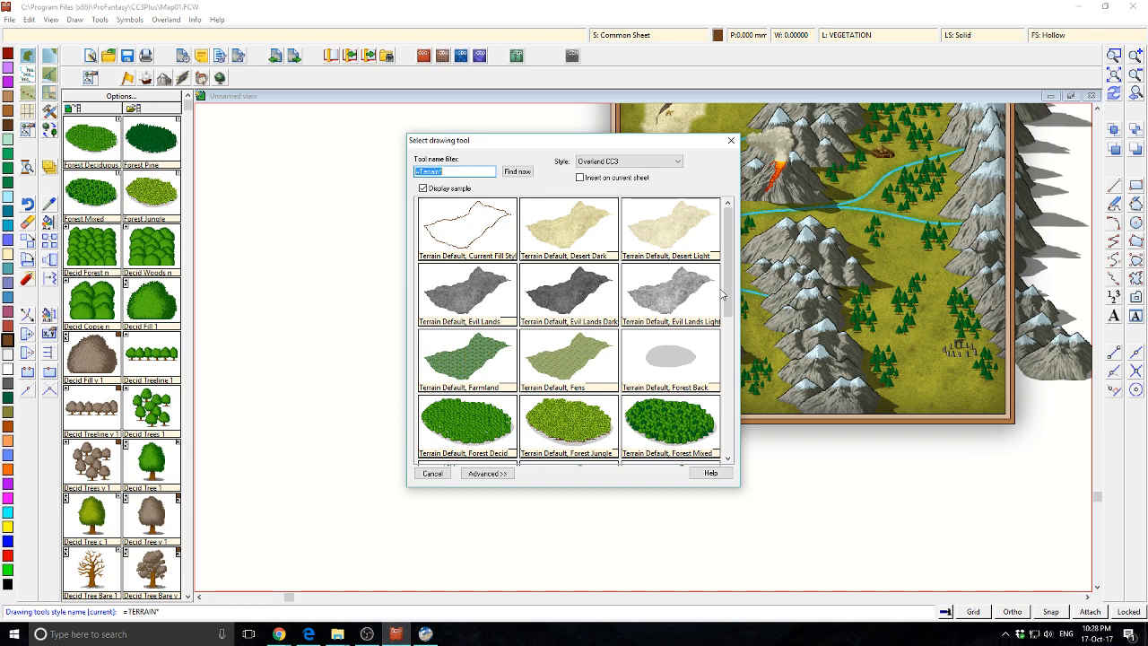
drag(730, 298, 740, 358)
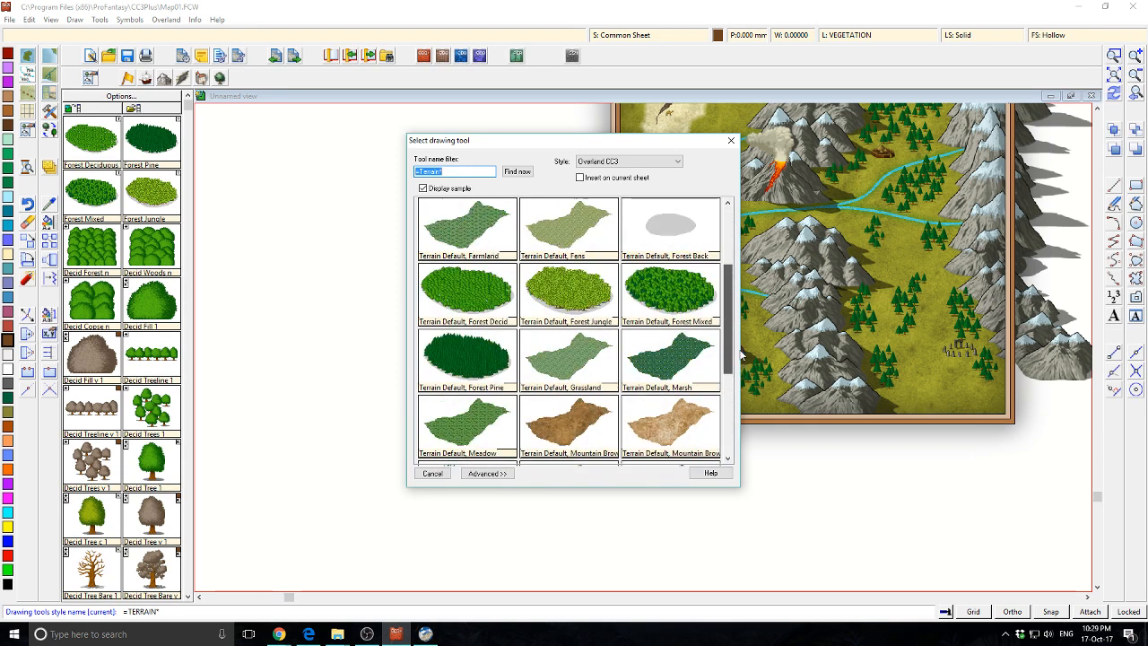
drag(741, 356, 761, 414)
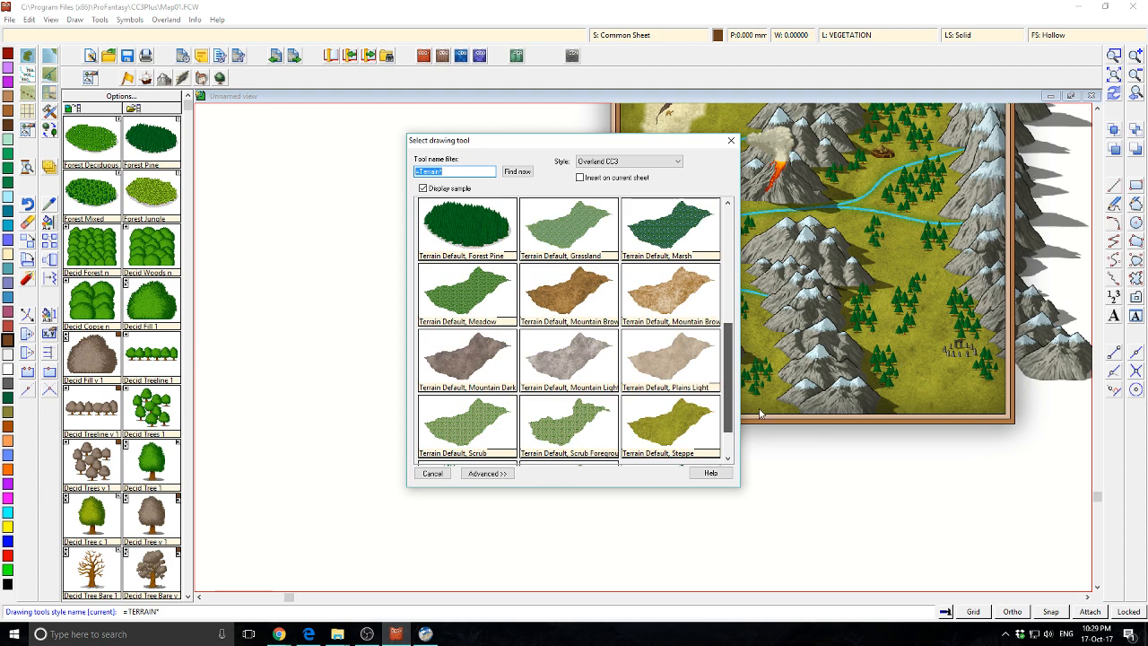
click(569, 235)
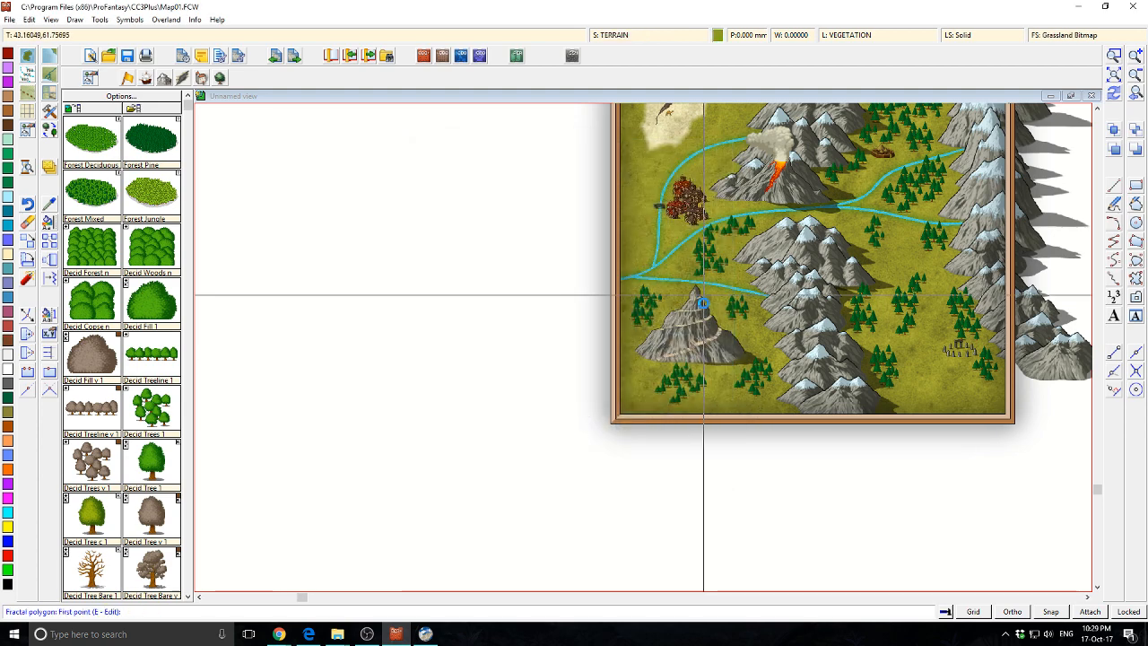
scroll(733, 335, up, 1)
scroll(724, 326, up, 1)
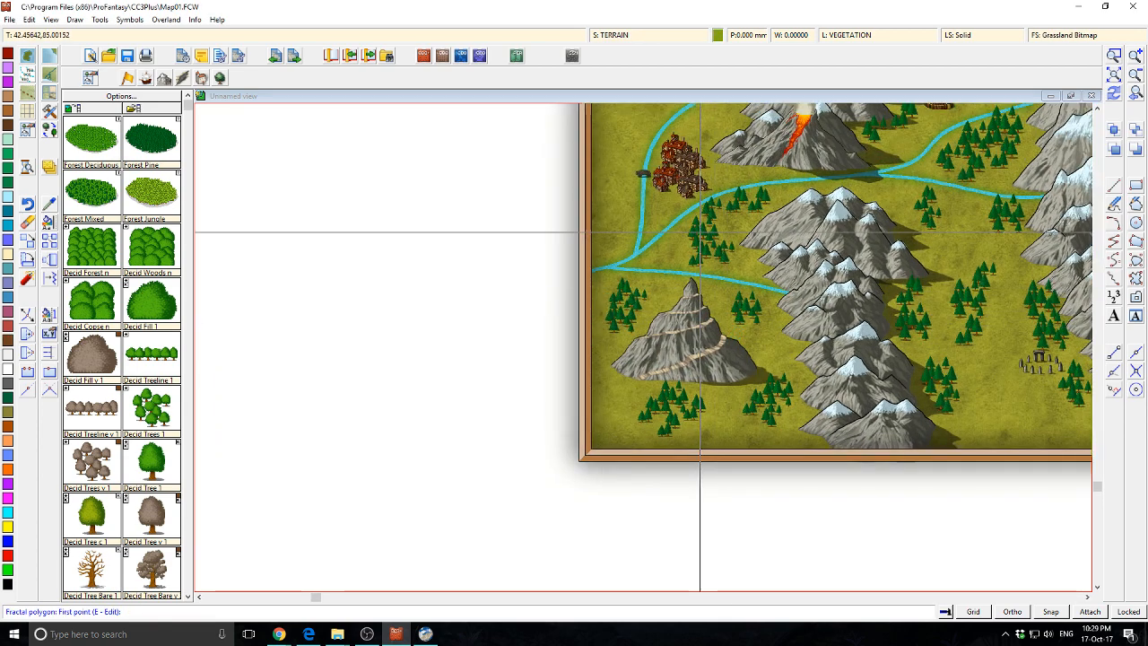
click(658, 292)
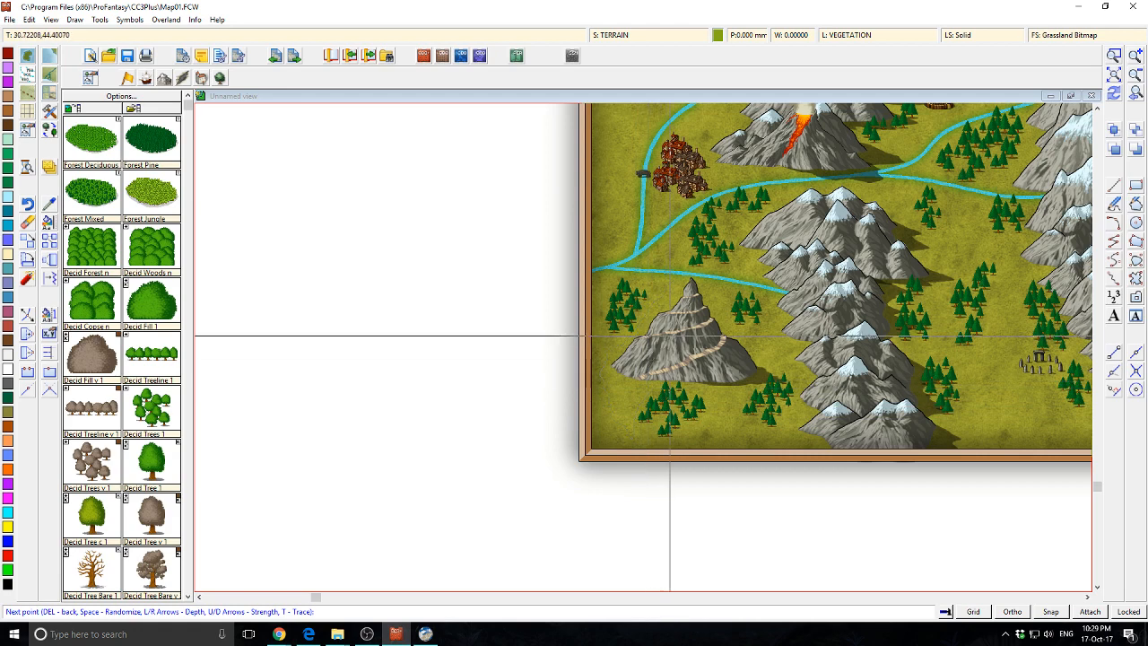
right_click(672, 281)
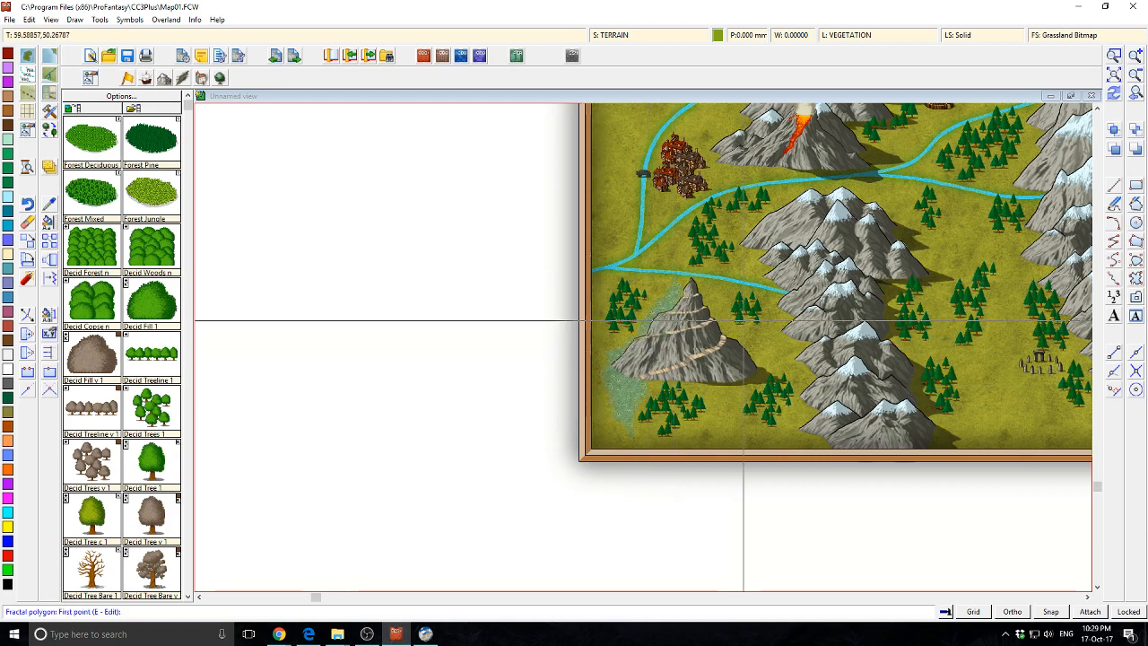
scroll(773, 298, down, 1)
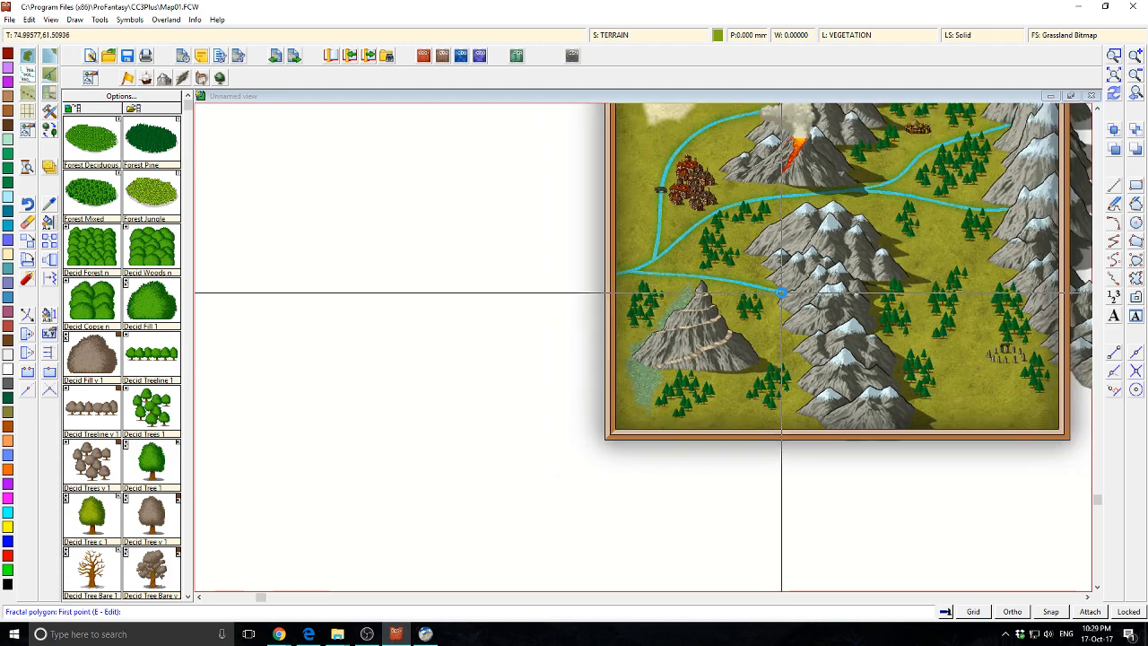
scroll(781, 256, down, 1)
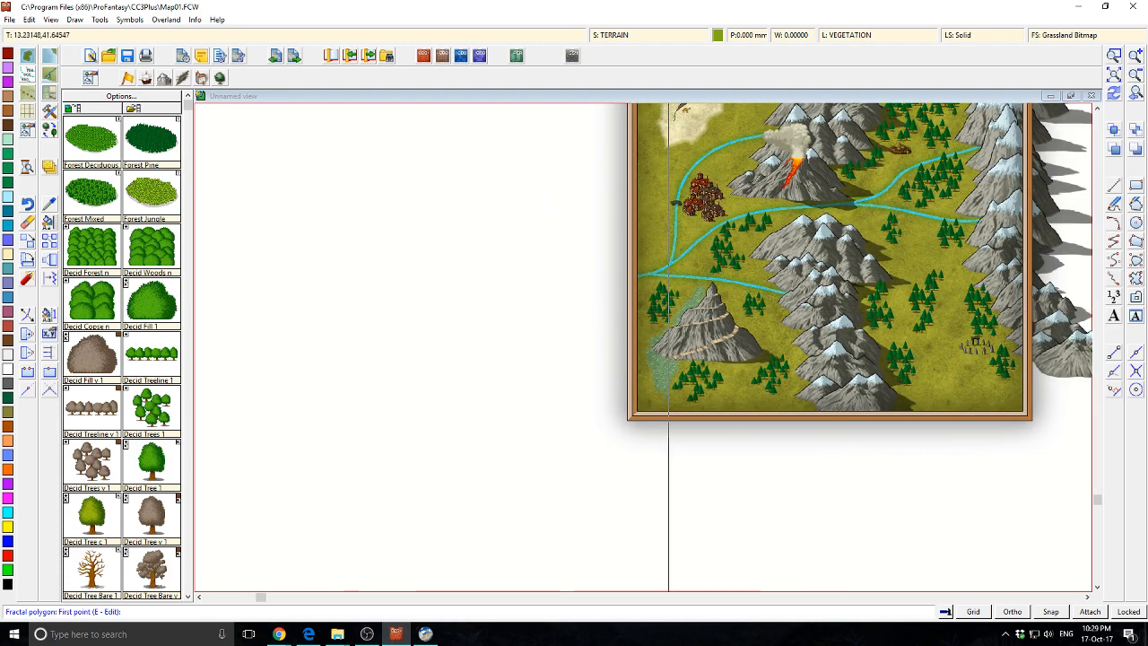
middle_click(800, 291)
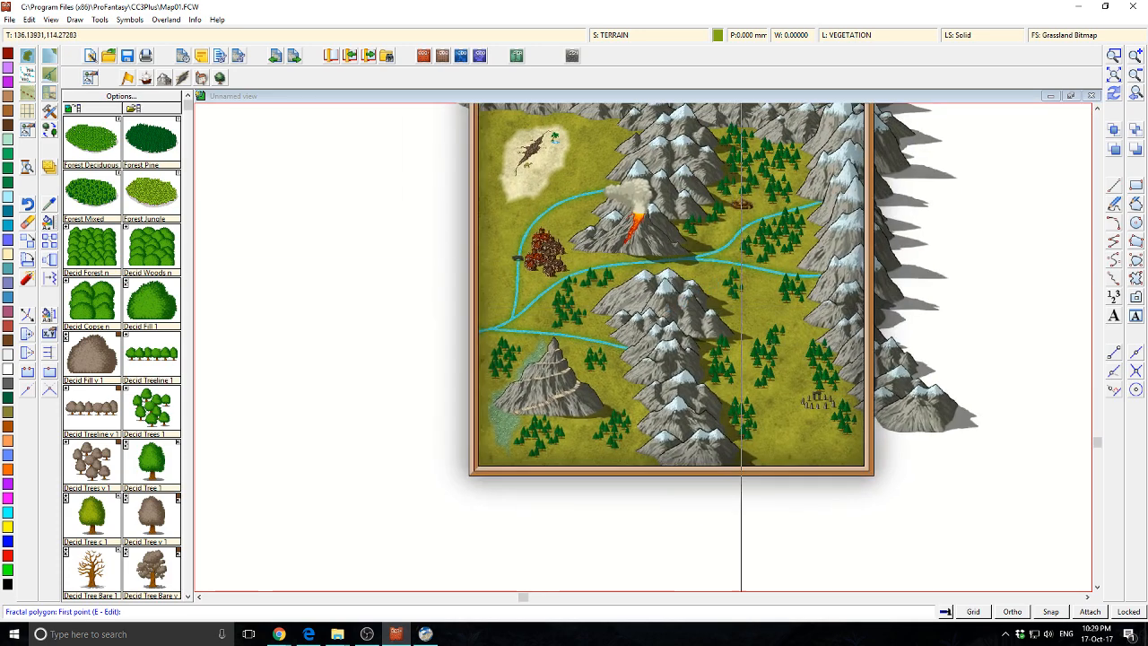
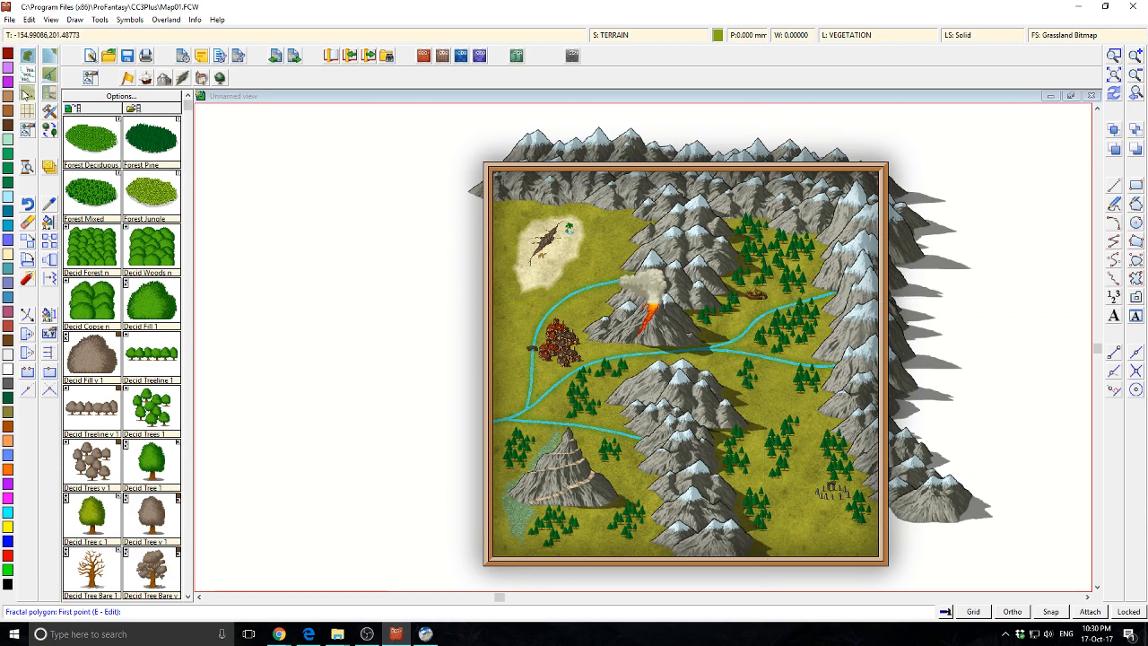
Draw a curving Road, Major path from the red-roofed town south of the volcano to the fortified settlement north-east of it.
right_click(27, 93)
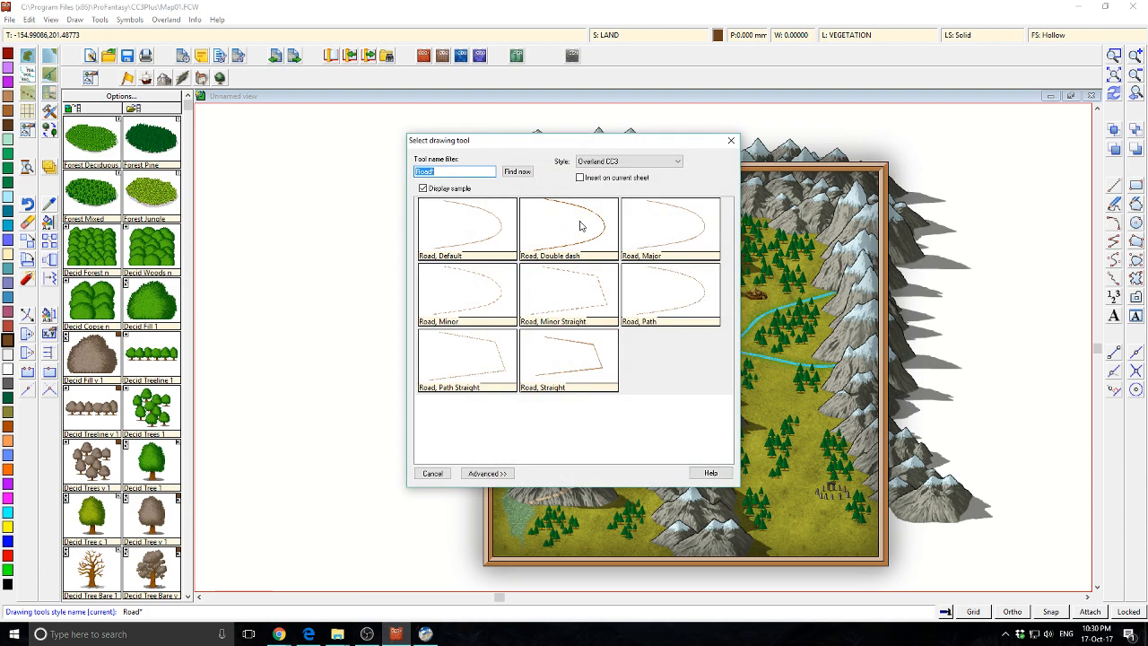
click(677, 233)
scroll(643, 414, up, 3)
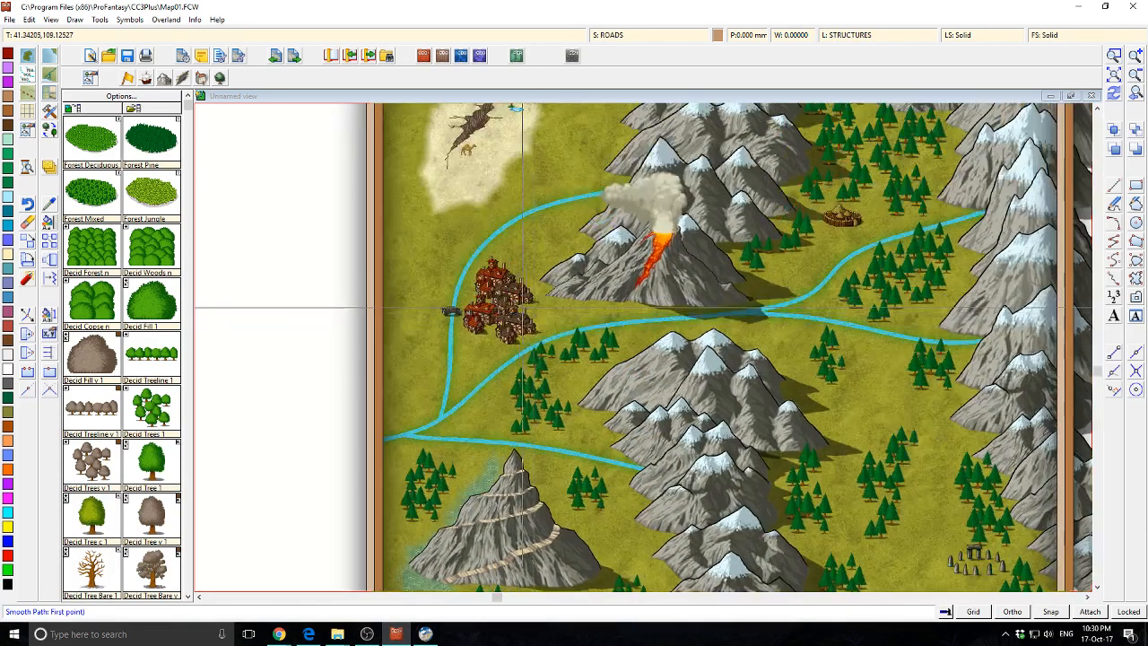
click(517, 308)
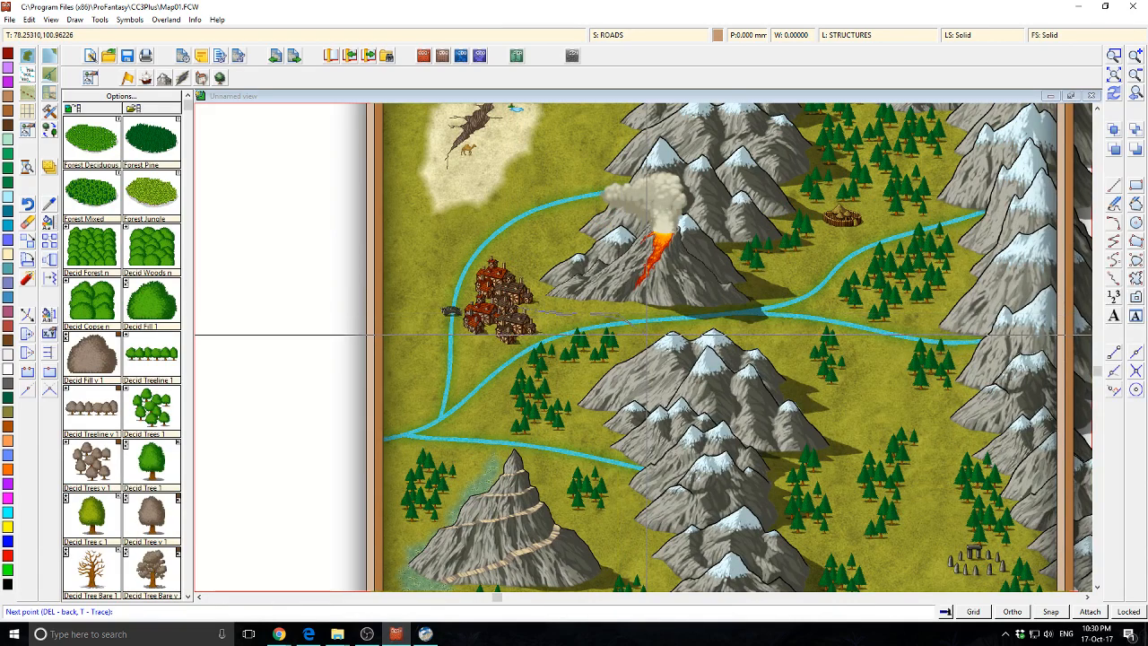
click(644, 331)
click(739, 337)
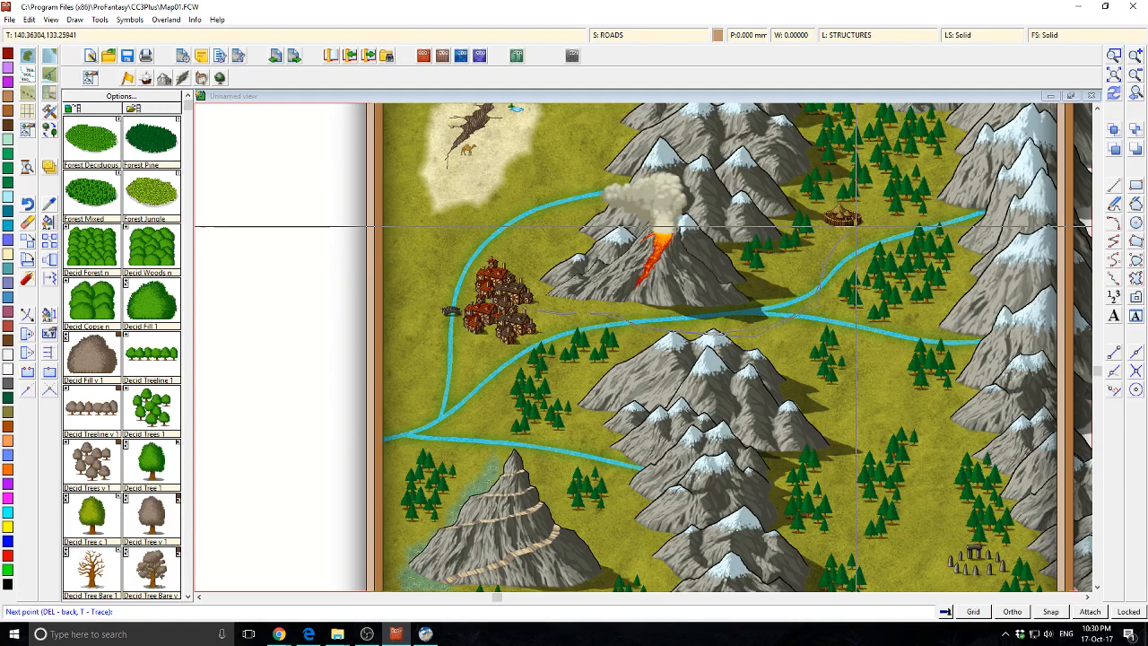
right_click(850, 222)
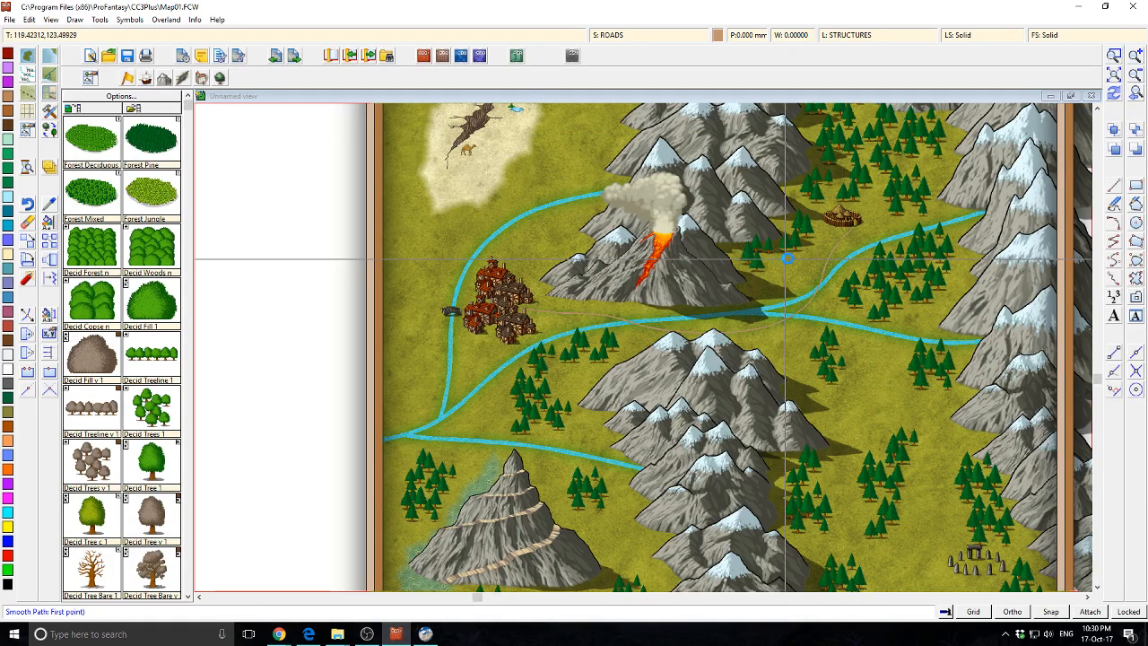
Deactivate the sheet effects for the drawing and apply the change.
scroll(788, 258, down, 4)
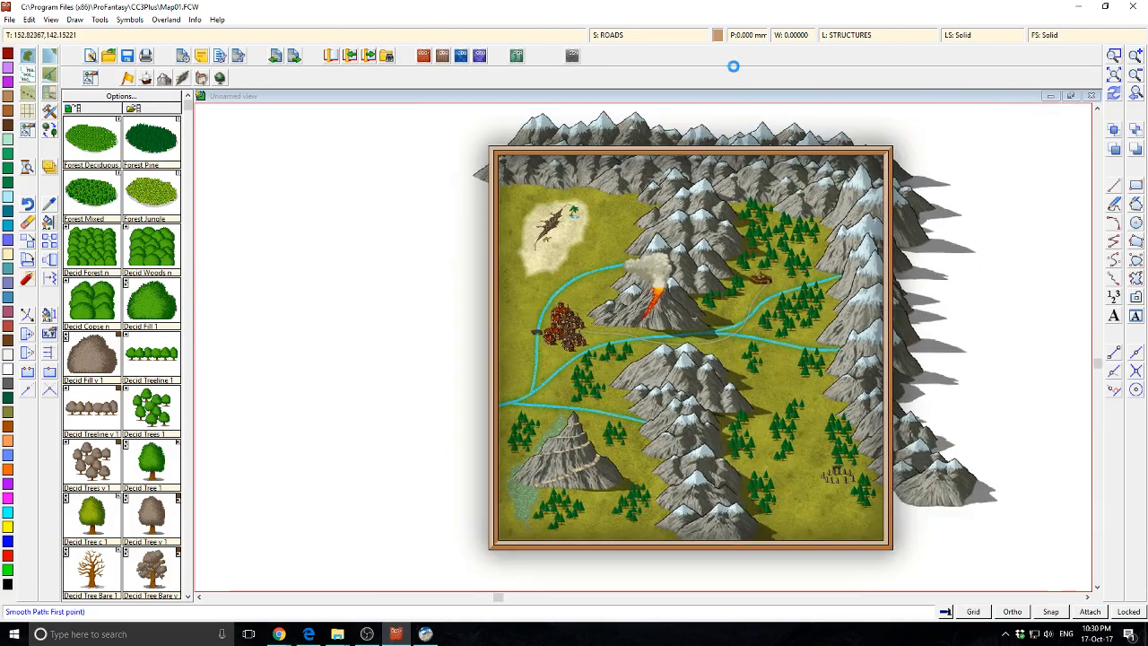
click(664, 34)
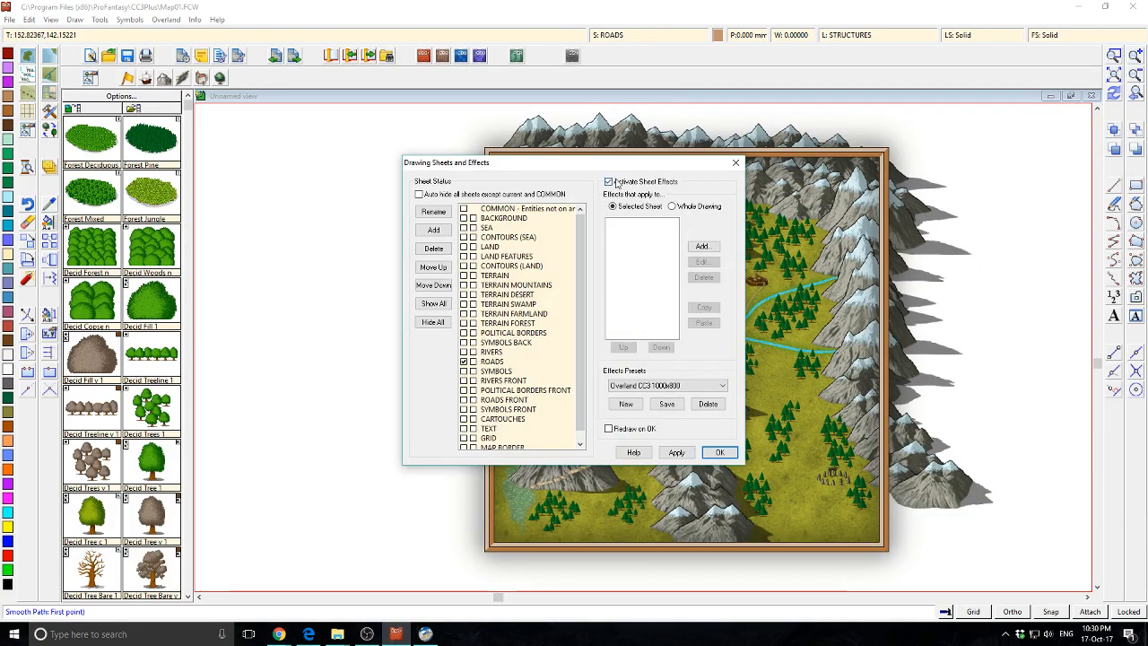
click(736, 162)
click(657, 38)
click(608, 182)
click(682, 453)
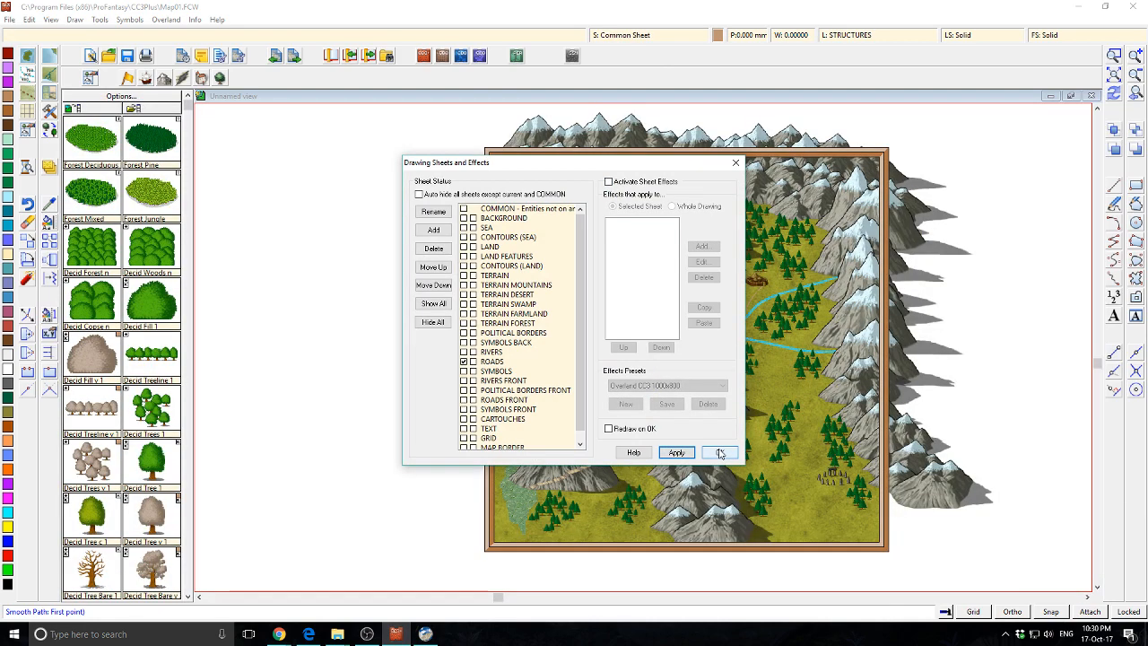
click(721, 452)
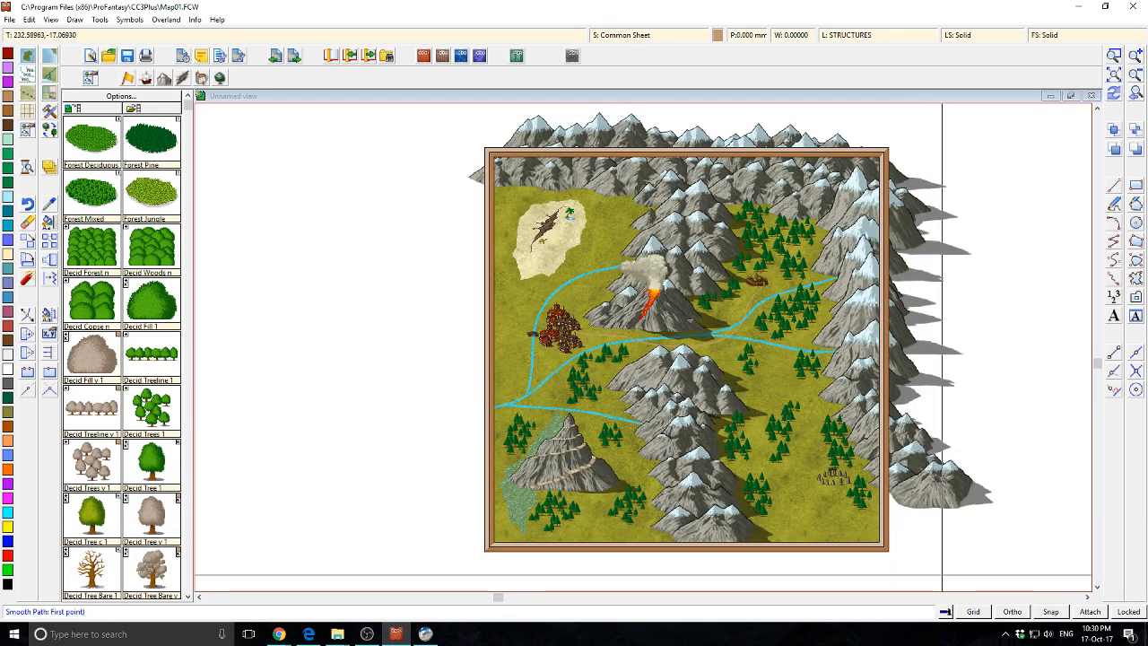
Reactivate the sheet effects for the drawing.
click(603, 35)
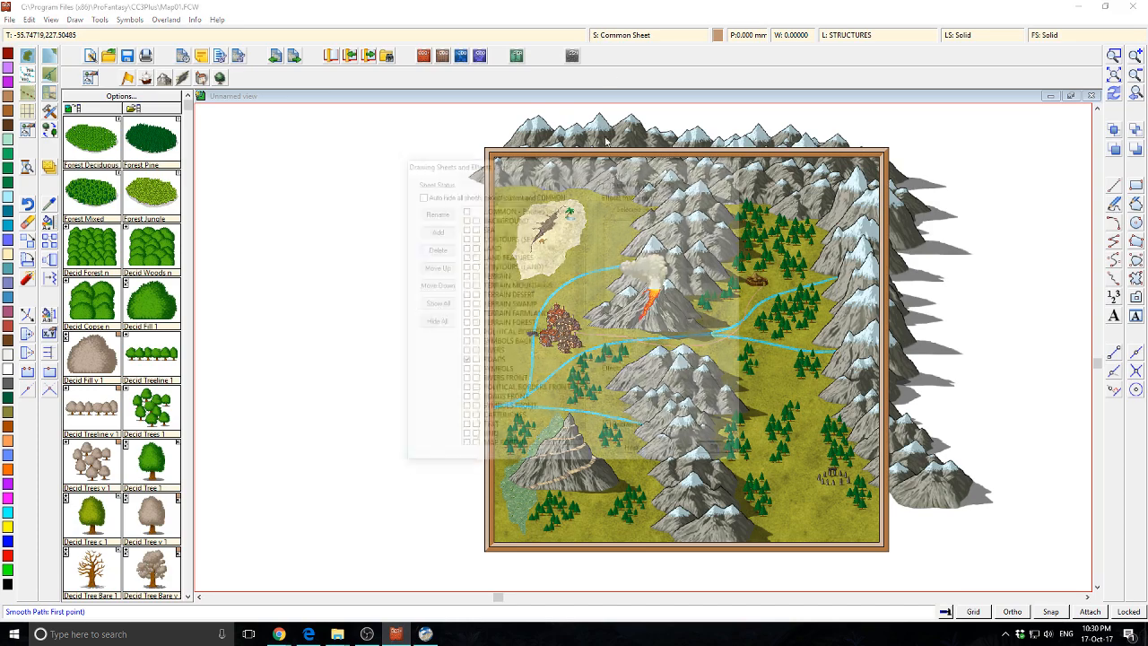
click(612, 182)
click(678, 453)
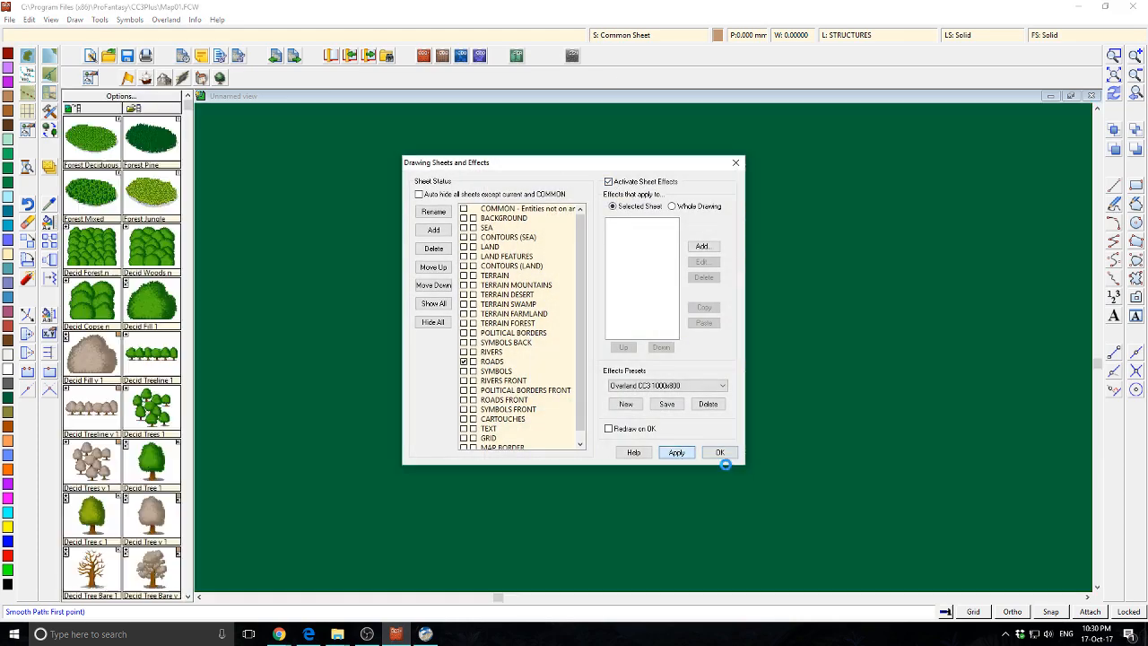
click(722, 453)
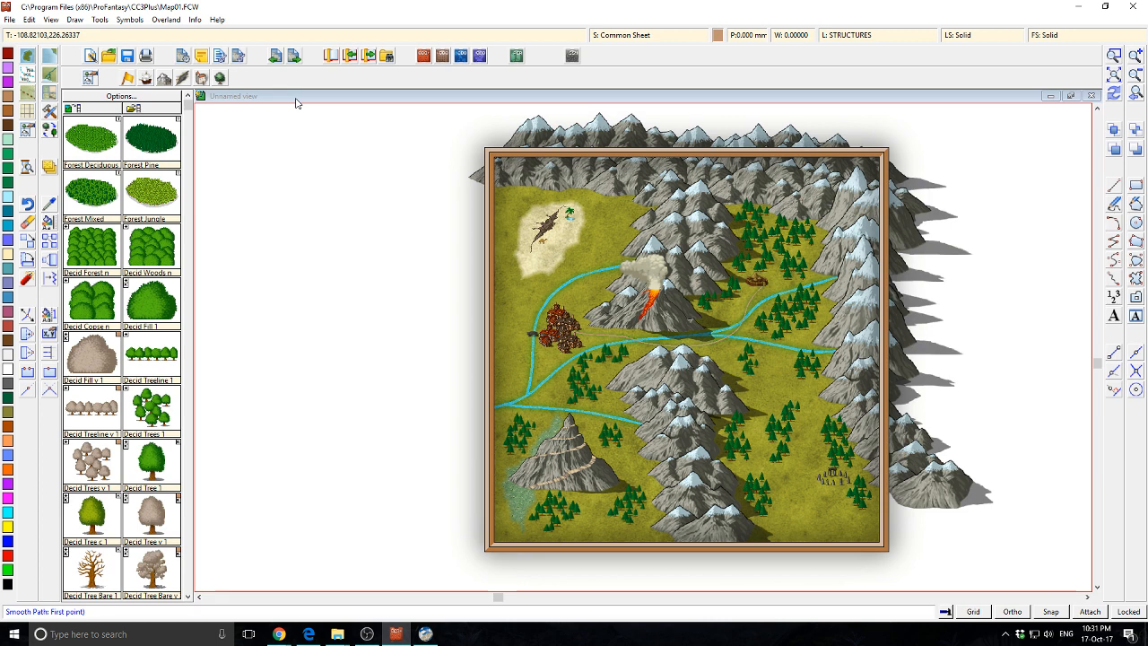
Move the town's south-eastern building cluster to the south-west, just north of the river, and redraw the map.
scroll(595, 276, up, 3)
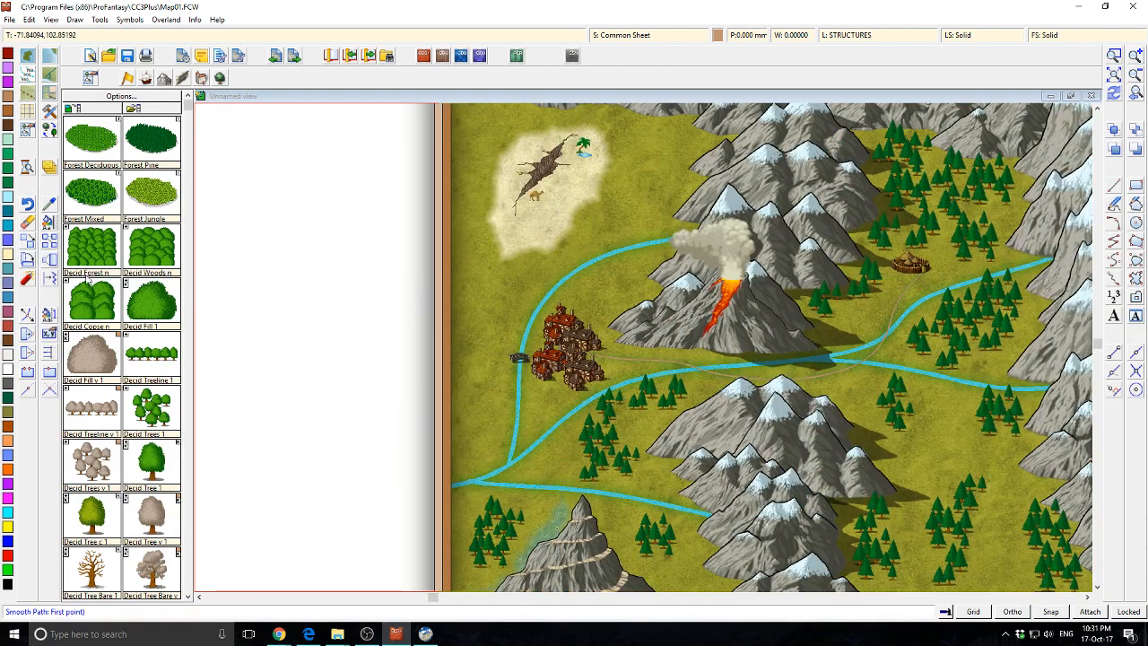
click(27, 243)
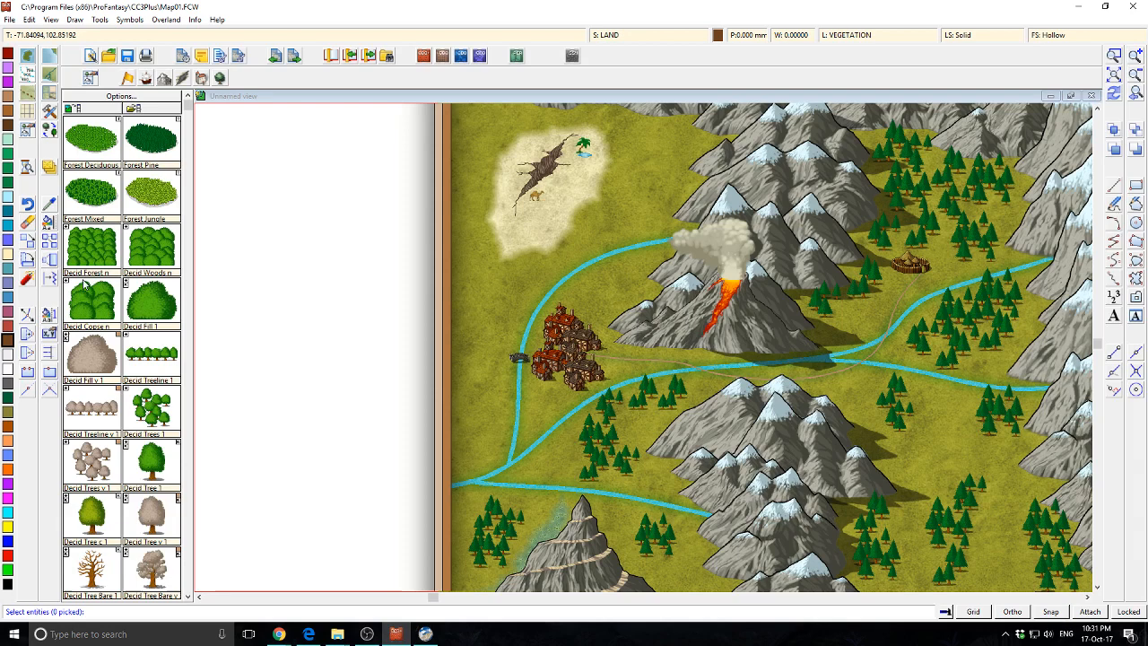
click(576, 387)
click(579, 392)
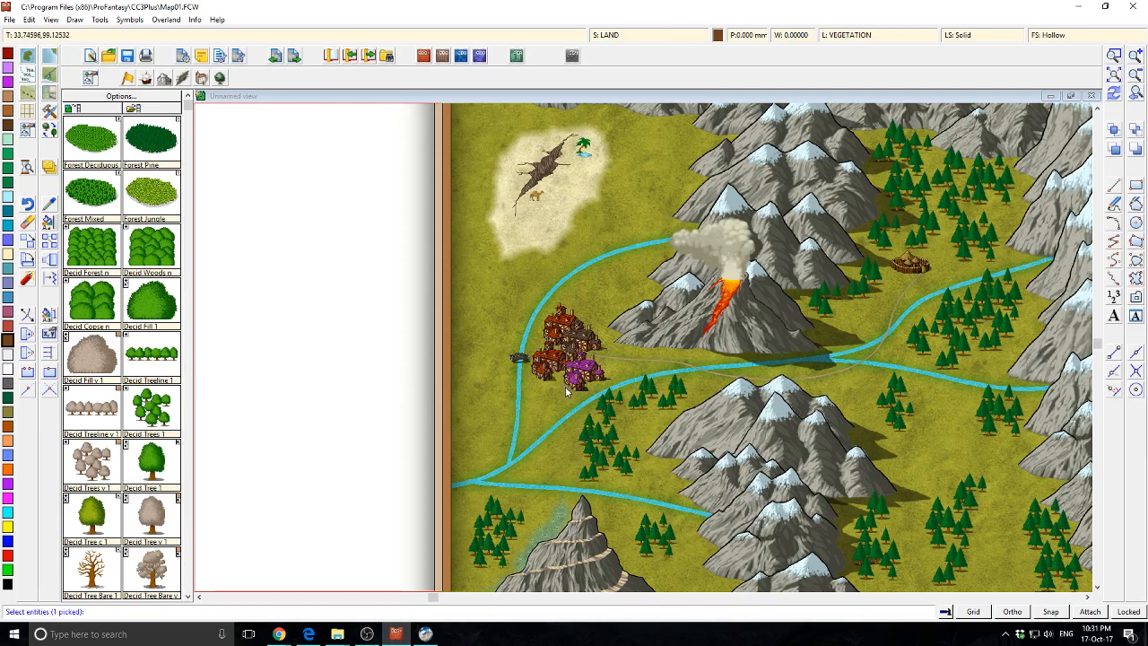
right_click(576, 386)
click(552, 381)
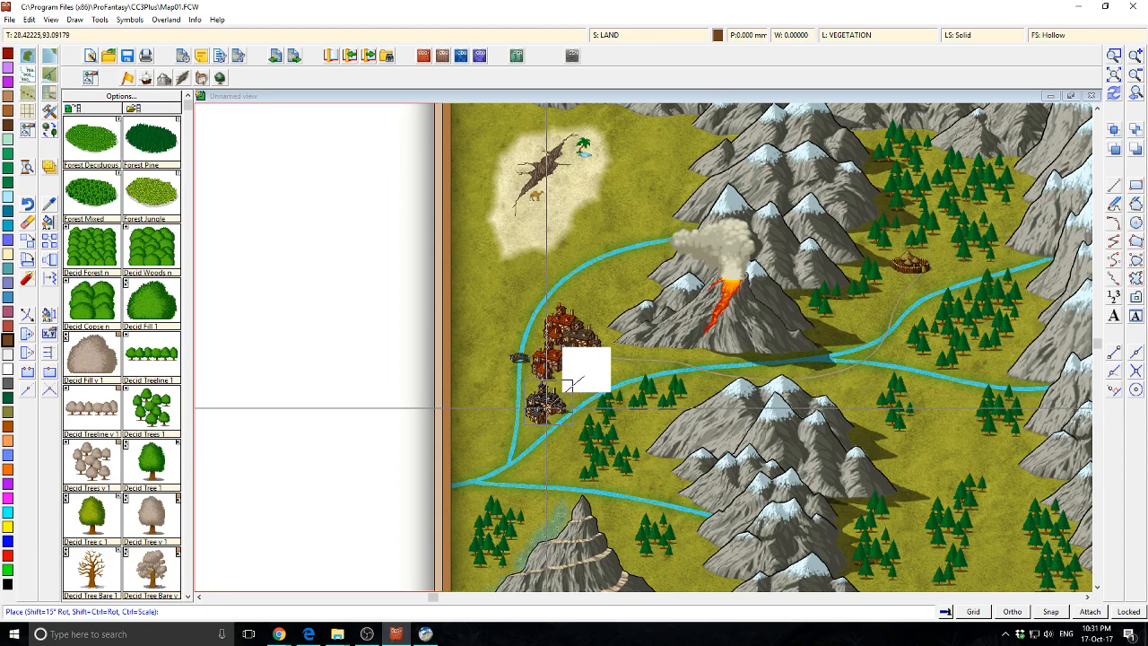
click(546, 412)
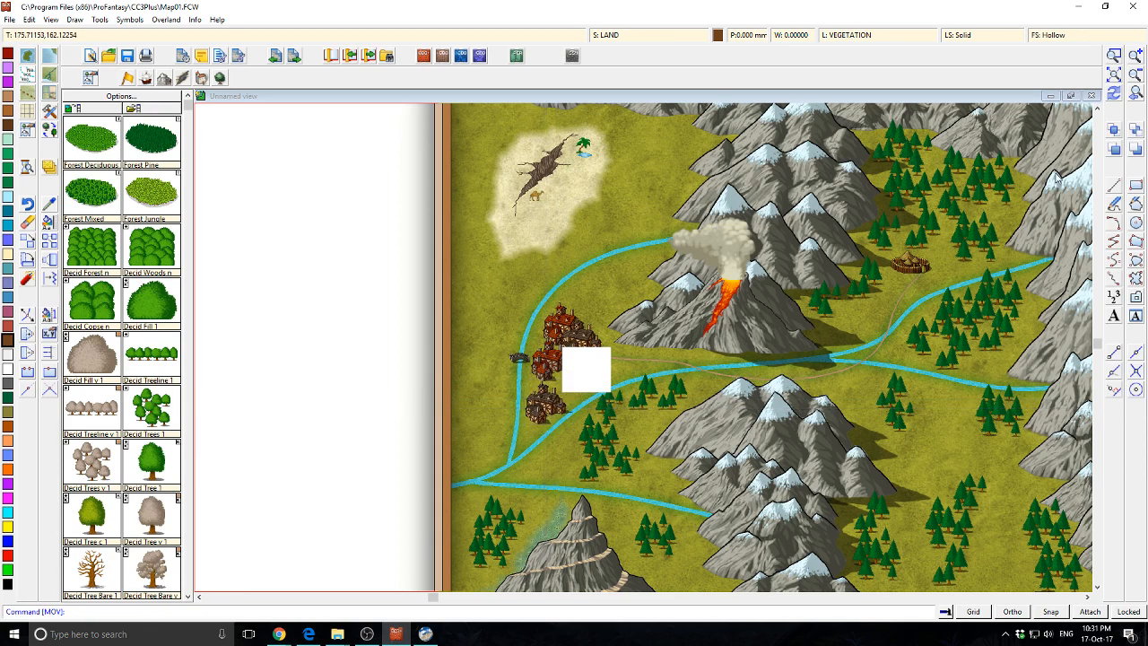
click(1115, 93)
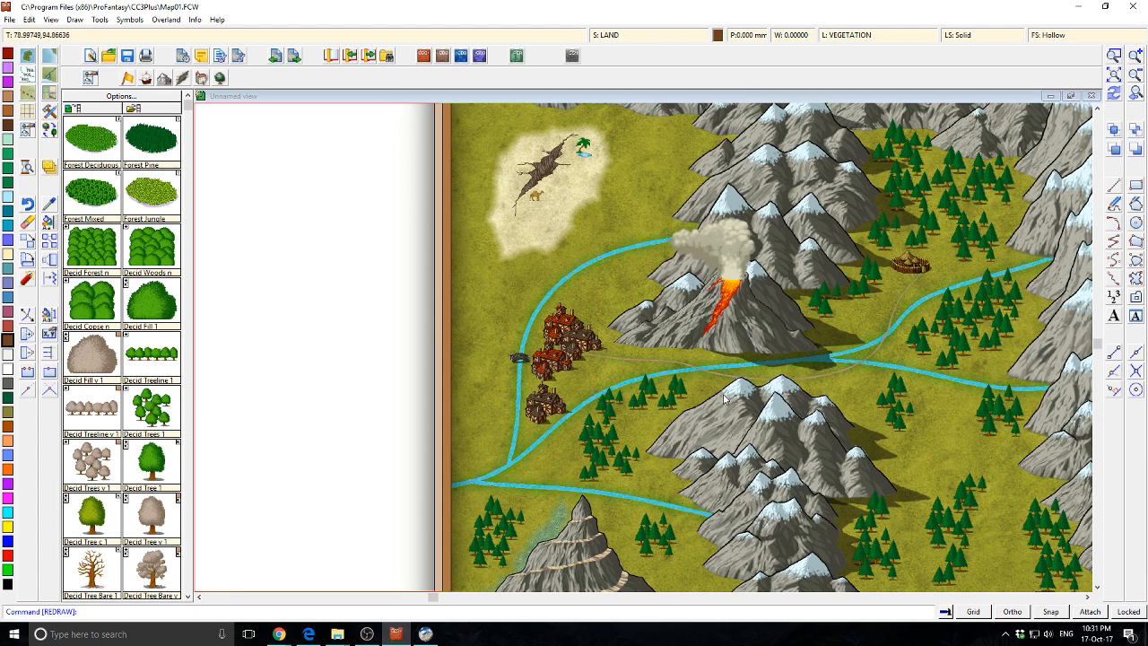
Erase the pine cluster at the north-western foot of the southern central range.
click(27, 224)
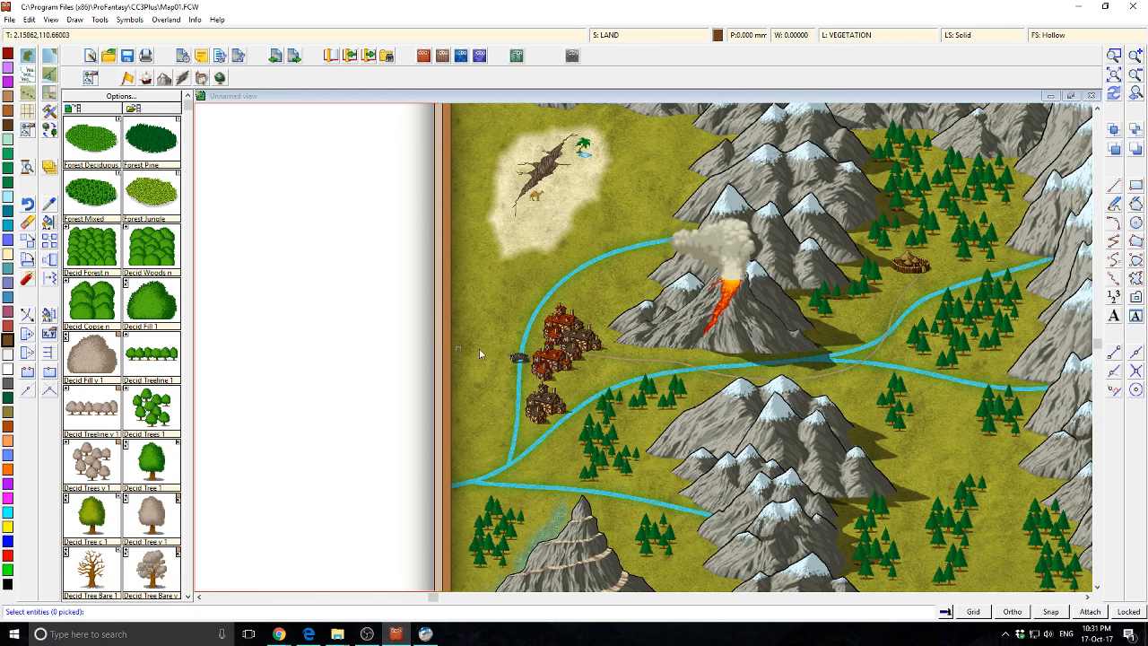
right_click(685, 395)
click(678, 398)
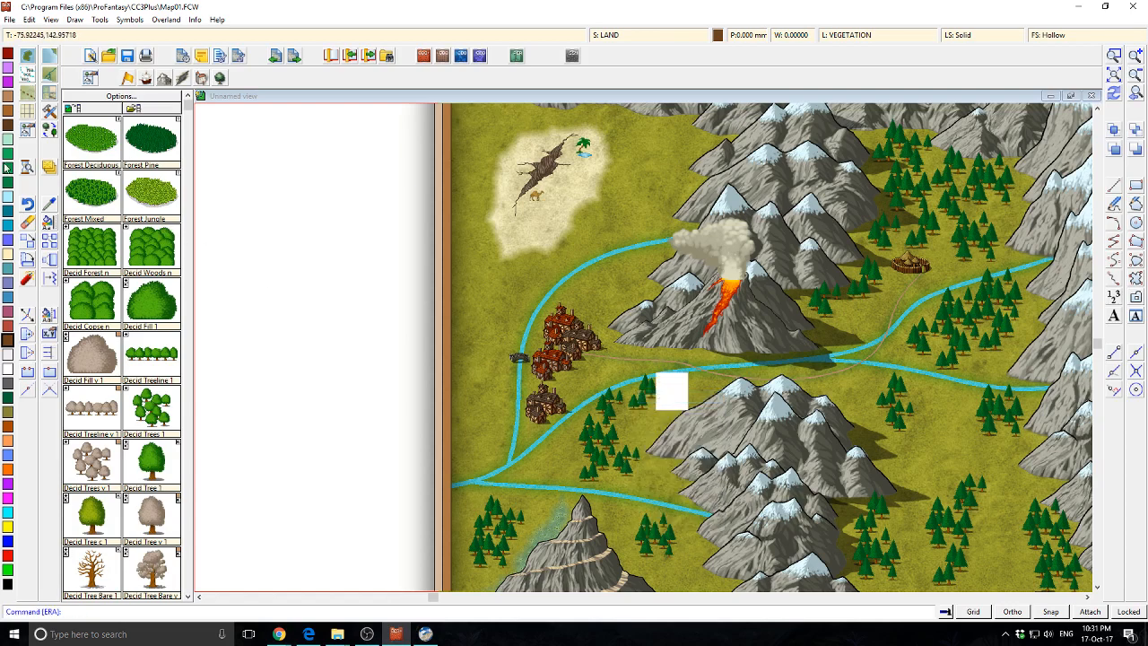
Try to erase the desert patch and its symbols with a selection window reaching into the volcano area.
click(30, 230)
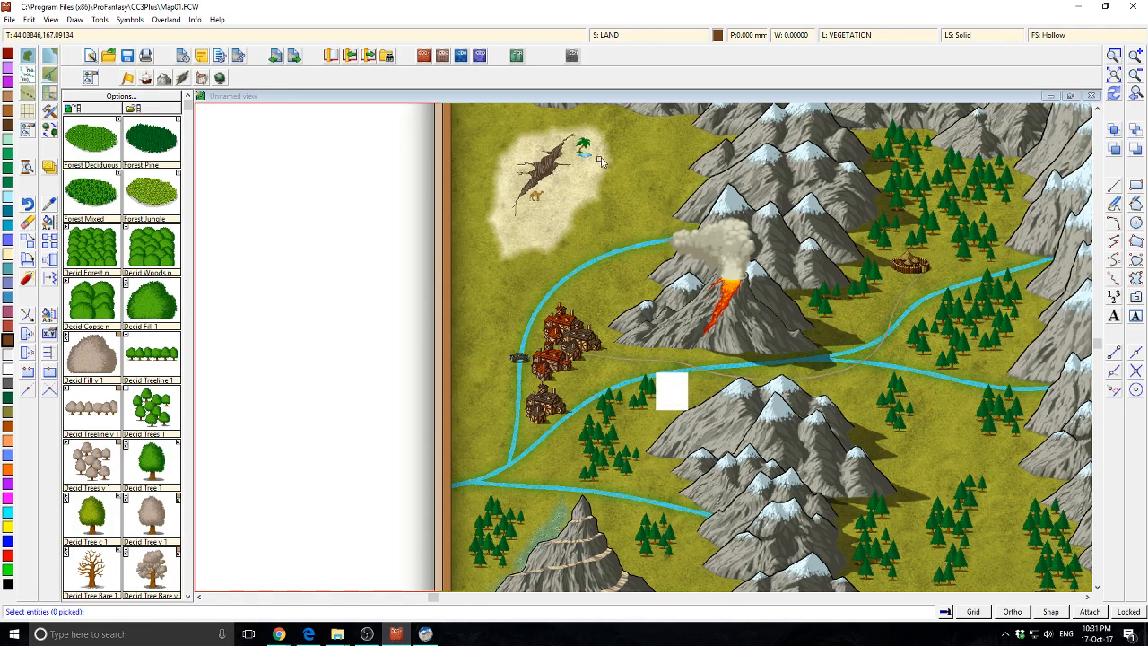
click(625, 140)
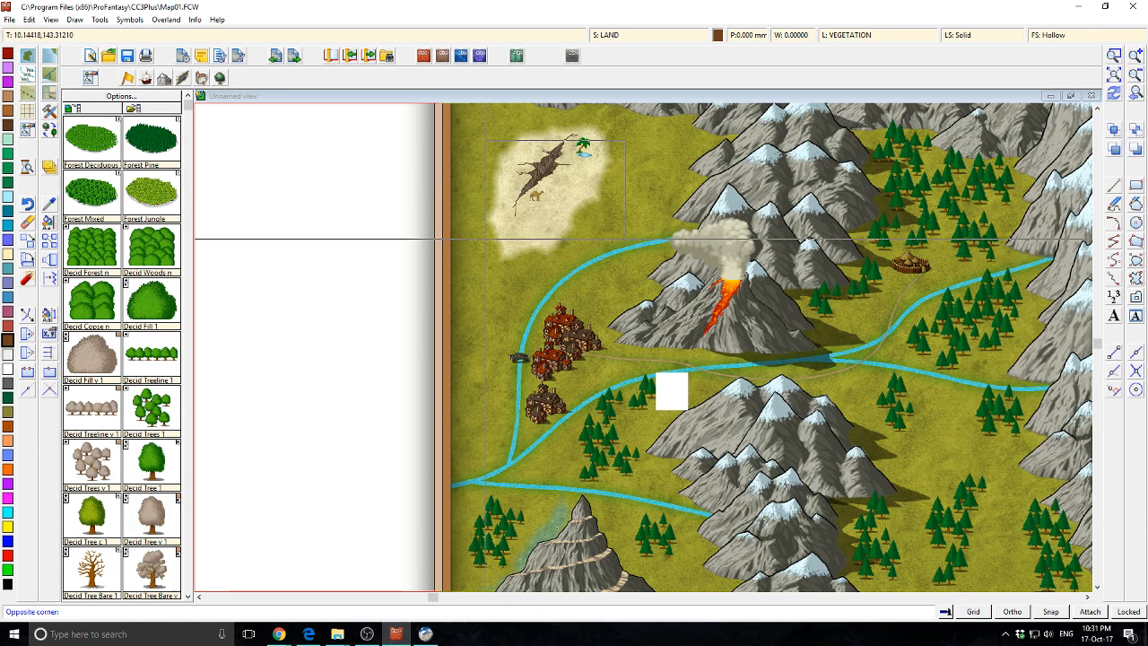
click(488, 231)
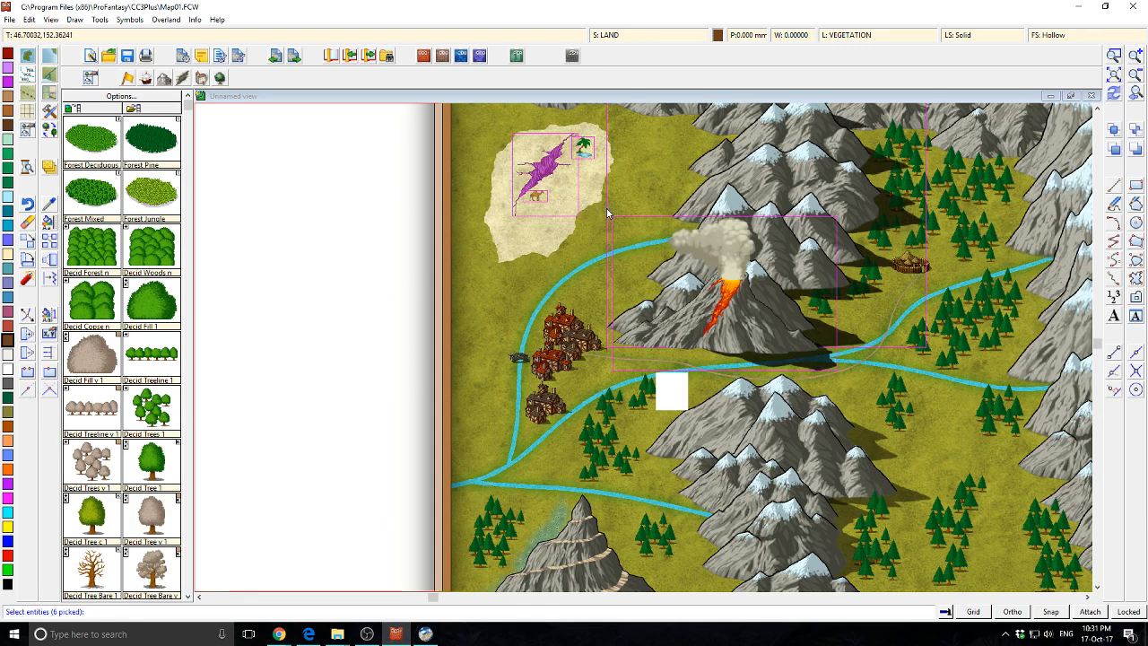
right_click(567, 202)
click(565, 198)
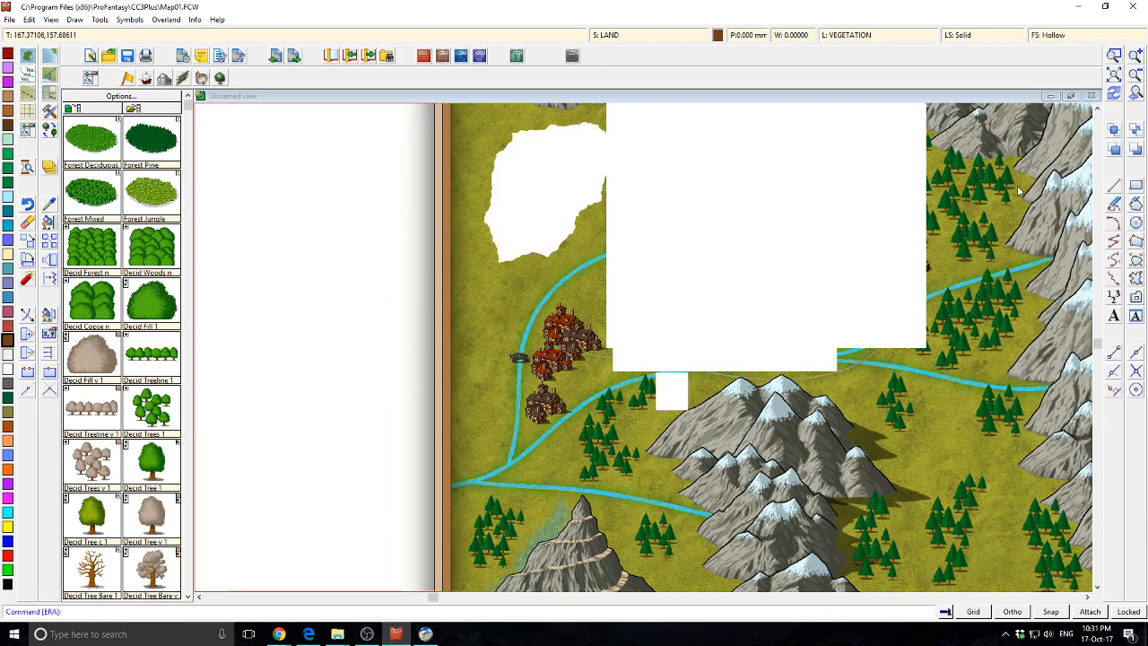
click(1112, 95)
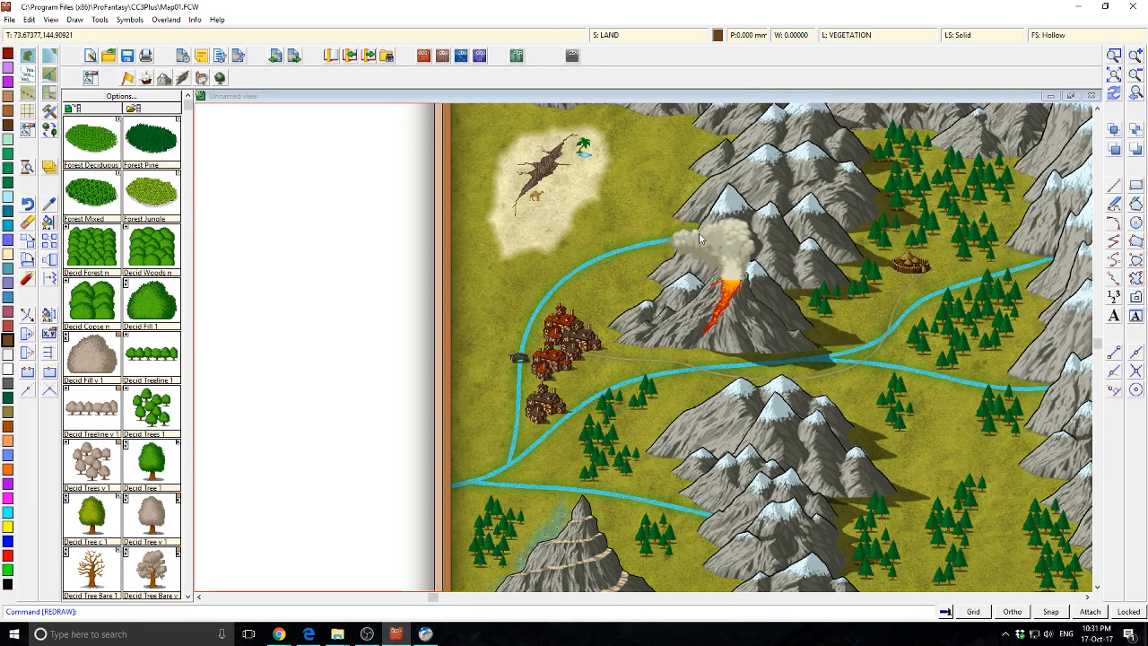
Erase the north-western desert patch together with its chasm, oasis and camel symbols, and redraw the map.
click(27, 235)
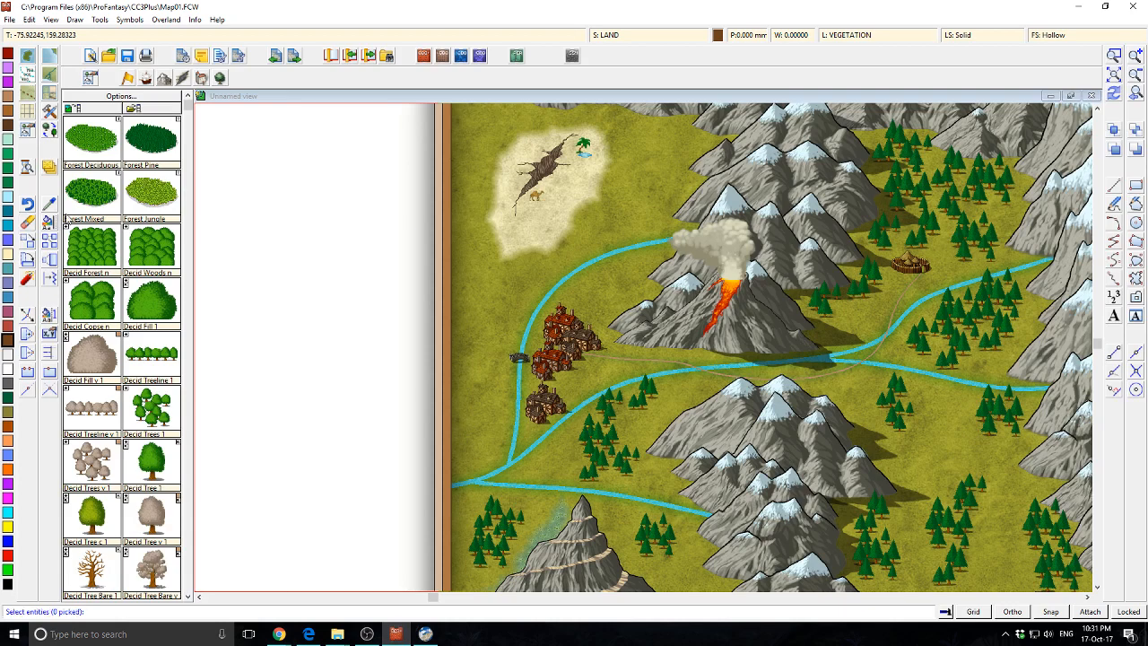
drag(490, 126, 633, 233)
right_click(563, 183)
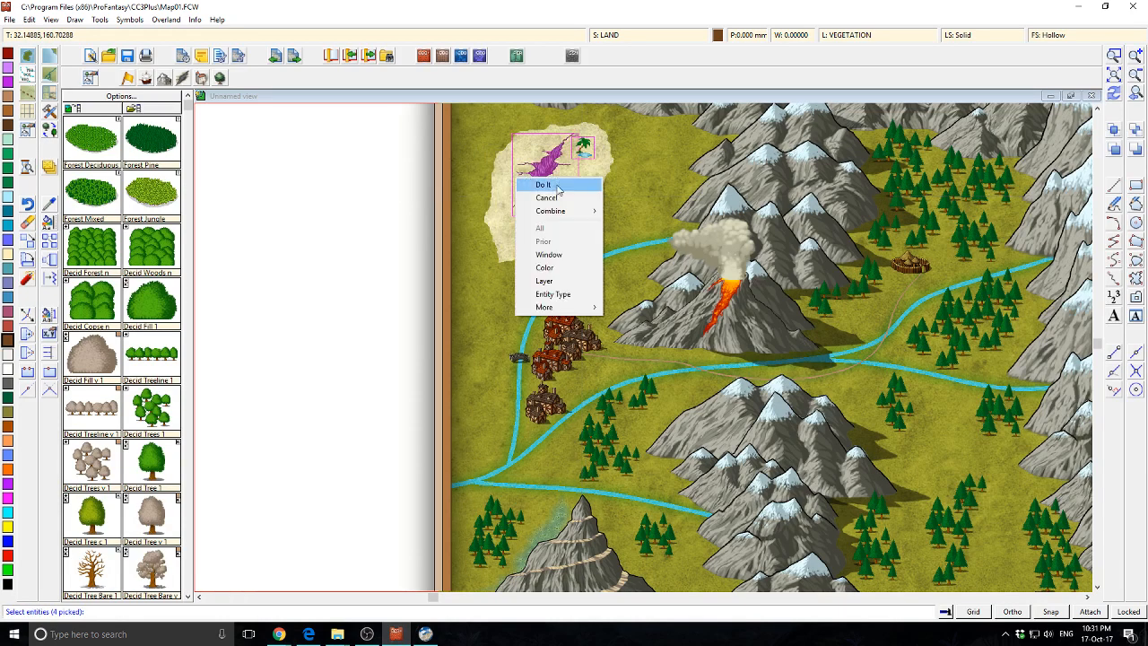
click(551, 182)
click(1115, 90)
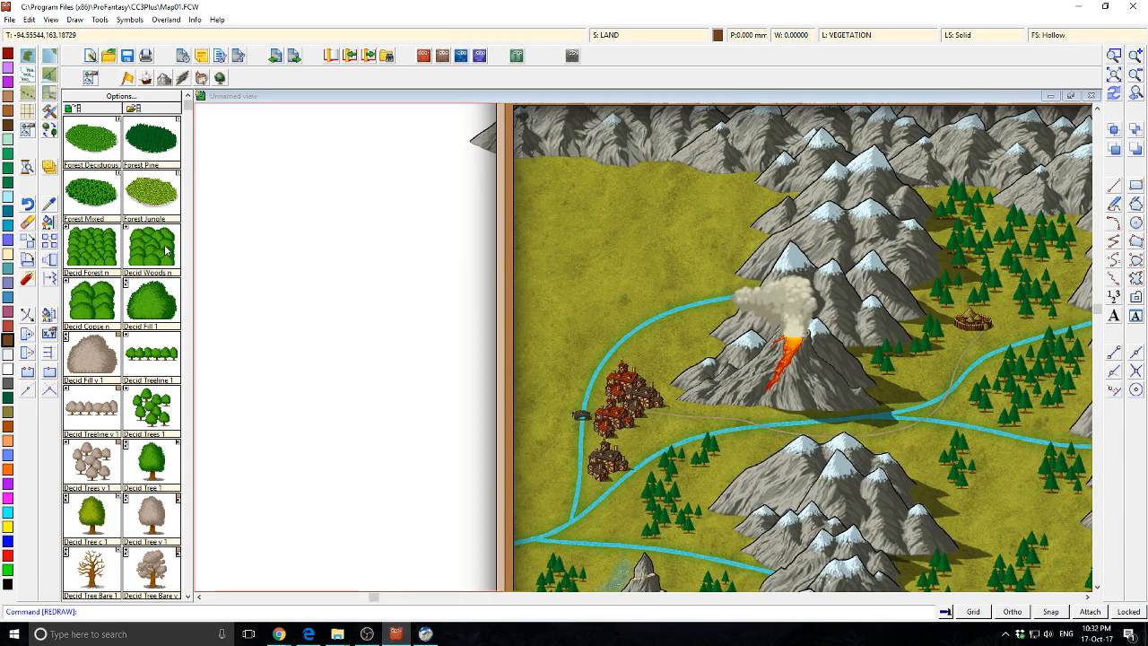
Draw a large Forest Mixed area across the north-western grassland, tapering south along the map's western edge to the town's river.
right_click(100, 245)
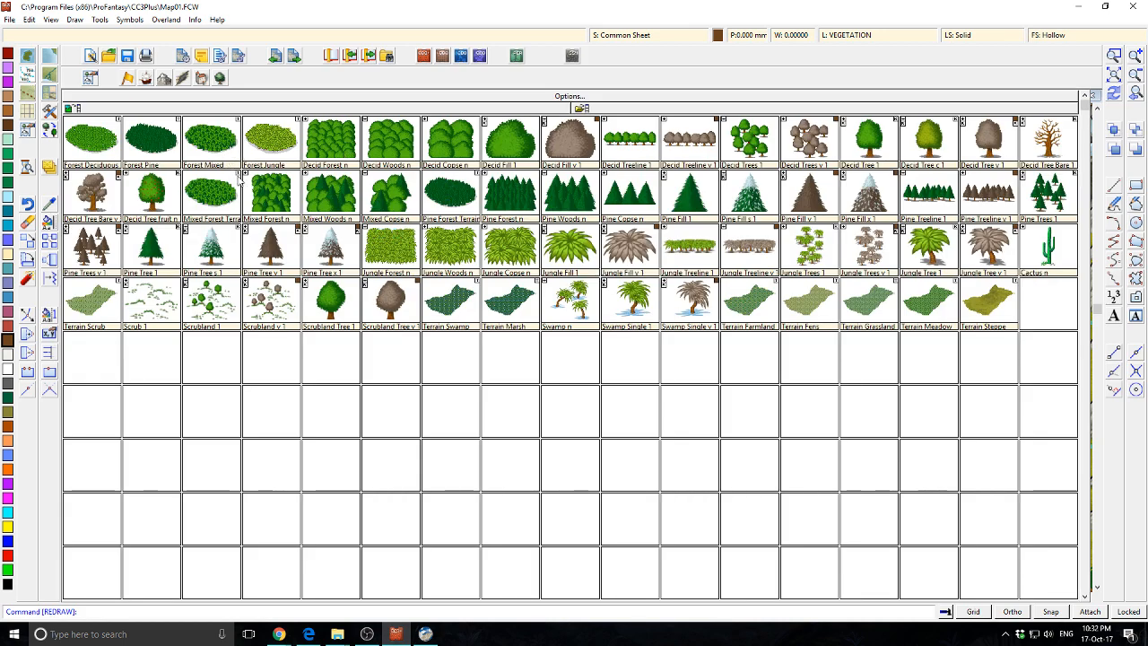
click(210, 146)
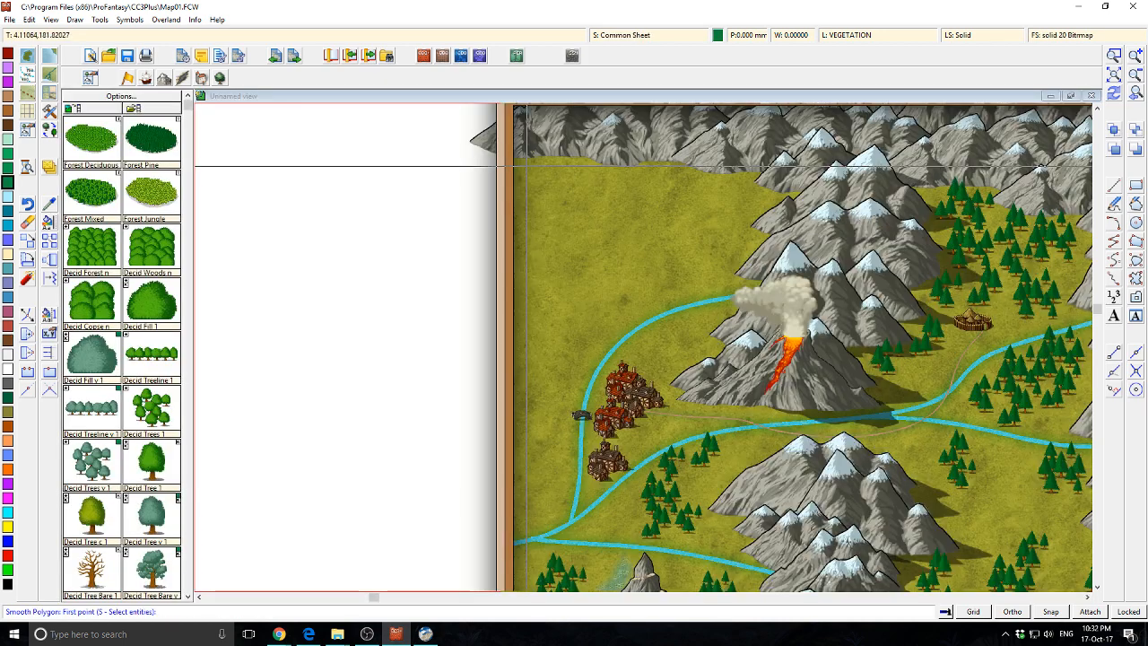
click(538, 177)
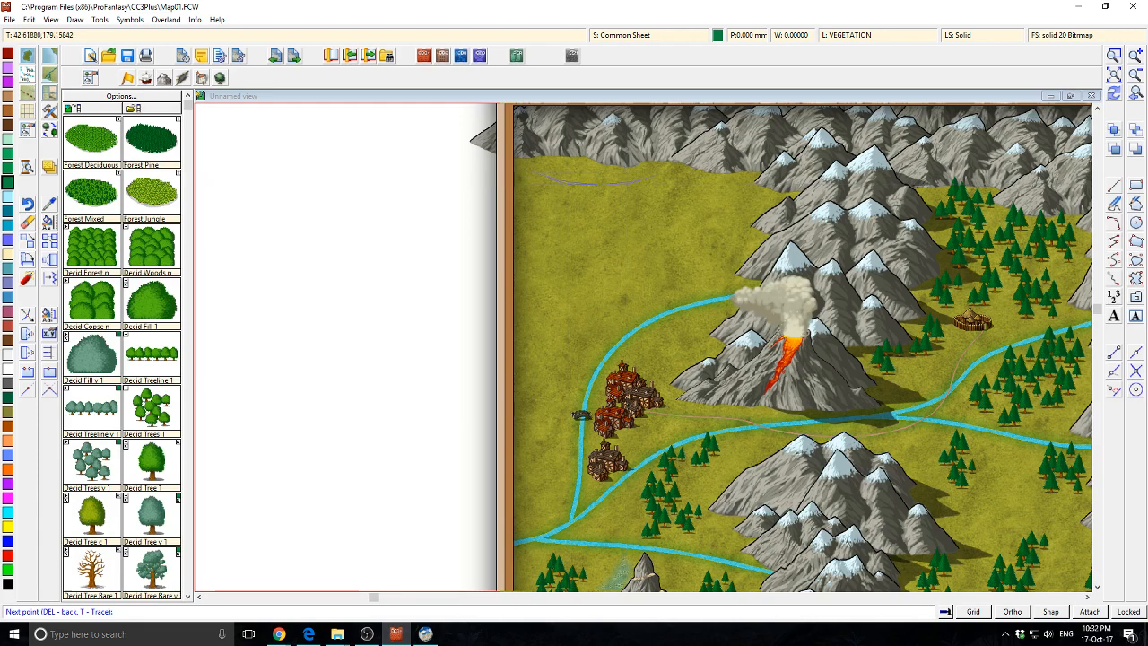
click(677, 171)
click(742, 205)
click(736, 250)
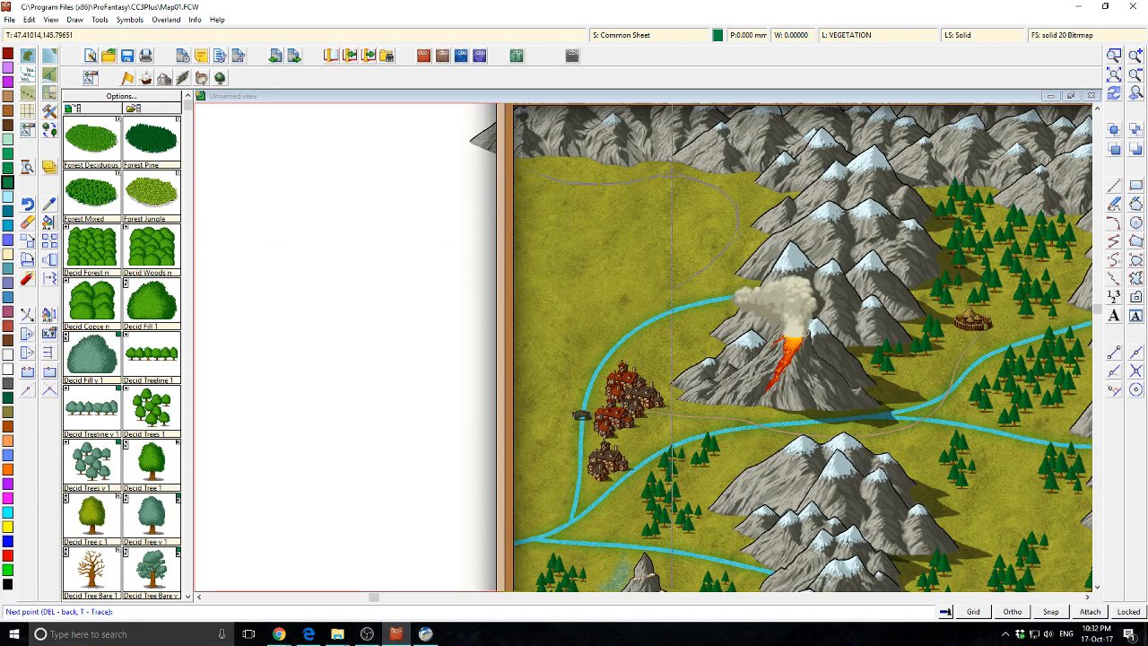
click(559, 405)
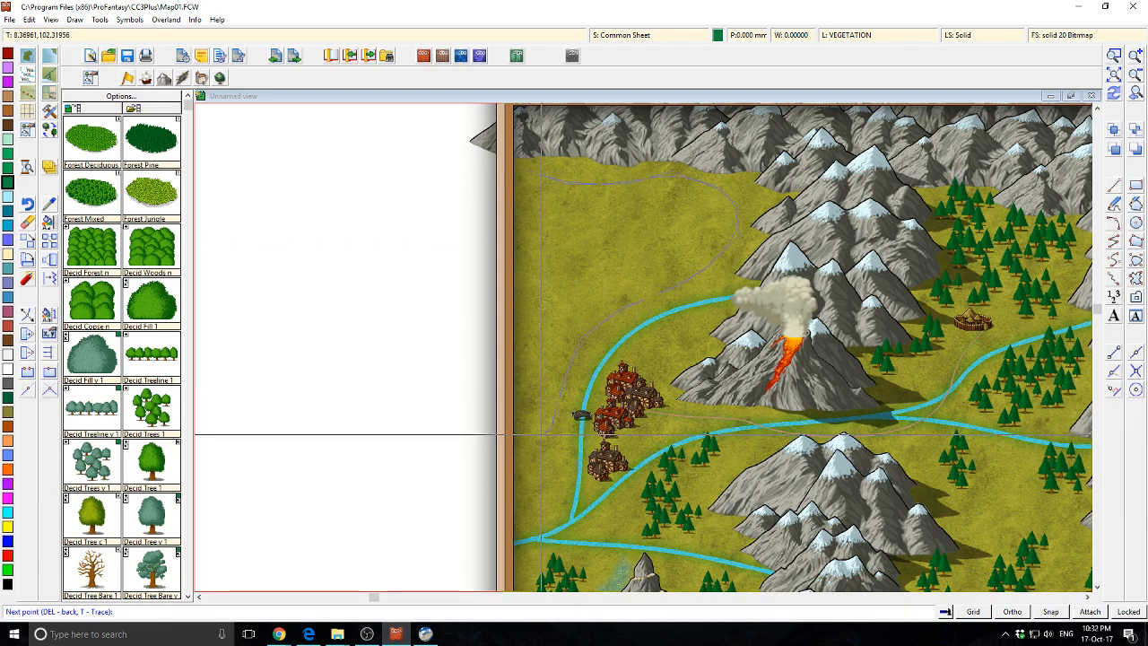
click(545, 433)
click(523, 401)
click(523, 307)
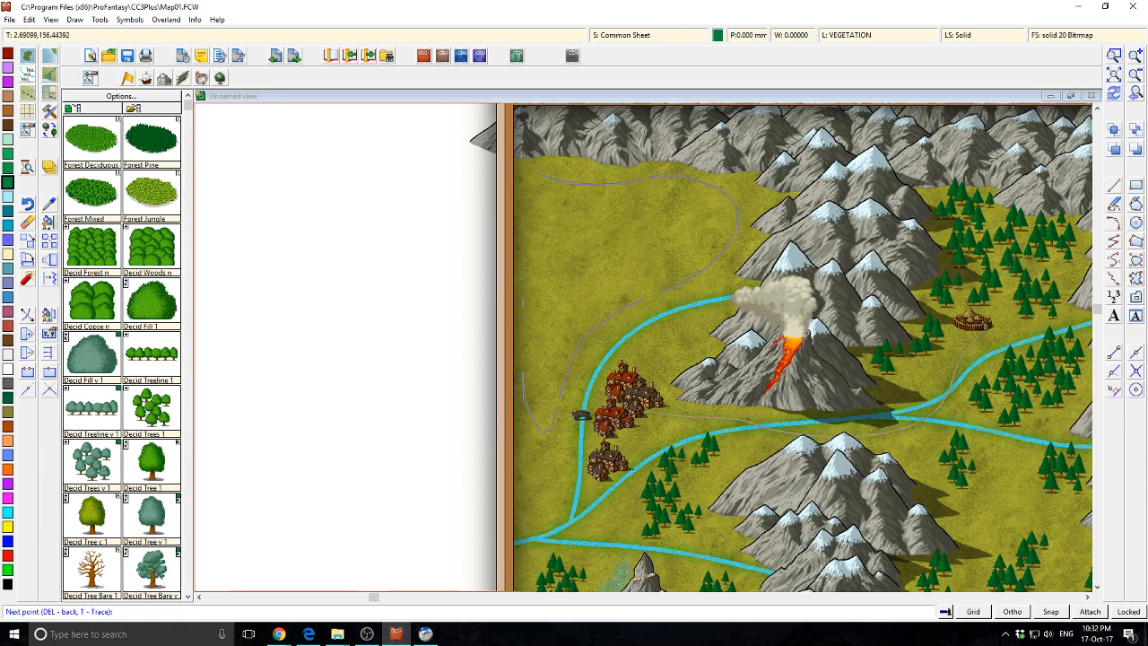
click(524, 220)
right_click(527, 170)
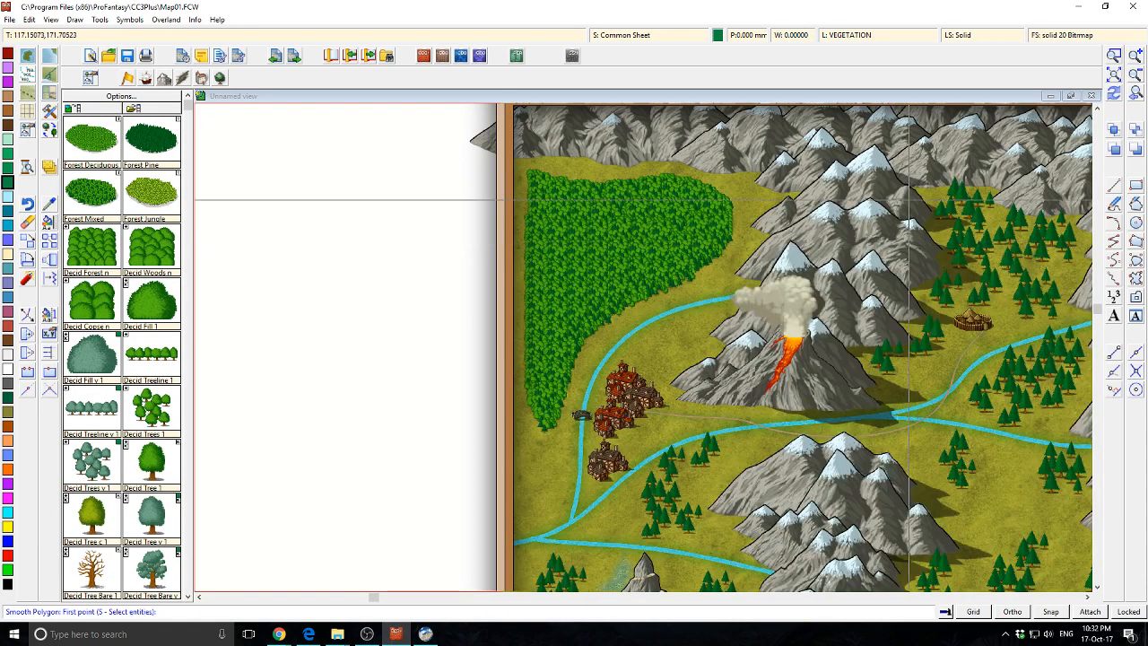
scroll(684, 303, up, 2)
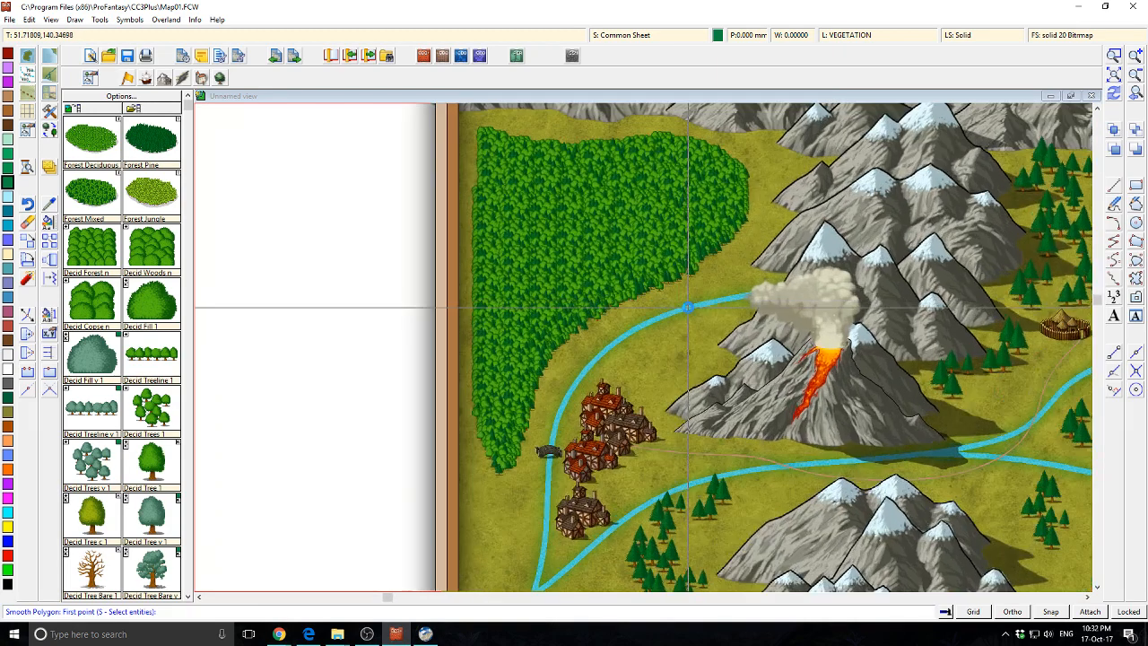
scroll(684, 307, up, 3)
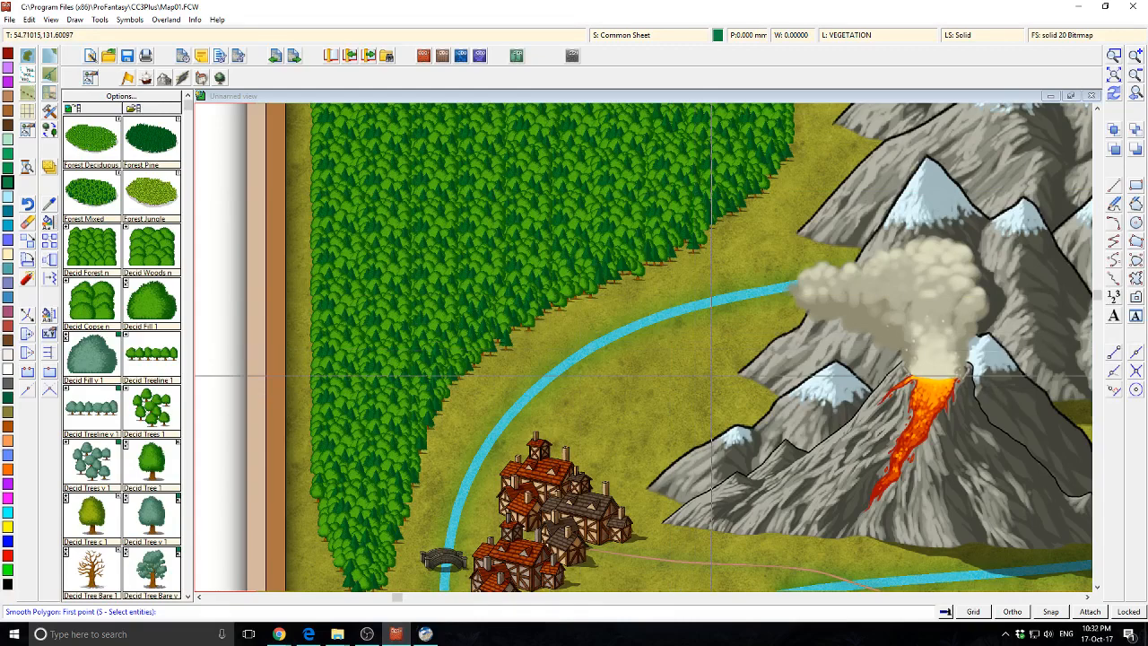
scroll(711, 375, down, 3)
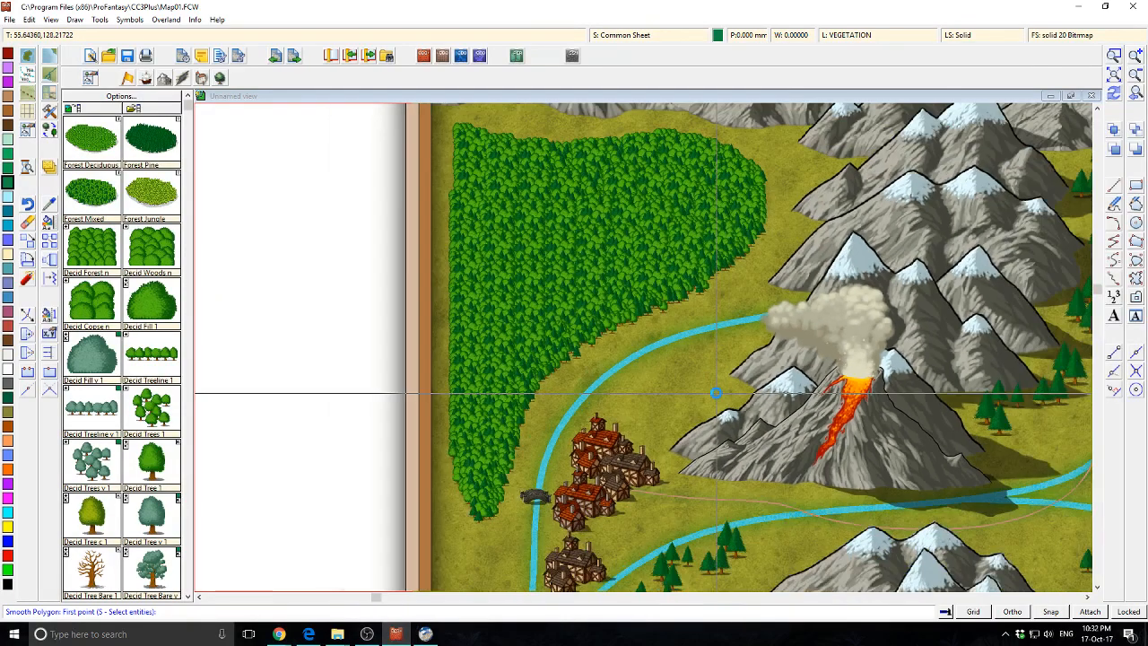
scroll(718, 392, down, 1)
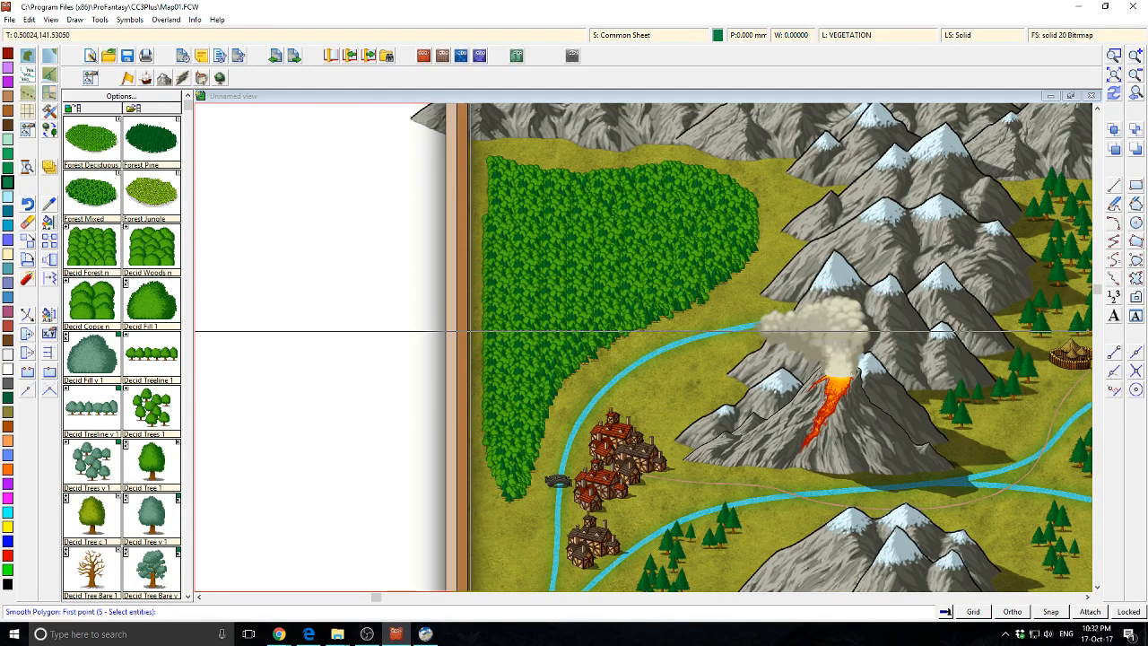
click(141, 475)
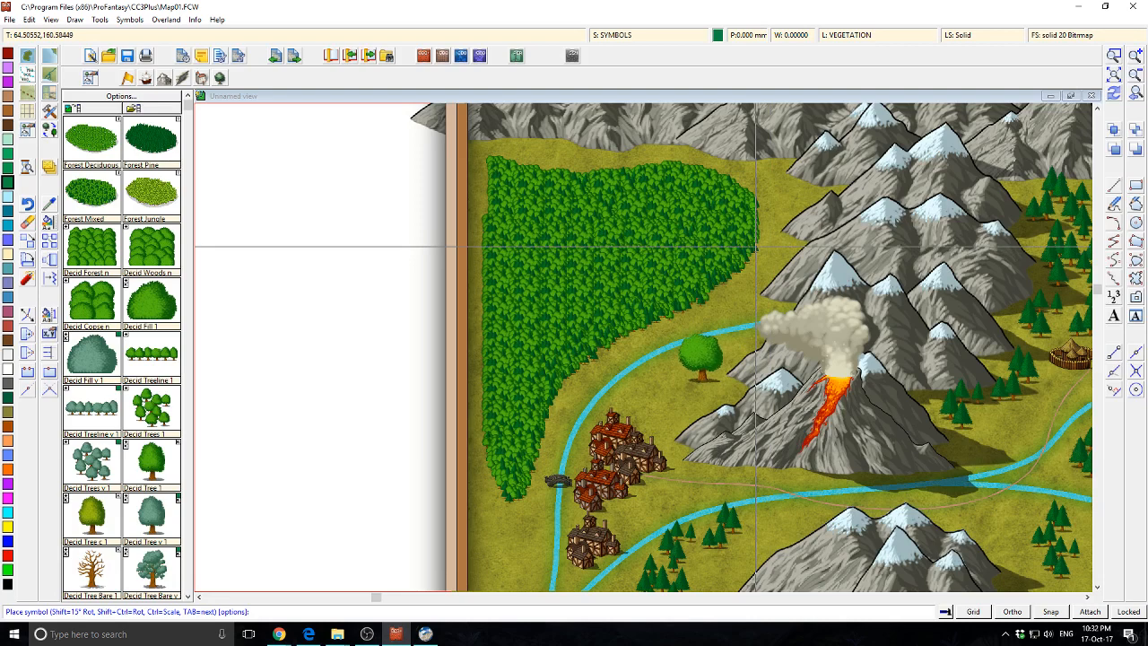
click(100, 567)
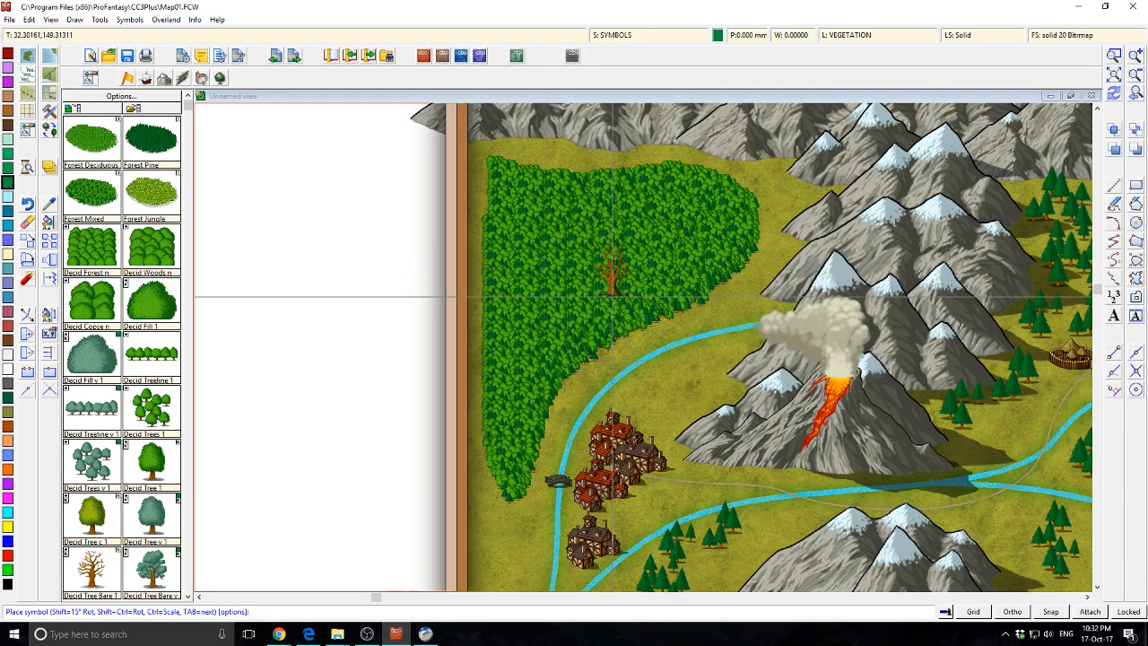
Try to erase the northern part of the mixed forest with a selection window across it, and redraw the map.
click(25, 225)
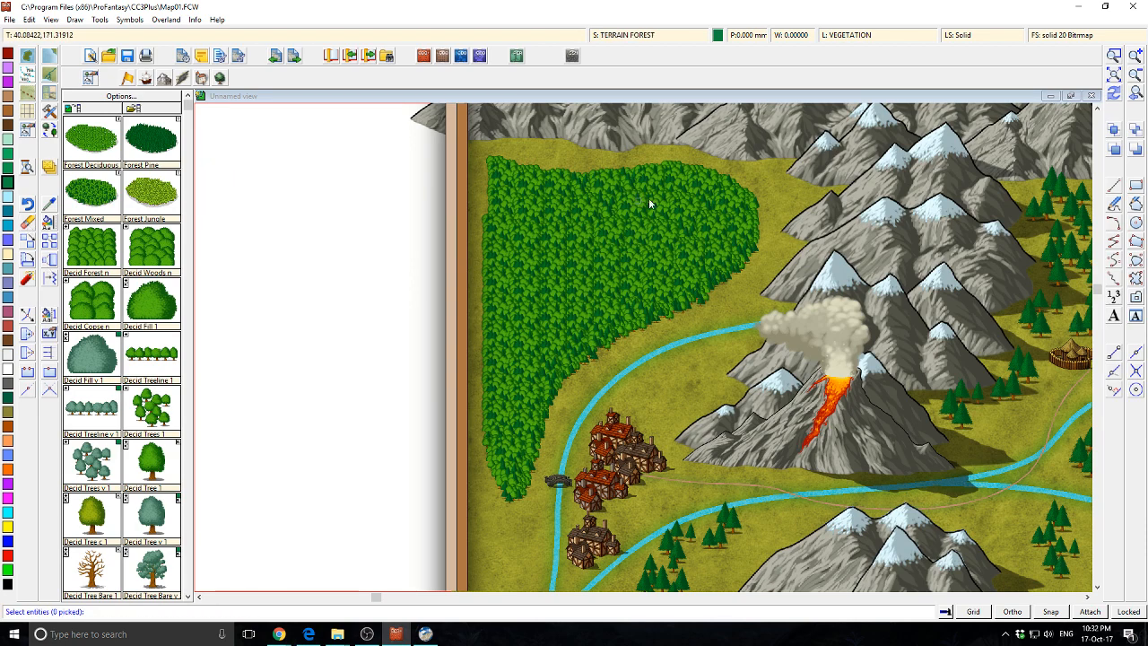
click(742, 190)
click(507, 282)
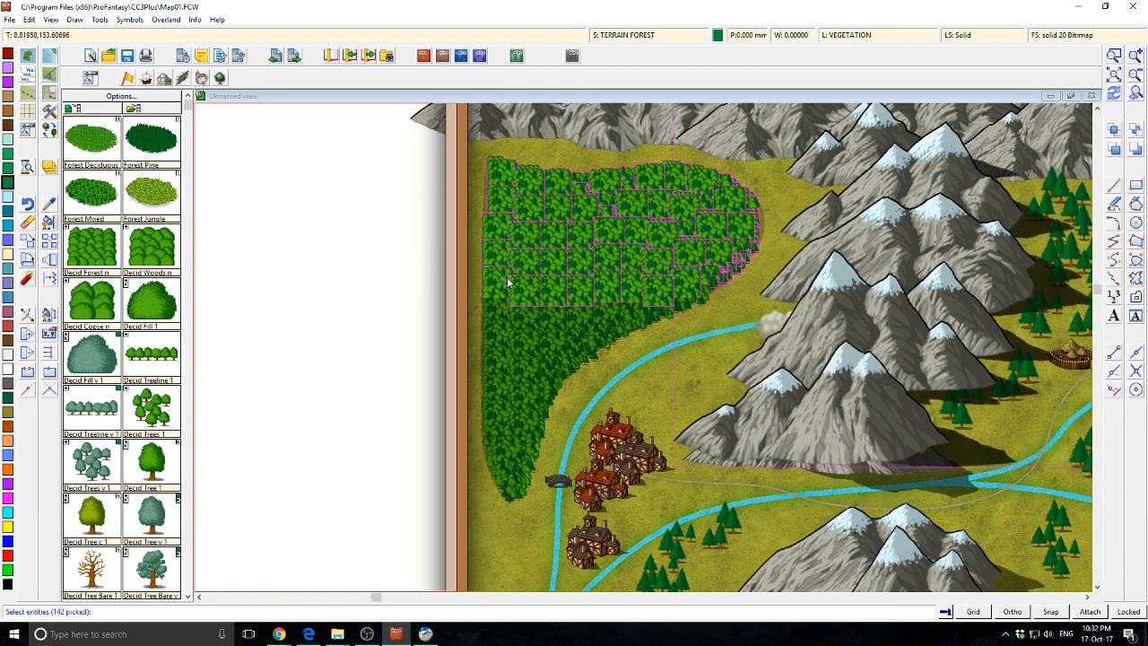
right_click(518, 257)
click(538, 263)
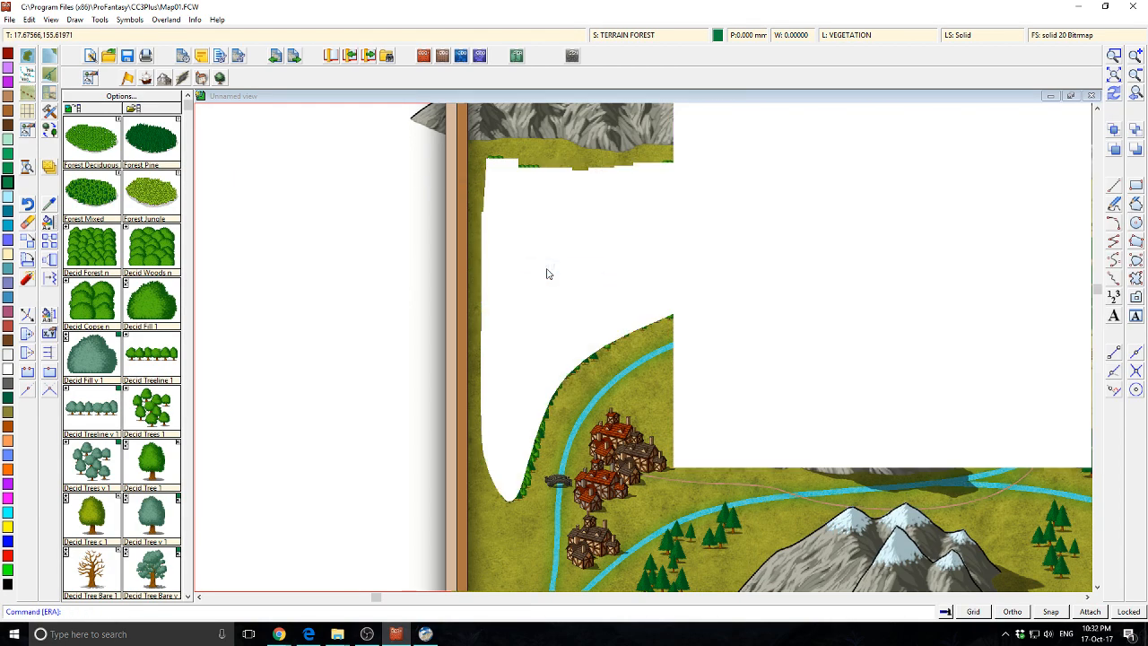
click(1113, 93)
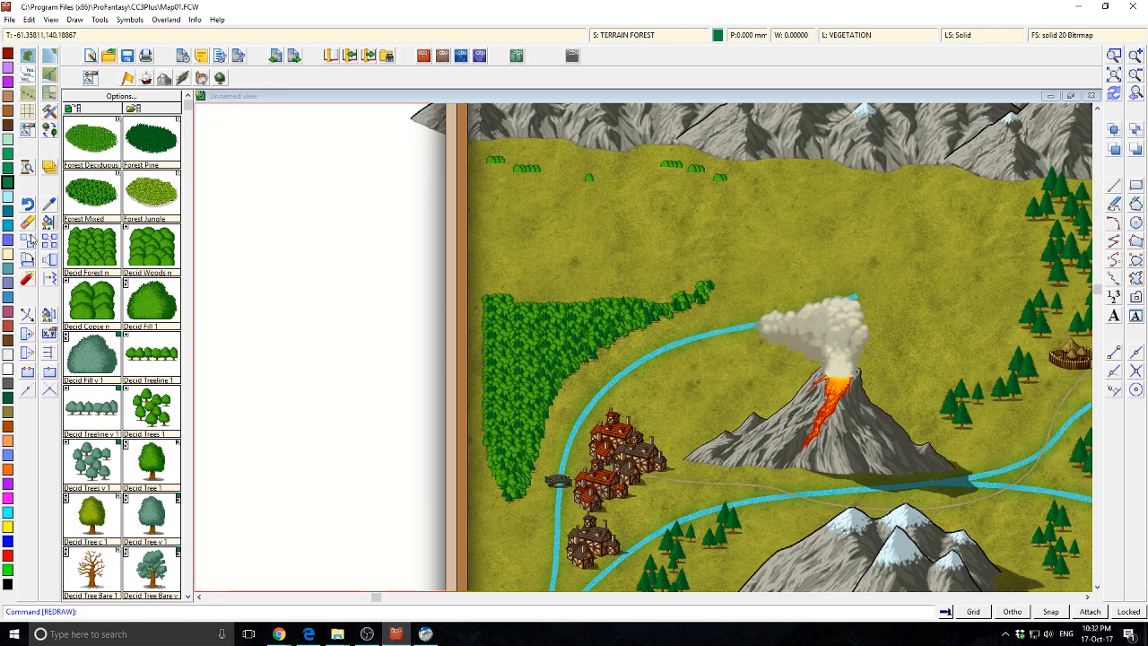
Try to erase the leftover tree clumps below the northern mountains, and undo the forest erasures.
click(30, 223)
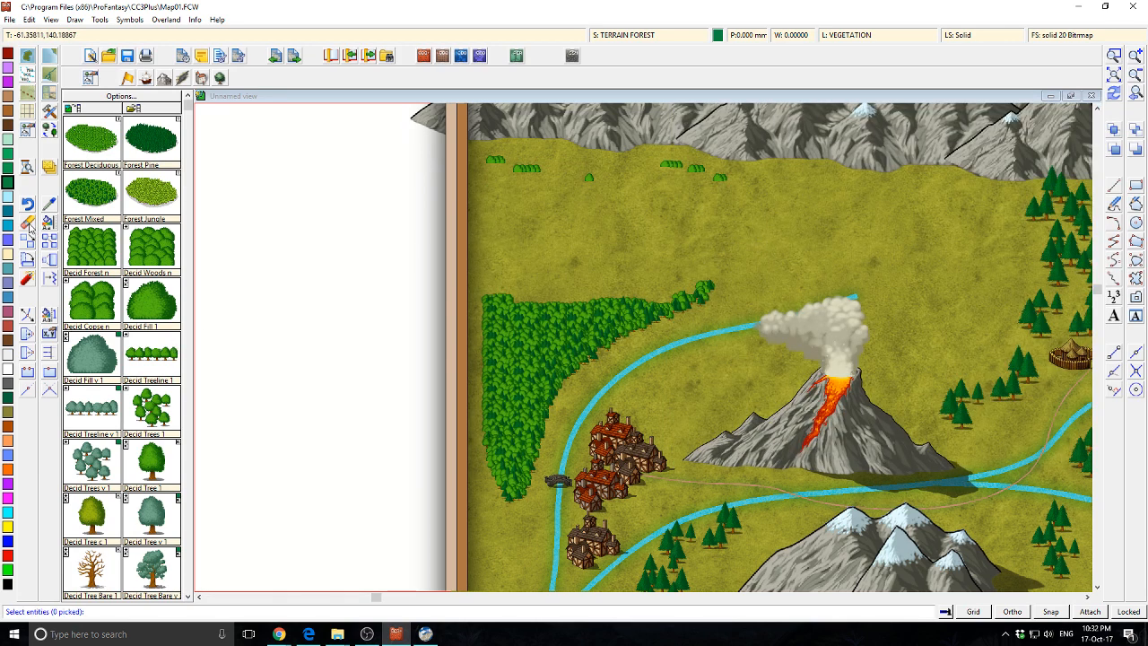
click(487, 209)
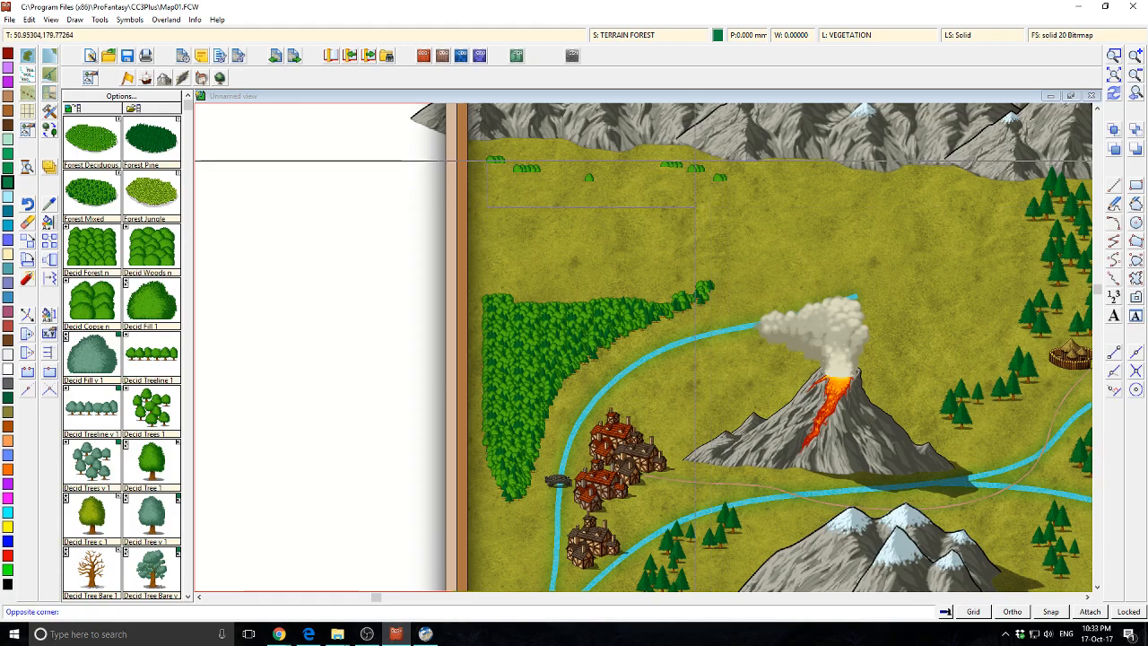
click(683, 163)
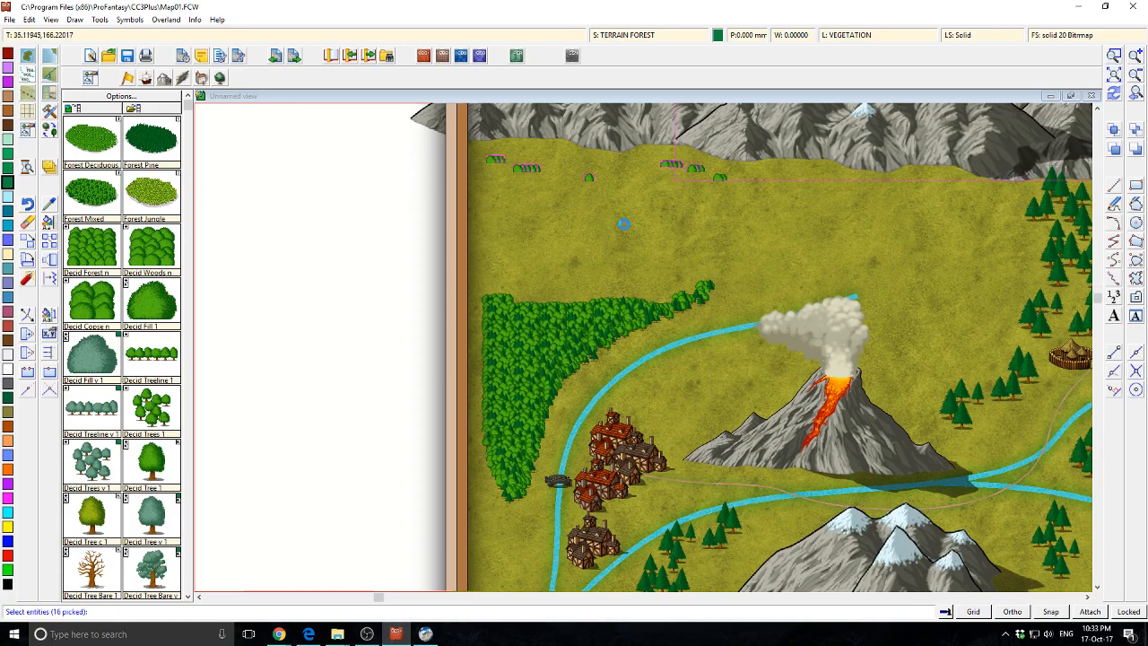
scroll(626, 226, down, 2)
key(d)
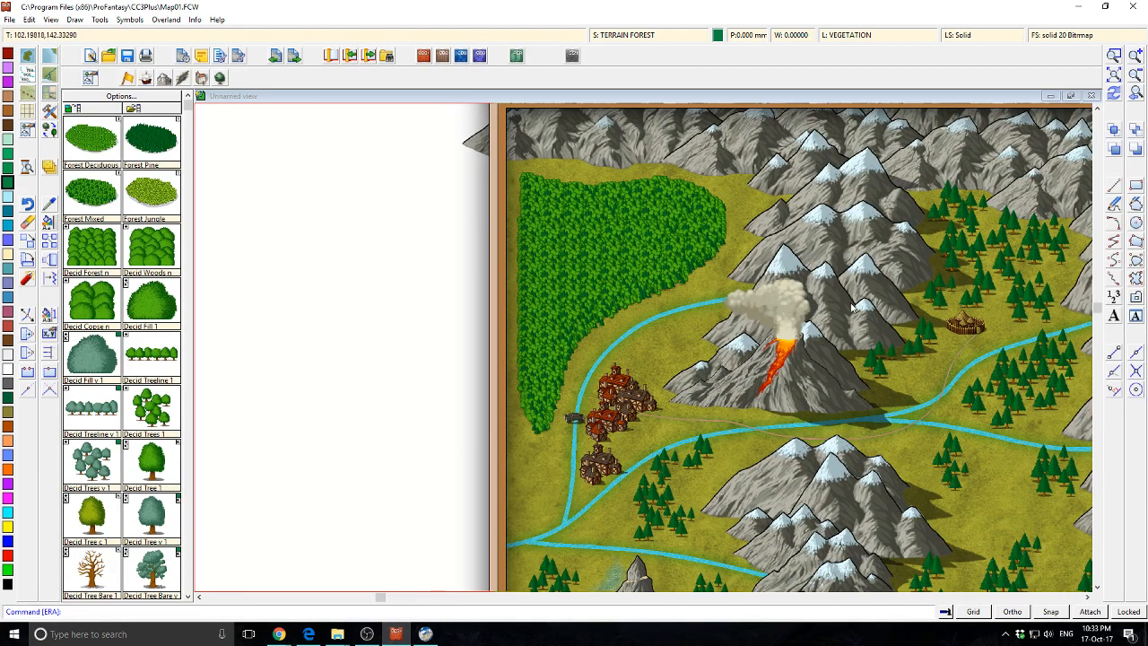
Place the text label "Bobs Town" just above the settlement east of the volcano, and redraw the map.
scroll(708, 256, down, 1)
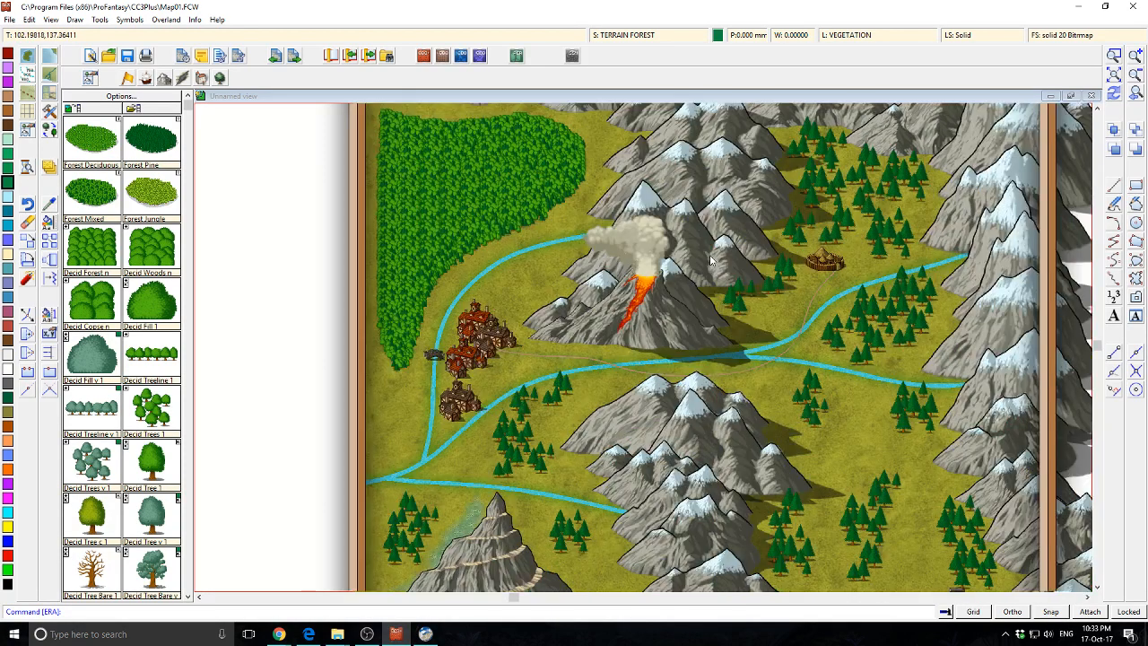
scroll(769, 329, down, 2)
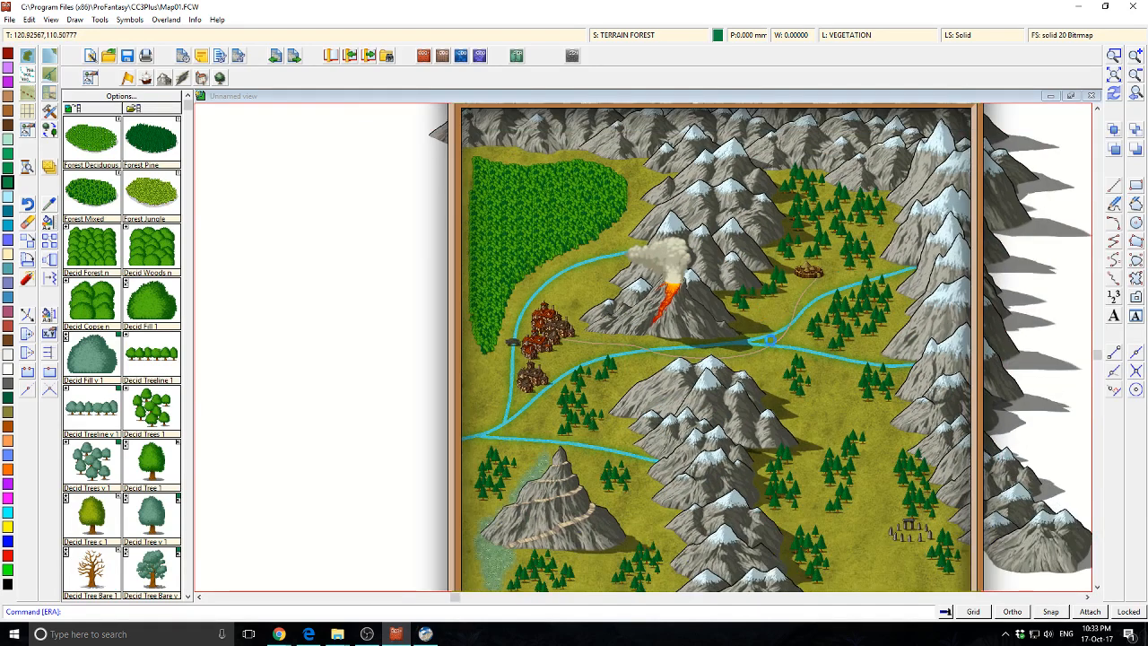
scroll(771, 329, down, 1)
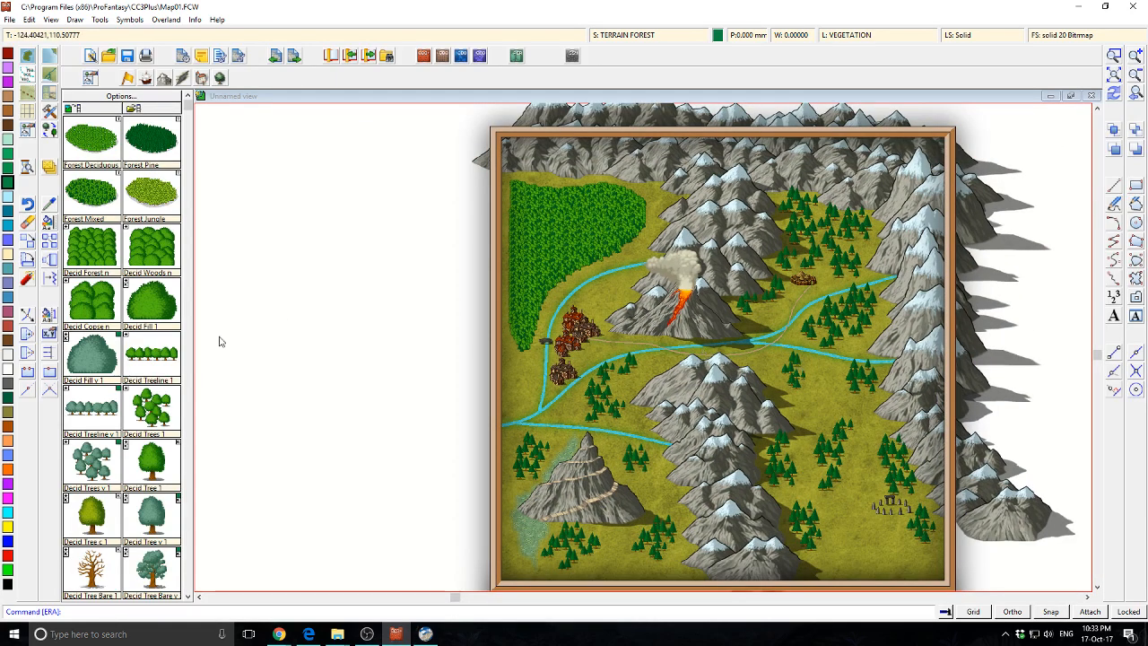
click(1116, 318)
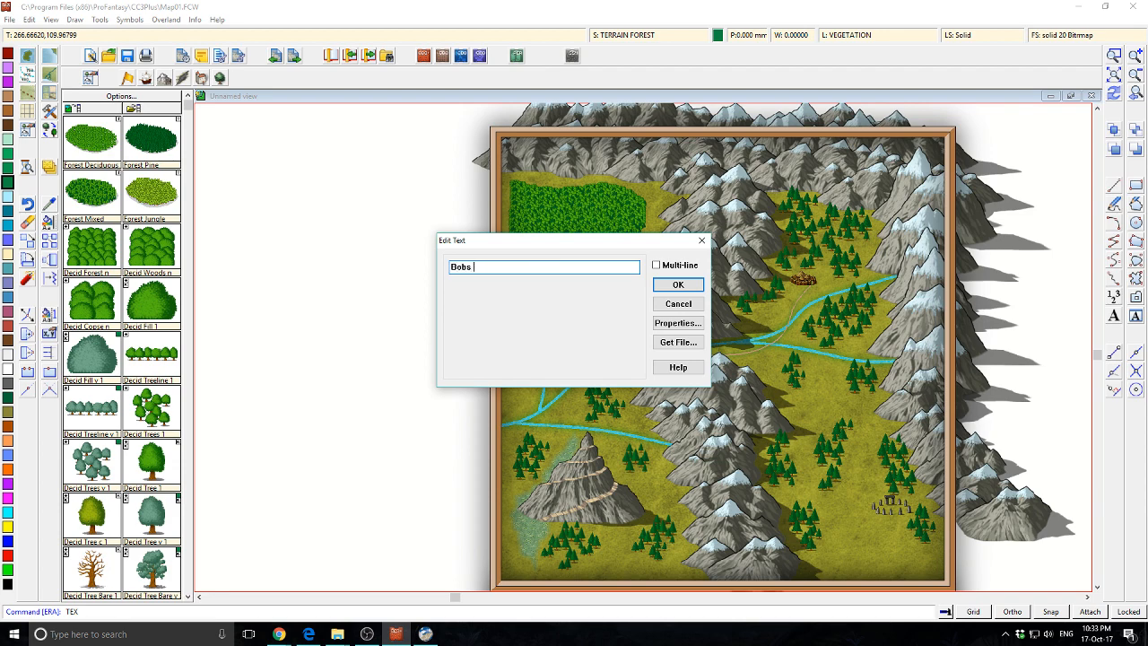
key(Return)
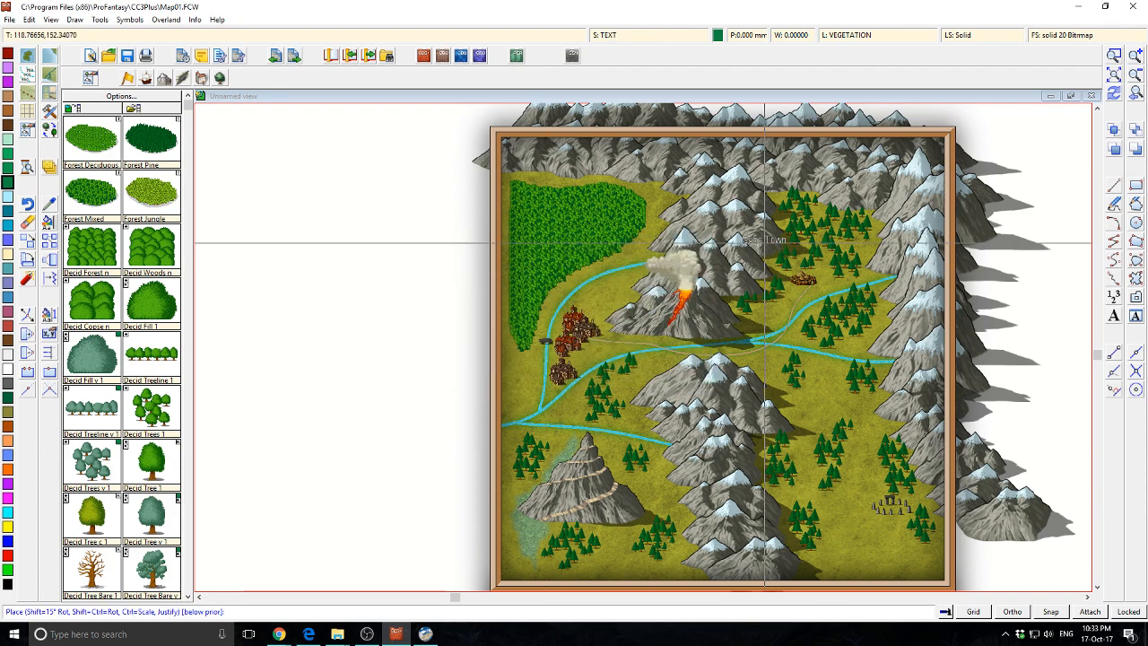
scroll(793, 256, up, 2)
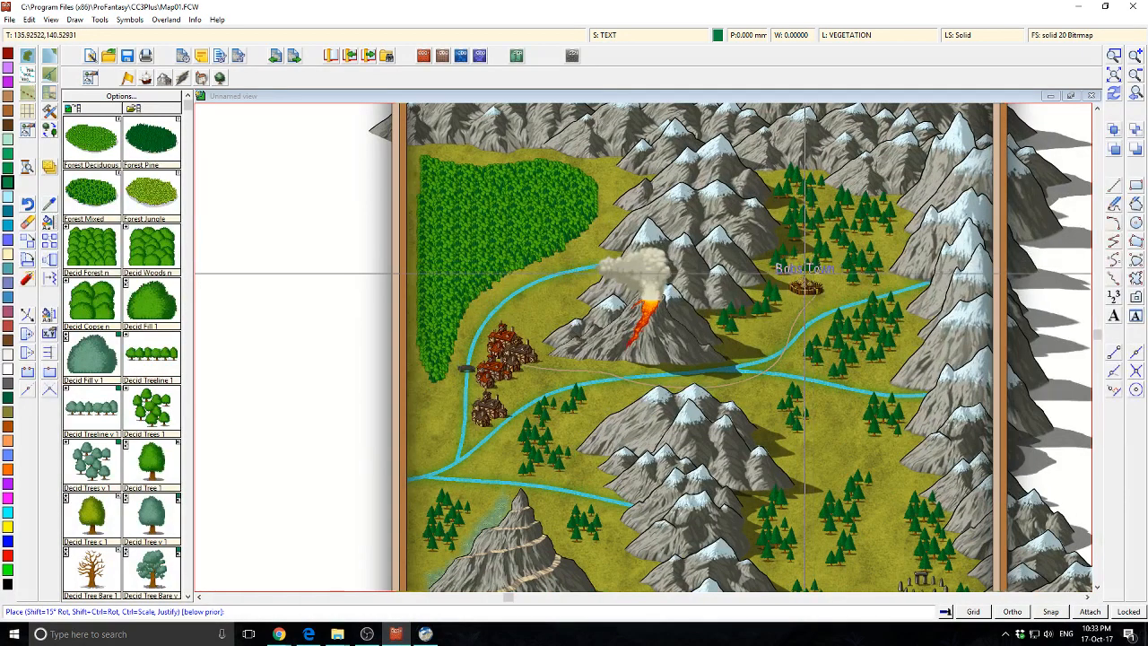
click(807, 269)
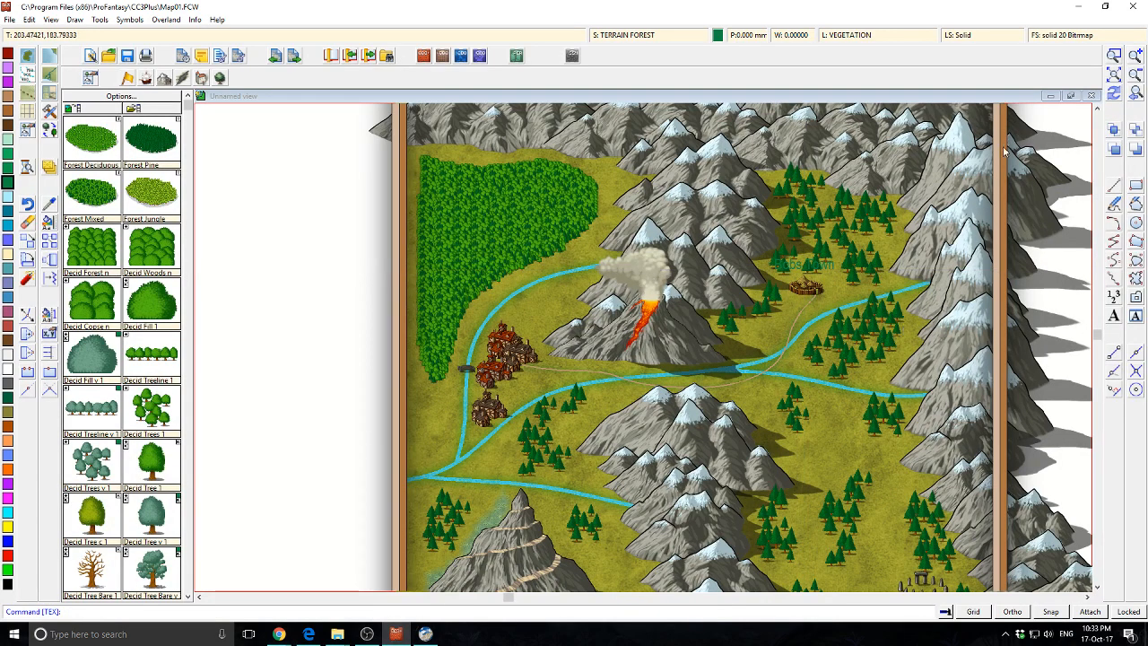
click(1115, 94)
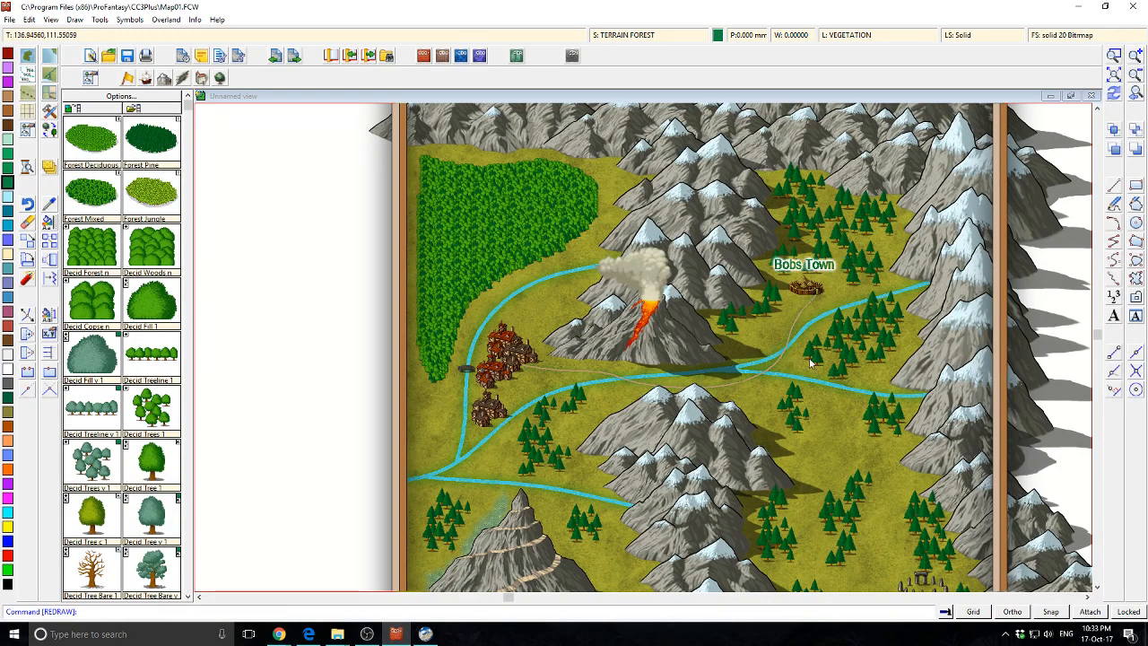
Place the text label "Aaron's Village" over the upper houses of the western riverside town, and redraw the map.
click(1112, 318)
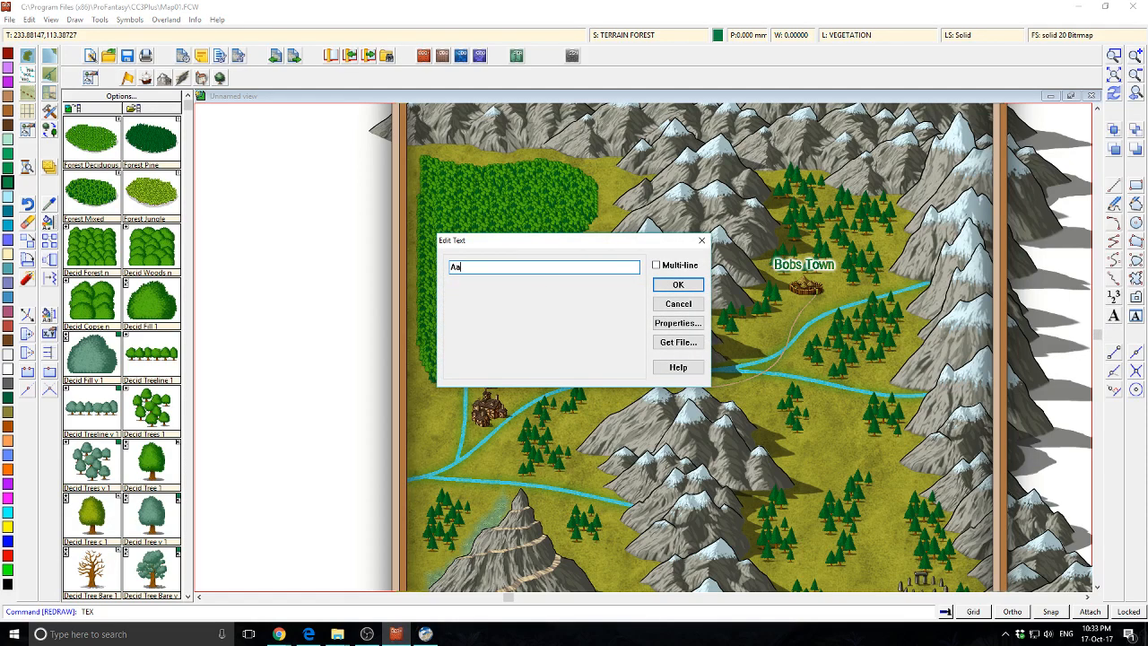
text(Aaron's Village)
key(Return)
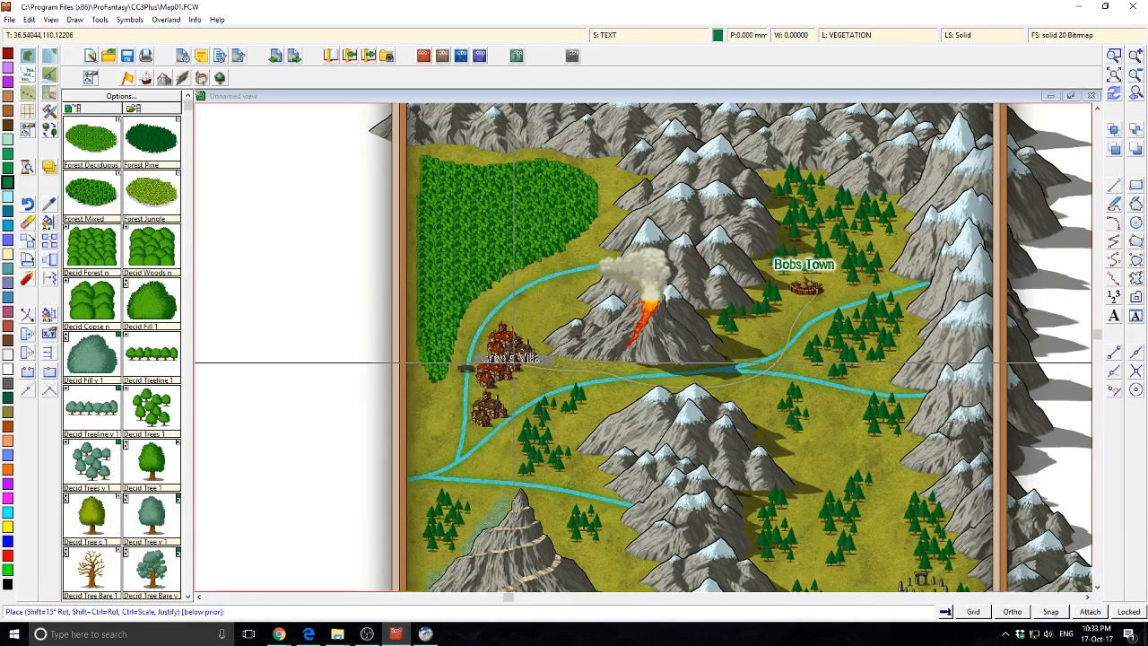
click(510, 351)
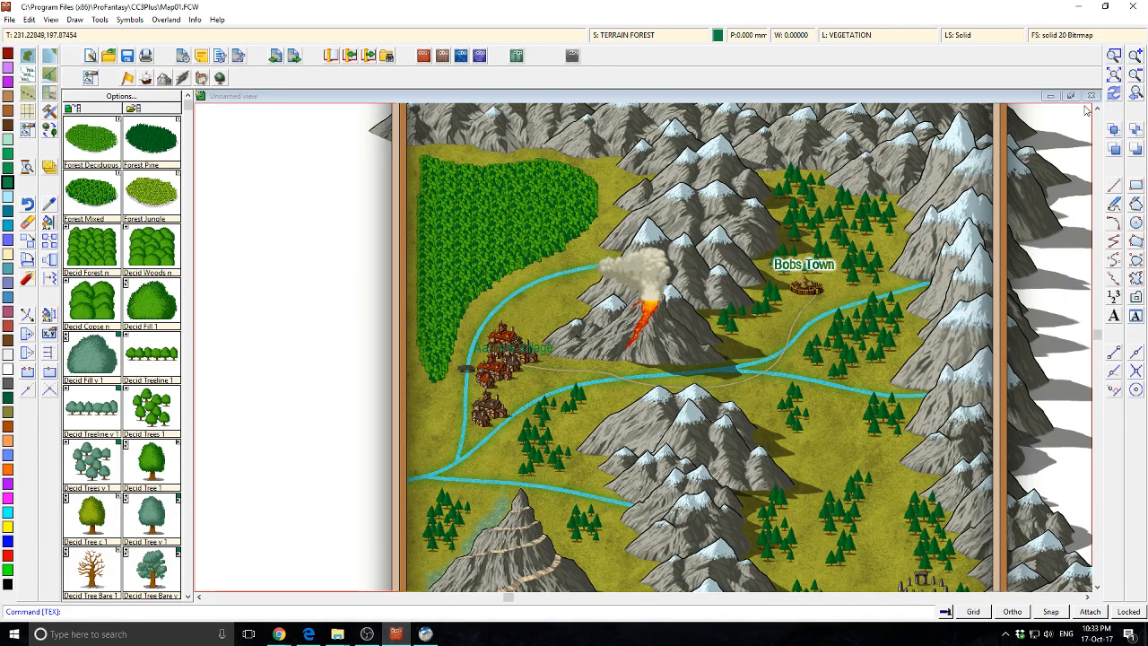
click(1113, 94)
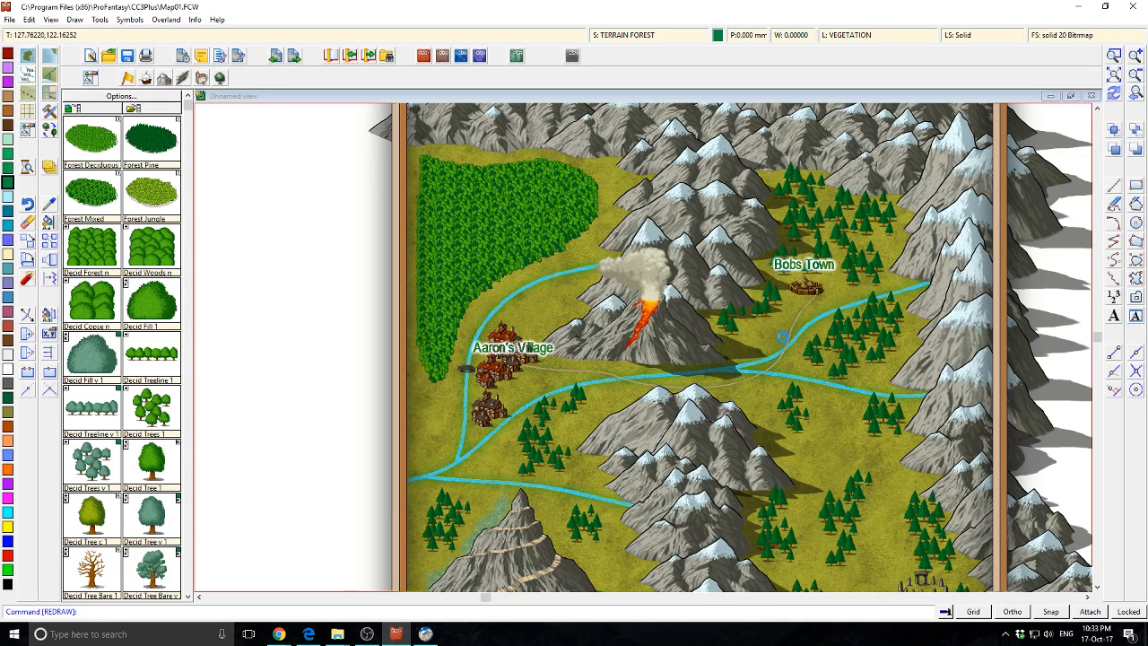
Change the Glow effect colour of the TEXT sheet to yellow-green (217, 254, 105) and apply it to the map labels.
scroll(780, 336, down, 2)
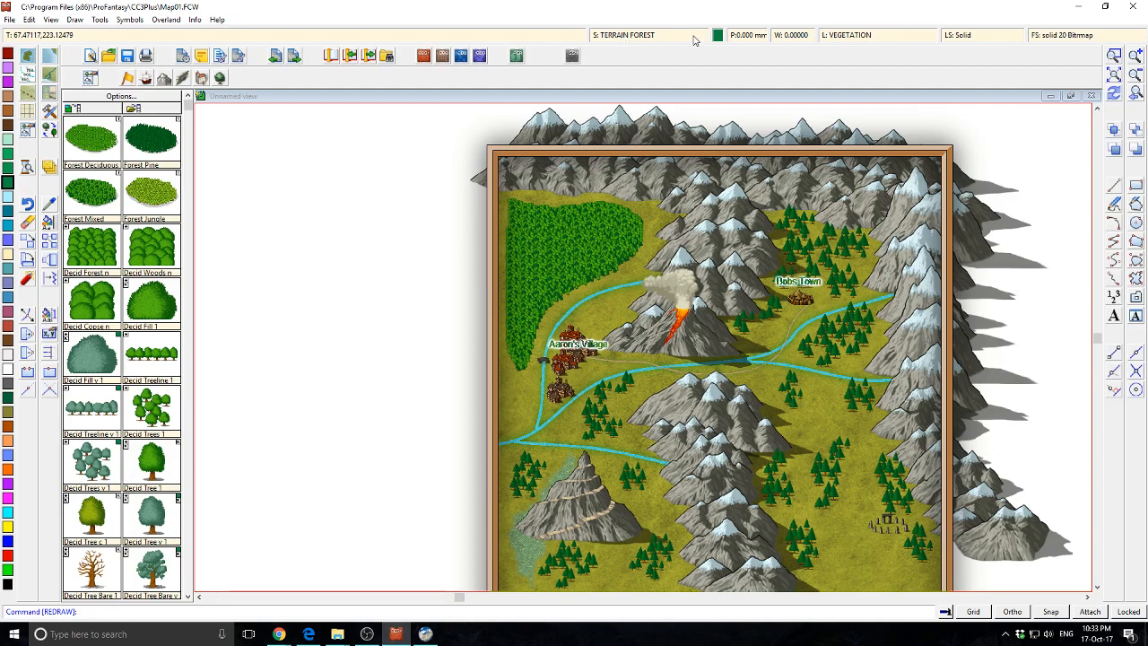
click(623, 37)
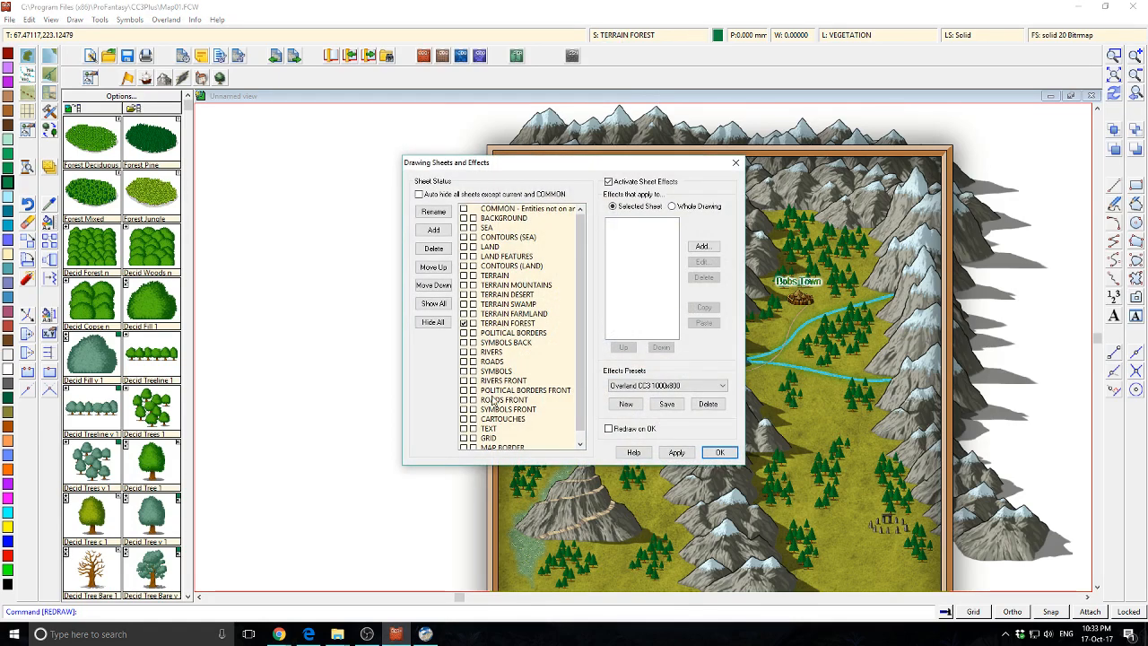
click(494, 429)
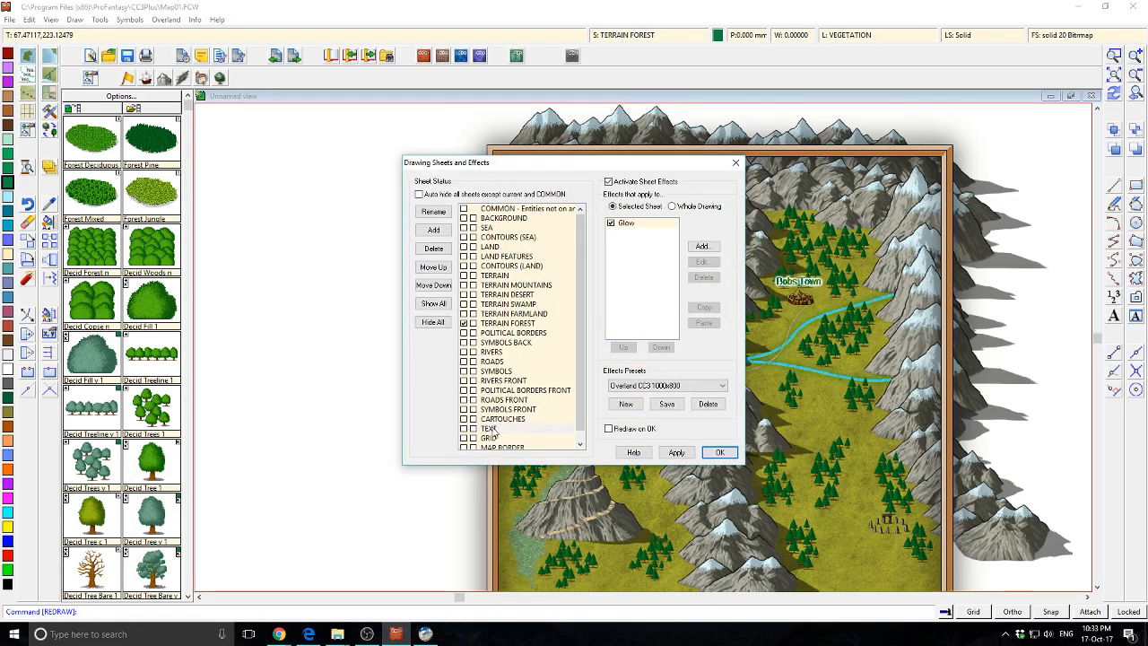
click(633, 224)
click(703, 261)
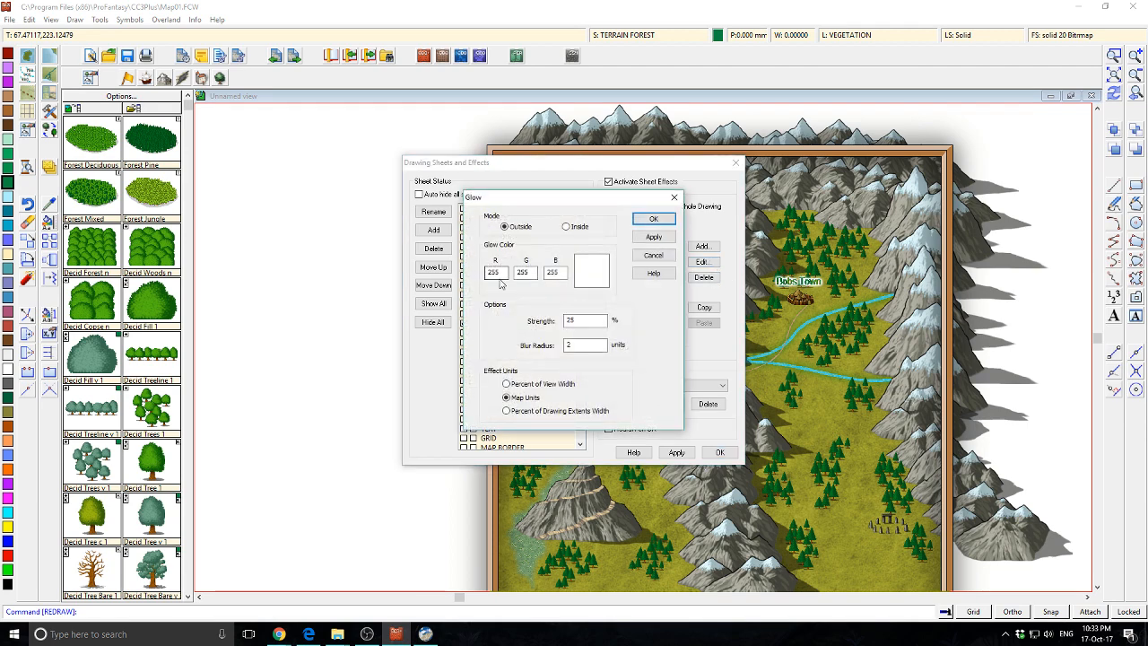
click(587, 269)
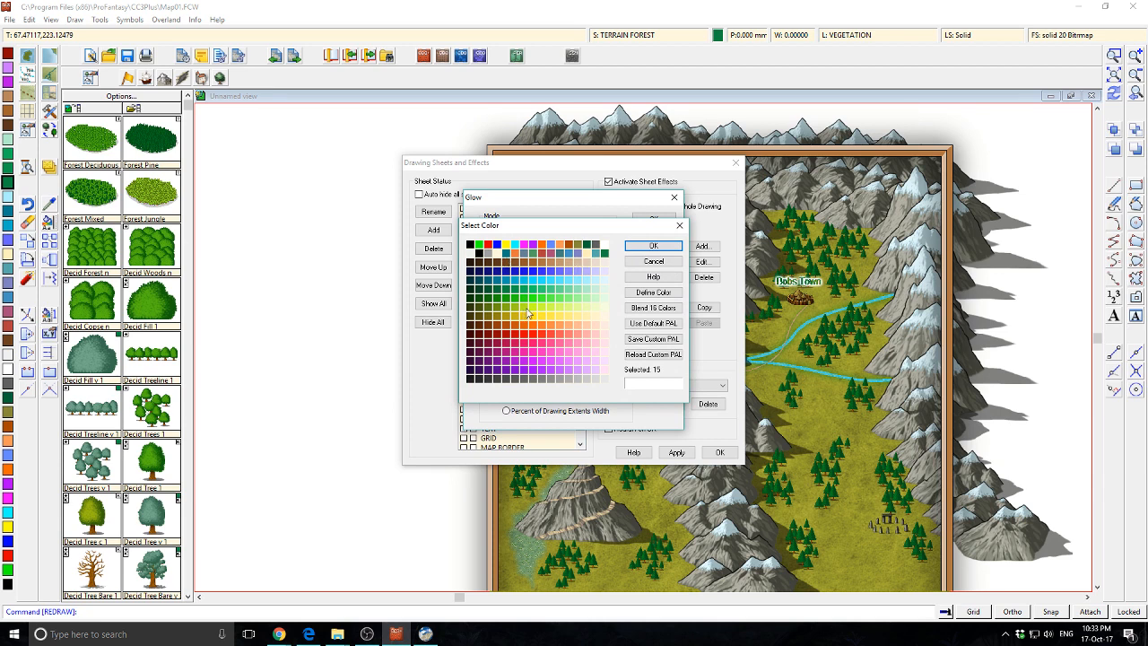
click(564, 311)
click(657, 247)
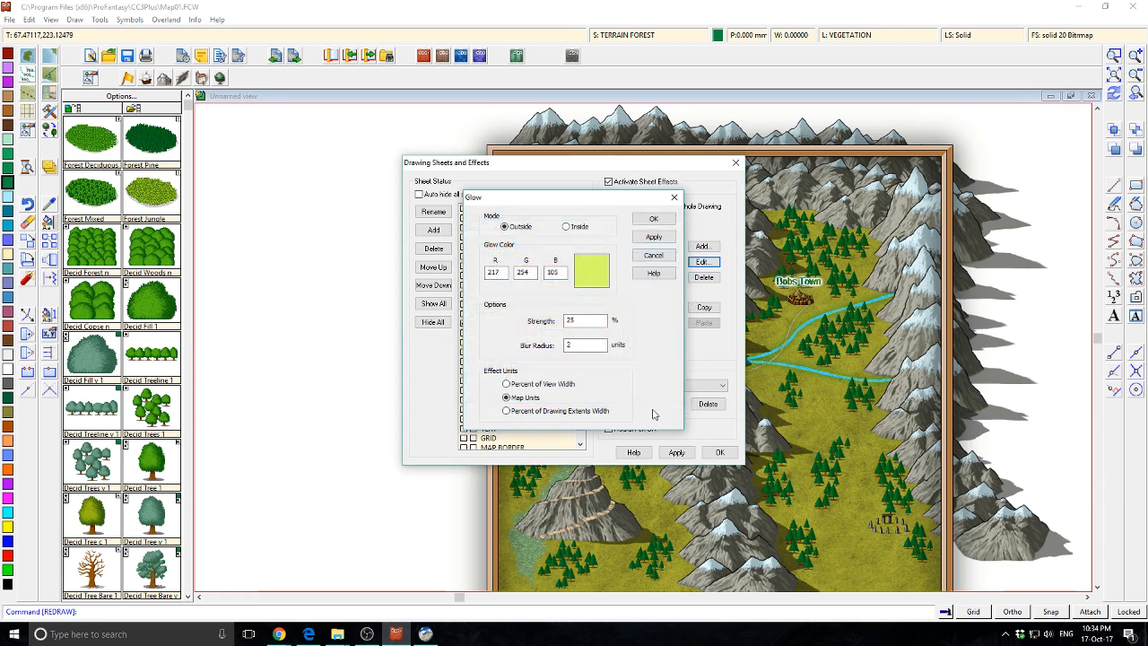
click(642, 220)
click(676, 452)
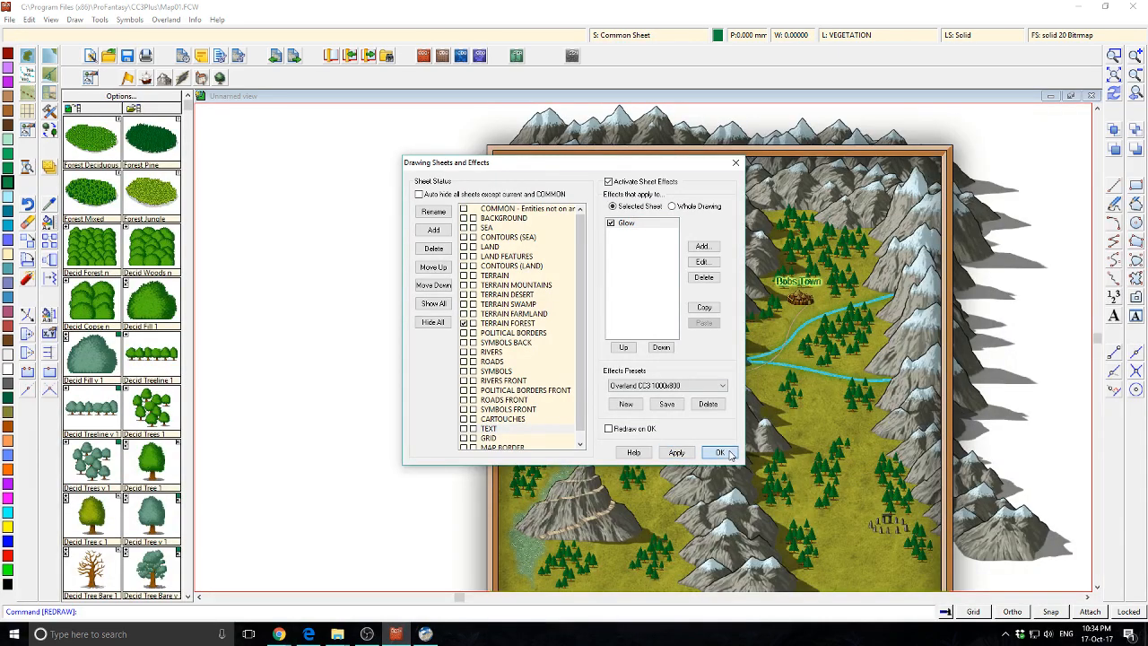
click(719, 452)
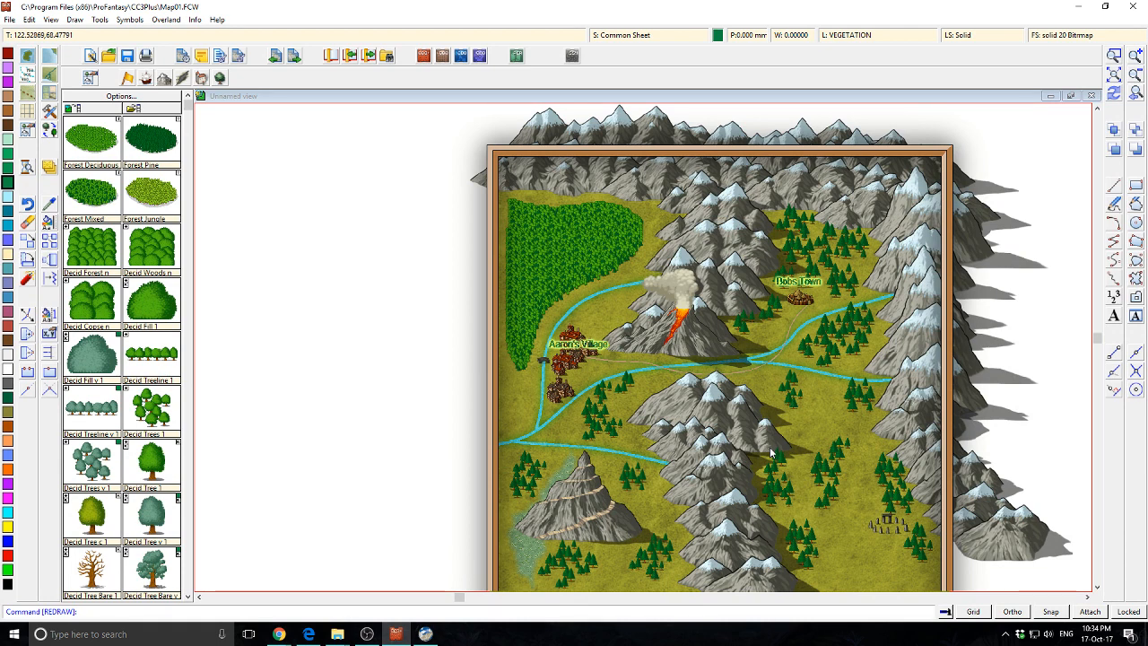
scroll(770, 509, up, 1)
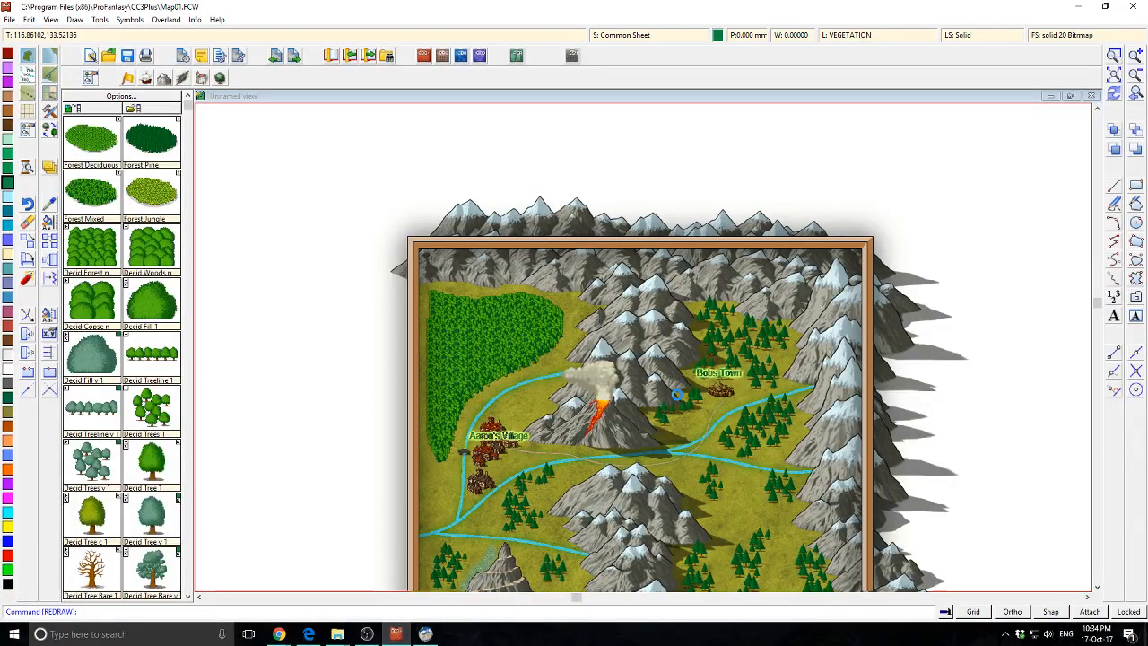
Export the whole map as the PNG bitmap Map01.PNG with the existing bitmap options, and close the exported image's preview.
scroll(638, 339, down, 1)
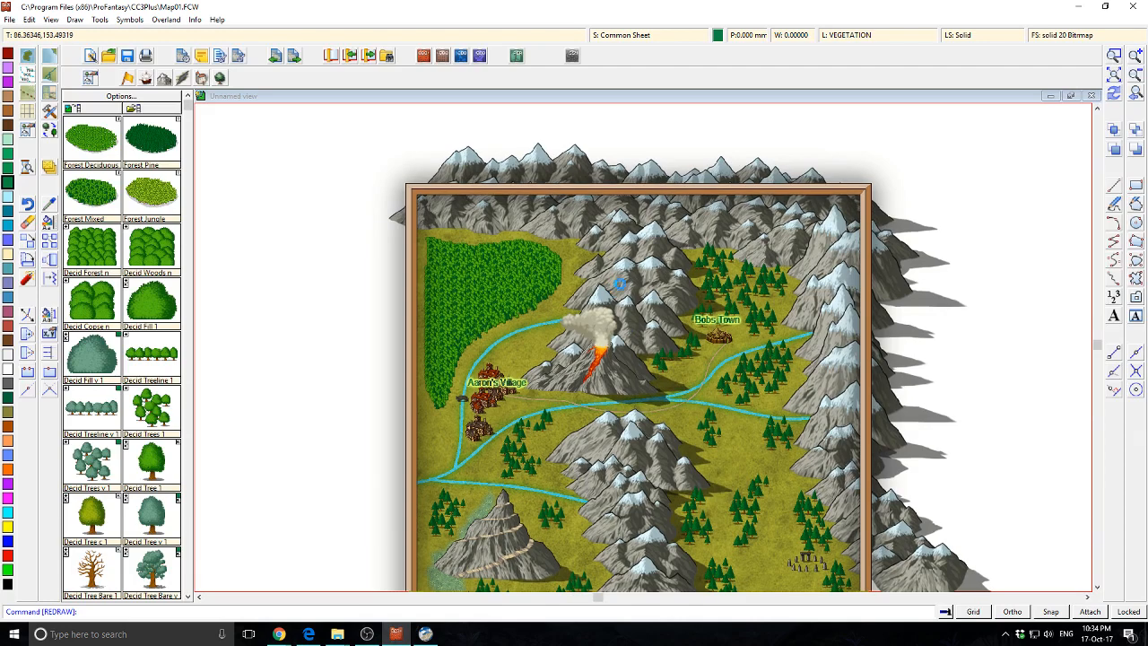
scroll(620, 285, down, 1)
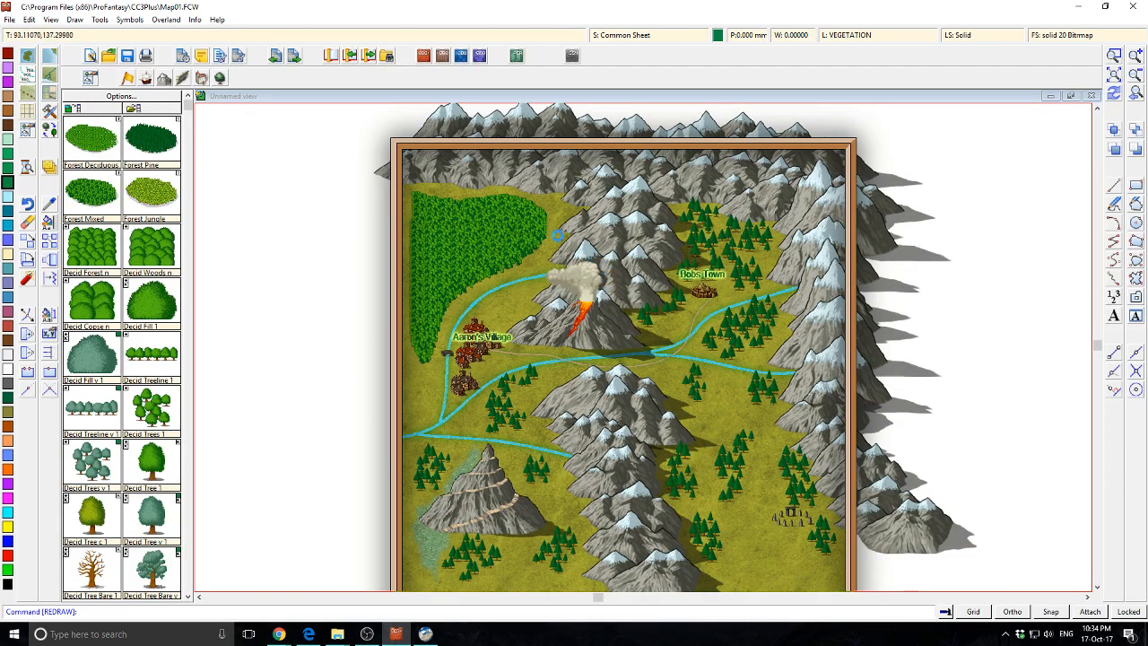
click(9, 19)
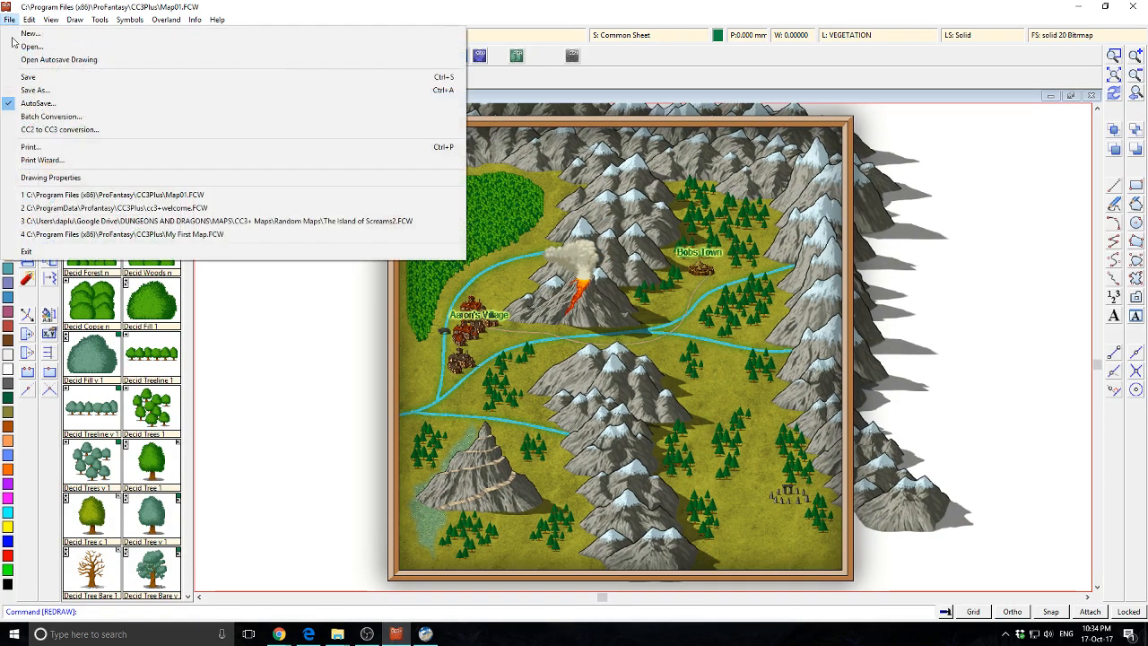
click(41, 90)
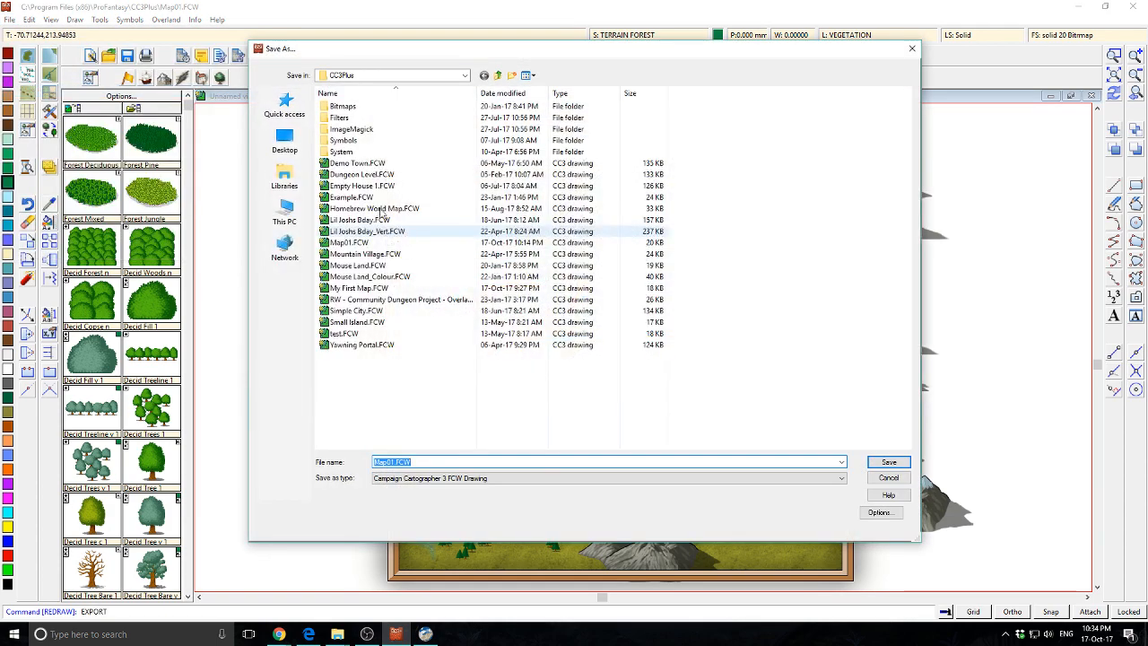
click(514, 480)
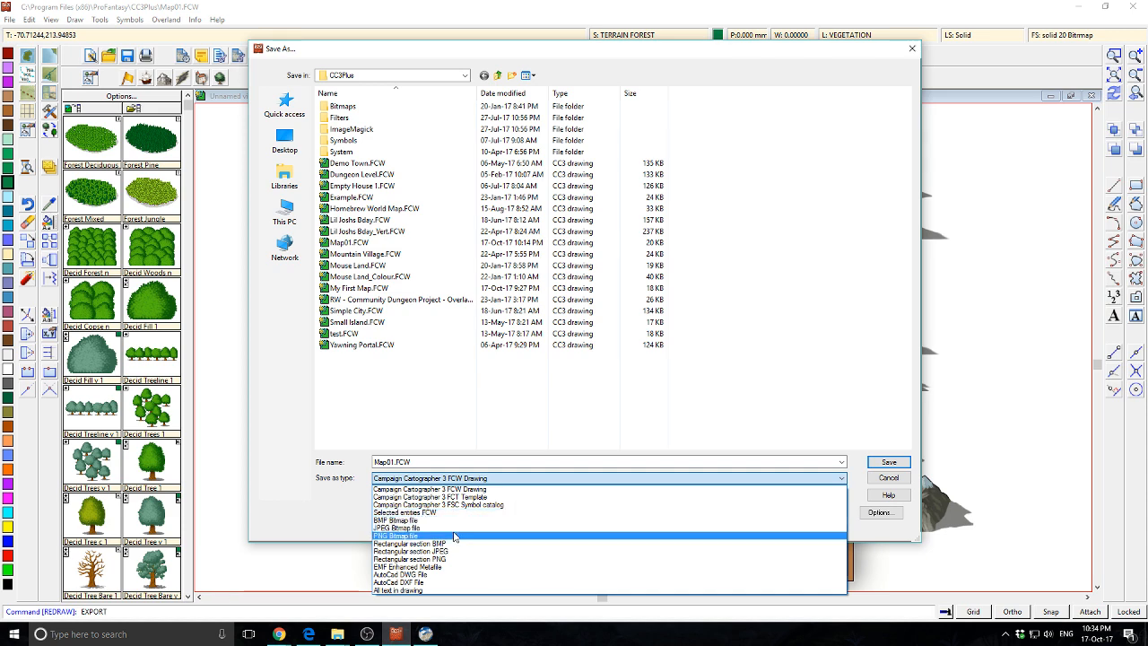
click(454, 535)
click(879, 512)
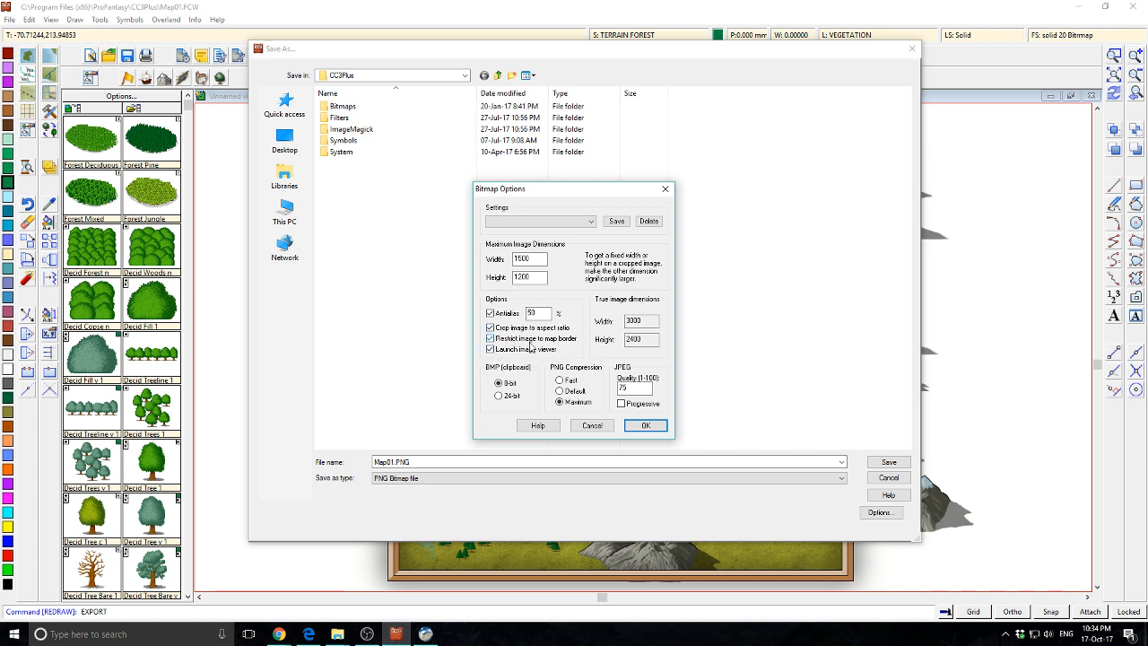
click(657, 427)
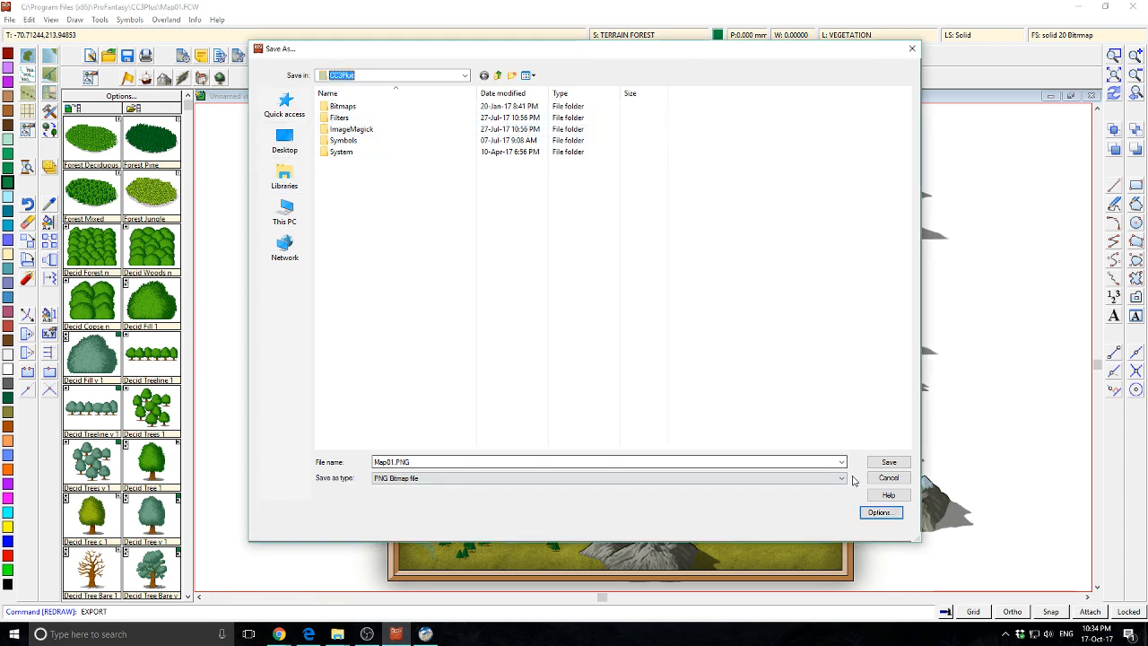
click(900, 466)
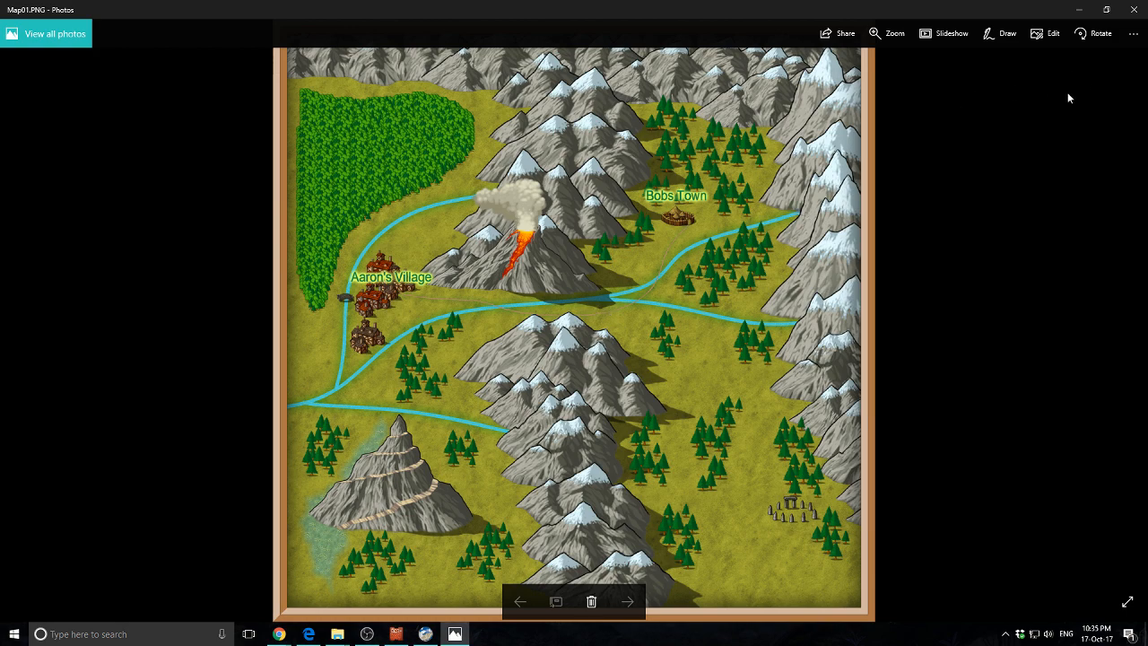
click(1134, 9)
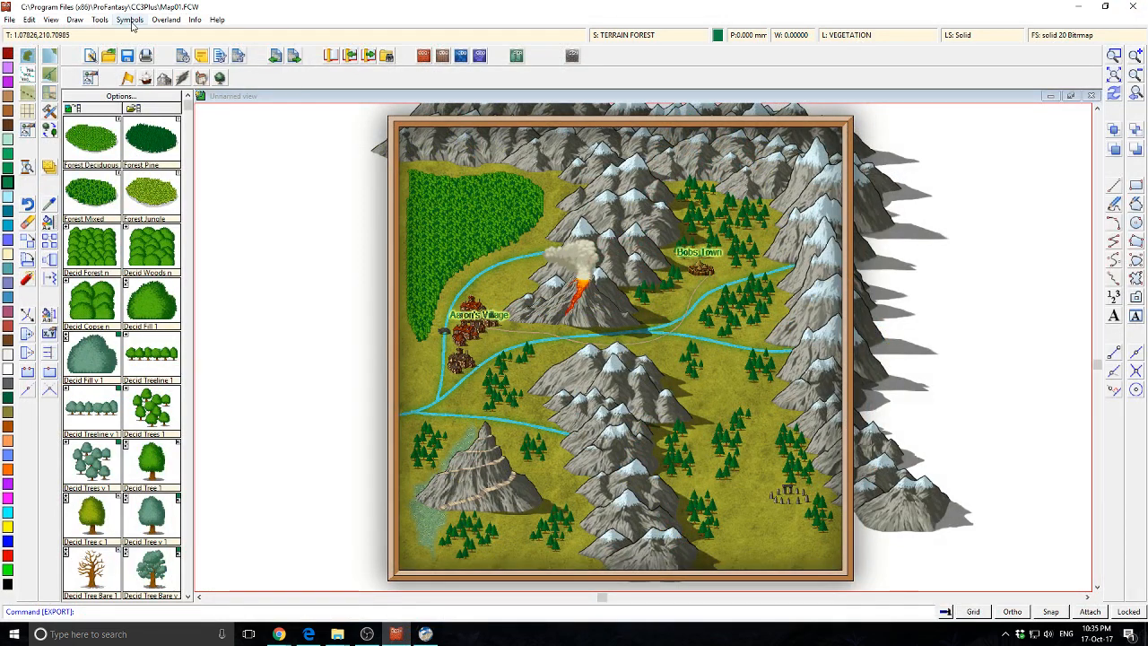
Overlay a horizontal hex grid with a spacing of 20 on the map, and redraw it.
click(90, 19)
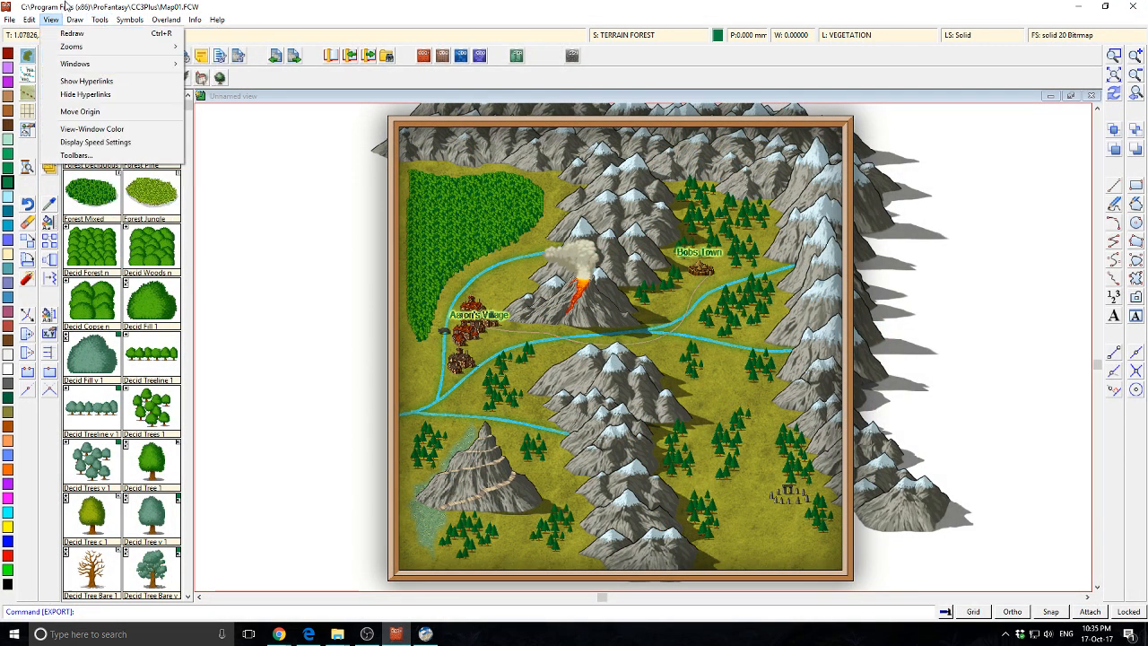
mouse_move(74, 19)
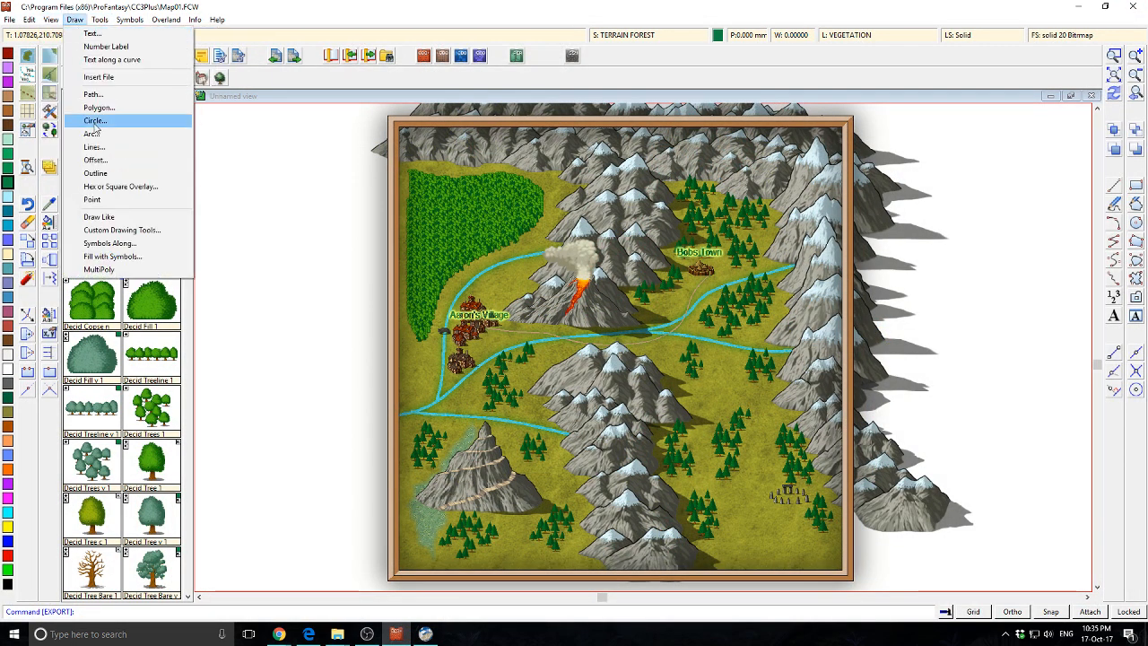
click(125, 187)
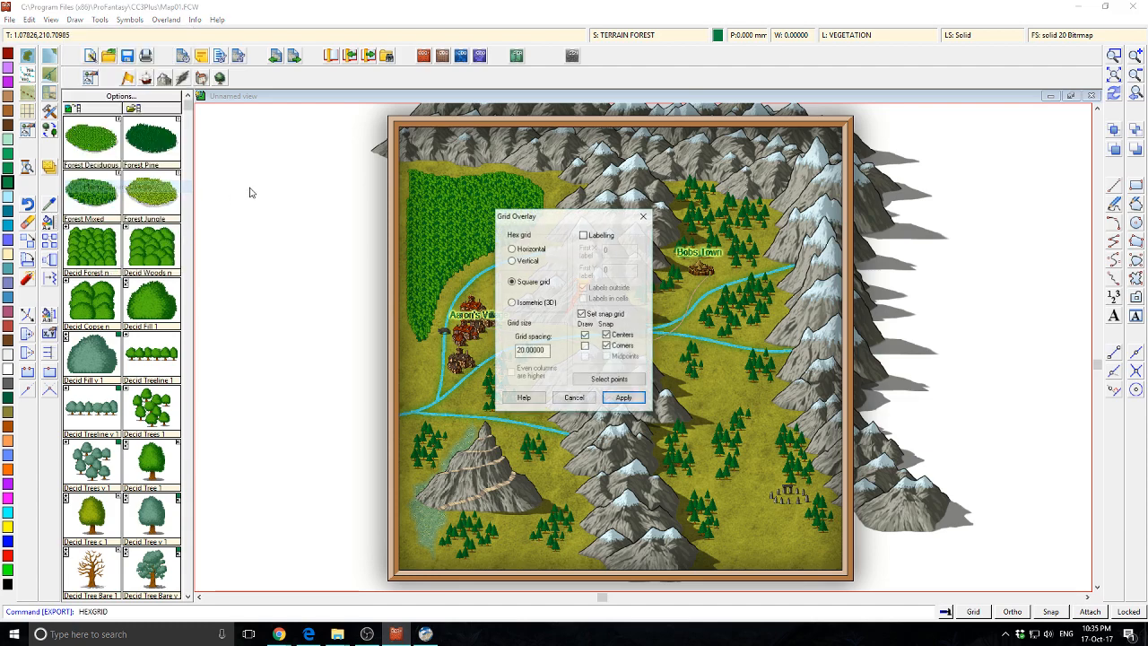
click(512, 250)
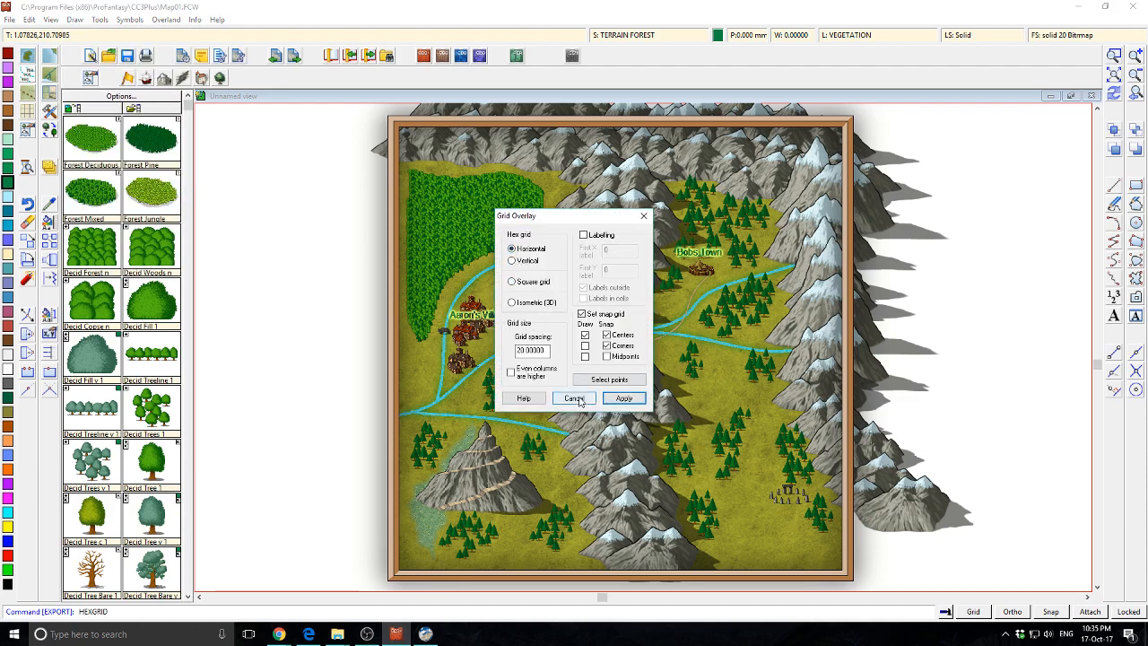
click(623, 400)
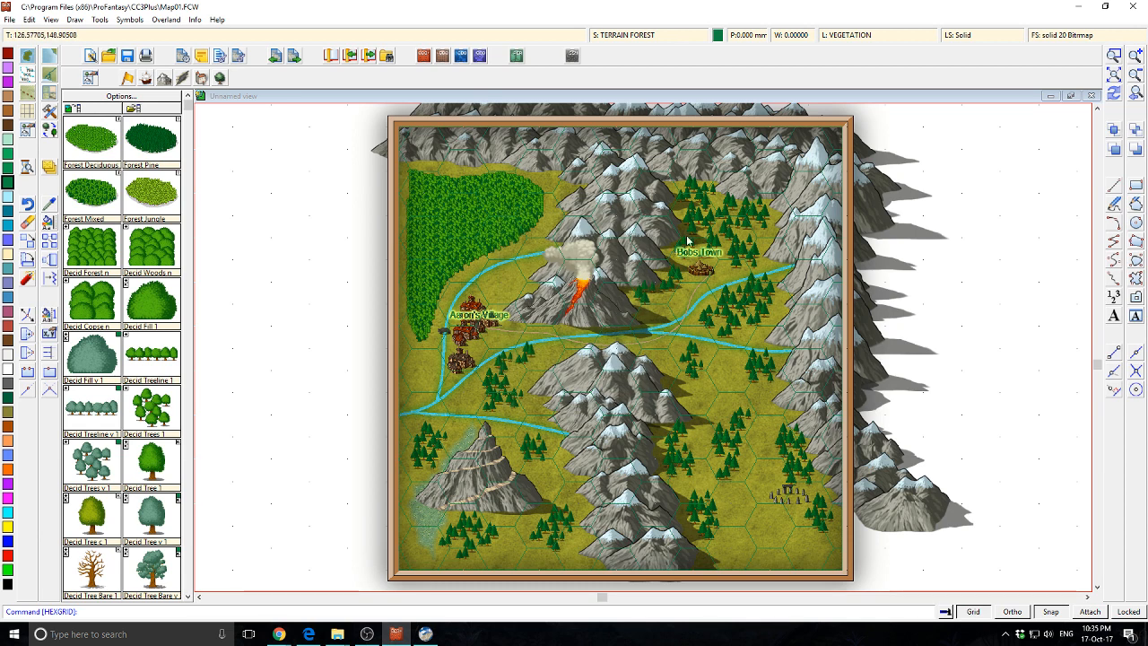
click(1113, 93)
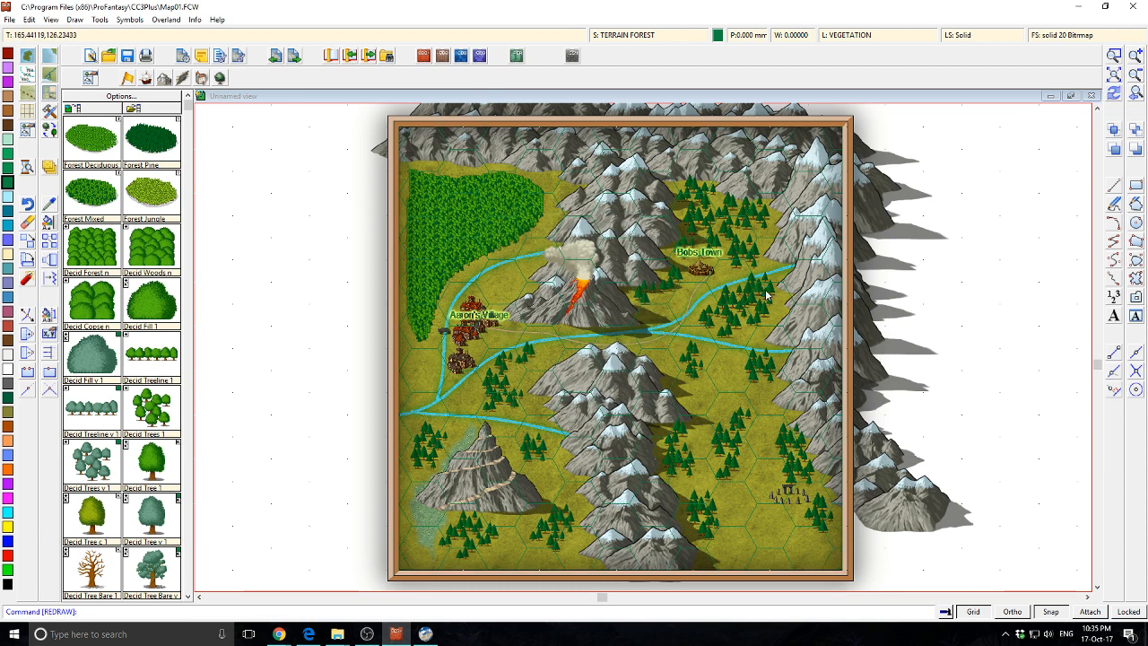